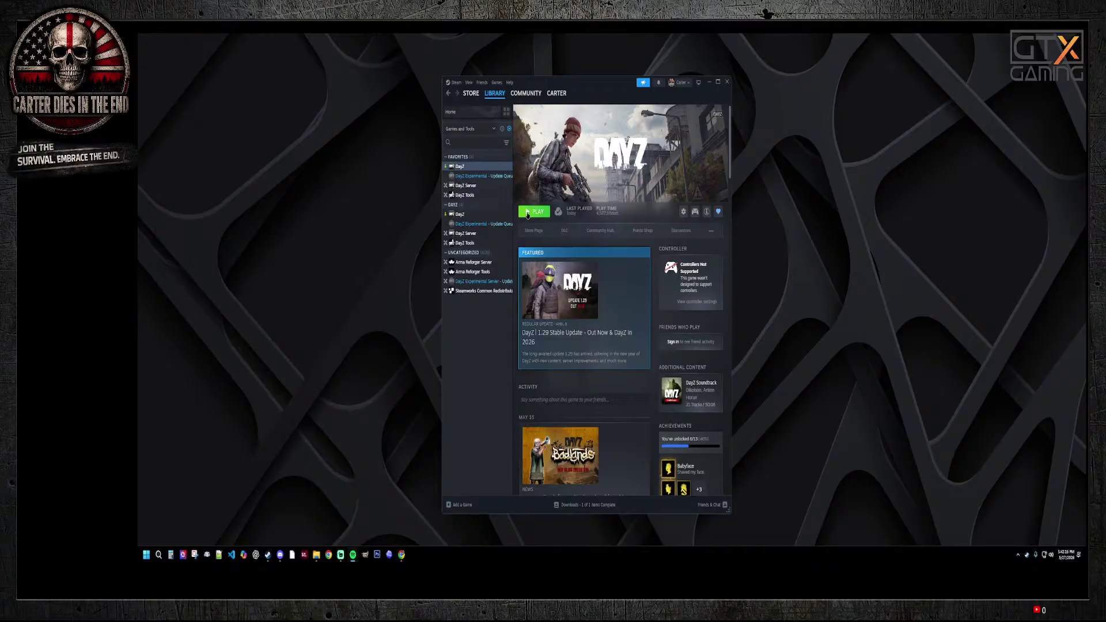
Step: Start the DayZ launcher from the Steam library and unload all mods in its mod list
click(526, 216)
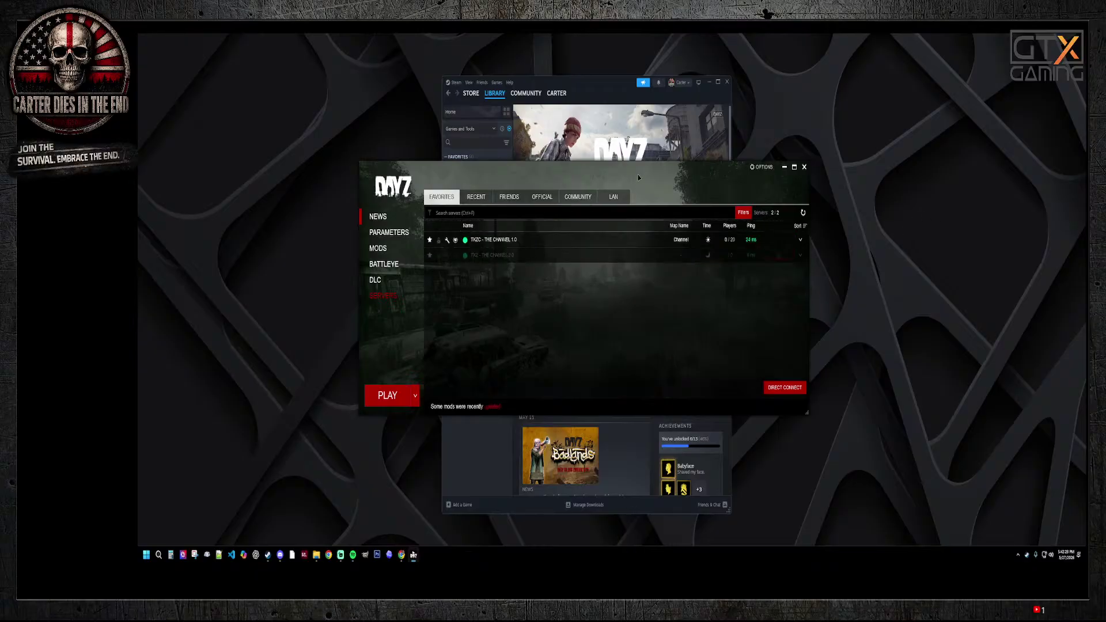
drag(642, 172, 627, 180)
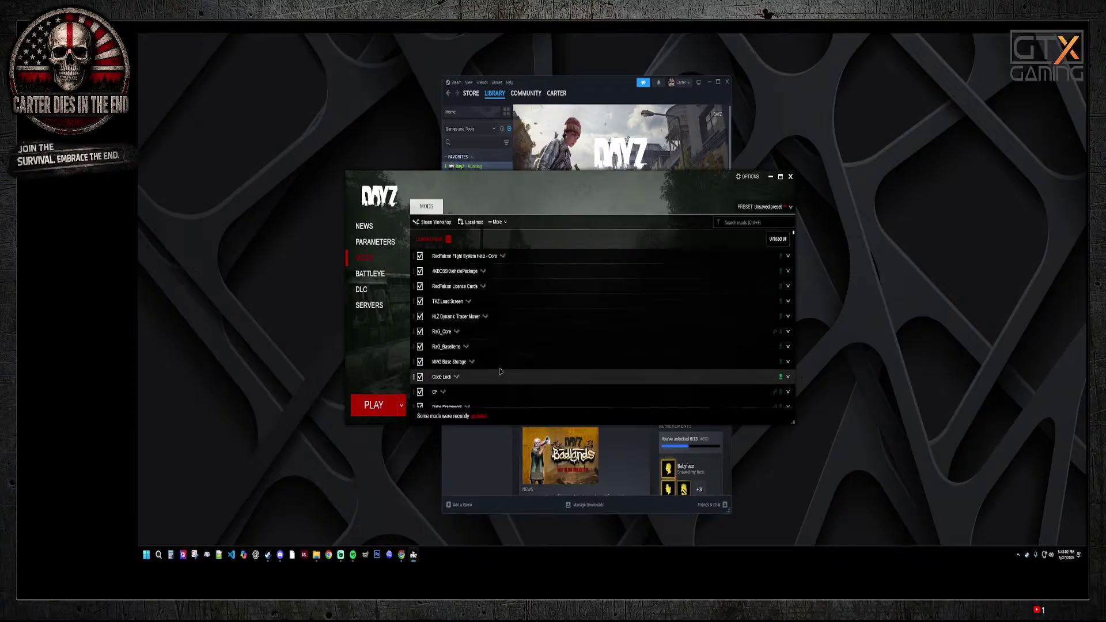
click(782, 242)
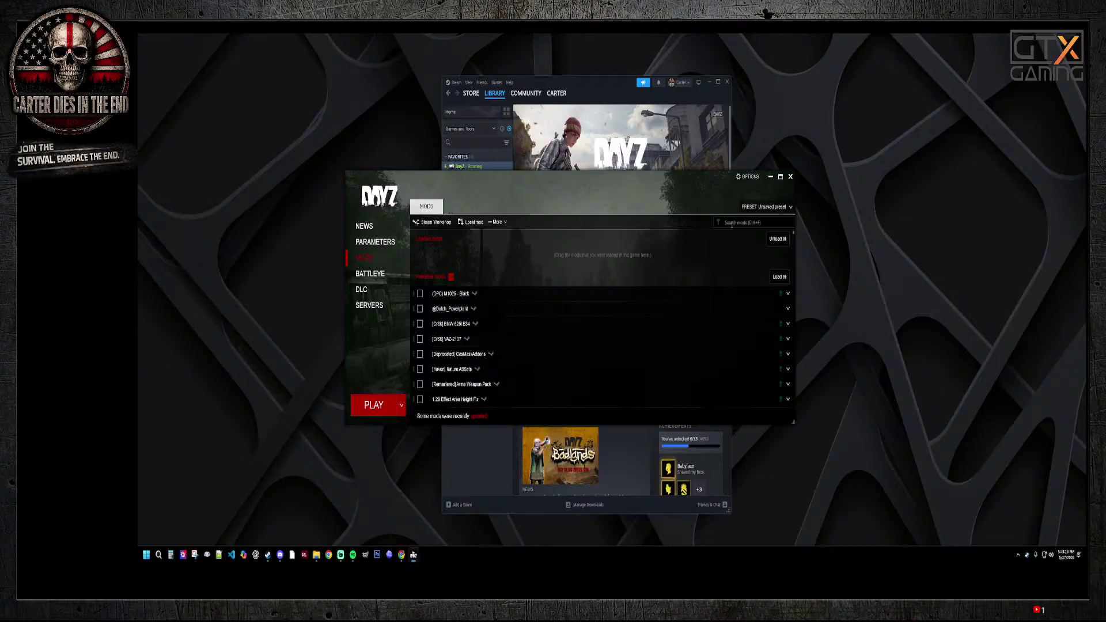
Step: Filter the mods by "Editor" and load DayZ-Editor together with its dependencies CF and Dabs Framework
click(731, 224)
text(Editor)
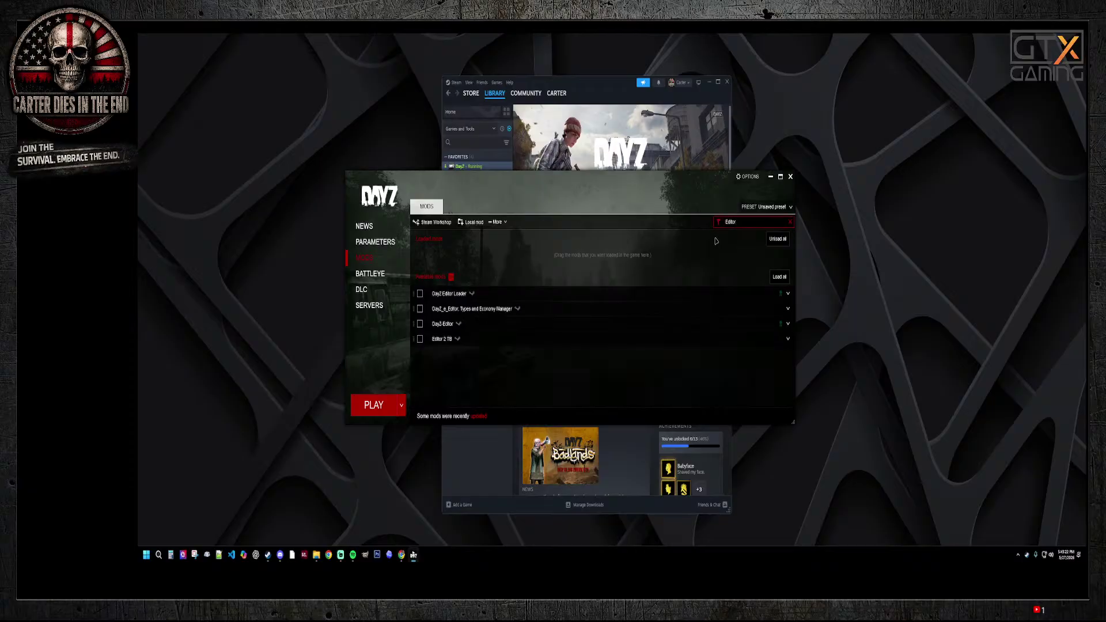
click(420, 325)
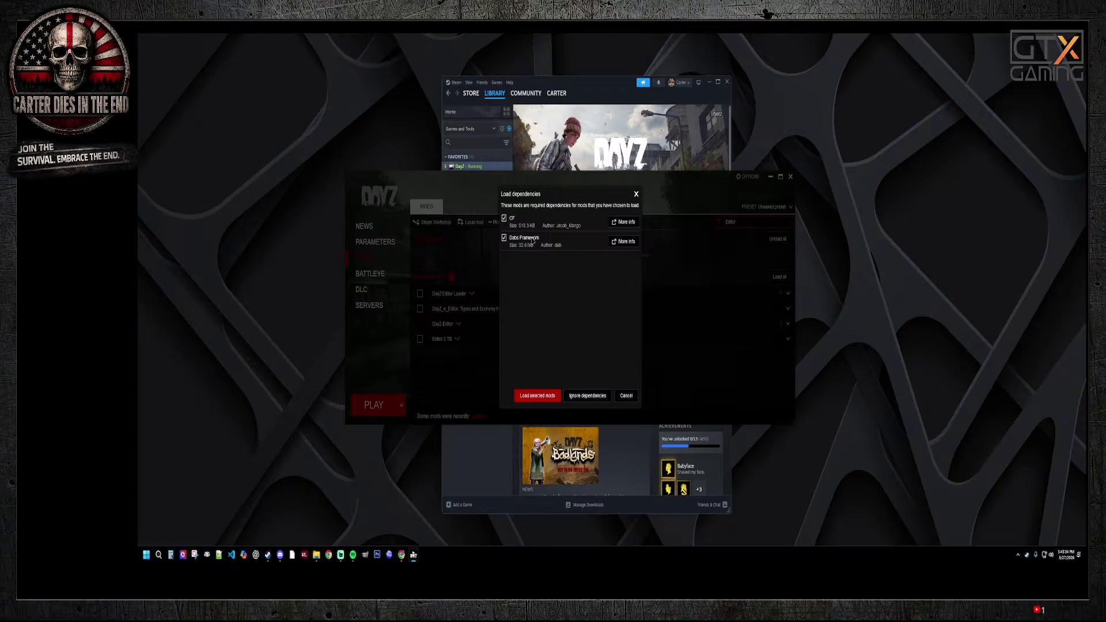
click(538, 396)
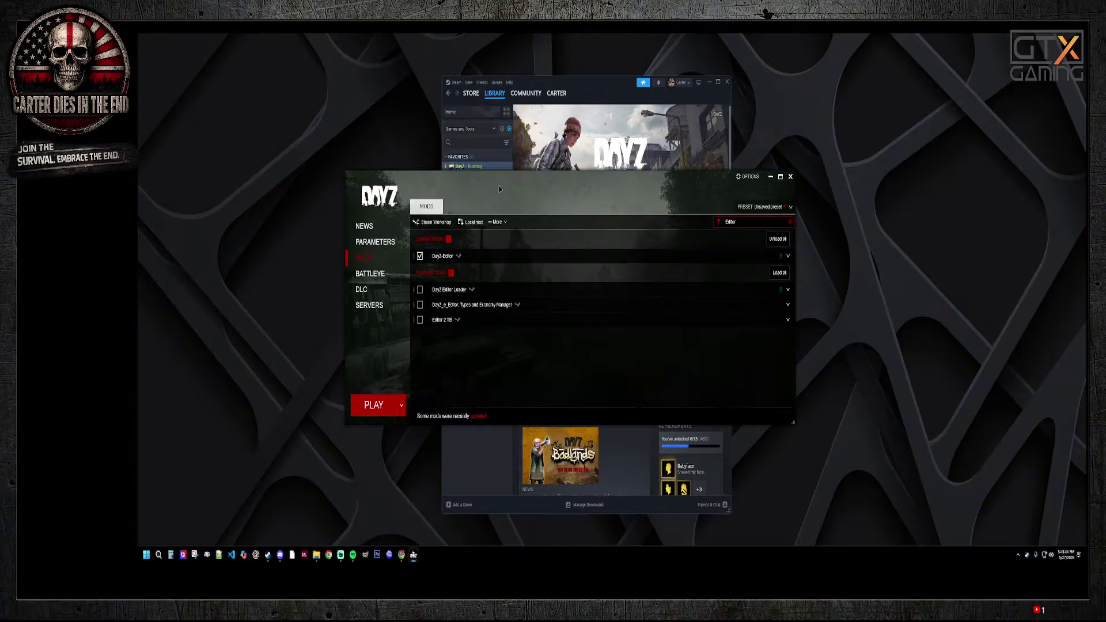
Step: Switch to Steam and open the DayZ Workshop from the recently visited workshops
drag(501, 181, 467, 261)
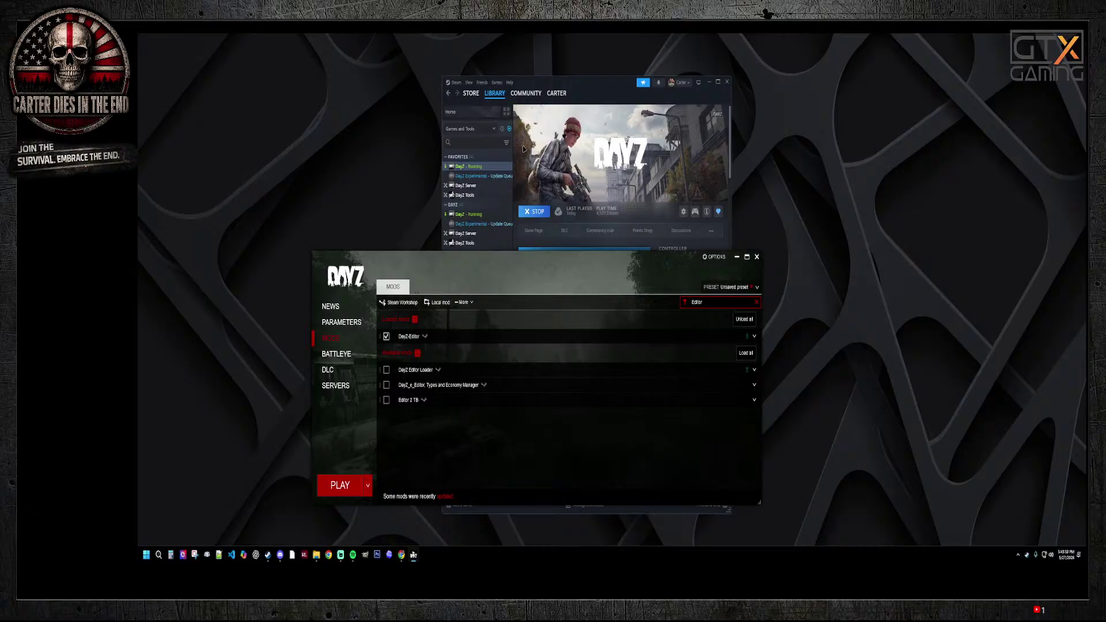
click(585, 88)
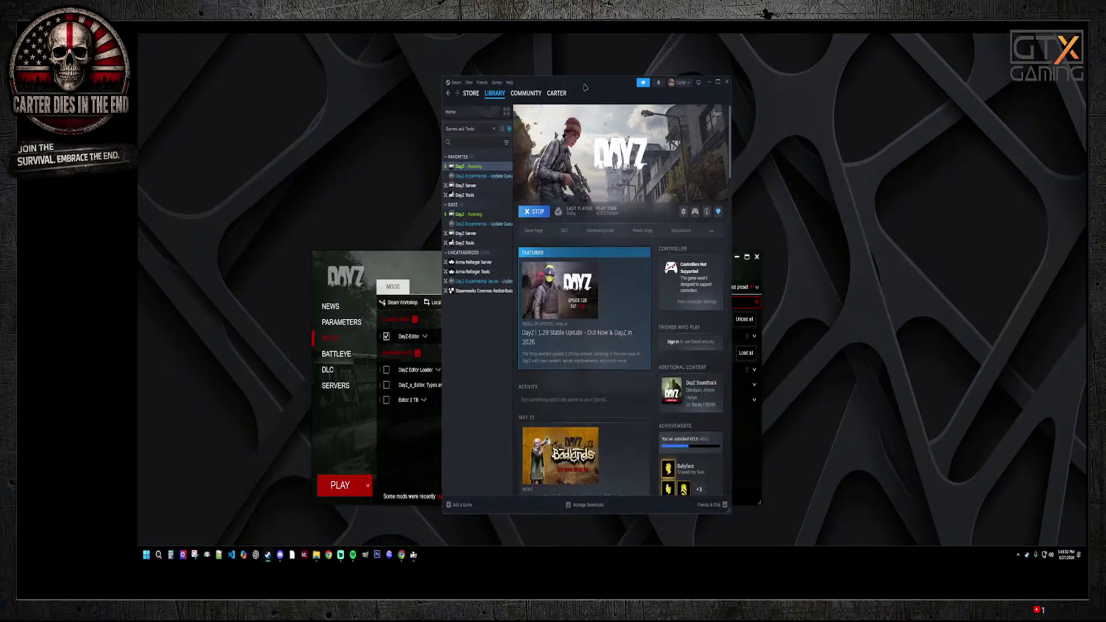
mouse_move(525, 98)
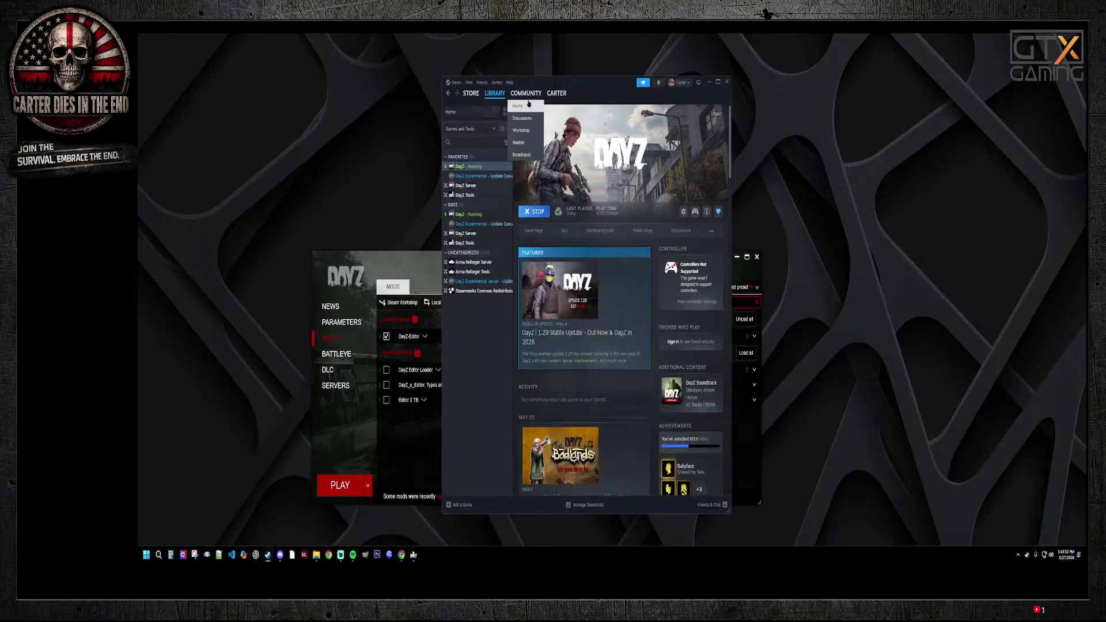
click(519, 131)
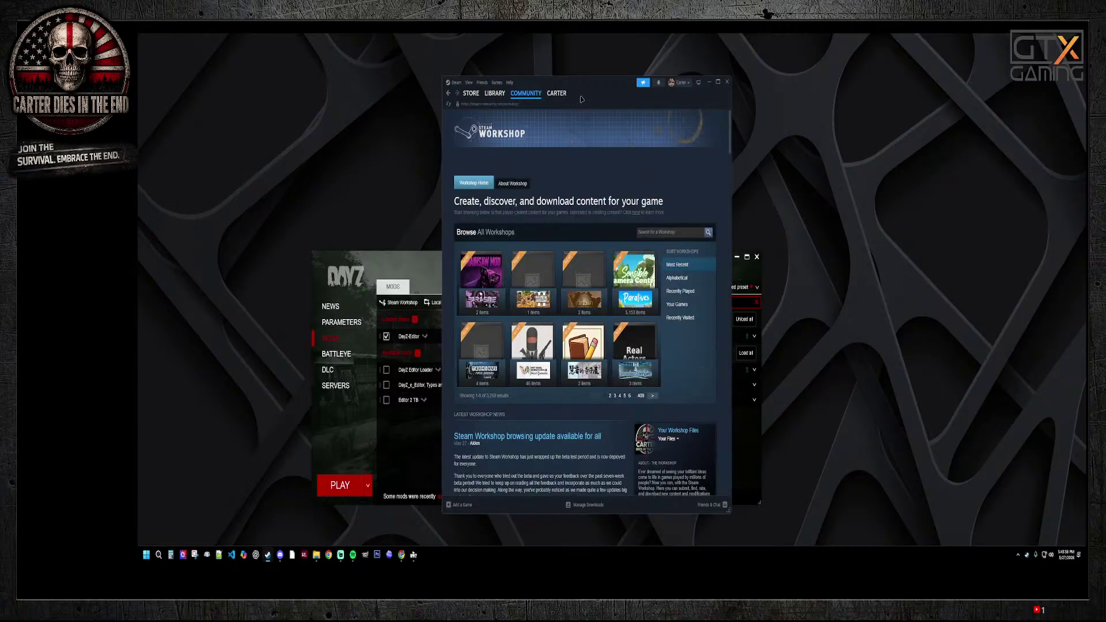
click(694, 320)
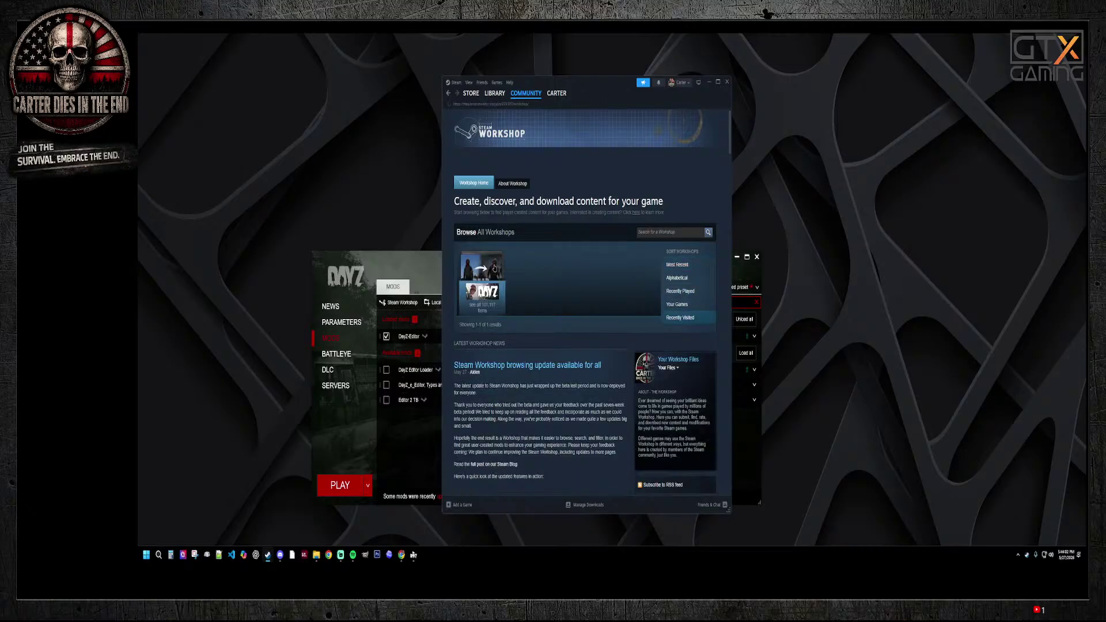
click(571, 265)
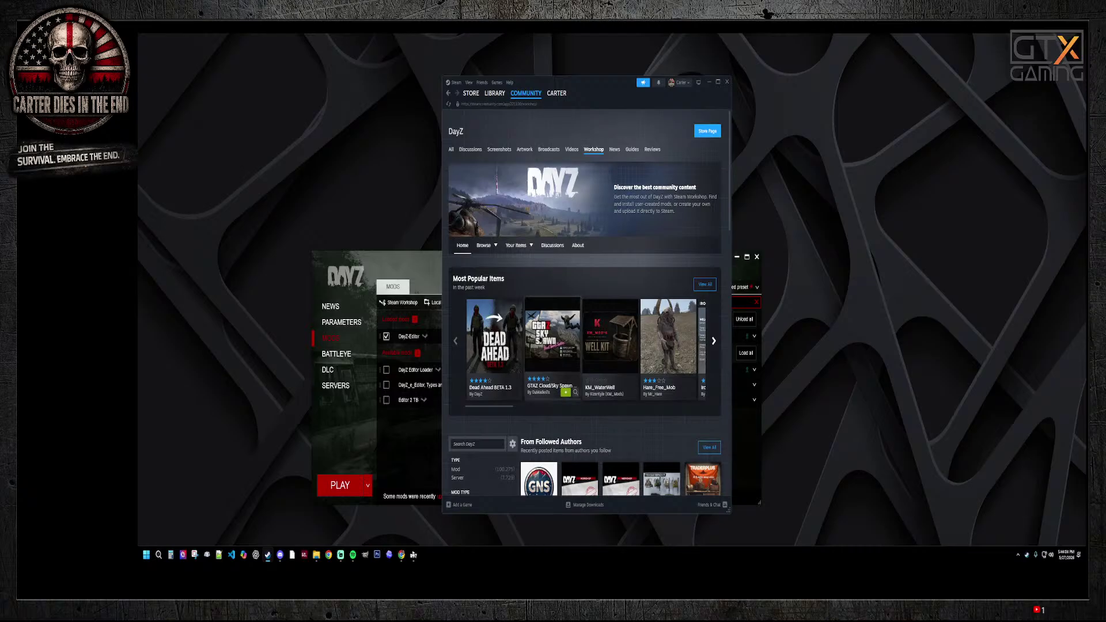
Step: Search the DayZ Workshop for "editor", locate the DayZ-Editor mod in the results and return to the launcher
click(480, 443)
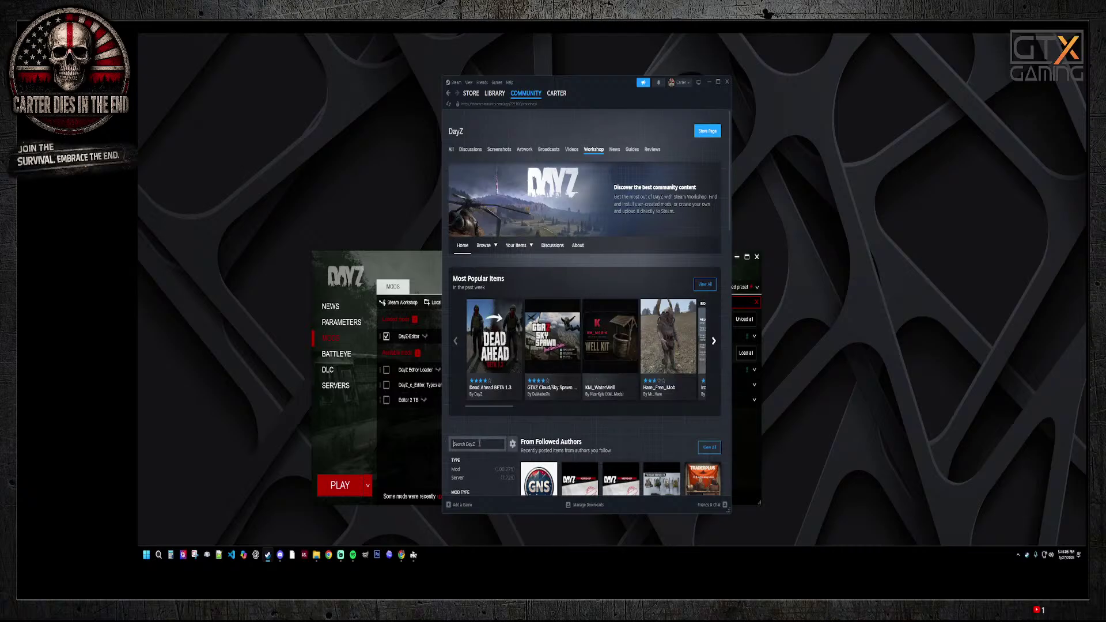
text(editor)
key(Return)
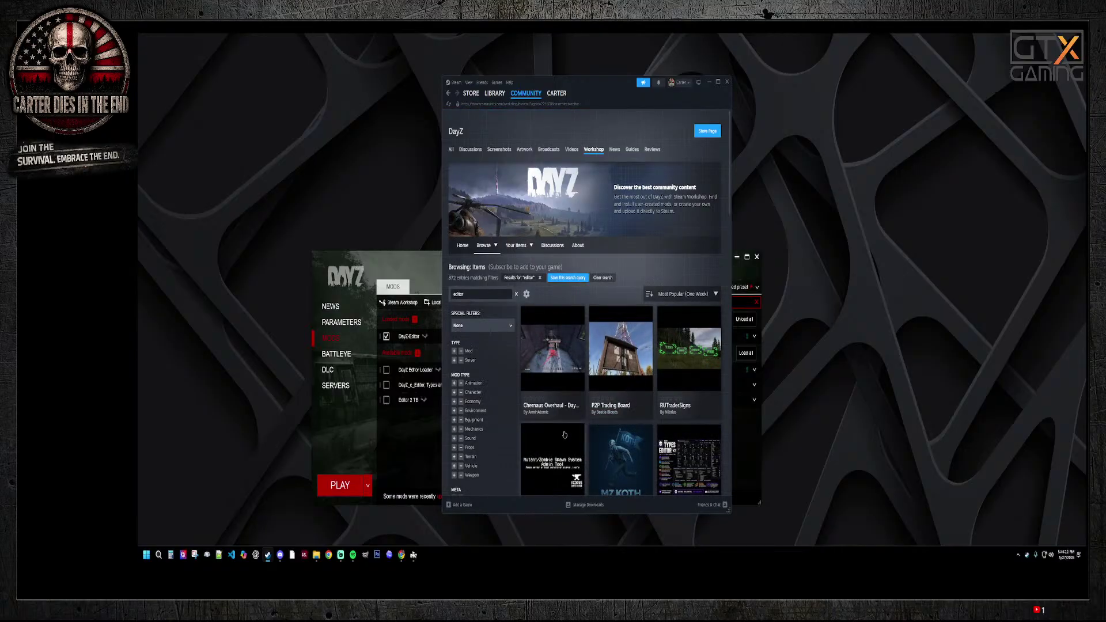
scroll(586, 433, down, 3)
scroll(586, 433, down, 2)
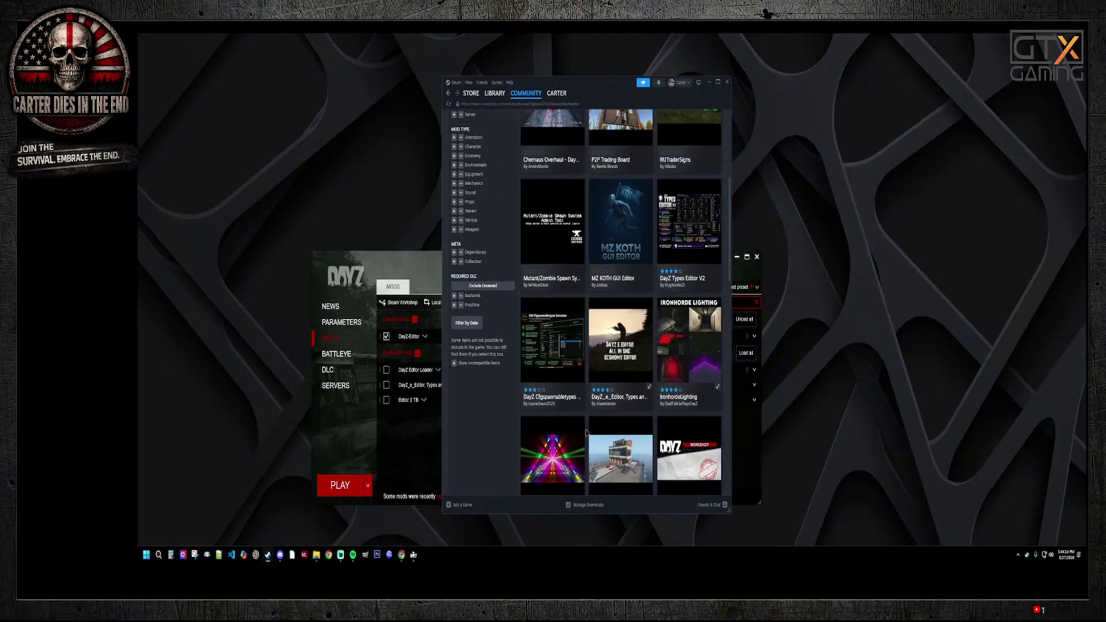
scroll(587, 433, down, 3)
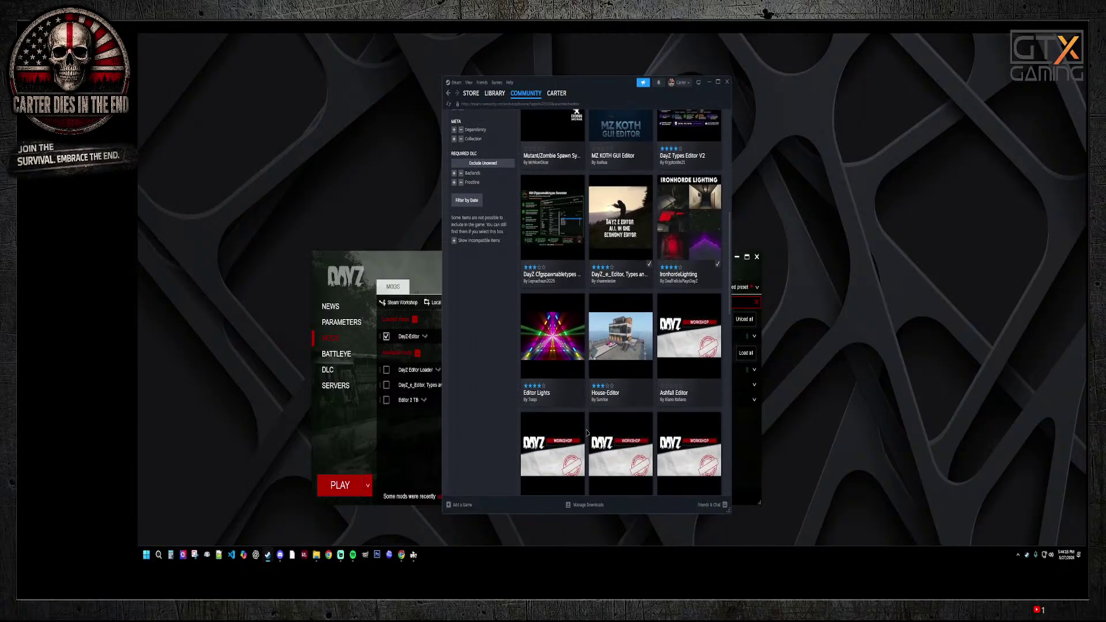
scroll(586, 433, down, 8)
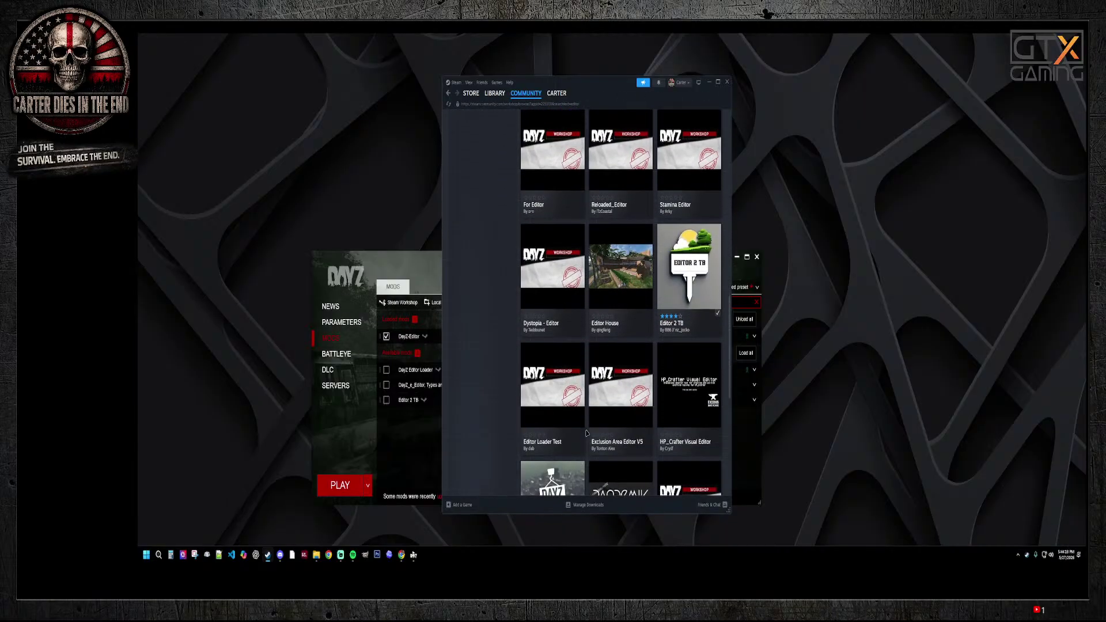
scroll(586, 433, down, 4)
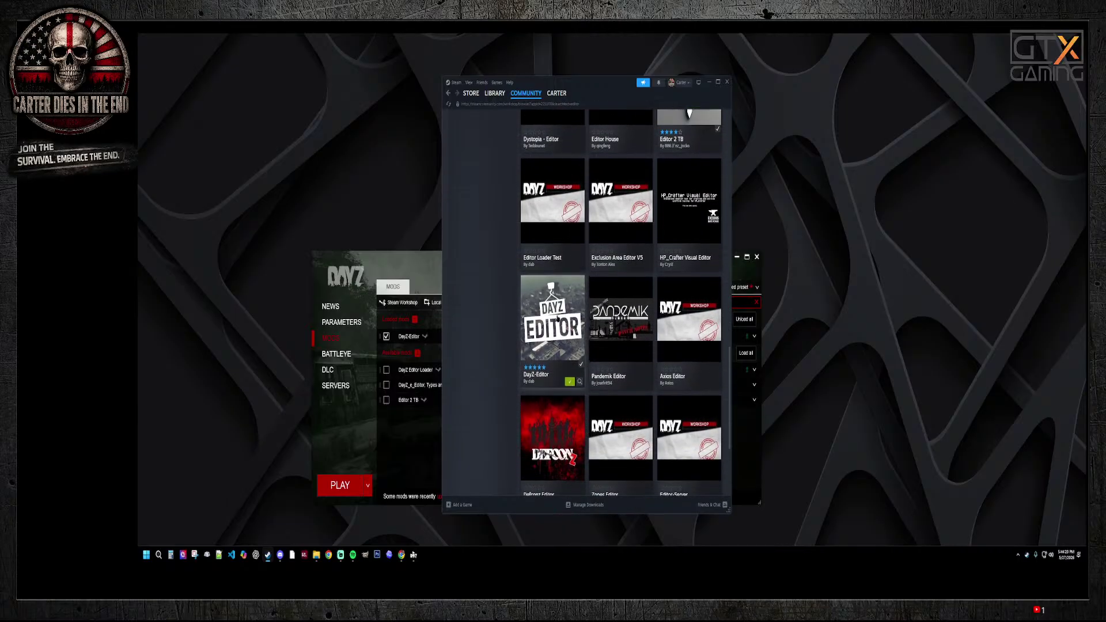
mouse_move(557, 318)
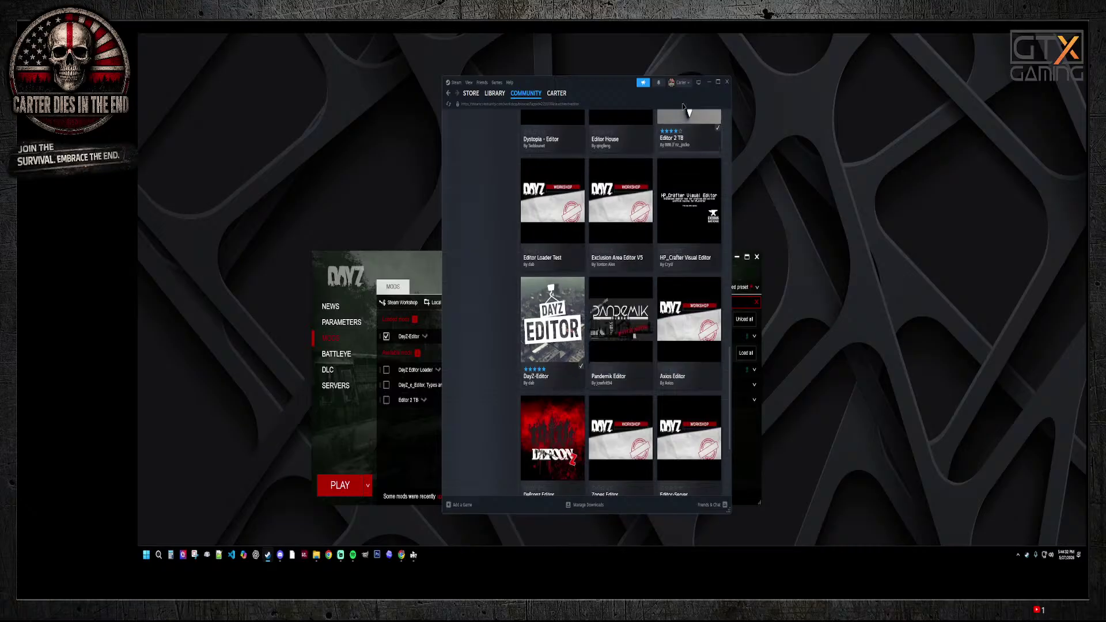
click(708, 82)
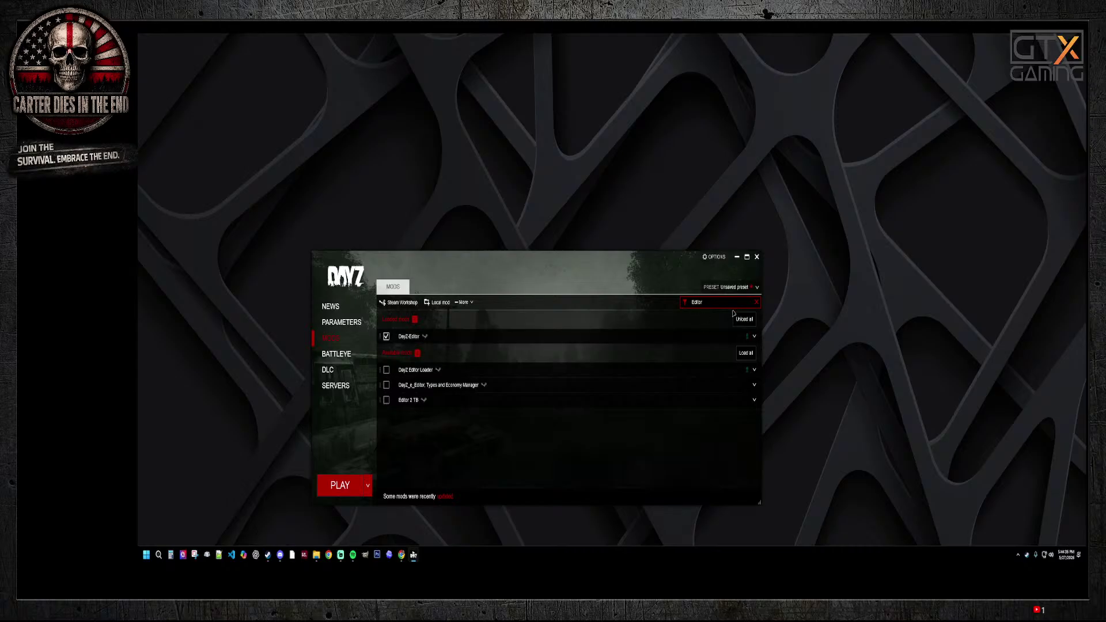
Step: Filter the mods by "channel", load The Channel dev version and clear the filter
click(758, 303)
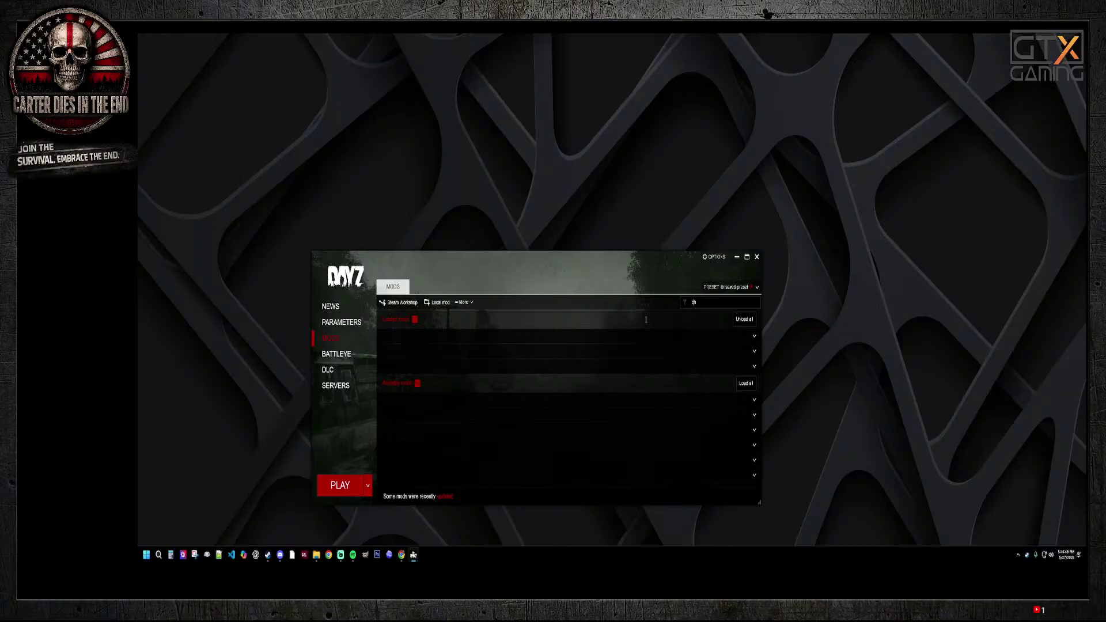
text(annel)
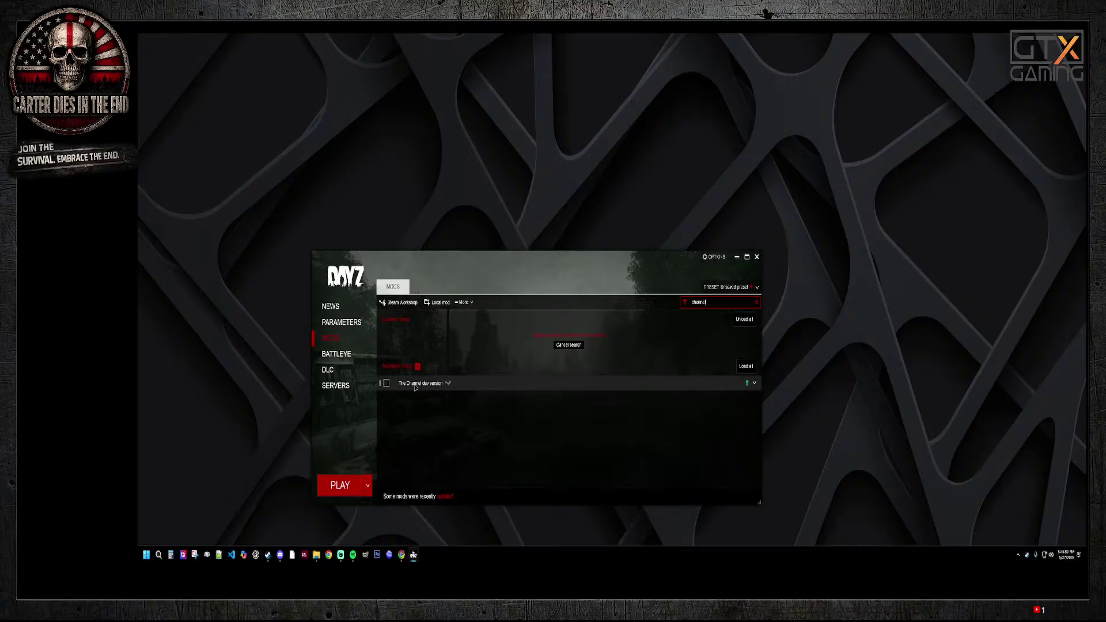
click(386, 383)
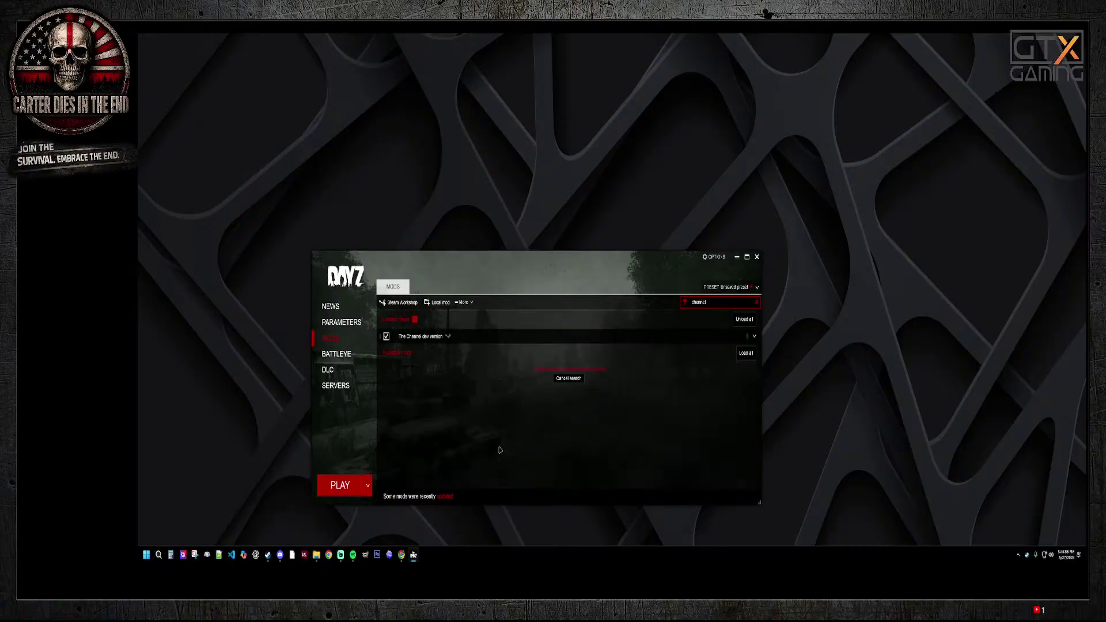
click(757, 302)
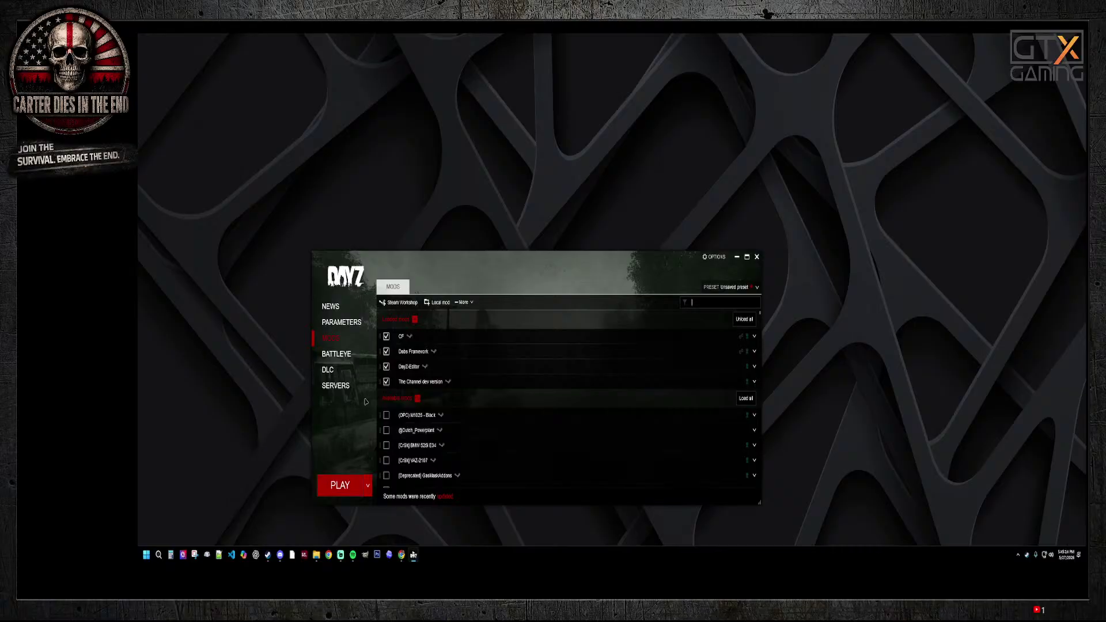
Step: Launch the game with the loaded mods to view the editor's start screen, and exit the game again
click(342, 490)
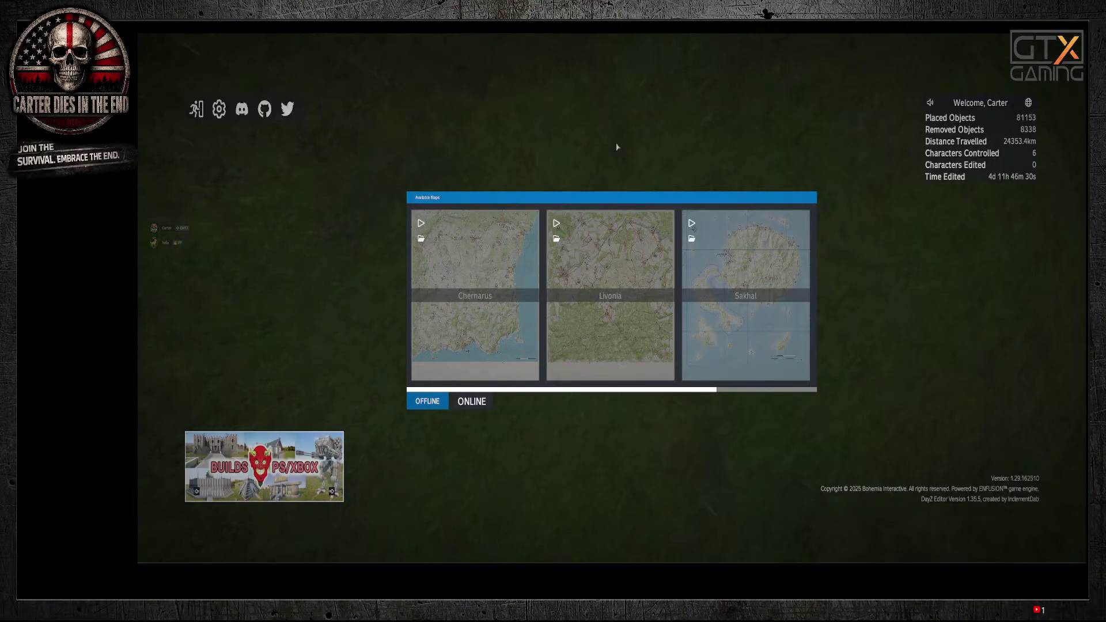
key(Escape)
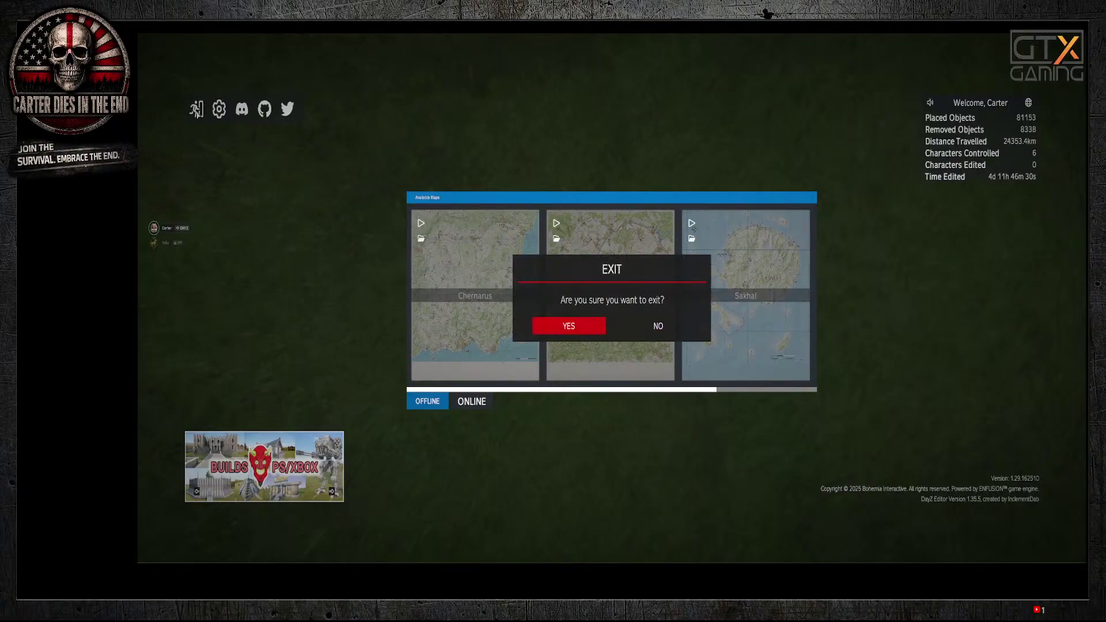
click(566, 326)
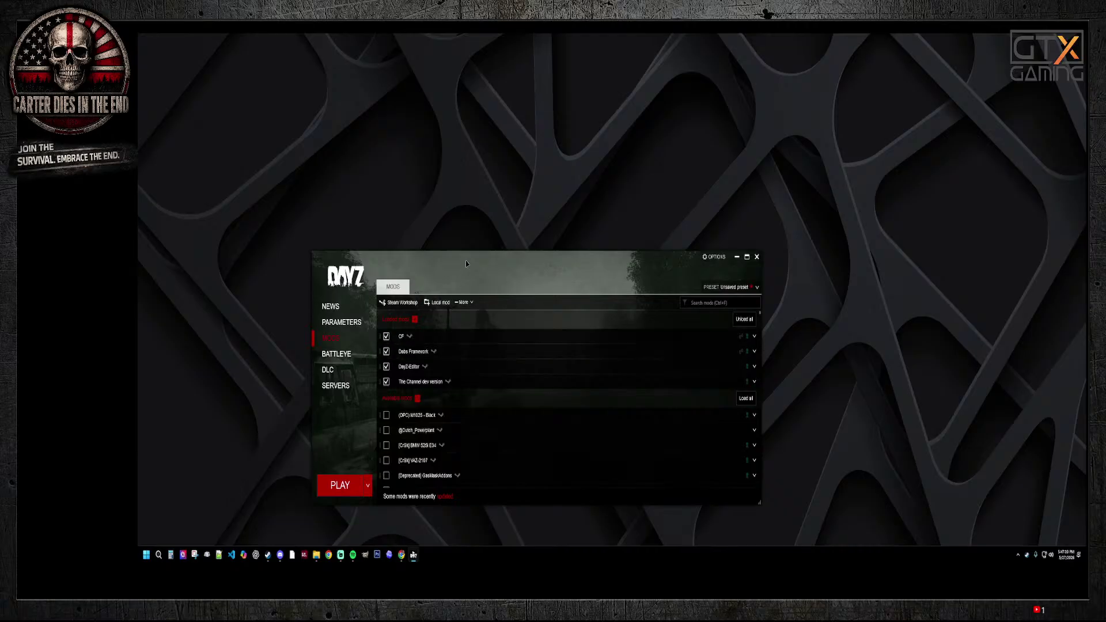
Step: Switch back to the DayZ Workshop in Steam, search for "dayz editor" and examine the DayZ Editor Loader and DayZ-Editor entries
drag(467, 263, 554, 204)
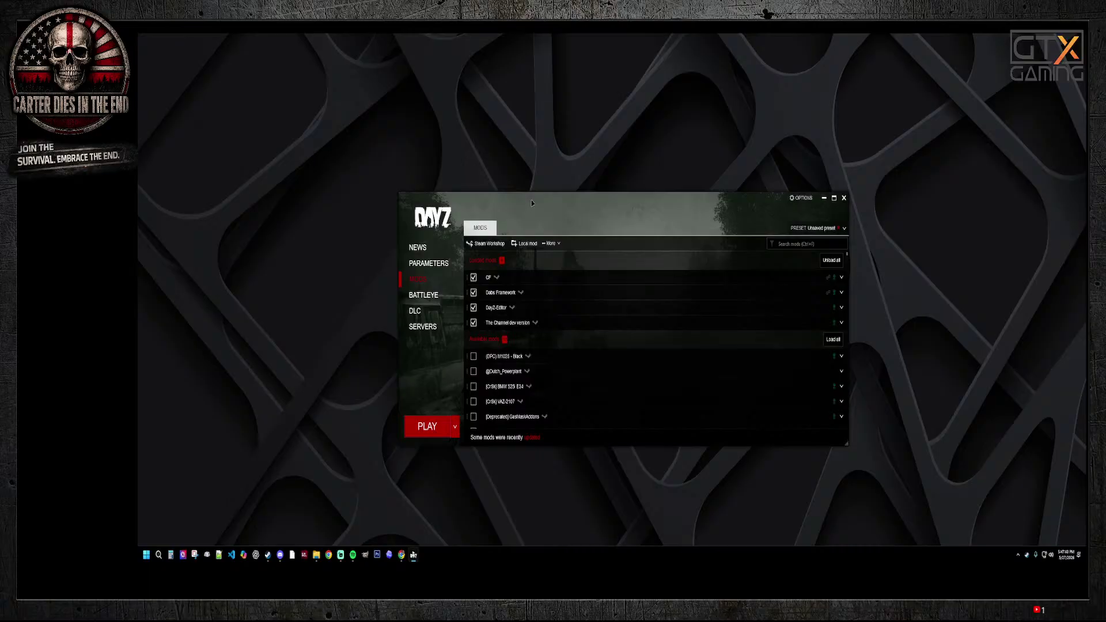
drag(531, 199, 542, 193)
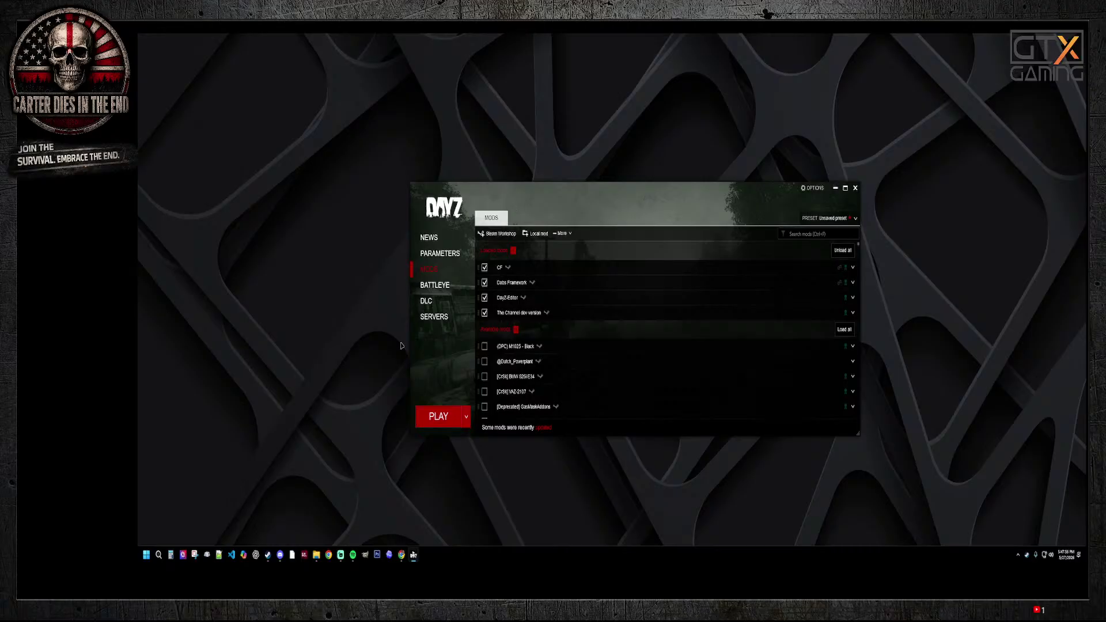
click(269, 555)
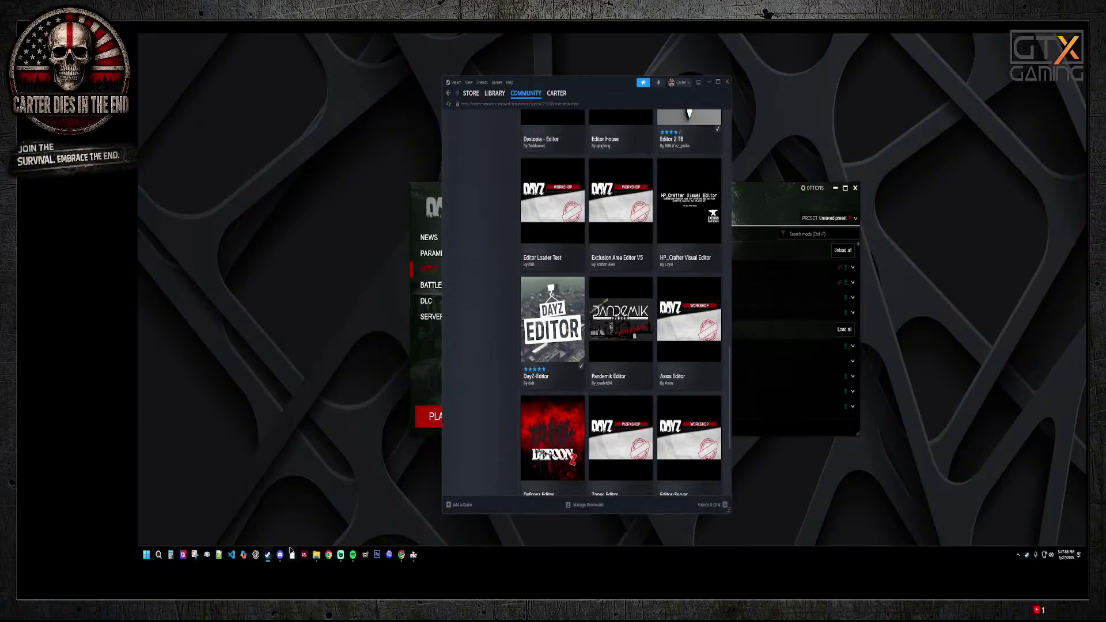
scroll(552, 241, up, 2)
scroll(553, 241, up, 10)
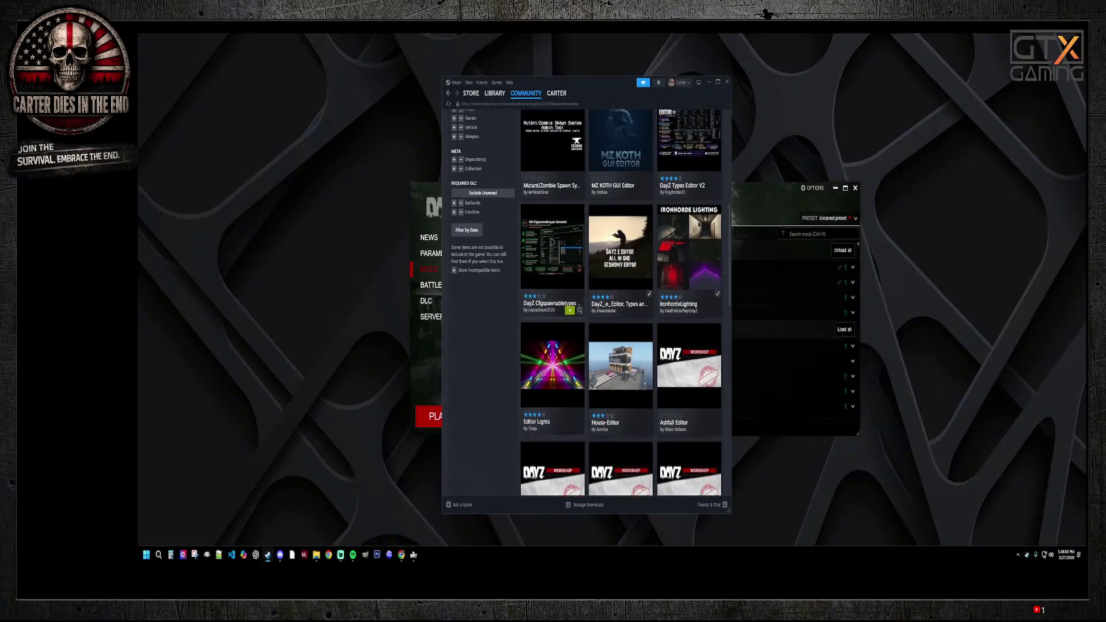
click(460, 295)
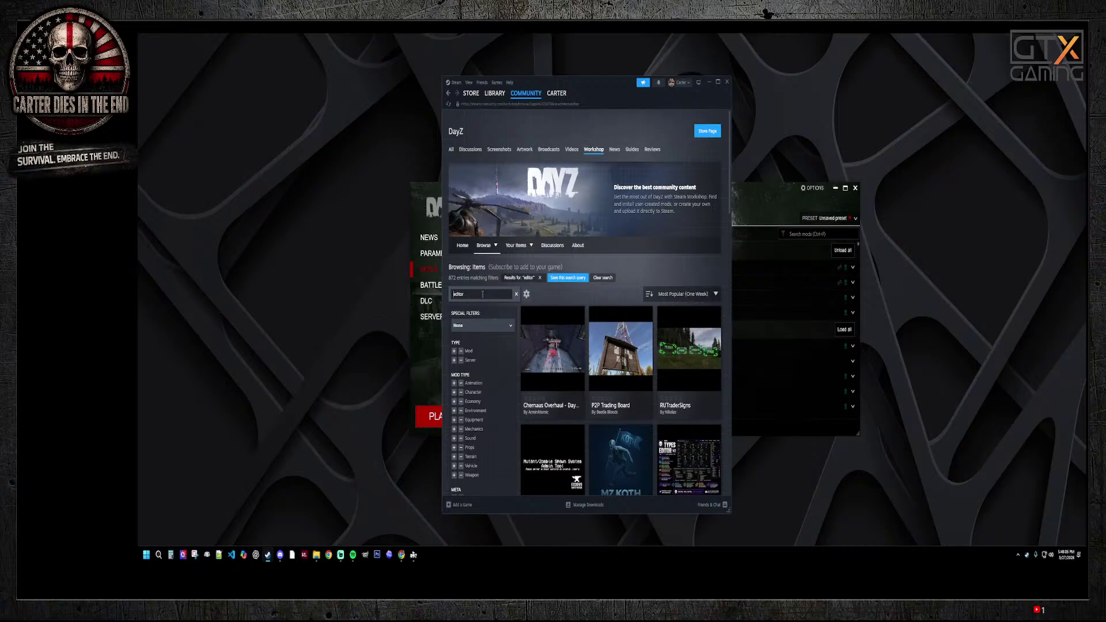
text(dayz)
key(Return)
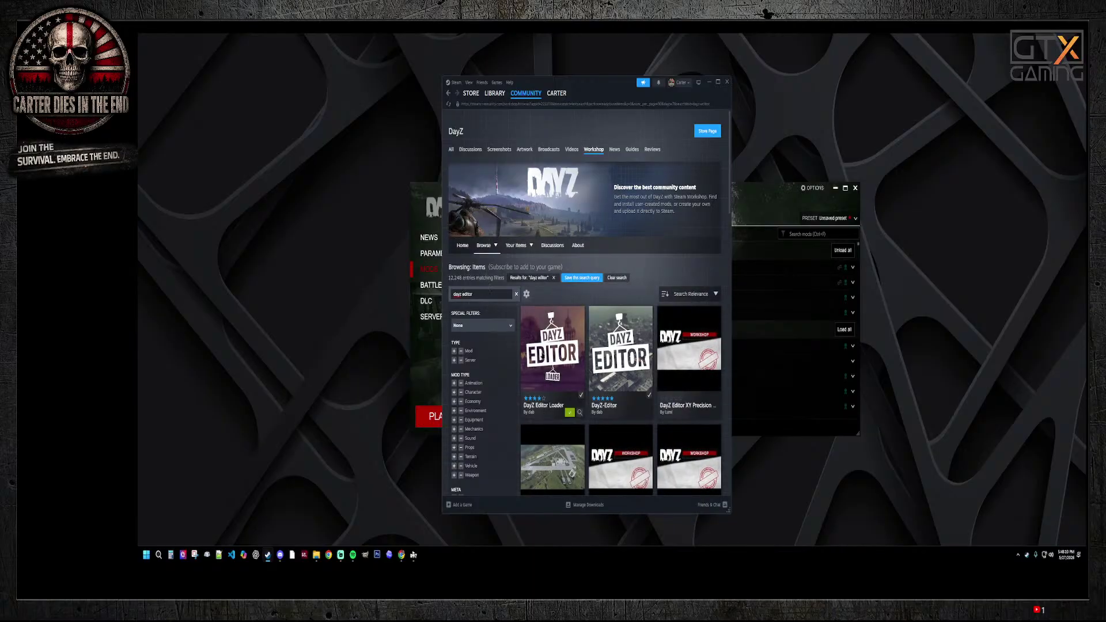
mouse_move(548, 355)
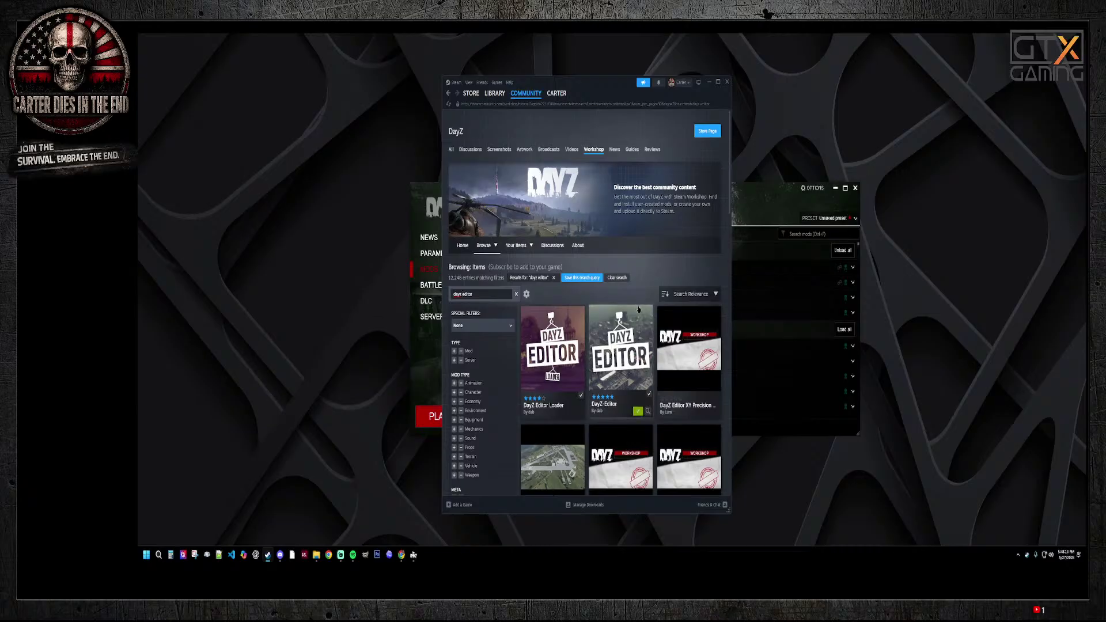
mouse_move(638, 338)
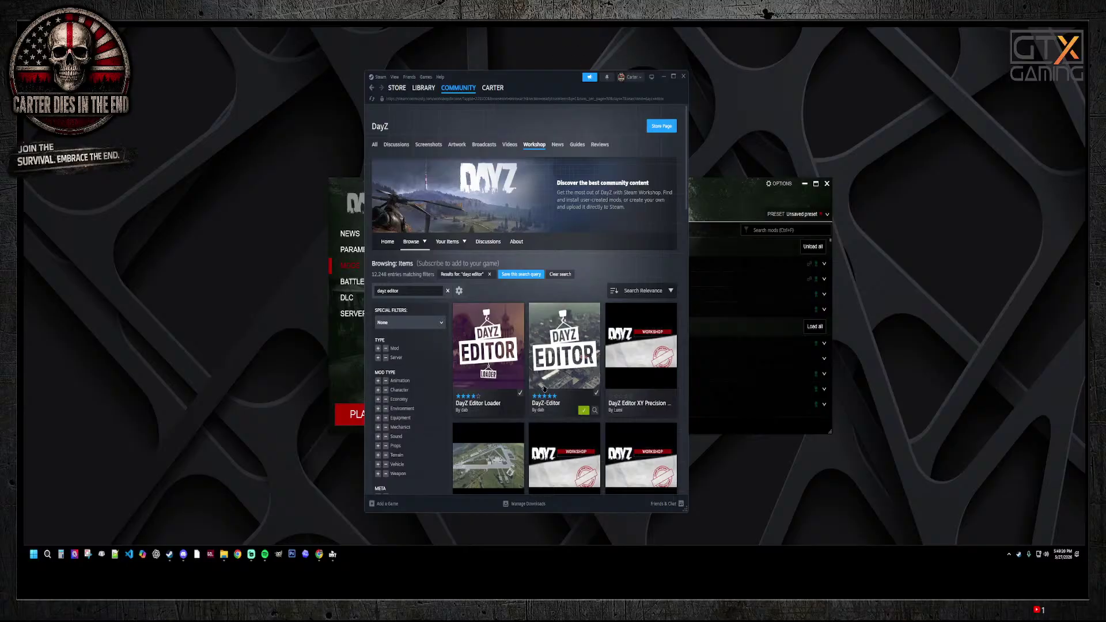
Step: Switch to the web browser and open YouTube in a new tab
mouse_move(587, 414)
click(529, 276)
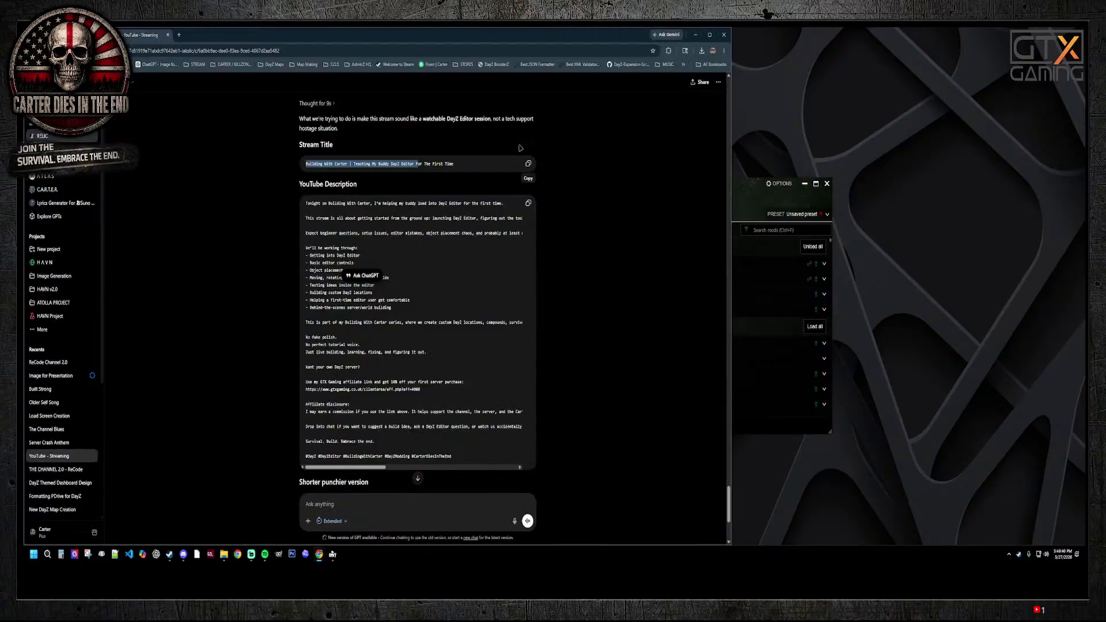
click(179, 35)
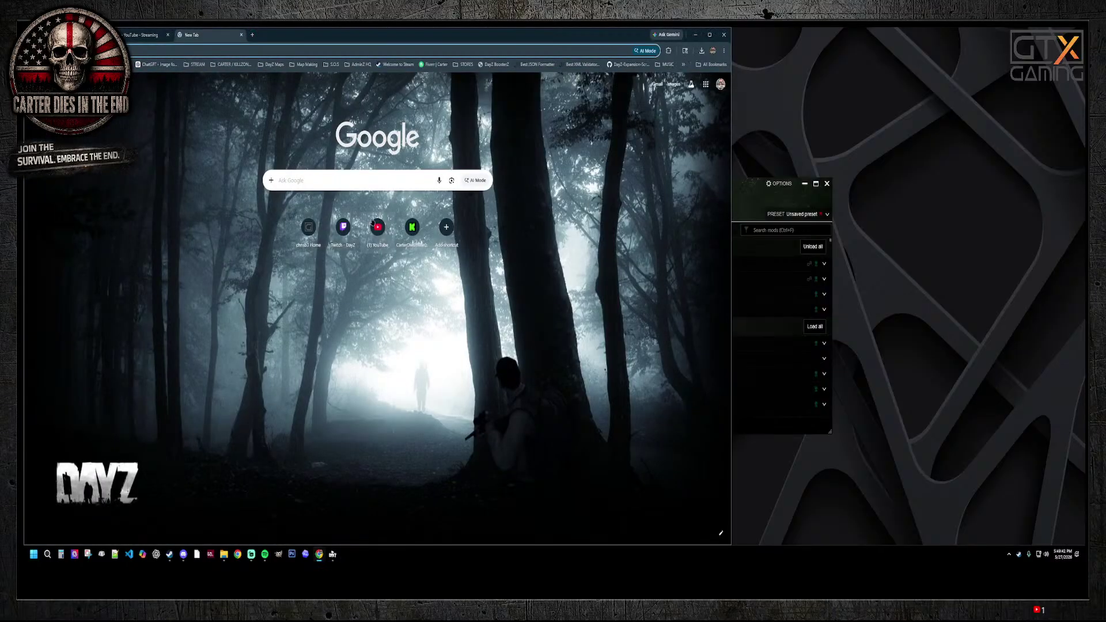
click(373, 225)
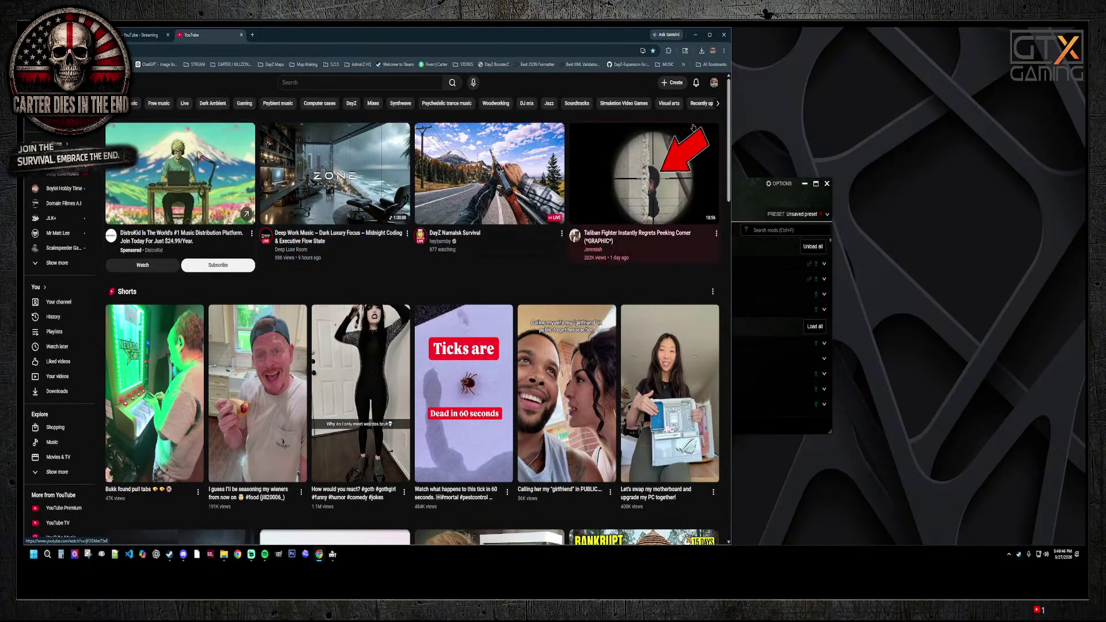
Step: Open the current live stream from the account's own channel page and move the browser window off this screen
click(714, 82)
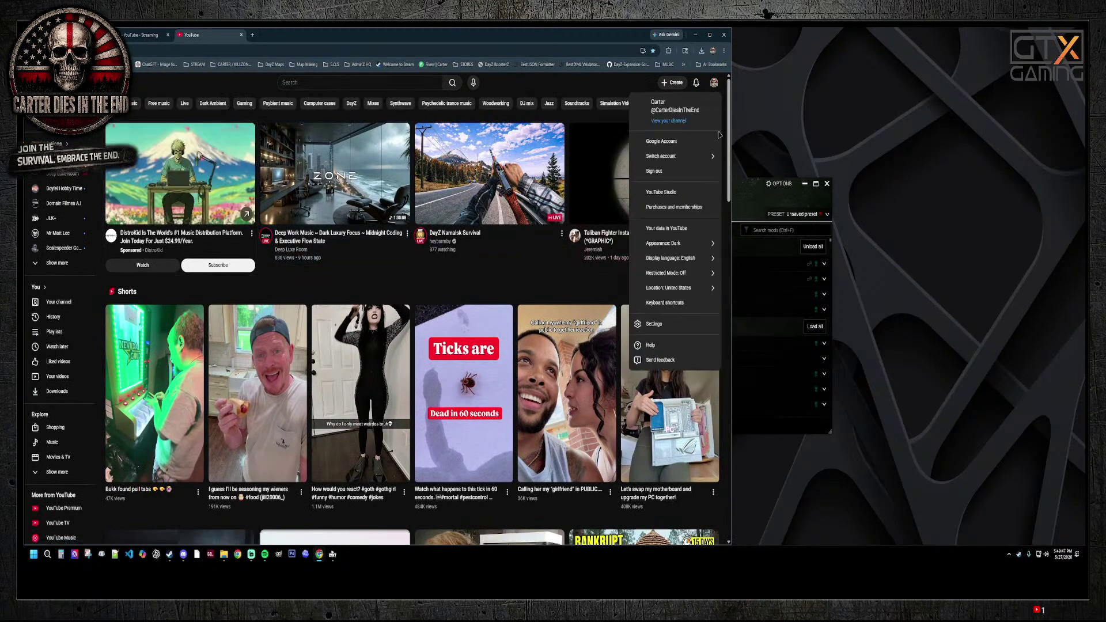
click(669, 121)
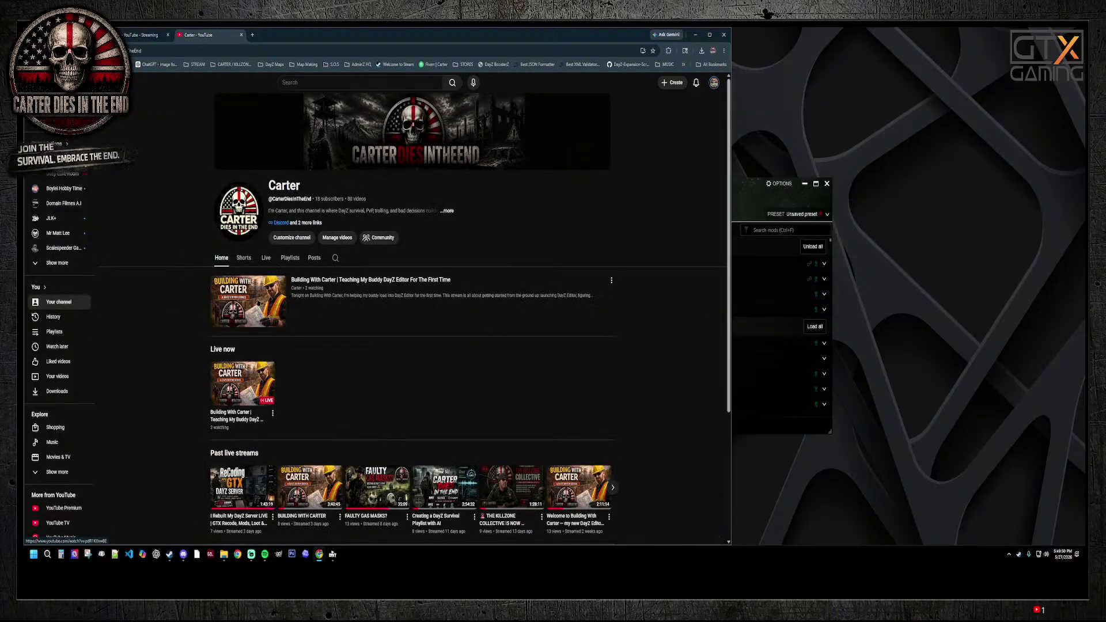
click(258, 302)
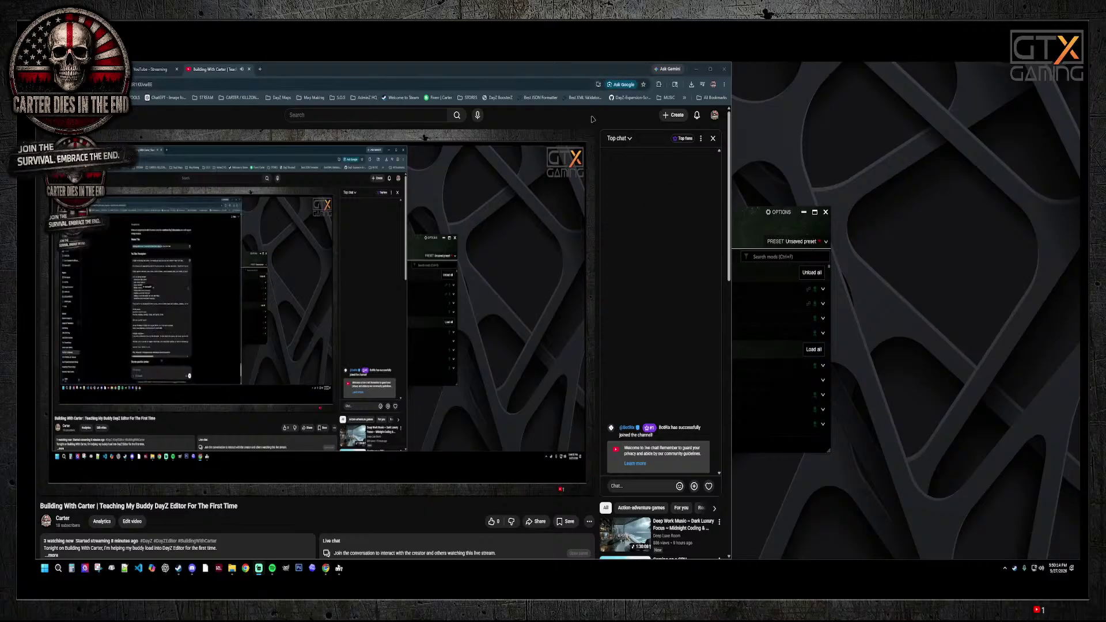
drag(441, 69, 1094, 0)
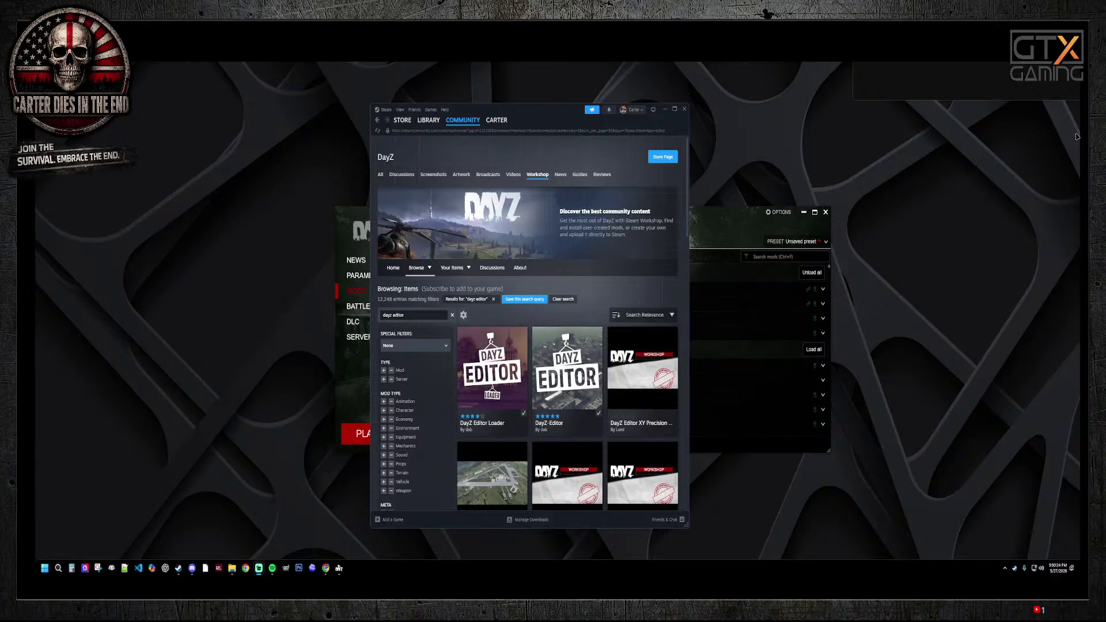
Step: Bring the DayZ launcher with its loaded mods to the front and close it
mouse_move(582, 329)
click(700, 230)
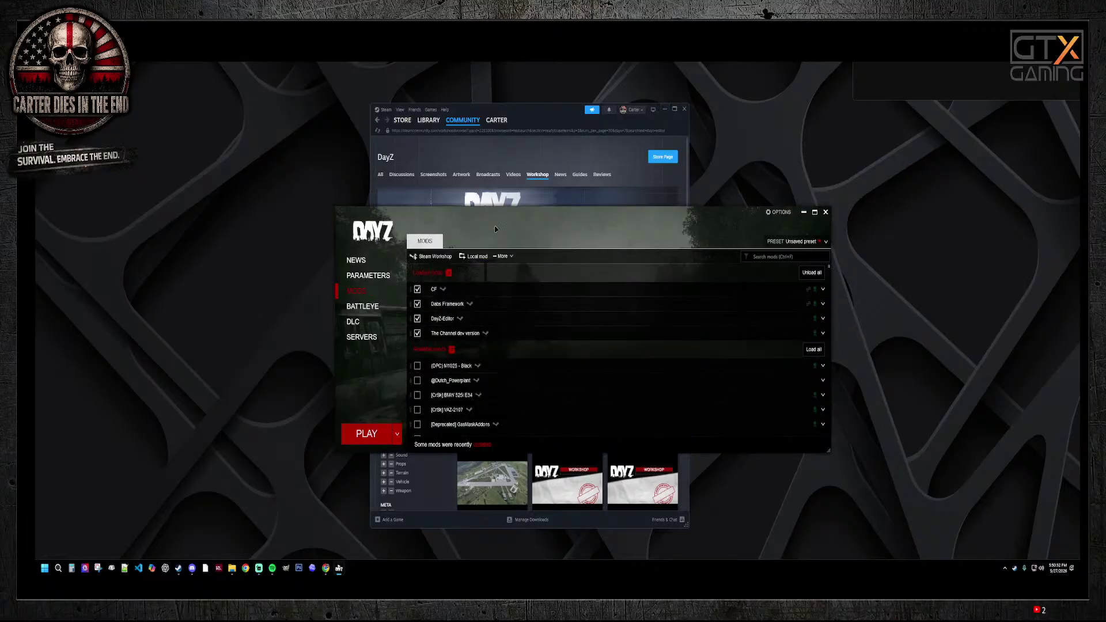
click(825, 213)
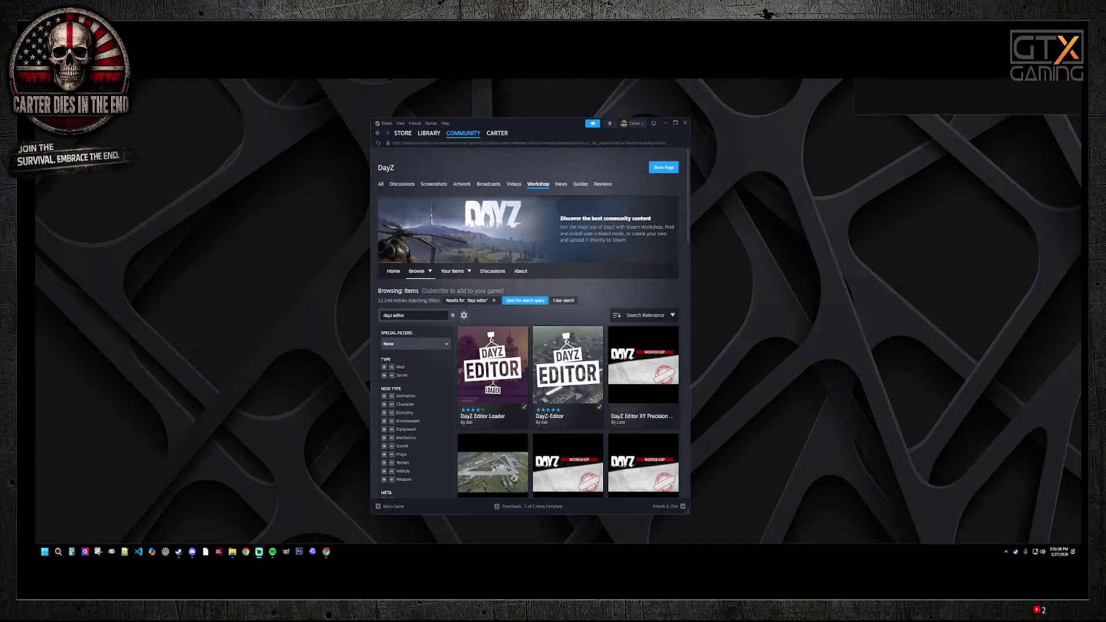
Step: Go from the DayZ editor search results to the Steam community home and on to the general Steam Workshop page
mouse_move(584, 413)
click(464, 134)
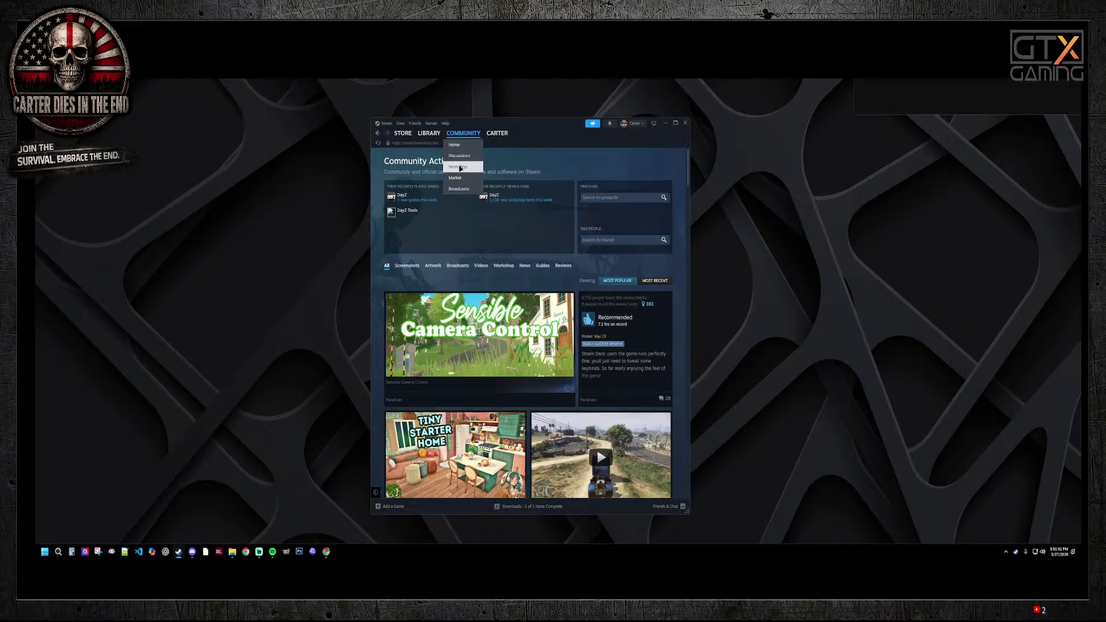
click(461, 167)
mouse_move(461, 137)
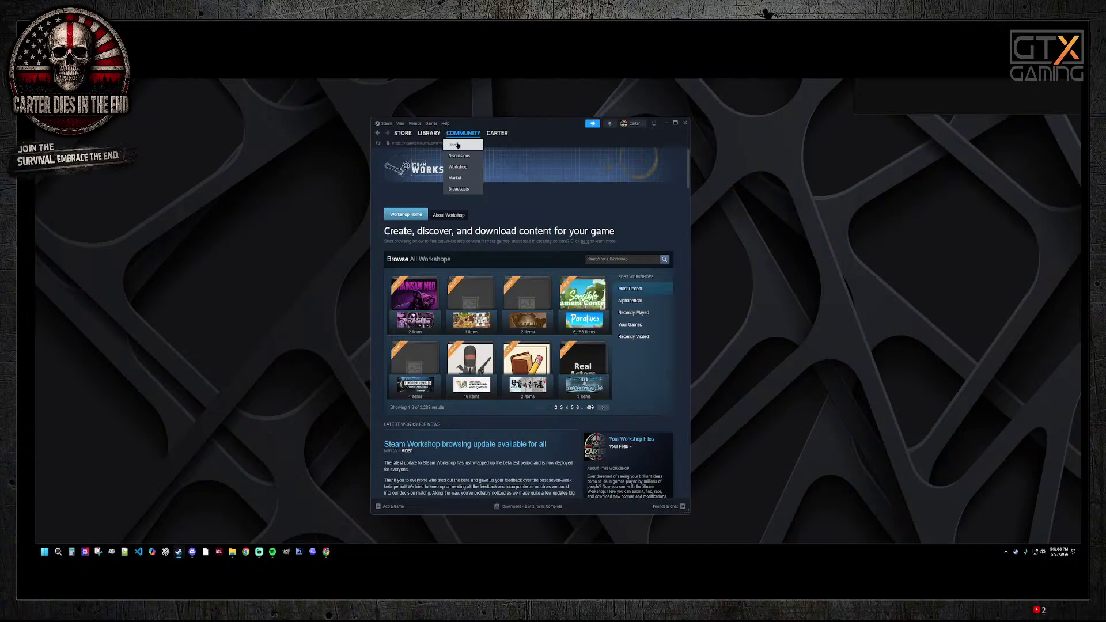
click(473, 169)
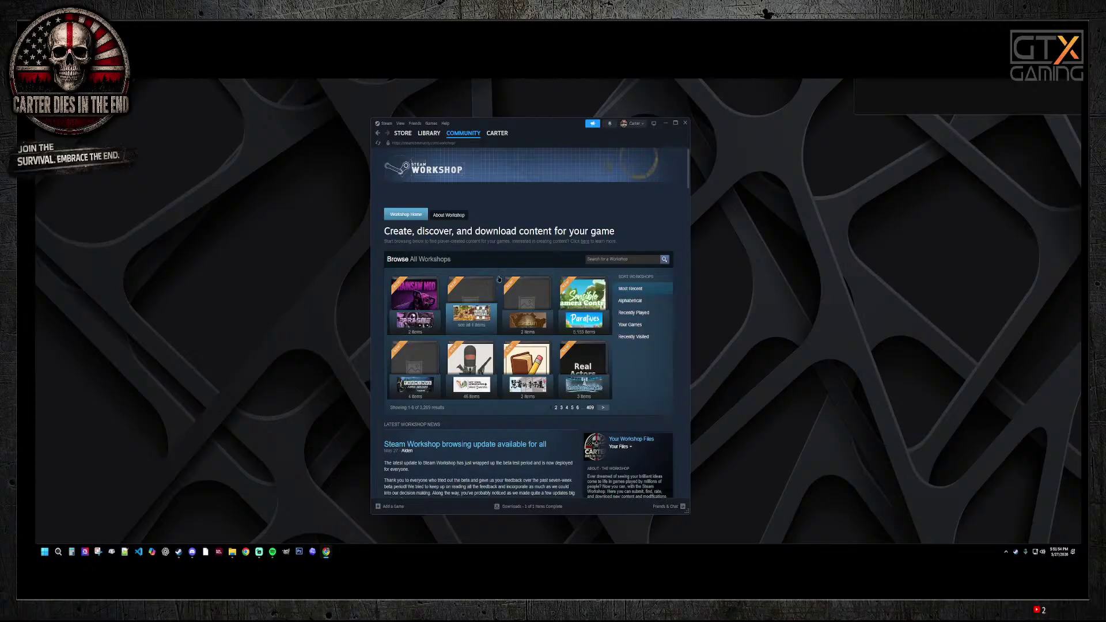
click(462, 168)
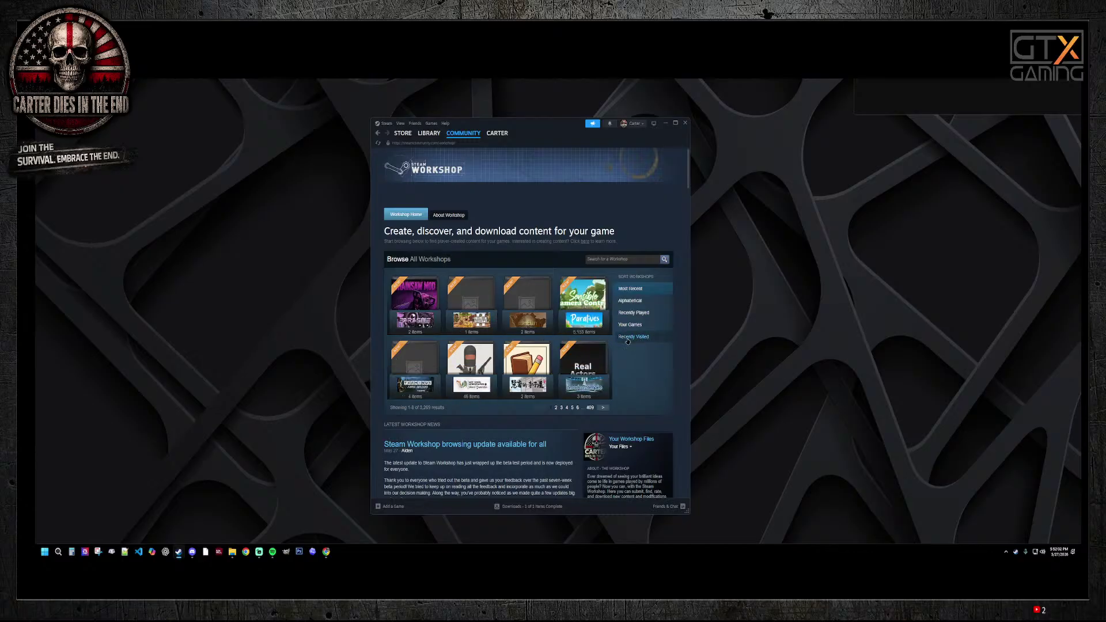
Step: Find the DayZ Workshop by searching for "dayz" and search its items for "dayz editor"
click(605, 259)
text(dayz)
click(594, 266)
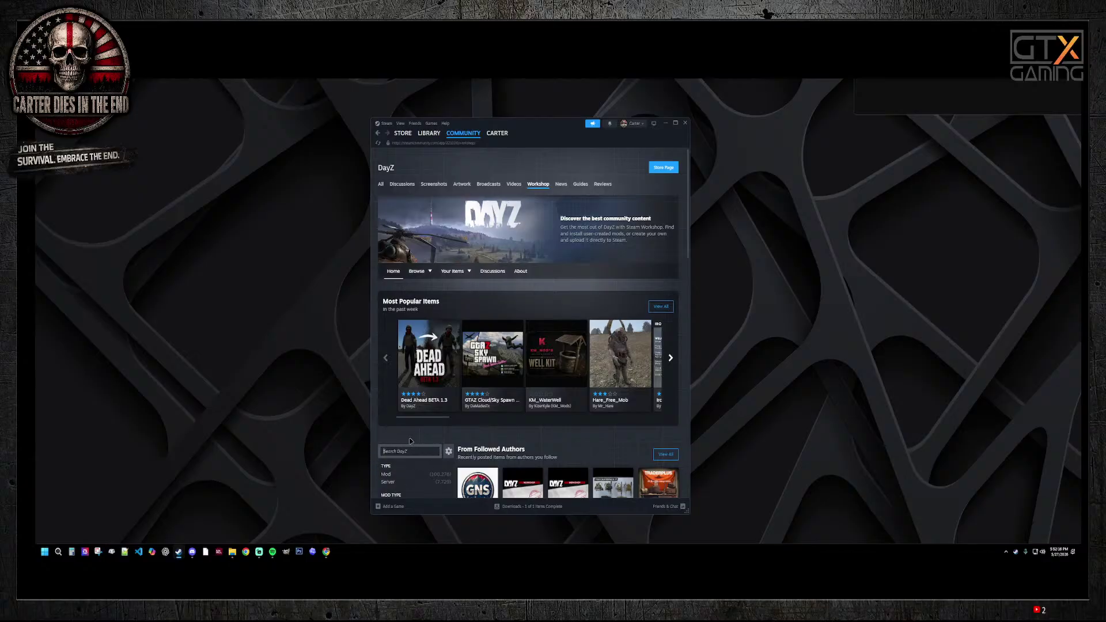
text(dayz editor)
key(Return)
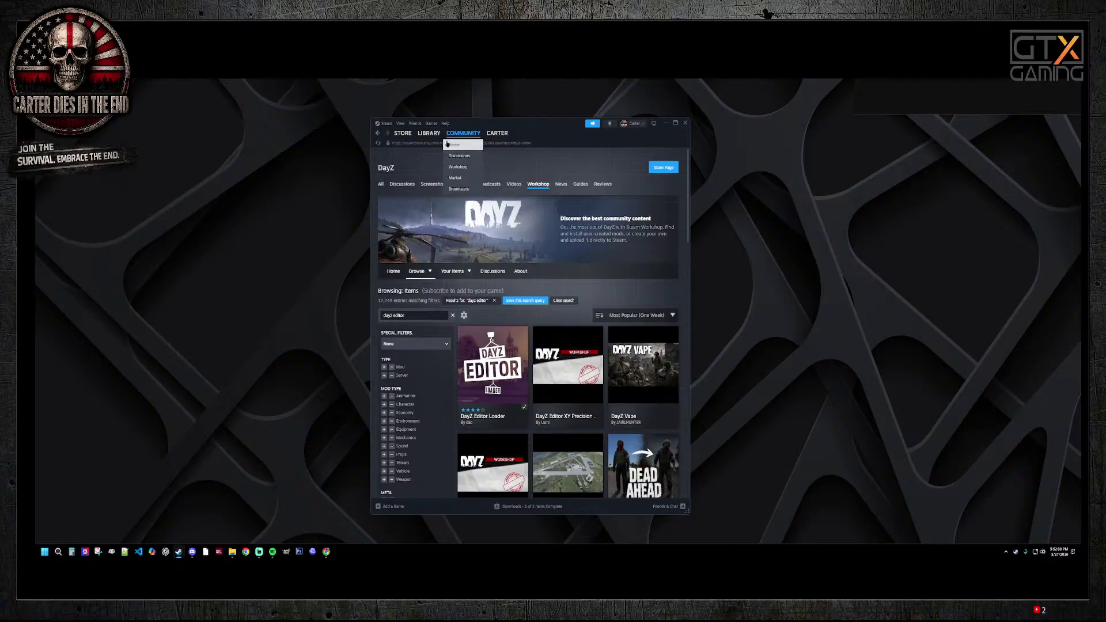
Step: Open DayZ from the Steam library and launch the game with CF, Dabs Framework, DayZ-Editor and The Channel dev version loaded
mouse_move(430, 133)
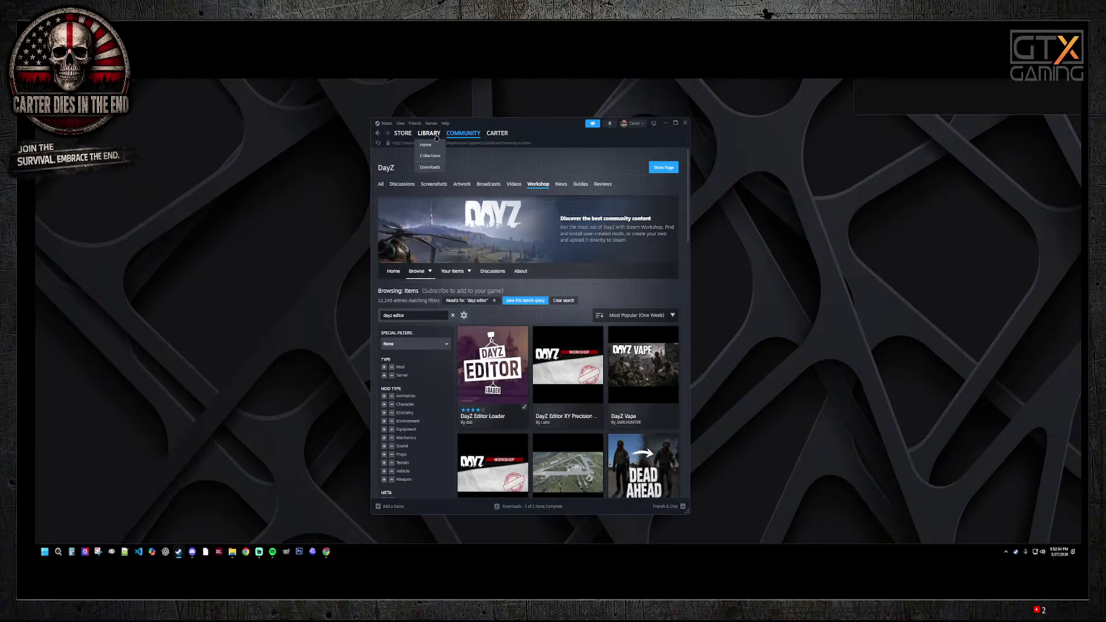
click(403, 133)
click(429, 133)
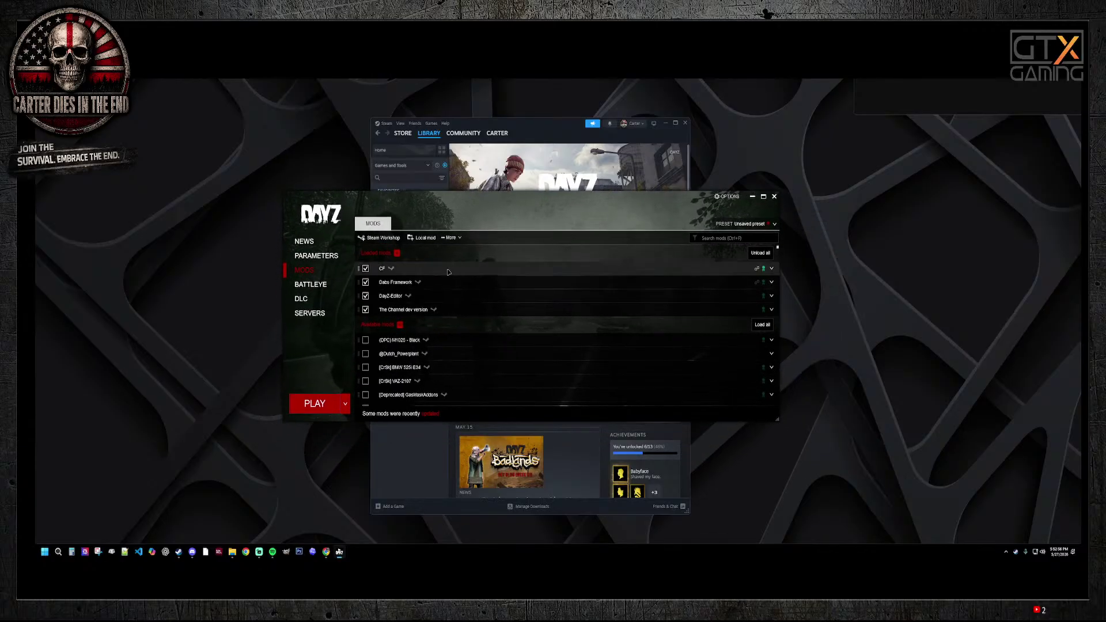
click(311, 406)
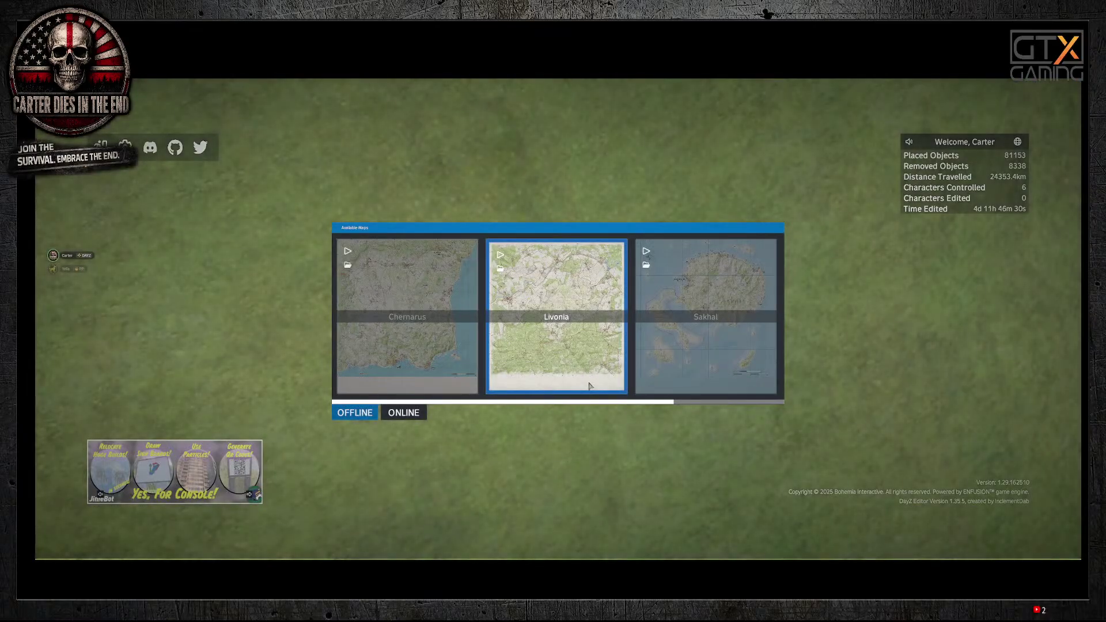
Step: Load the Channel map offline in the editor and display its overview map
scroll(709, 397, down, 2)
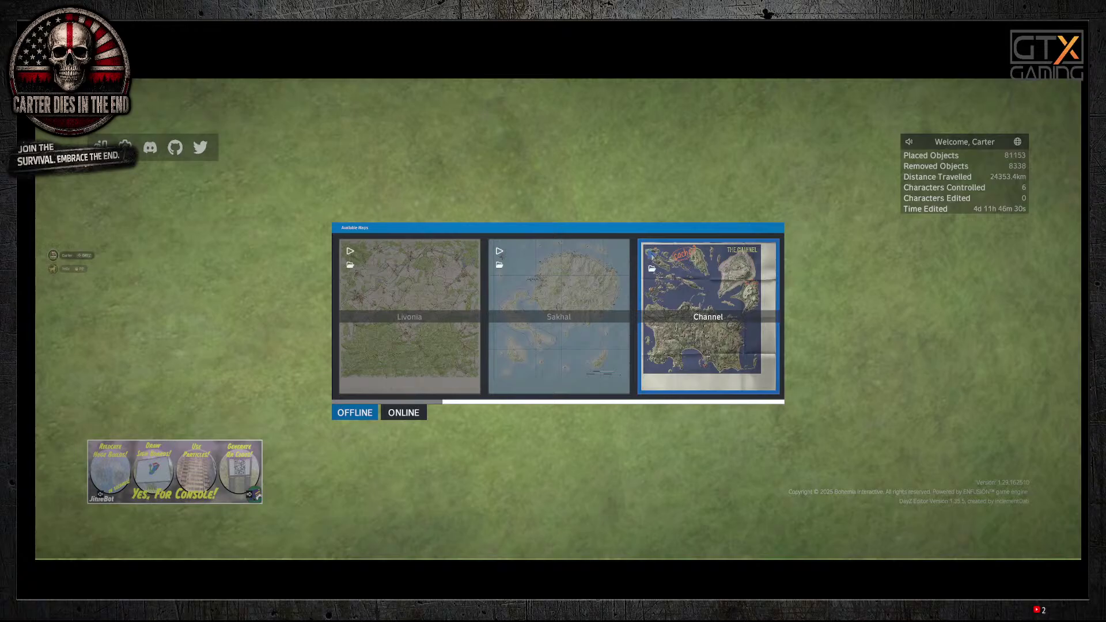
click(651, 254)
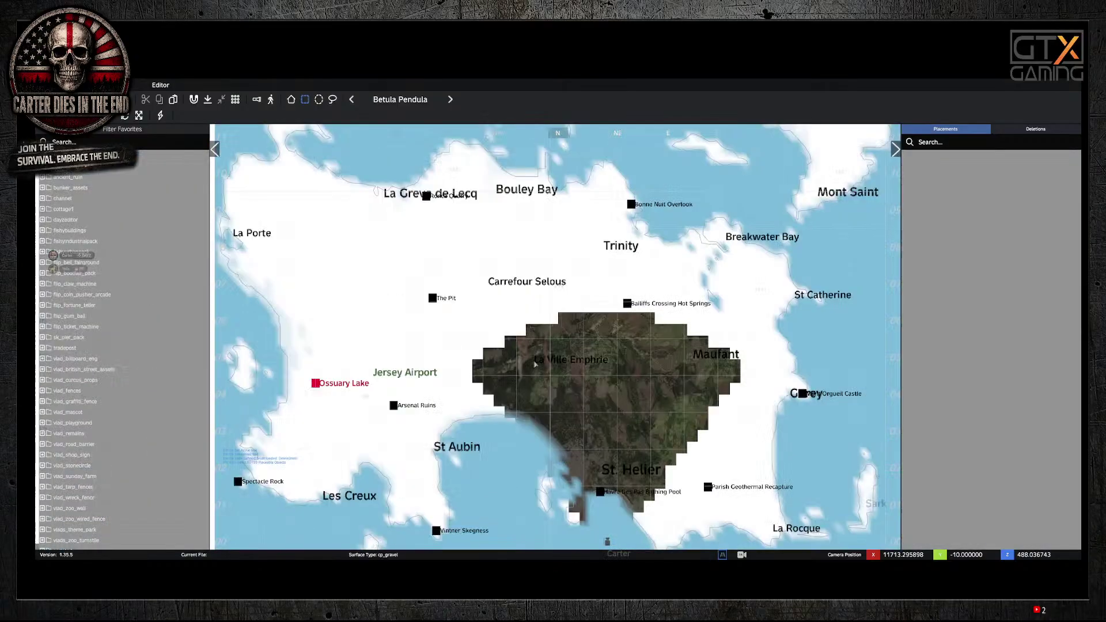
key(m)
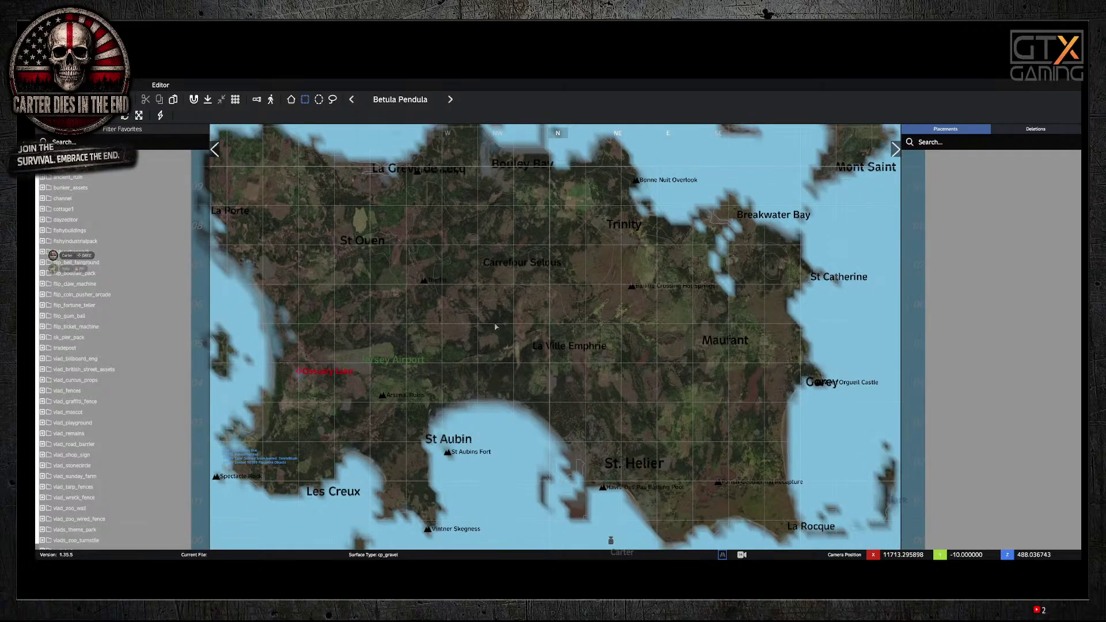
Step: Examine the map from the coast around St Aubin and Les Creux up to the military base north of Carrefour Selous
scroll(495, 326, up, 3)
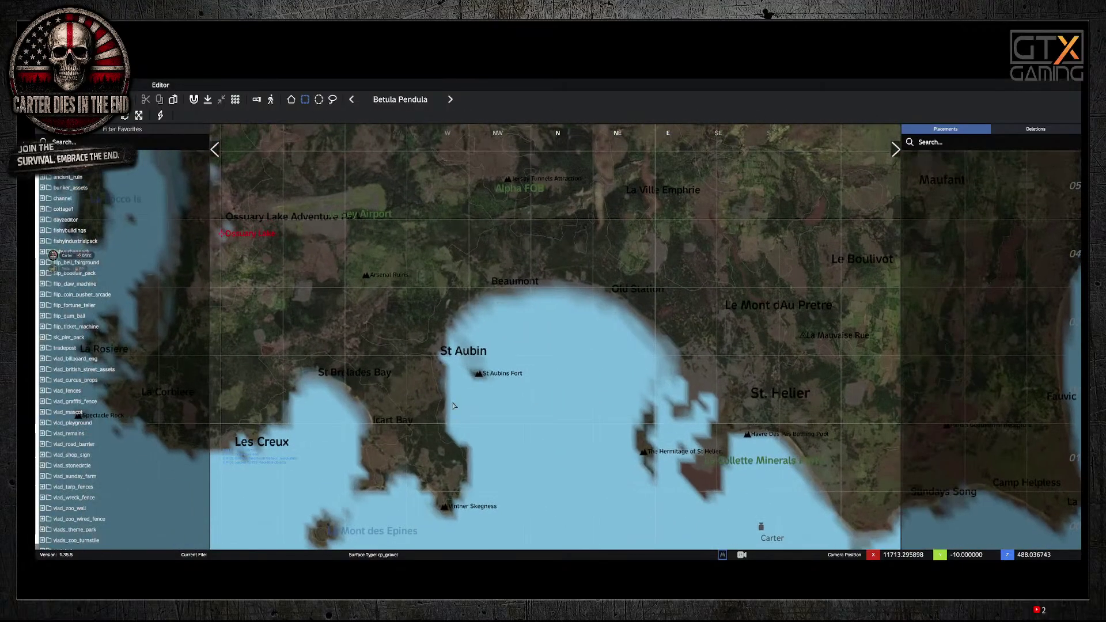
scroll(396, 410, up, 4)
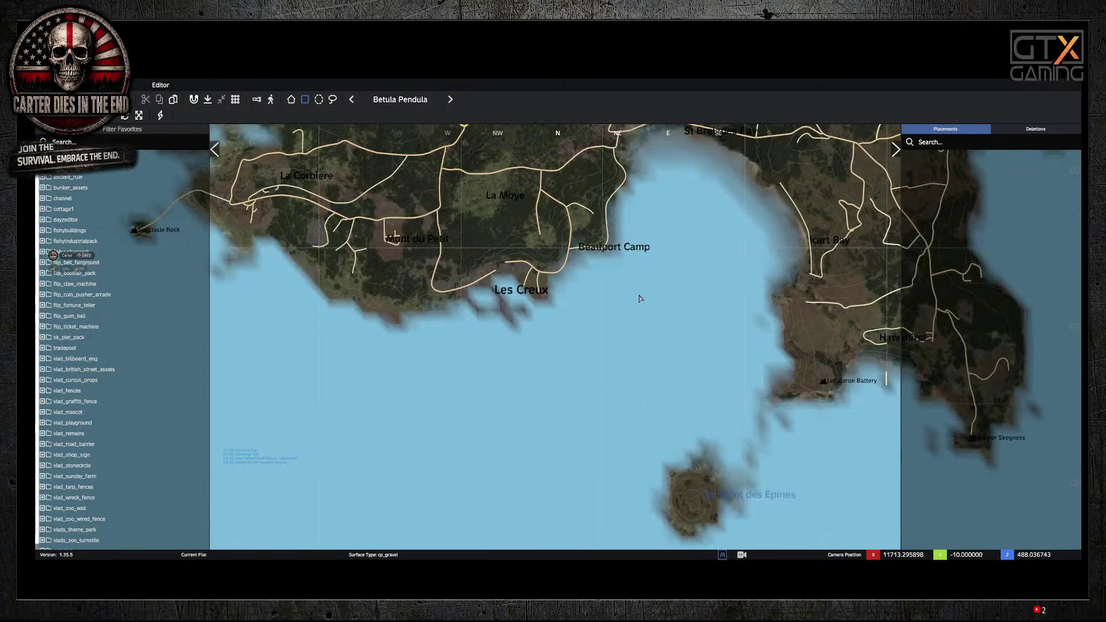
scroll(639, 299, down, 1)
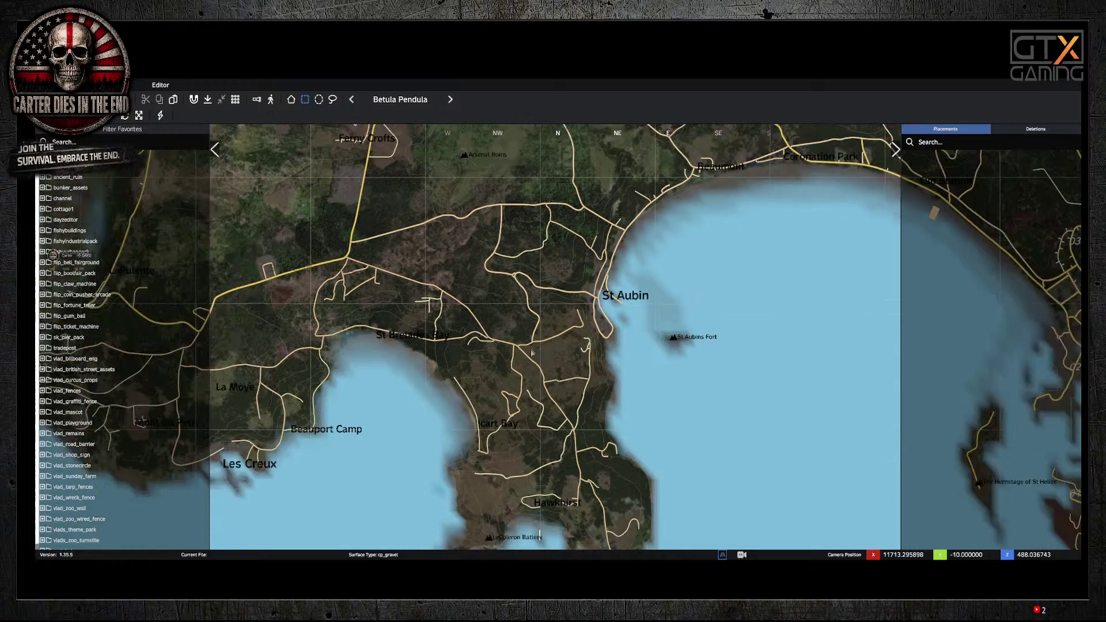
scroll(532, 353, down, 2)
scroll(493, 280, up, 4)
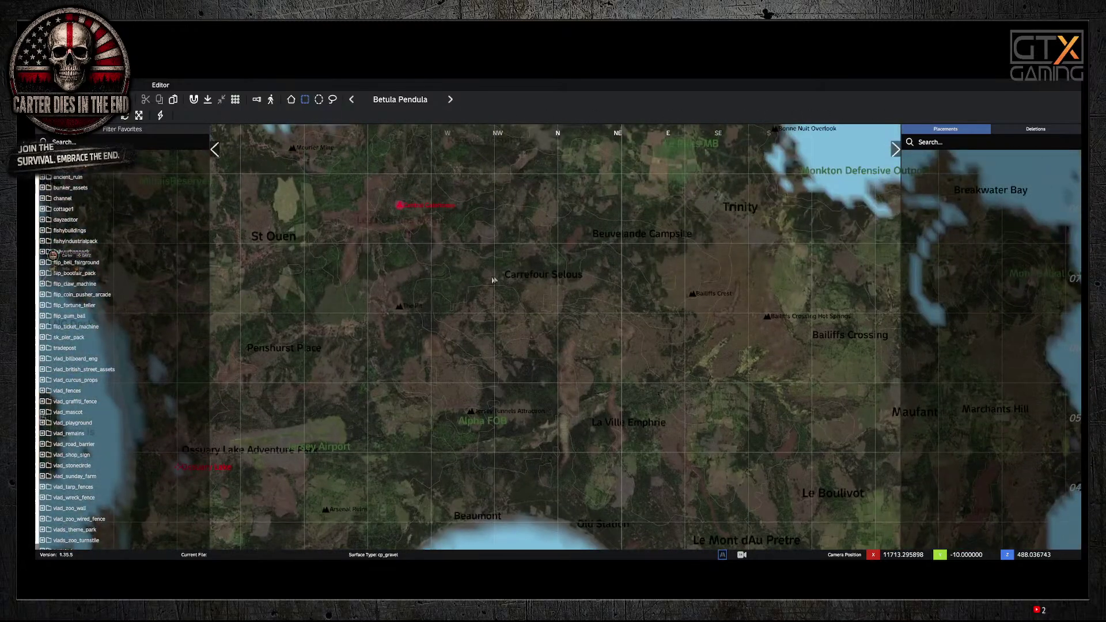
scroll(494, 264, up, 5)
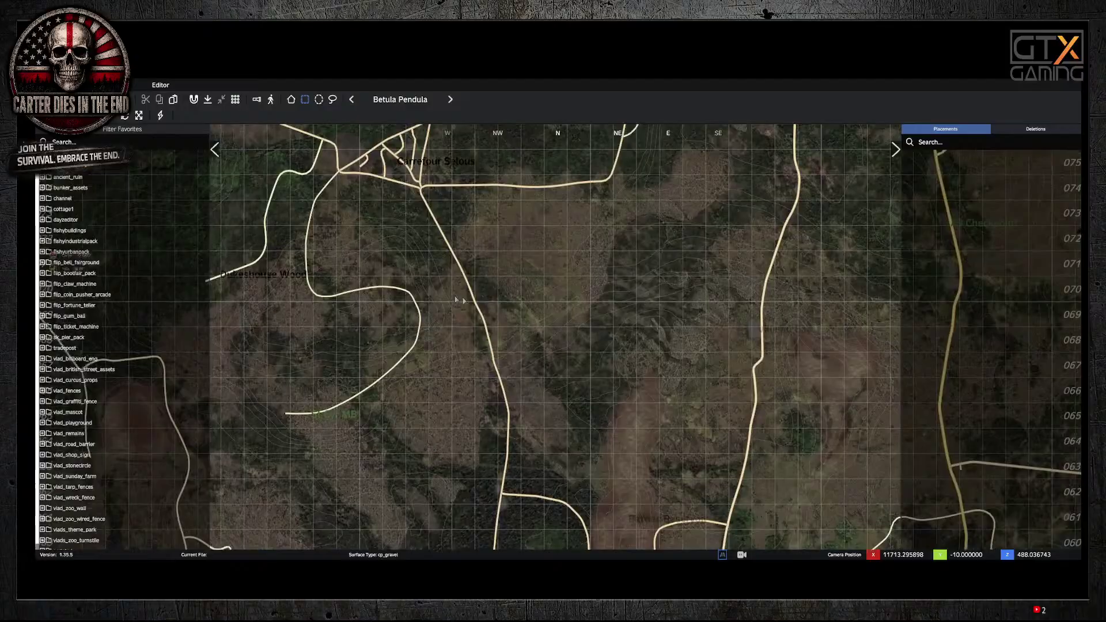
drag(457, 300, 617, 424)
scroll(616, 423, up, 4)
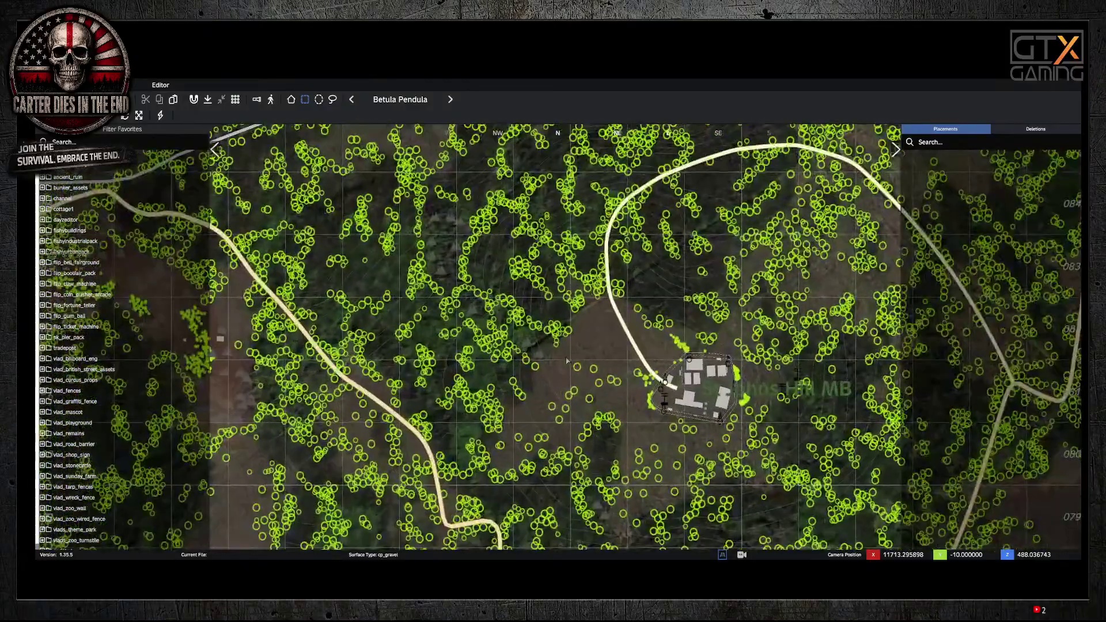
scroll(567, 361, down, 3)
drag(525, 262, 744, 281)
drag(489, 460, 470, 481)
mouse_move(627, 294)
mouse_down()
mouse_move(548, 340)
mouse_move(399, 476)
mouse_move(567, 336)
mouse_move(535, 372)
mouse_up()
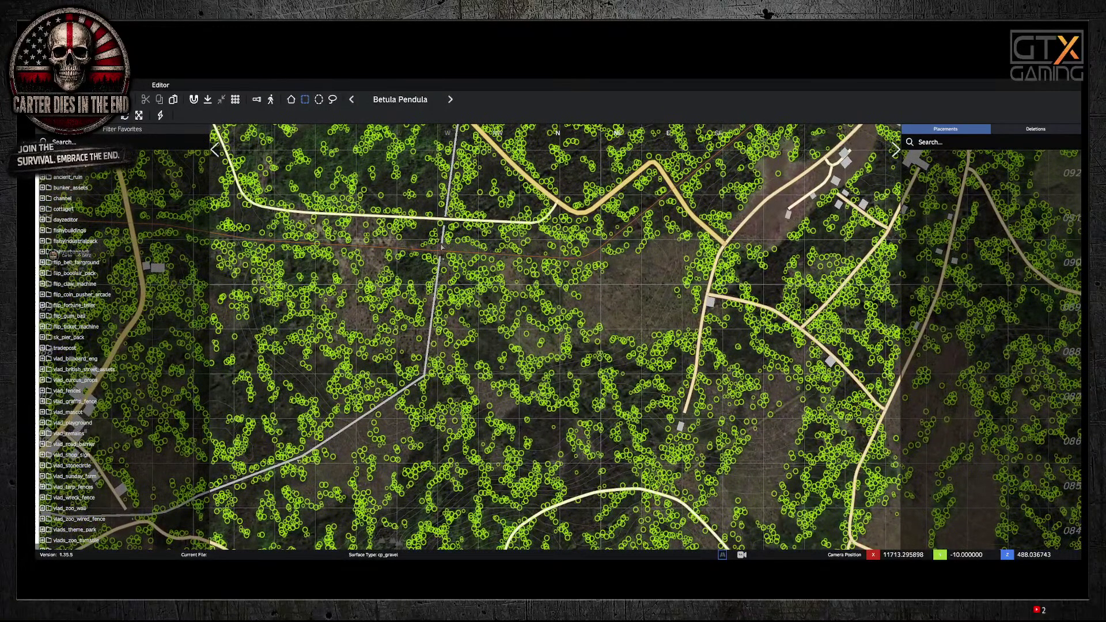
Step: Examine the terrain, roads and clearings southward past Carrefour Selous for a possible build location
drag(480, 281, 323, 228)
drag(510, 389, 454, 158)
drag(599, 403, 504, 251)
drag(645, 409, 546, 263)
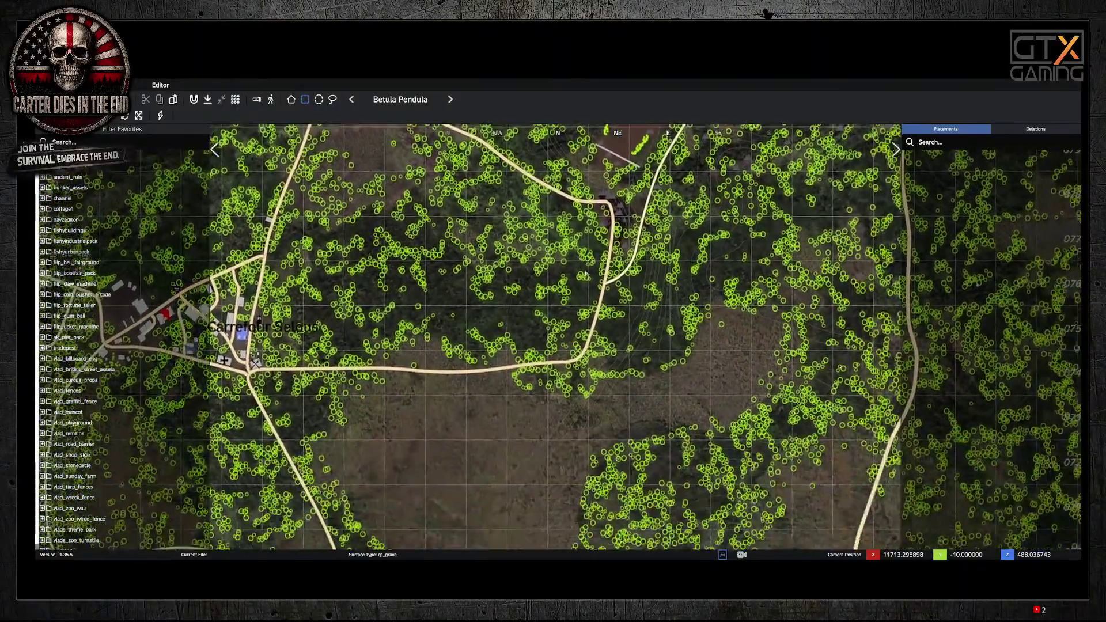
drag(508, 447, 666, 317)
scroll(666, 317, down, 2)
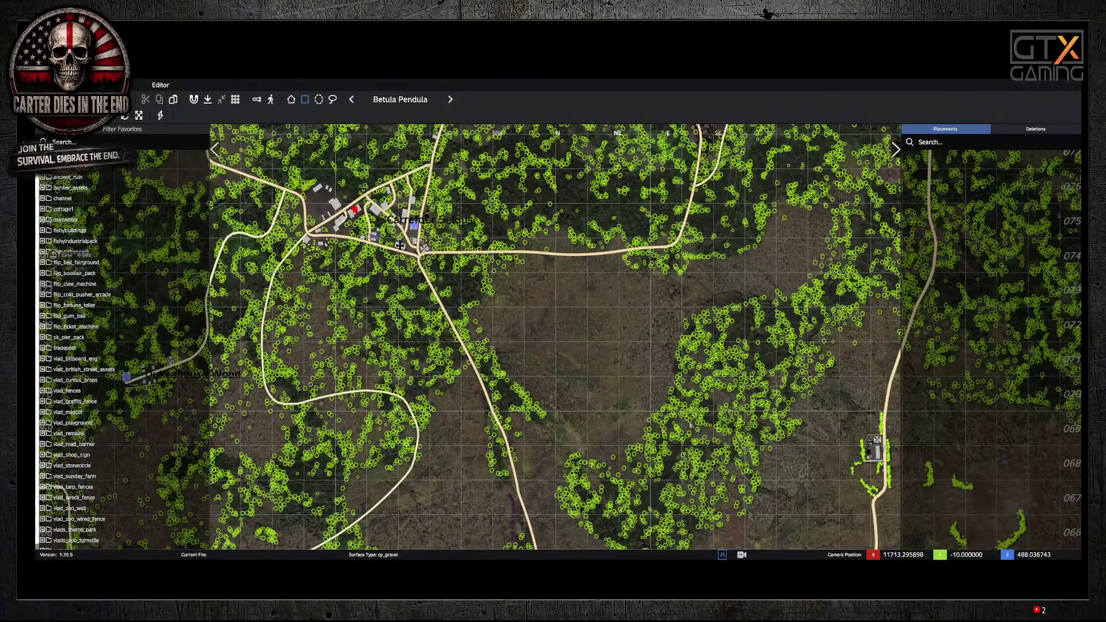
drag(683, 396, 557, 165)
drag(412, 448, 507, 391)
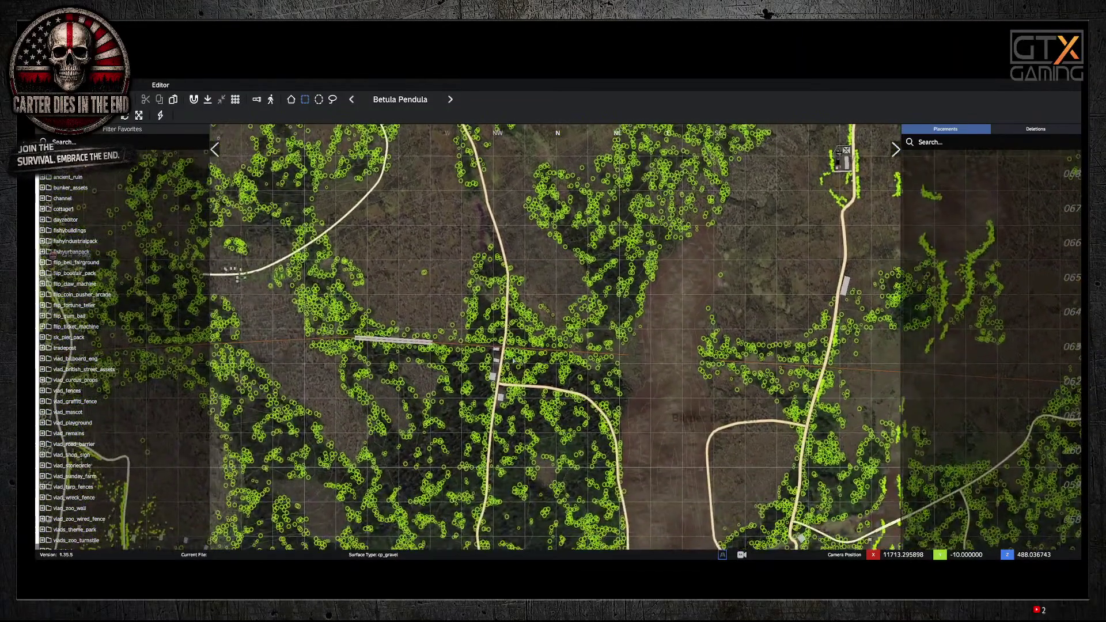
drag(345, 404, 569, 399)
mouse_move(366, 424)
mouse_down()
mouse_move(594, 299)
mouse_move(532, 265)
mouse_move(625, 258)
mouse_move(520, 416)
mouse_move(465, 253)
mouse_move(580, 369)
mouse_move(439, 214)
mouse_move(438, 160)
mouse_up()
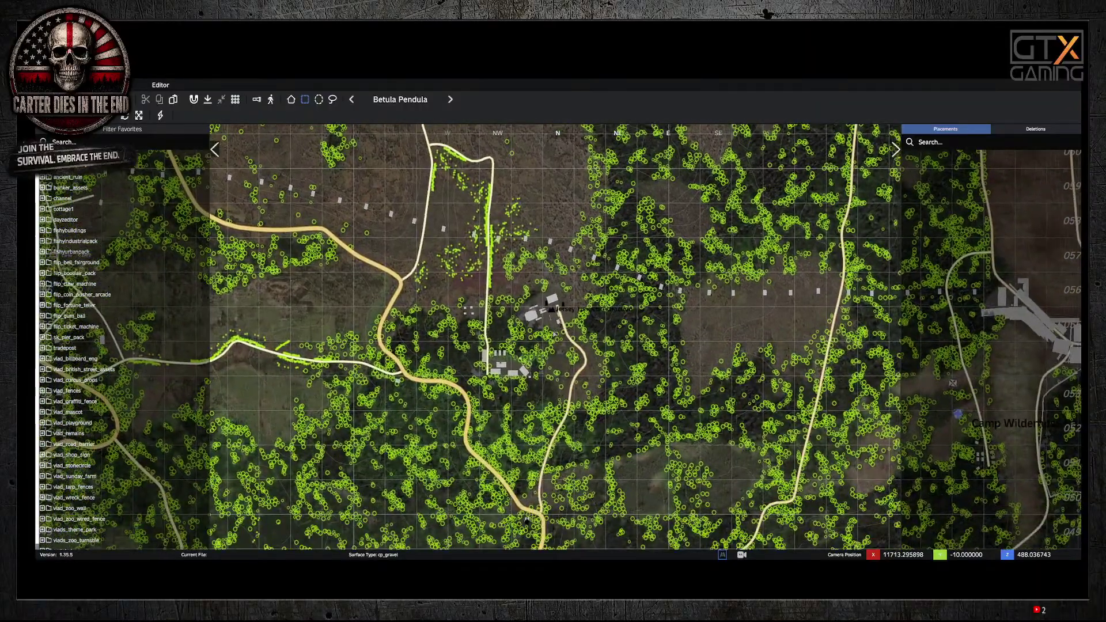
Step: Examine the map back northward past the military base to the wooded area and town beyond it
mouse_move(474, 336)
mouse_down()
mouse_move(660, 279)
mouse_move(697, 285)
mouse_move(575, 248)
mouse_move(455, 265)
mouse_move(459, 217)
mouse_move(518, 322)
mouse_move(576, 219)
mouse_move(604, 357)
mouse_move(577, 285)
mouse_move(550, 475)
mouse_move(531, 520)
mouse_up()
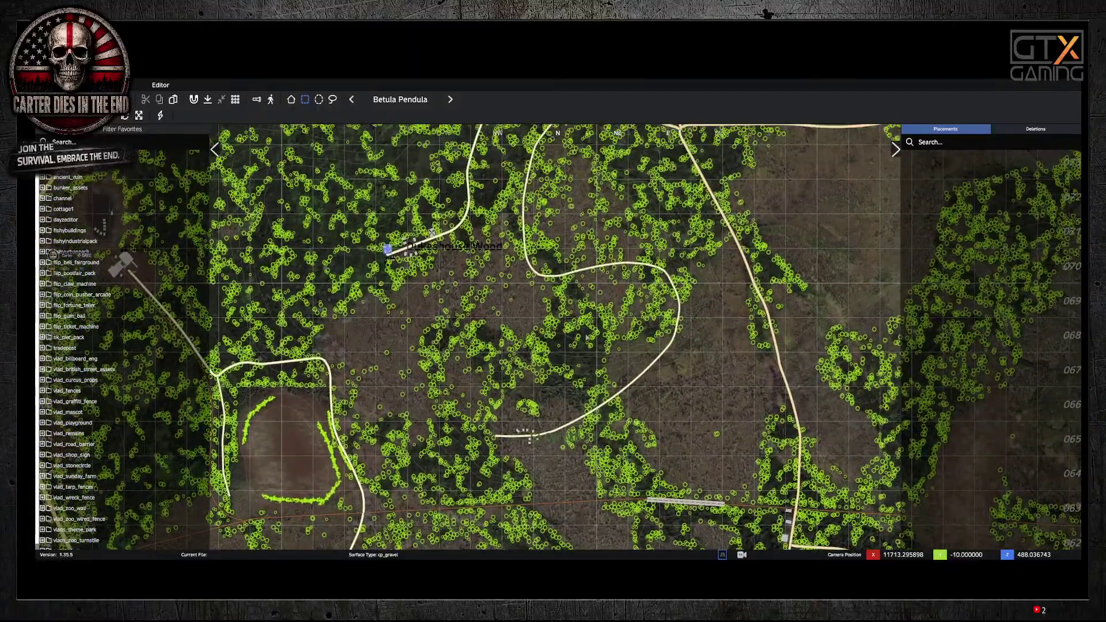
drag(519, 288, 593, 448)
drag(569, 250, 502, 464)
drag(576, 288, 666, 320)
drag(576, 259, 645, 481)
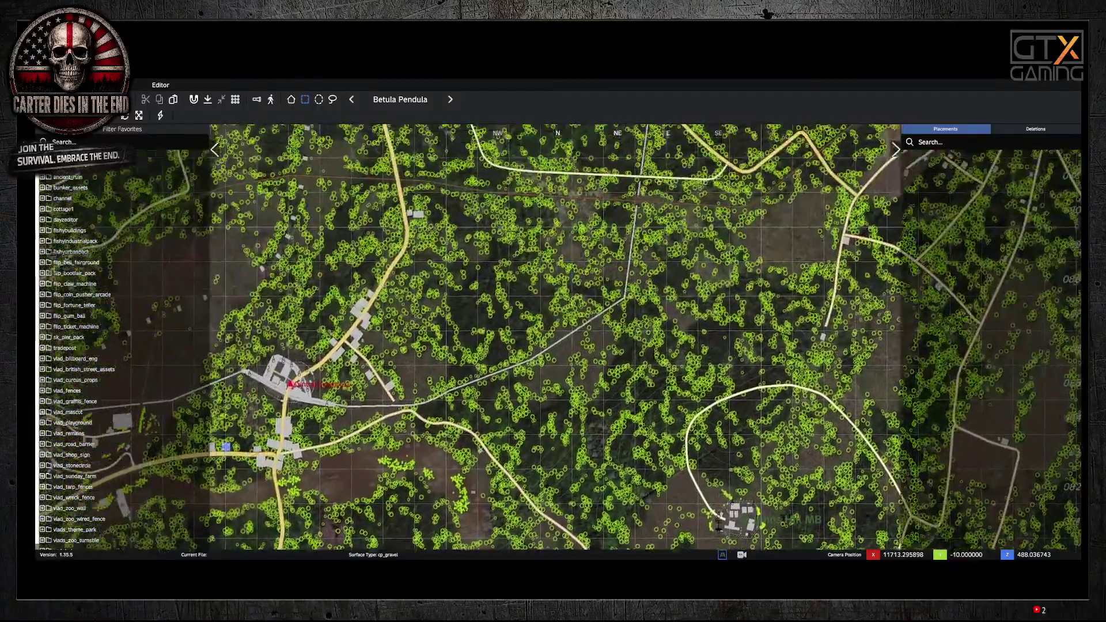
drag(576, 288, 618, 305)
drag(676, 242, 496, 372)
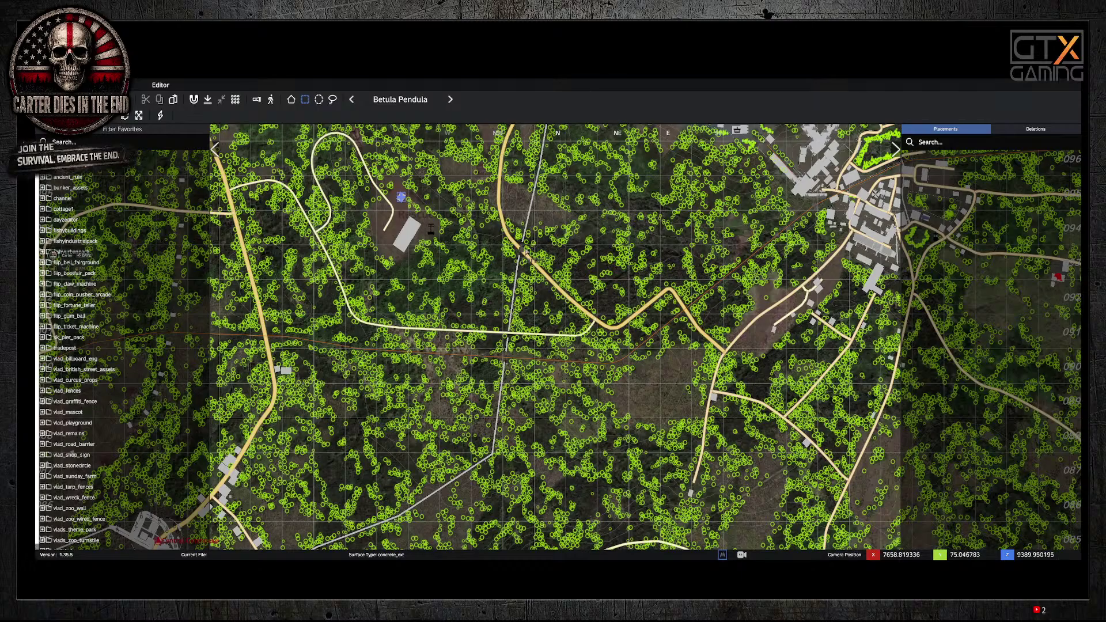
Step: Examine the wooded area west of the town up close on the map, and from above the road in the 3D world
scroll(525, 248, up, 3)
scroll(491, 193, up, 3)
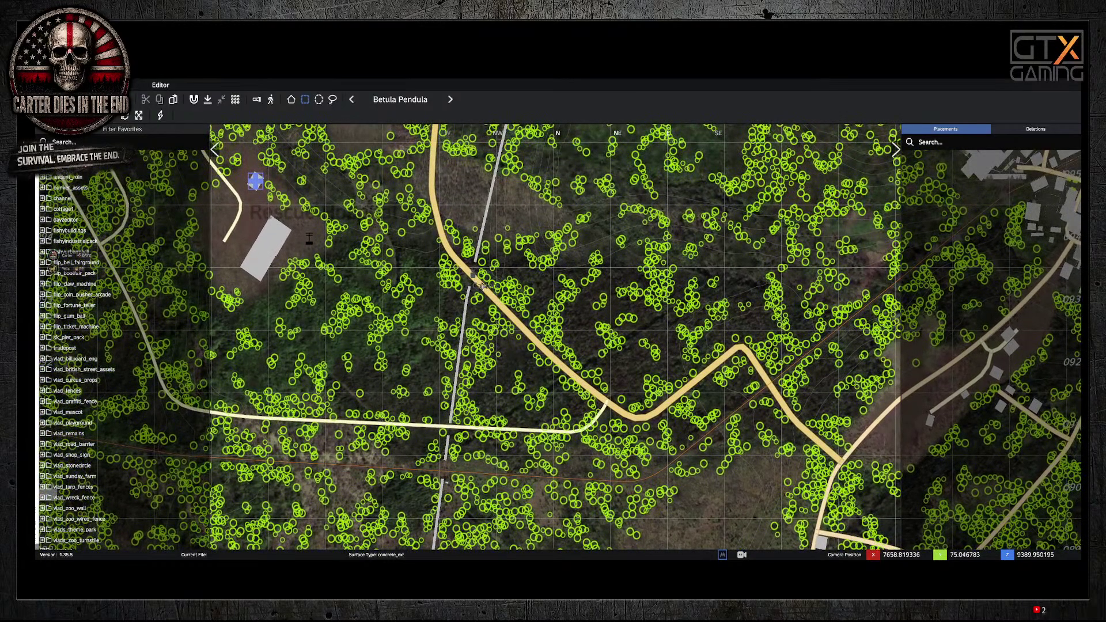
key(m)
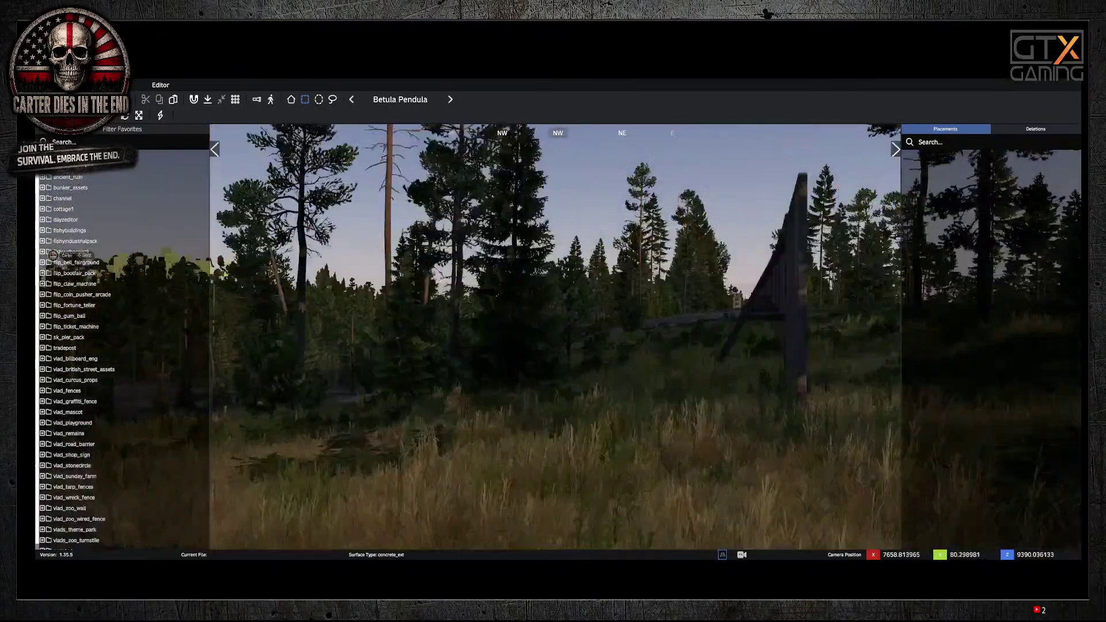
key(q)
right_drag(555, 336, 422, 370)
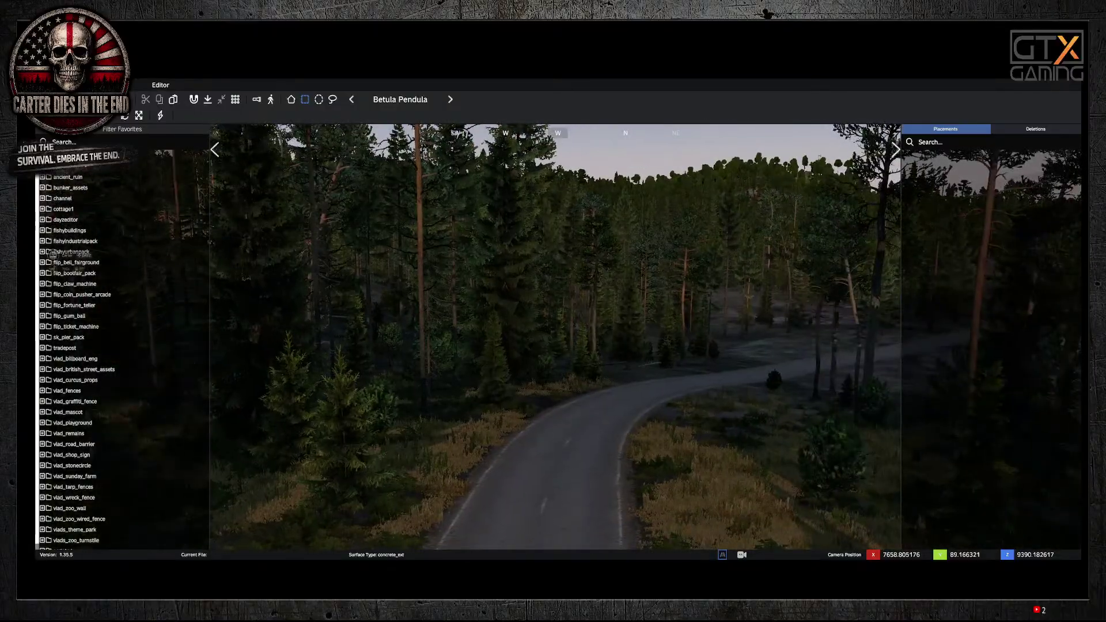
key(q)
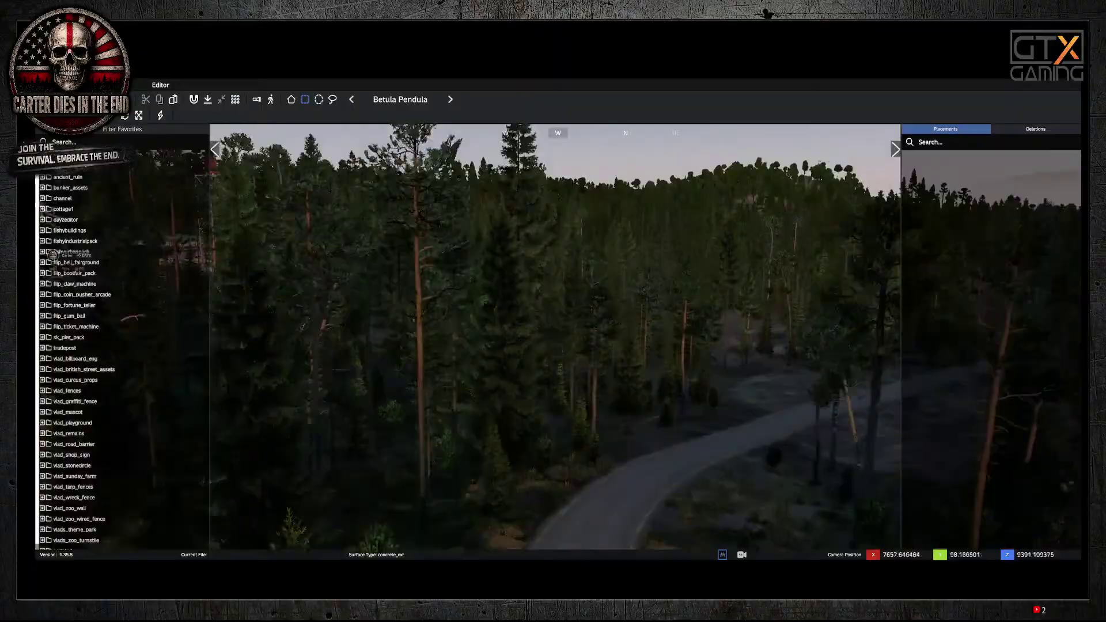
right_drag(422, 370, 881, 311)
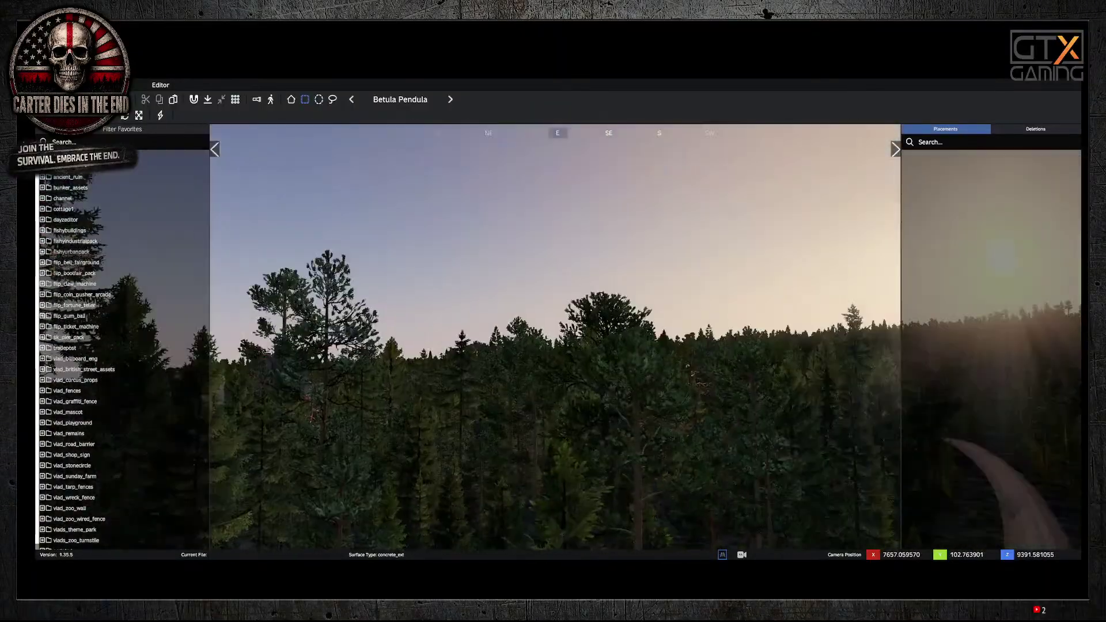
Step: Examine the terrain from the forest to the foggy town and back west past the rocky cliffs and concrete tower
key(w)
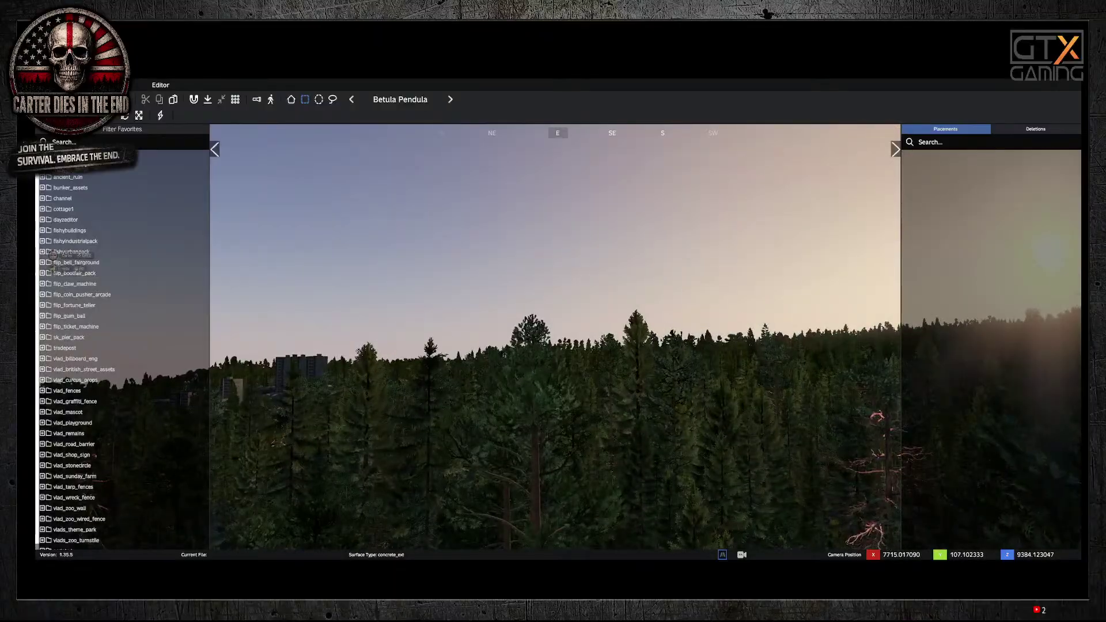
key(w)
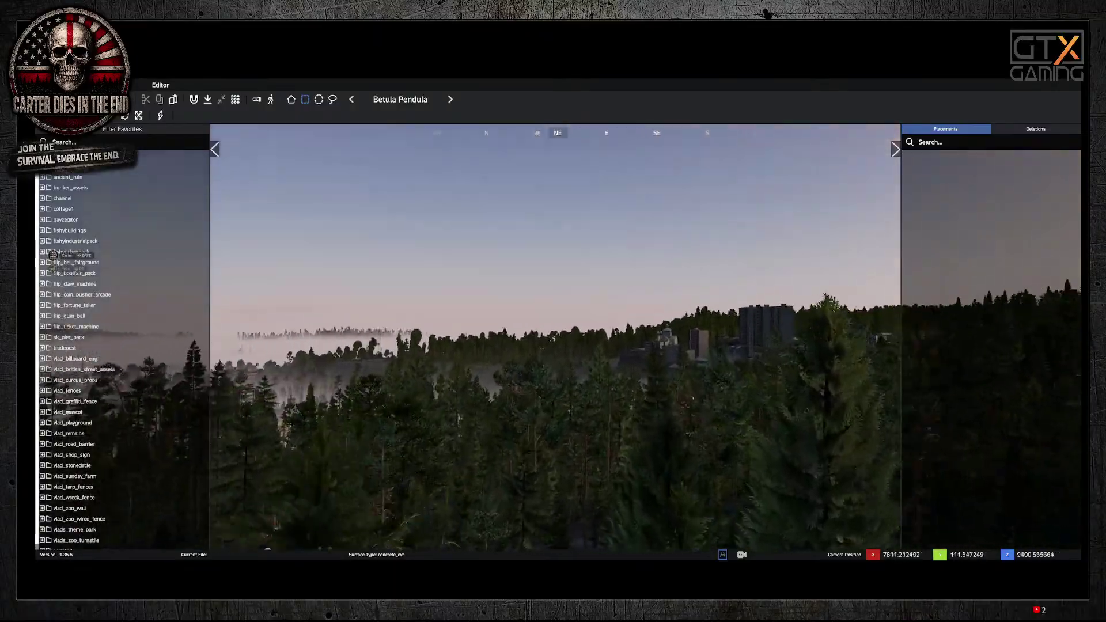
key(w)
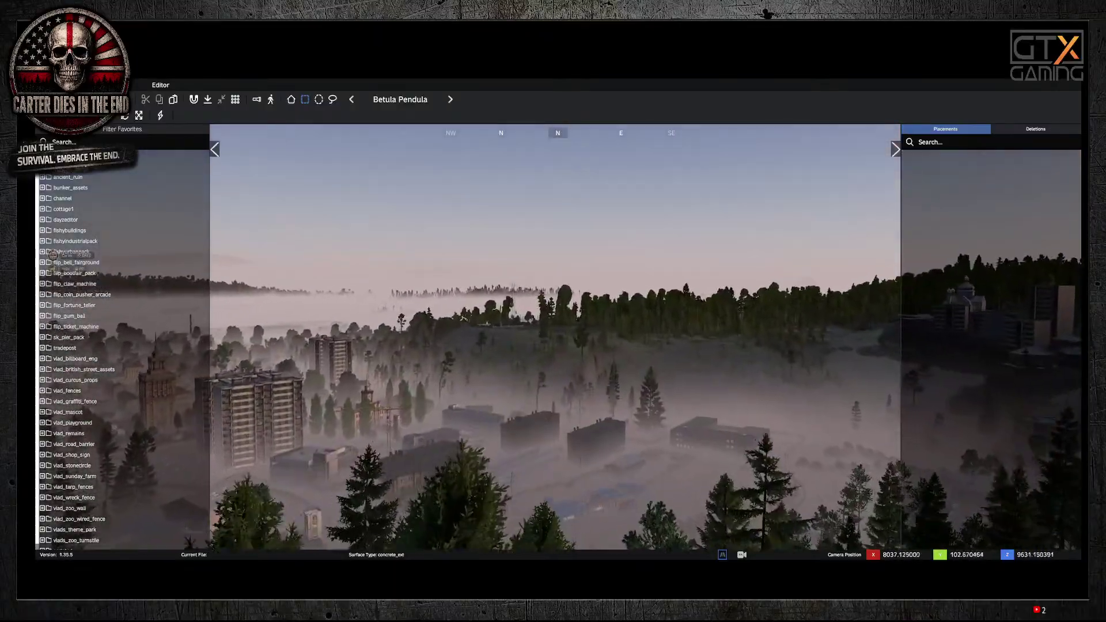
key(w)
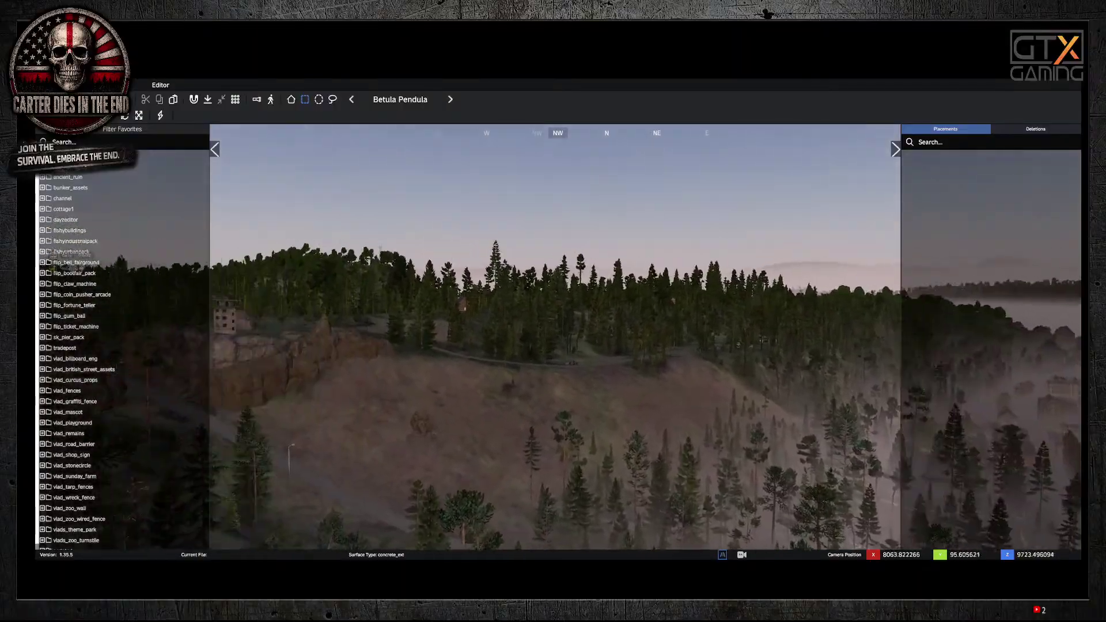
key(w)
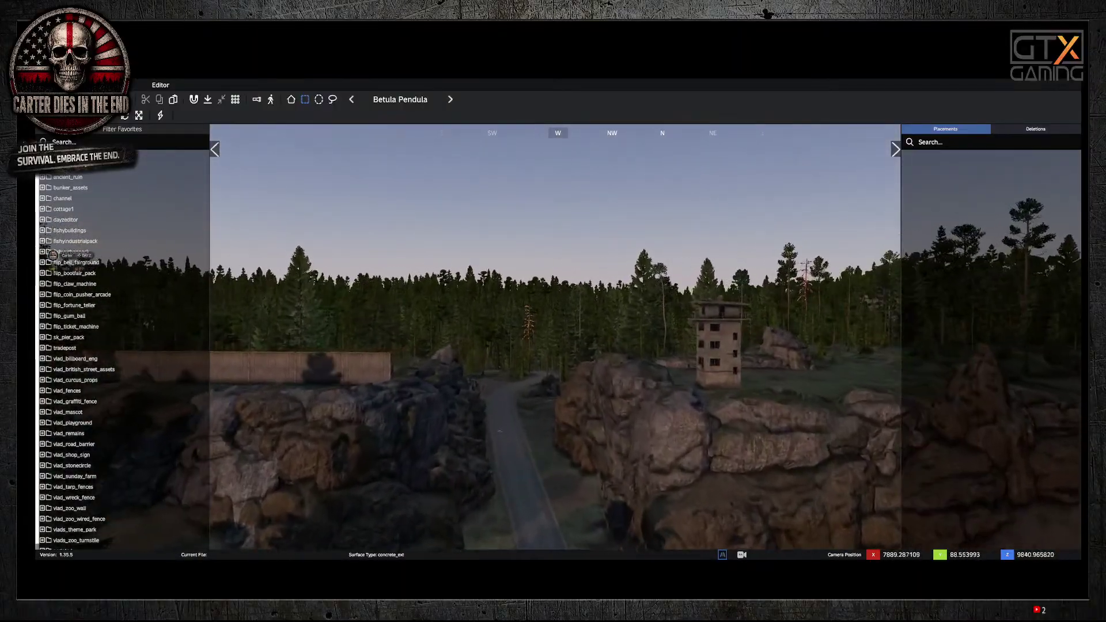
key(w)
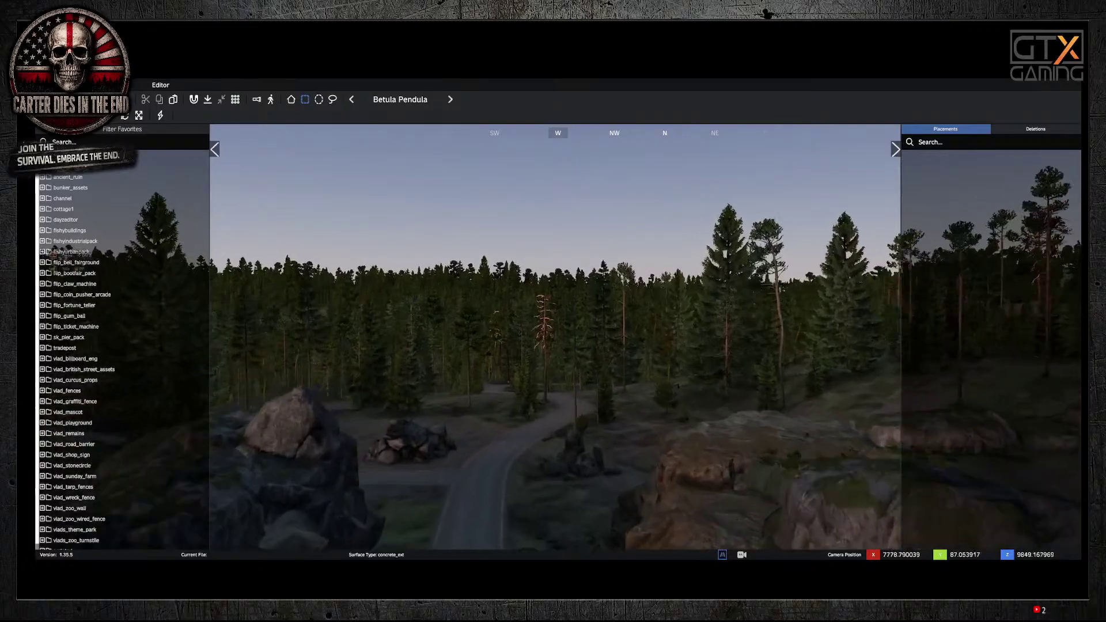
key(q)
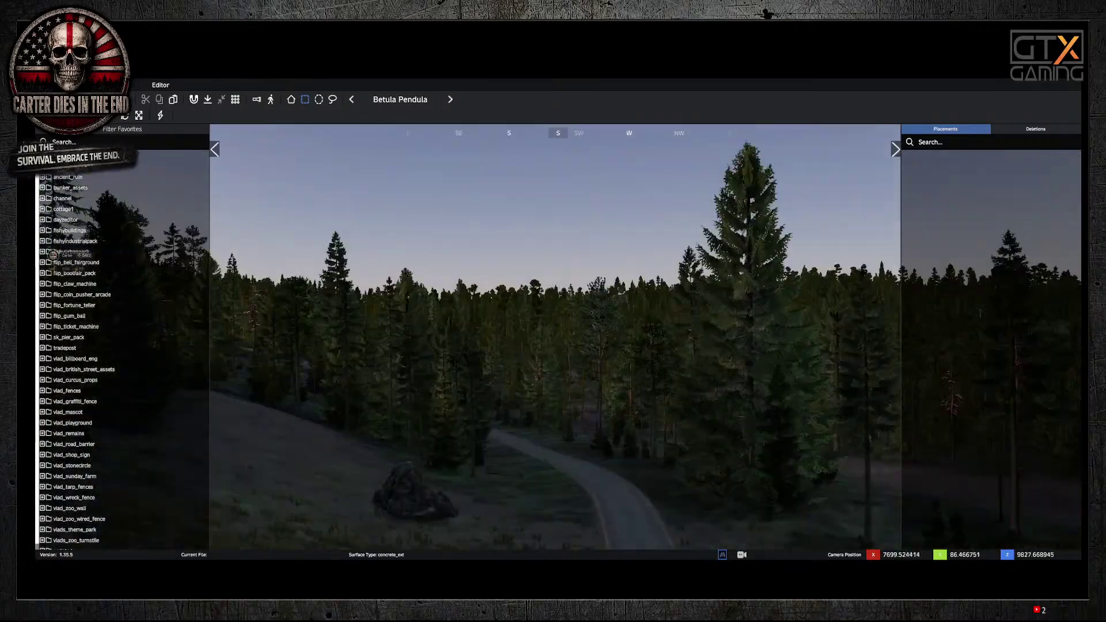
Step: Examine the land from high above the forest toward the southwest and down to the hilltop with the round observation tower
key(w)
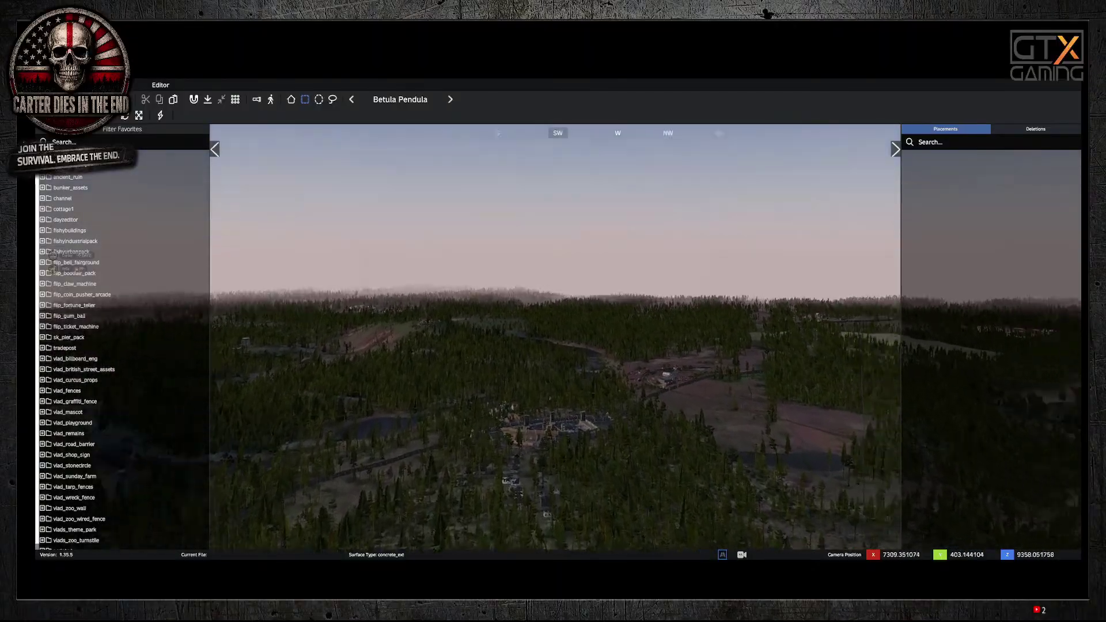
key(w)
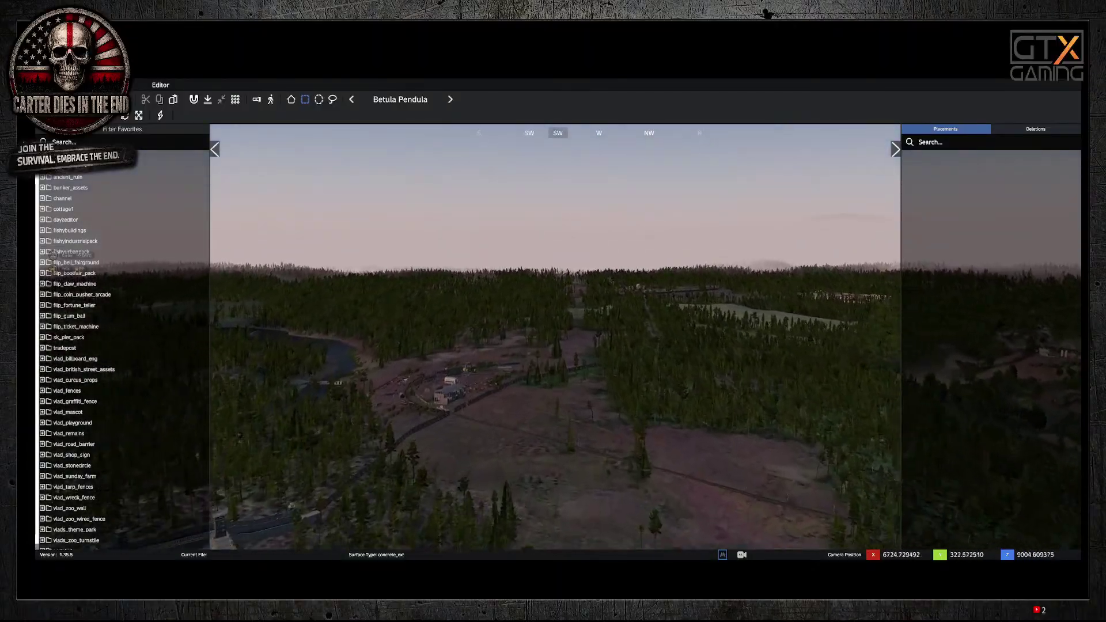
key(w)
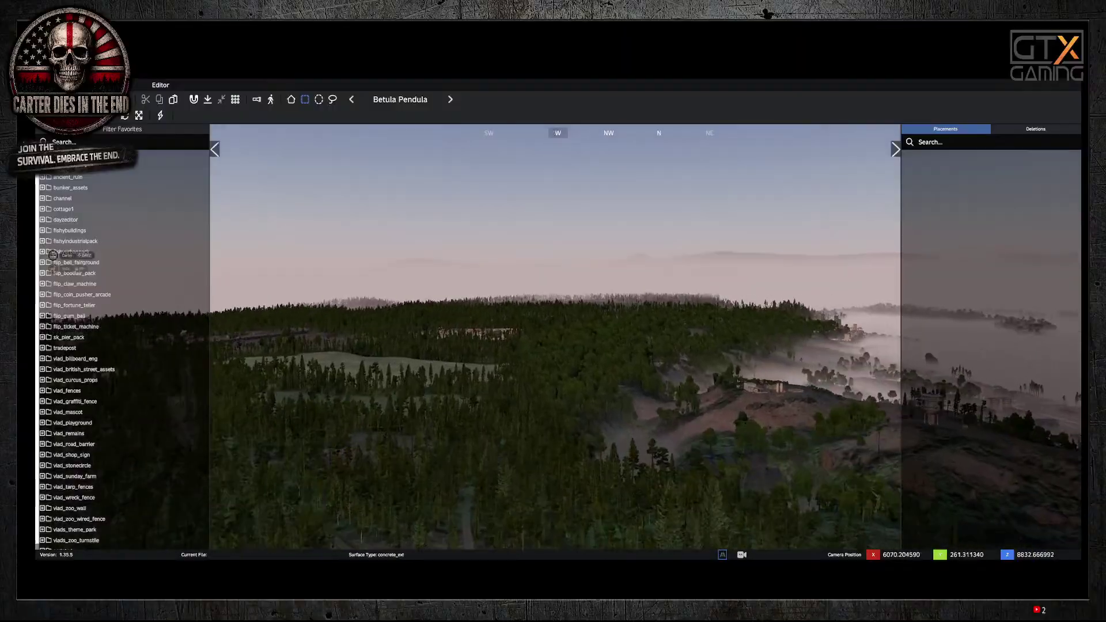
key(w)
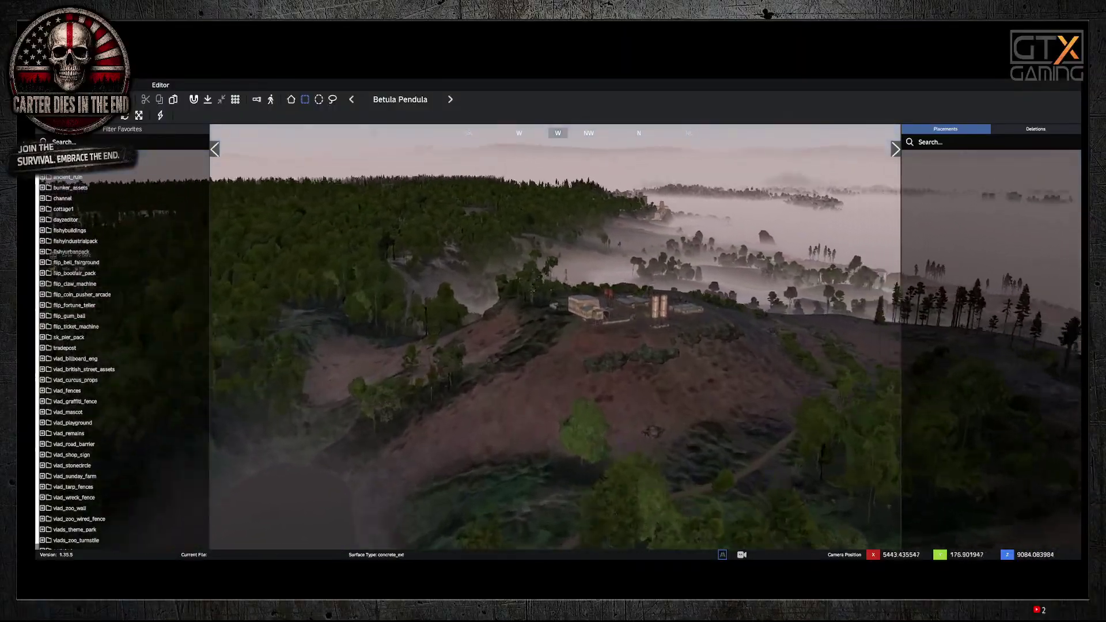
key(w)
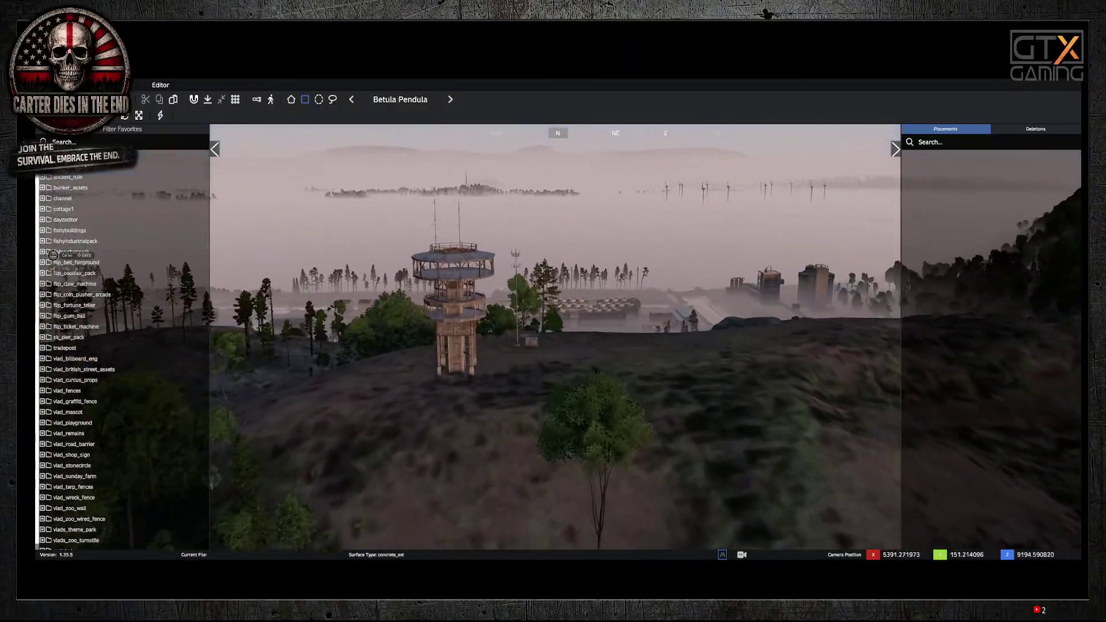
key(w)
Step: Find Isle Agois on the overview map and move the camera to the nearby headland
key(m)
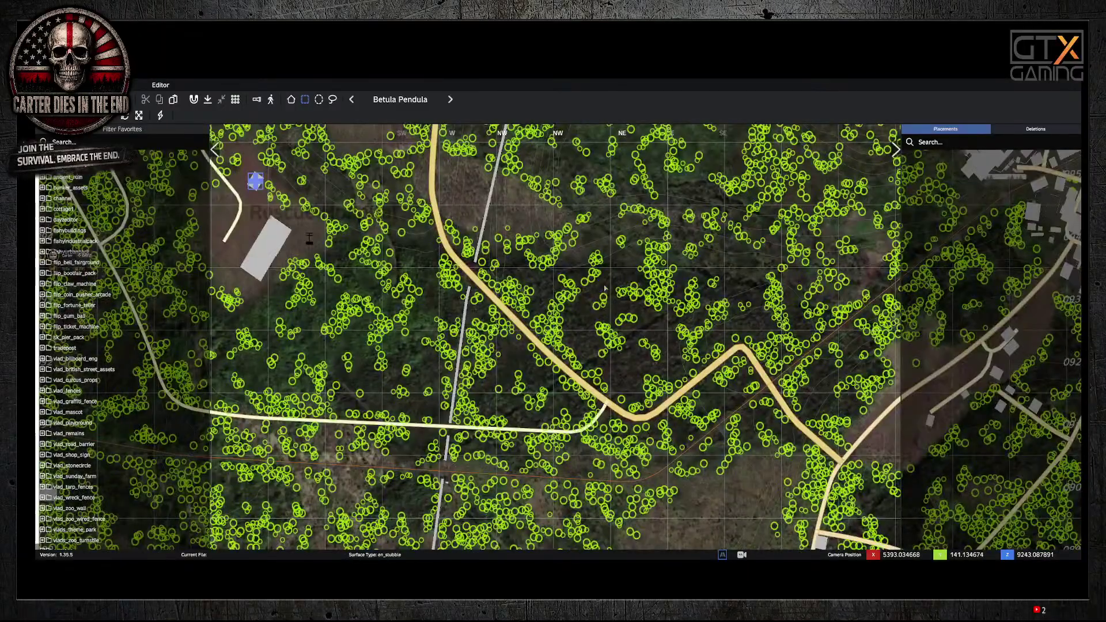
scroll(605, 288, down, 5)
scroll(466, 471, up, 2)
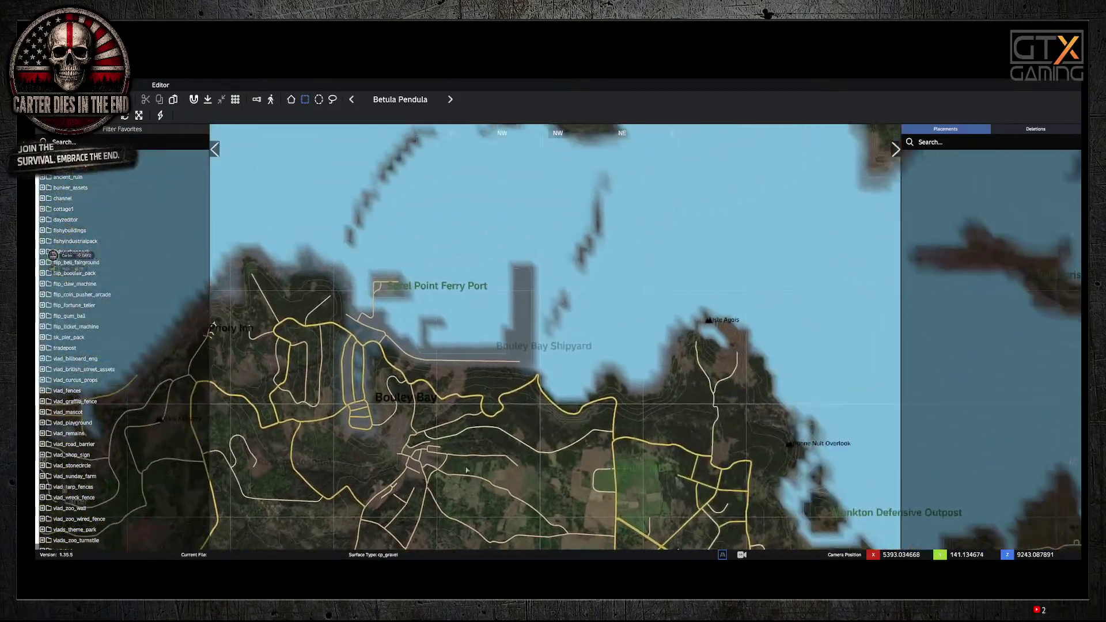
scroll(707, 411, up, 2)
drag(807, 389, 506, 399)
scroll(507, 399, up, 2)
drag(399, 442, 502, 336)
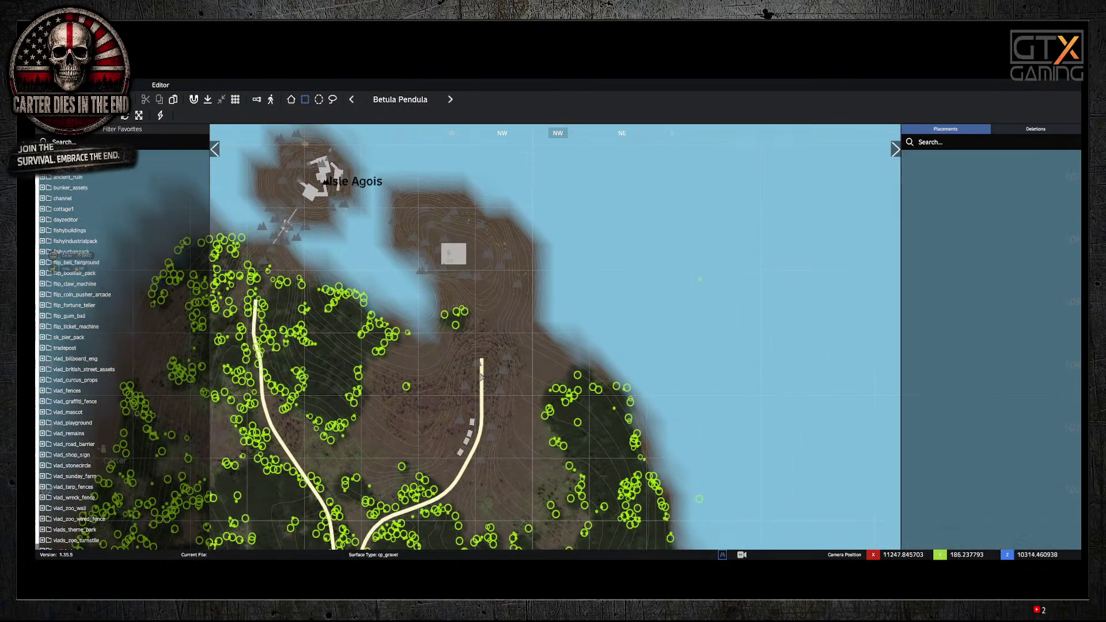
key(m)
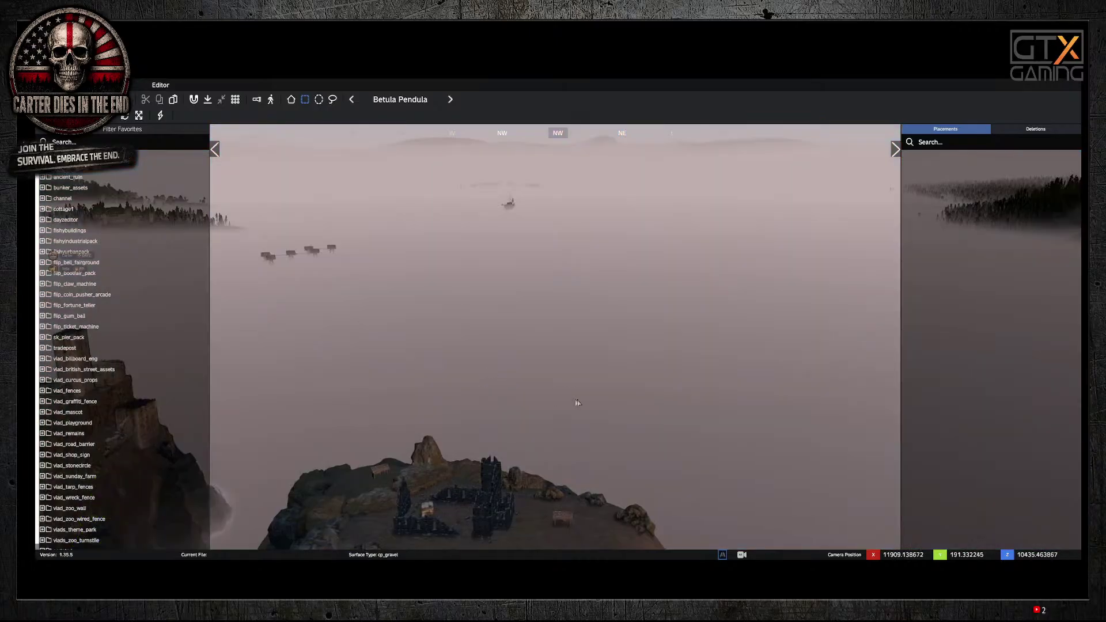
Step: Fly the camera down to the cliff edge where the dirt track ends beside the small wooden sheds
right_drag(596, 317, 669, 350)
key(w)
key(w)
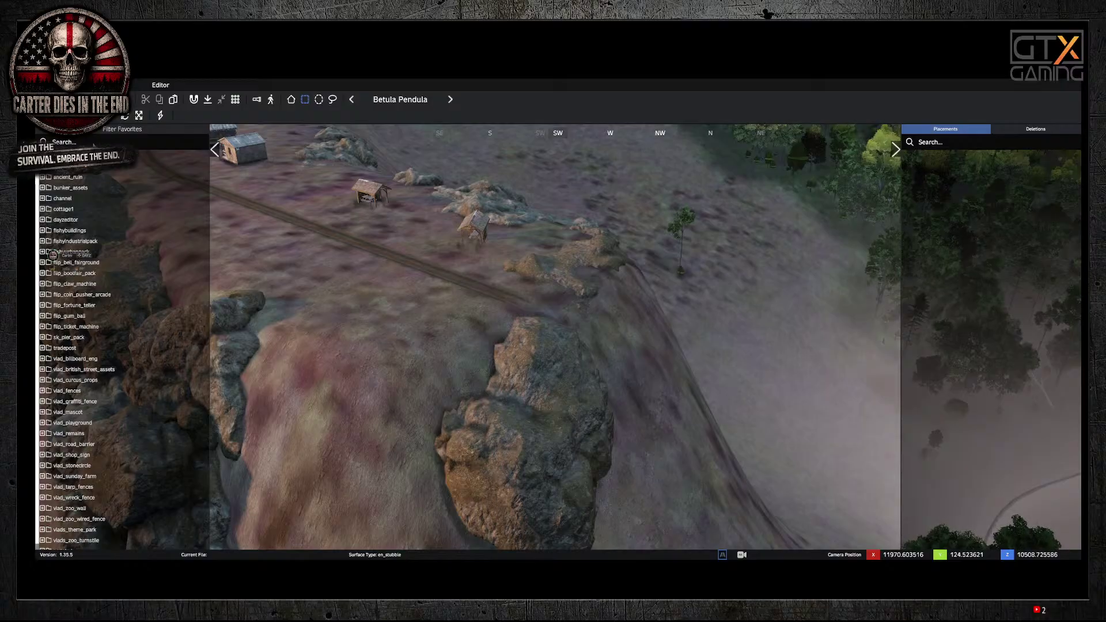
Step: Search the object library for "bridge" and preview the rail, metal, stone, wood and concrete bridge models
click(93, 145)
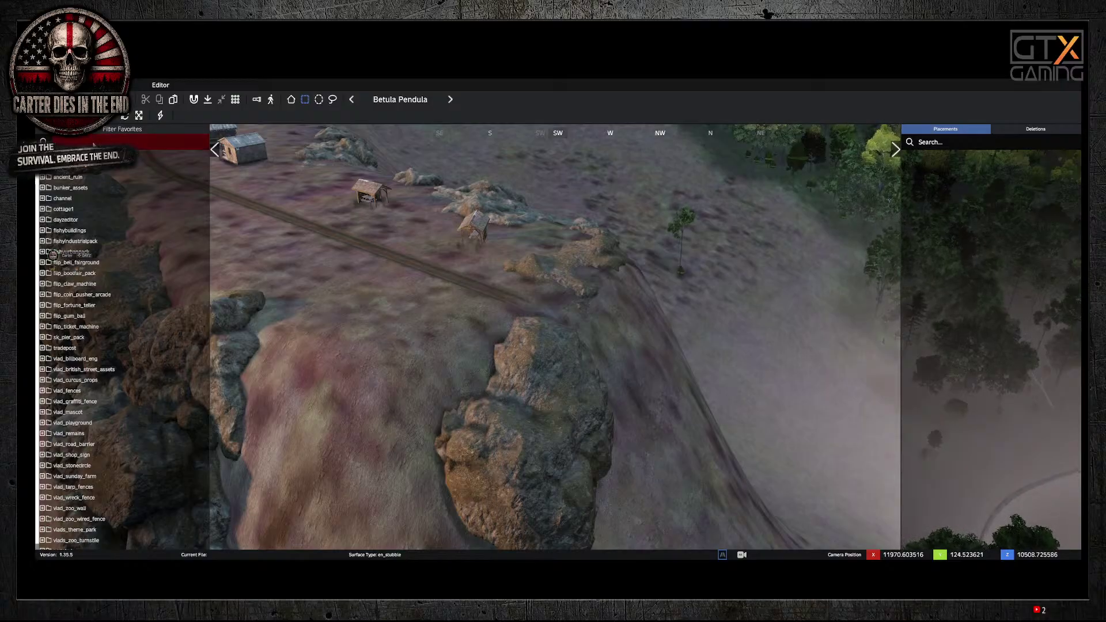
text(bridge)
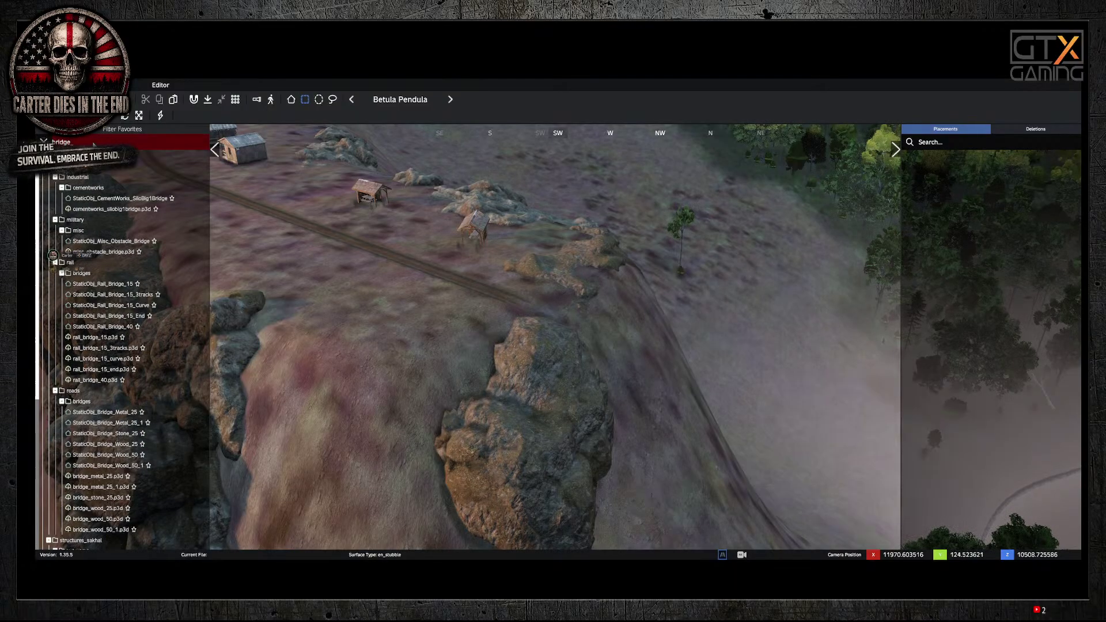
mouse_move(93, 200)
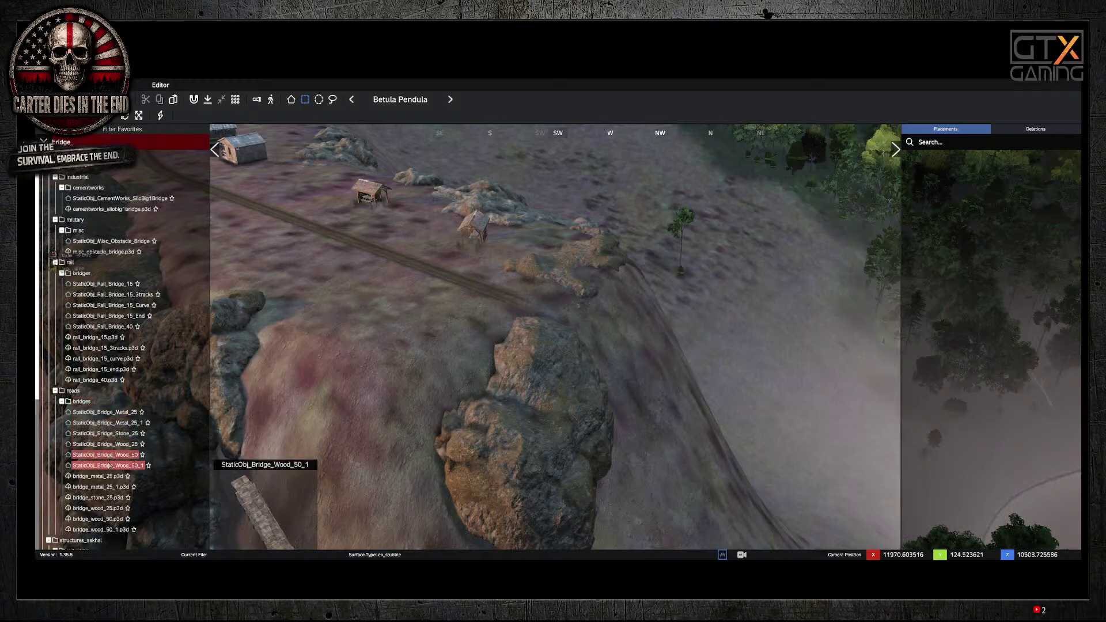
scroll(114, 500, down, 4)
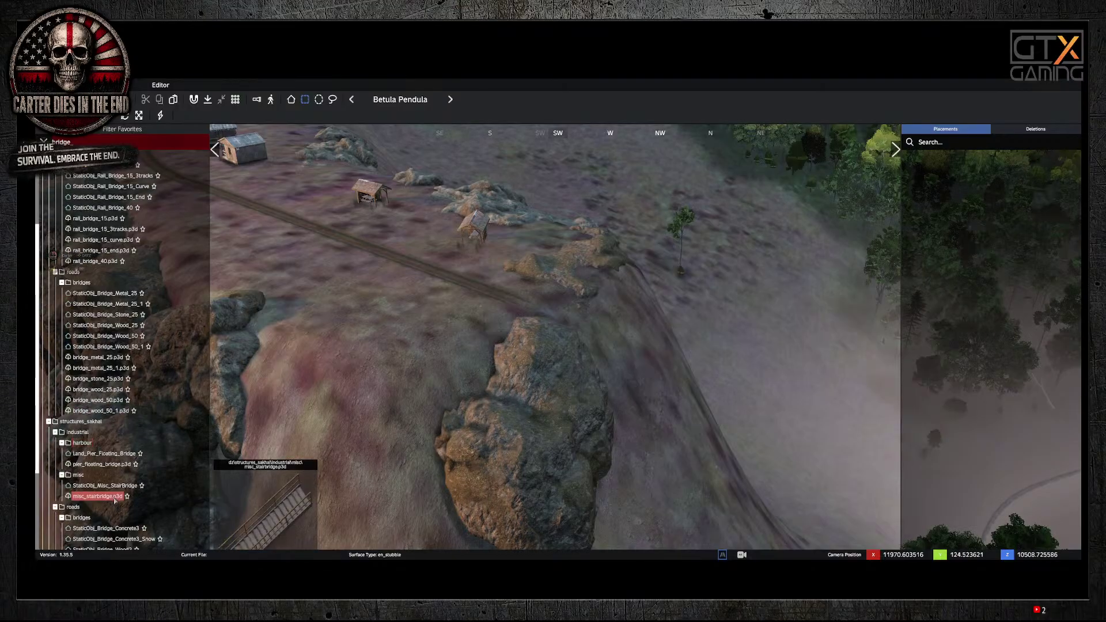
scroll(115, 501, down, 2)
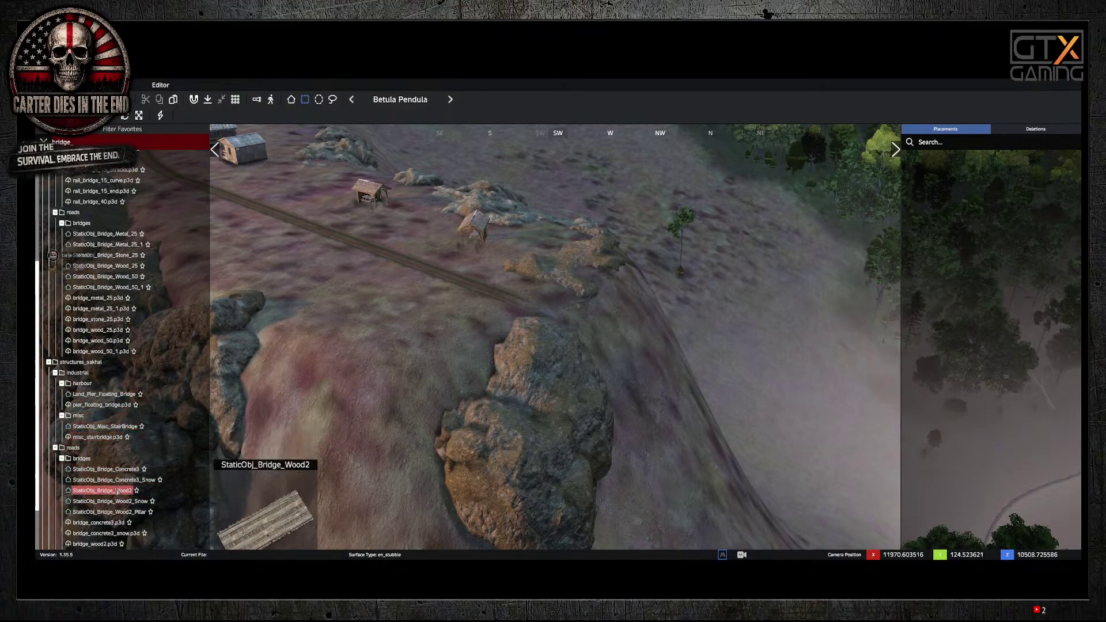
scroll(118, 491, down, 2)
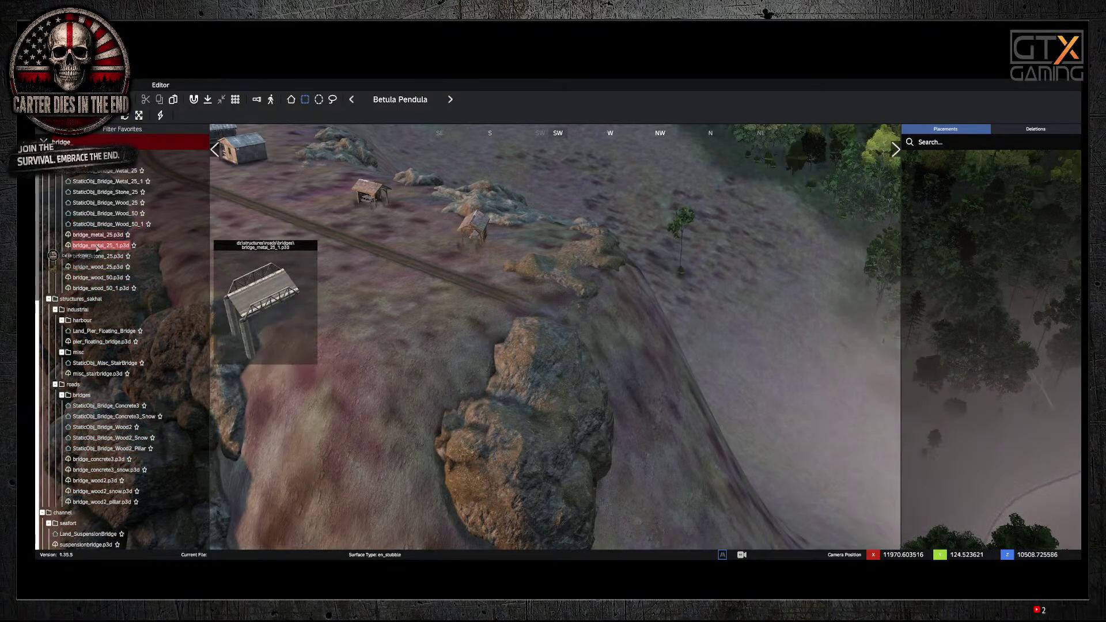
scroll(99, 253, up, 3)
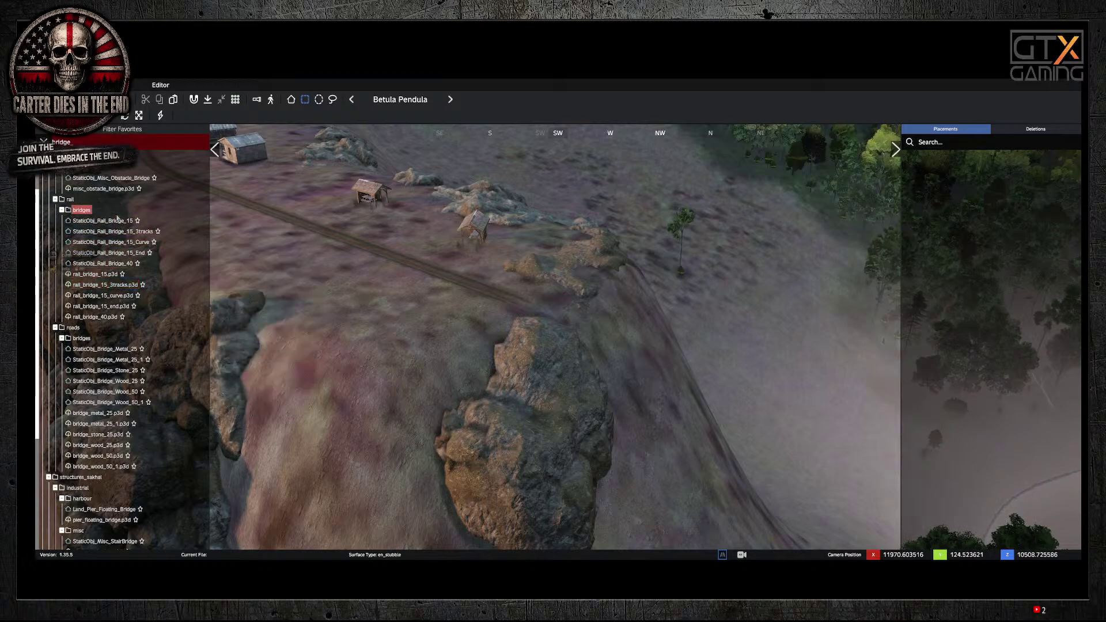
mouse_move(117, 179)
scroll(117, 190, up, 2)
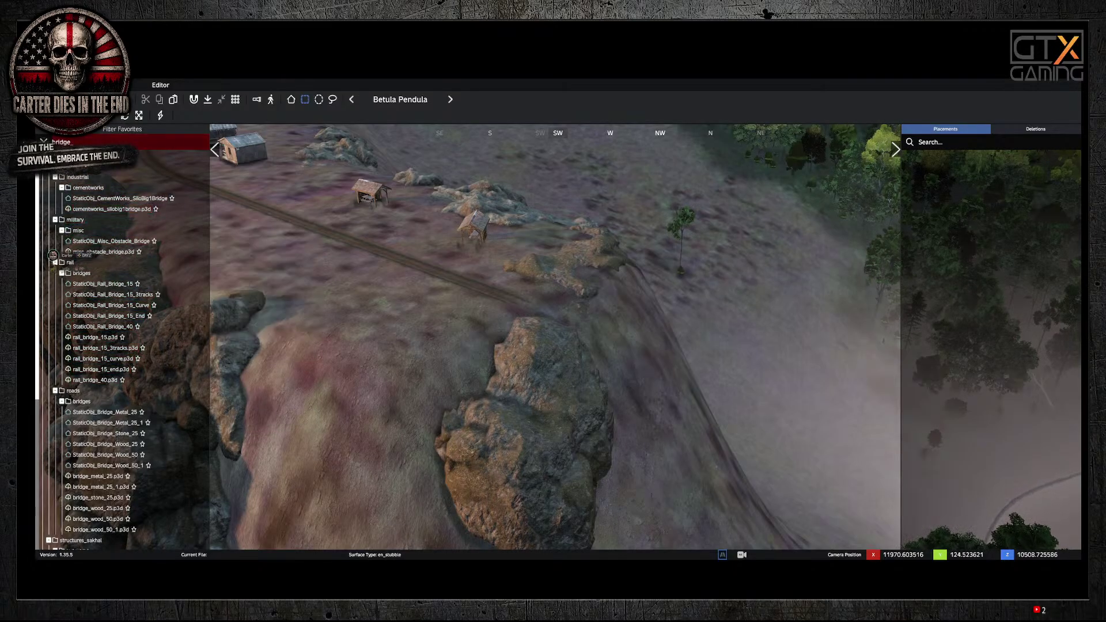
Step: Clear the object search and expand the structures folder in the object library
key(BackSpace)
key(BackSpace)
key(BackSpace)
key(BackSpace)
key(BackSpace)
key(BackSpace)
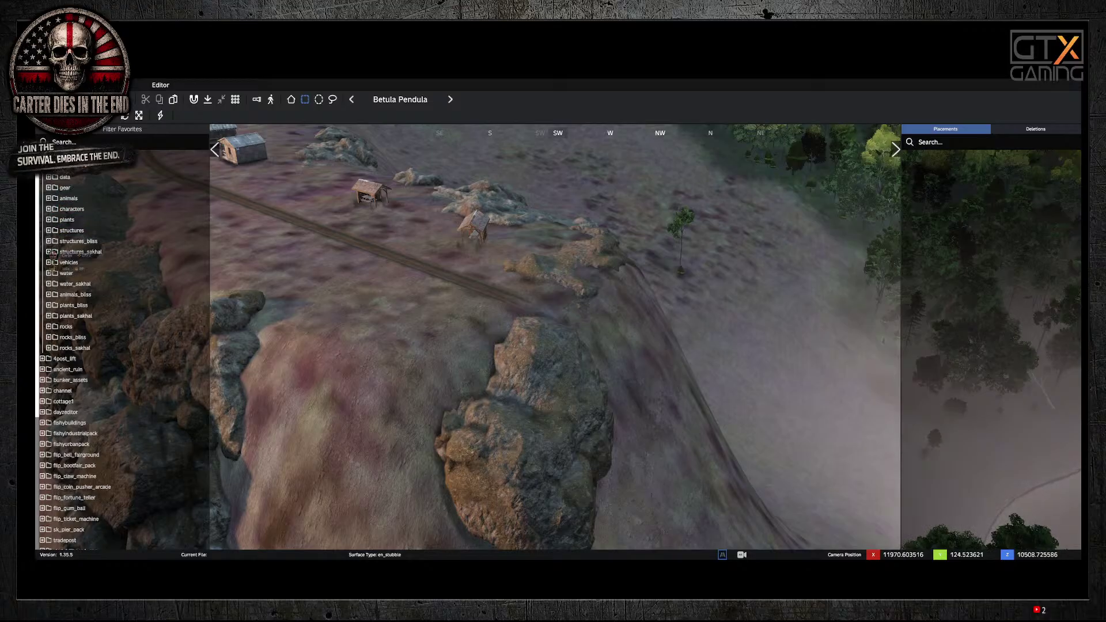
click(49, 230)
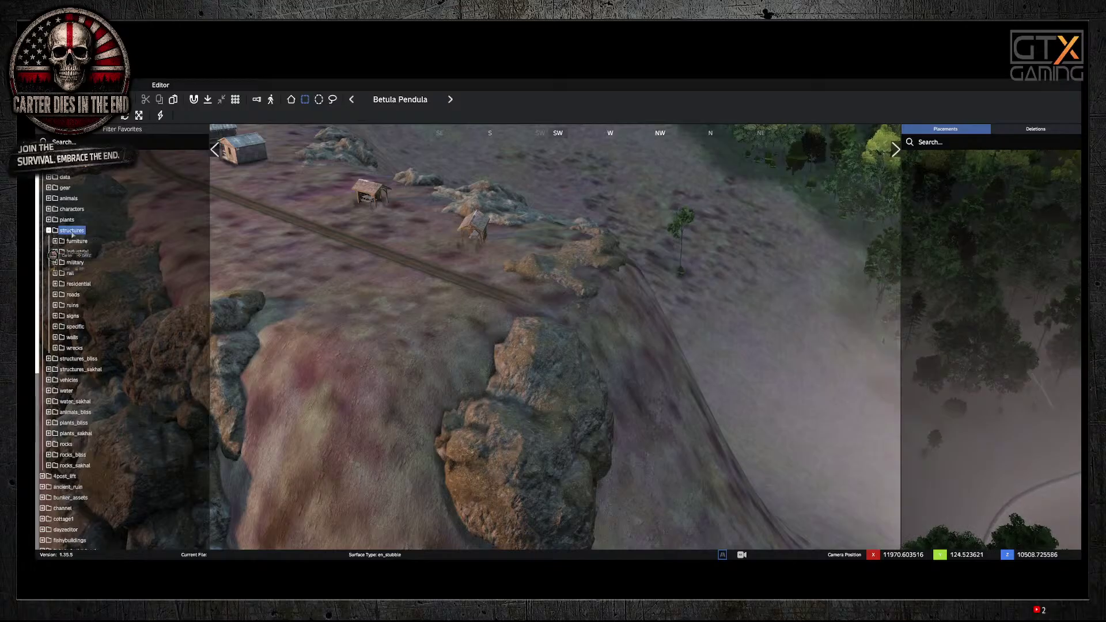
Step: Check the subfolders of structures_bliss and structures_sakhal, collapsing each again
click(48, 358)
click(49, 358)
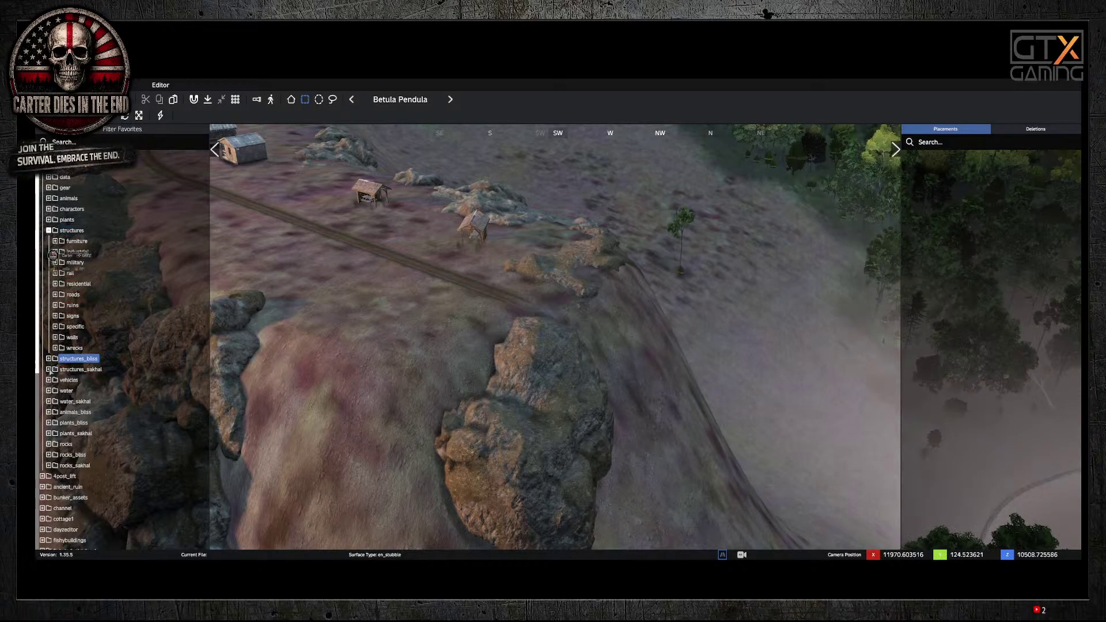
click(49, 369)
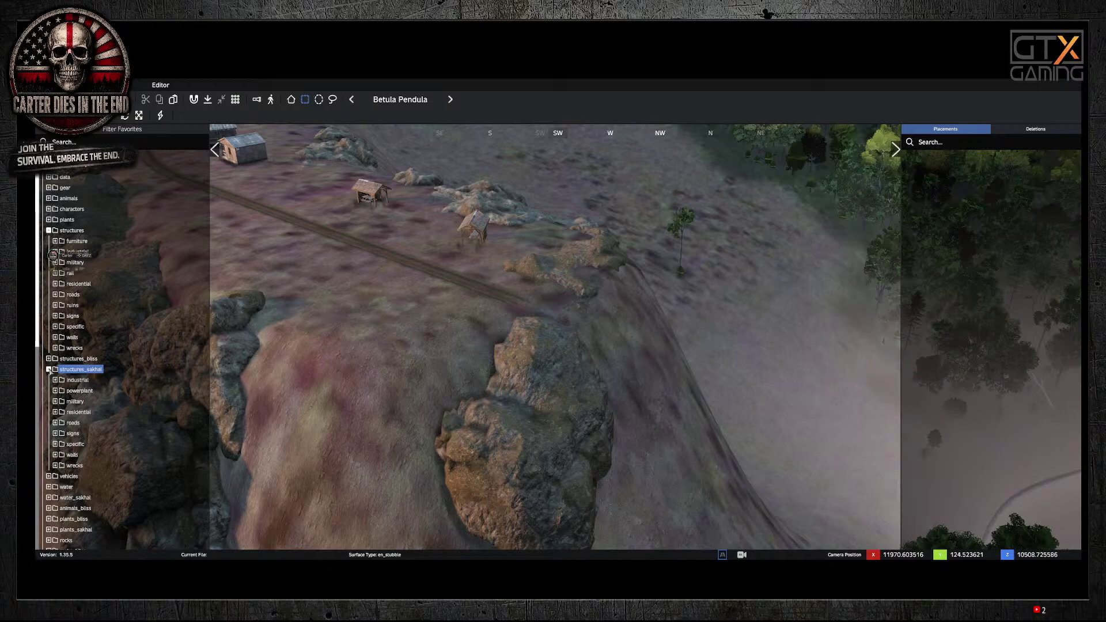
click(48, 369)
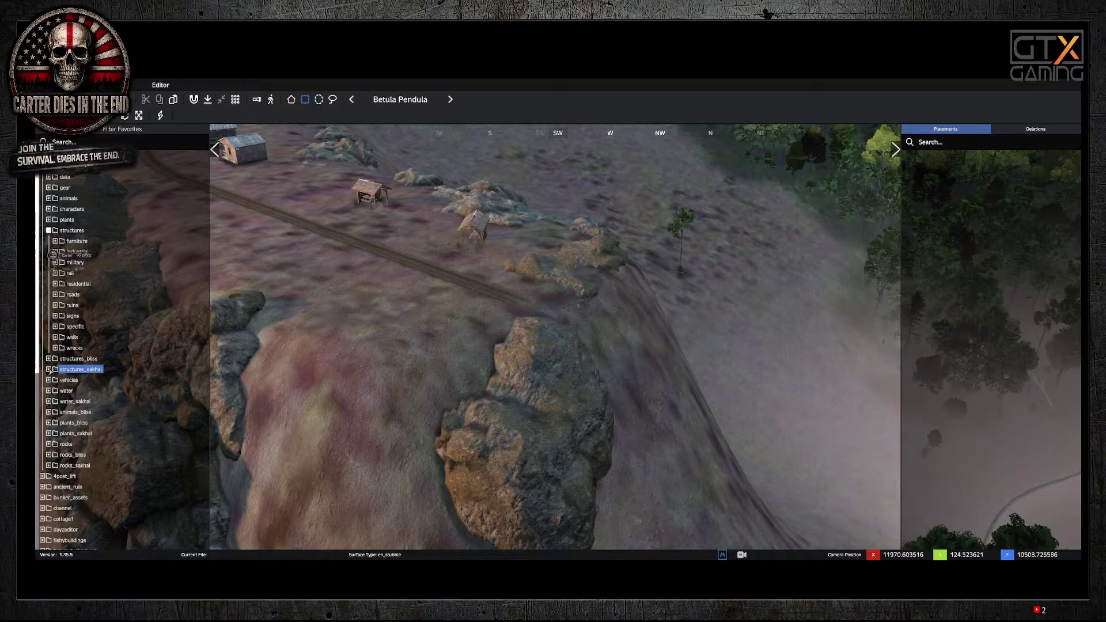
Step: Expand structures_bliss and its specific and underground subfolders to look for bridge parts
click(48, 358)
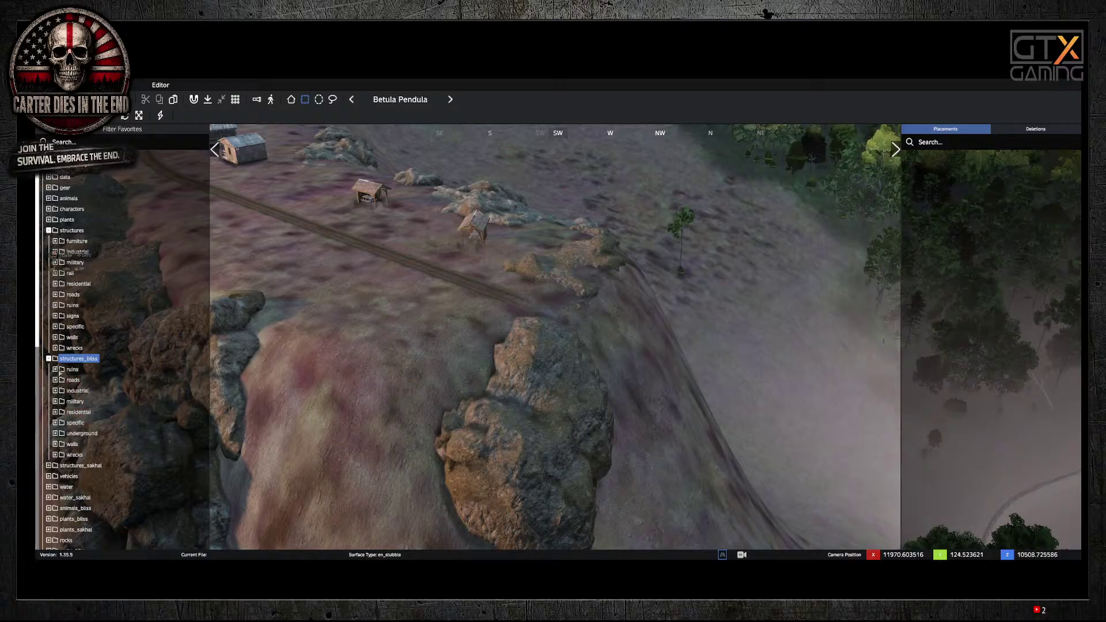
click(56, 423)
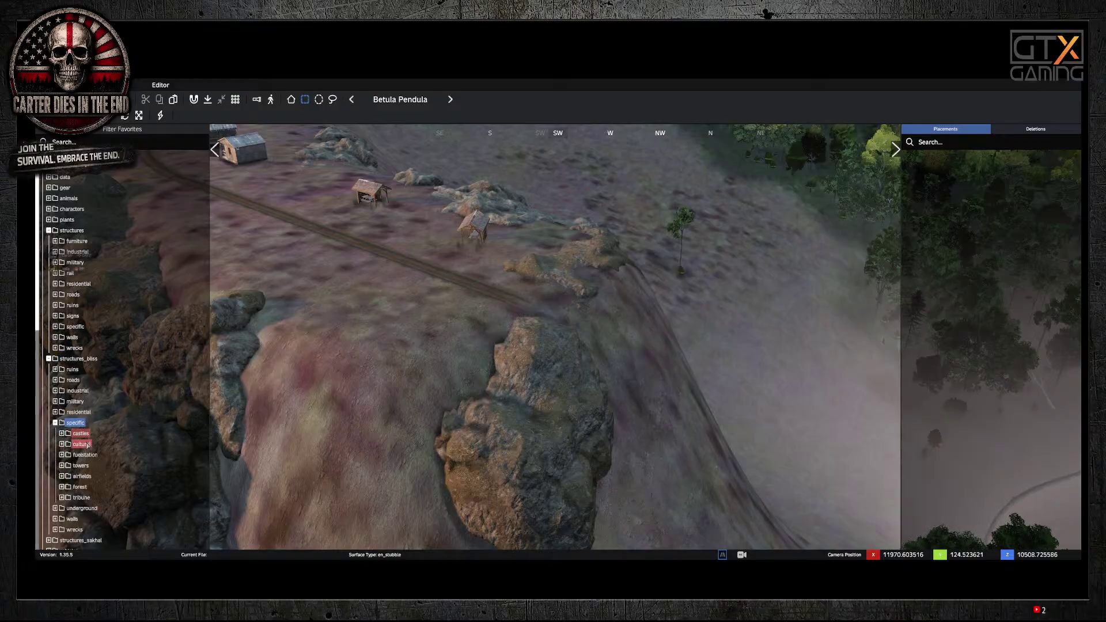
scroll(86, 445, down, 3)
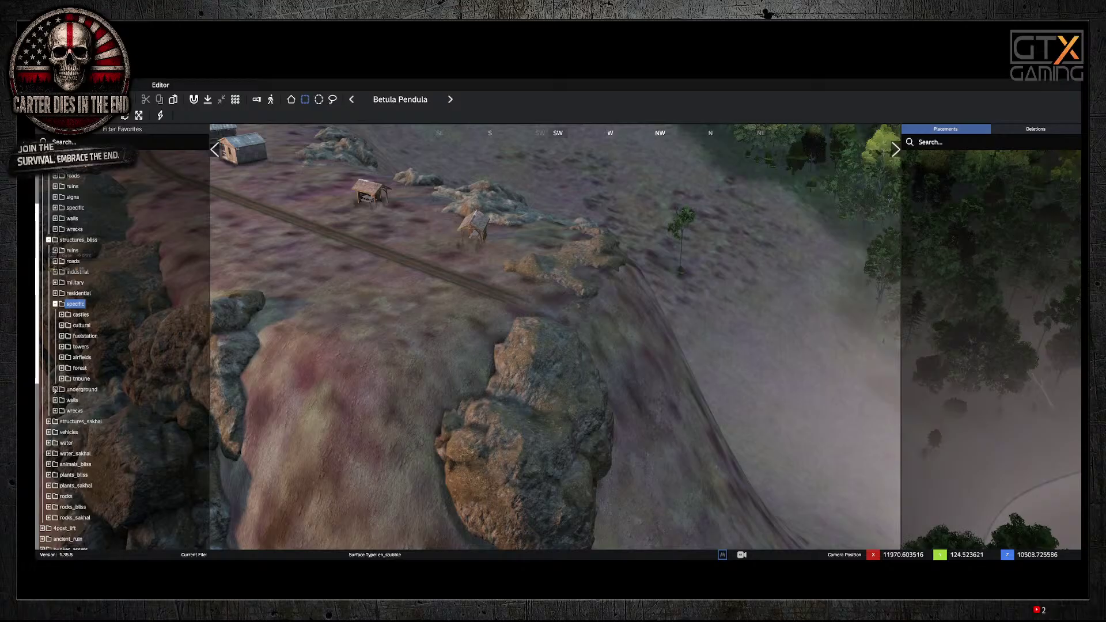
click(55, 390)
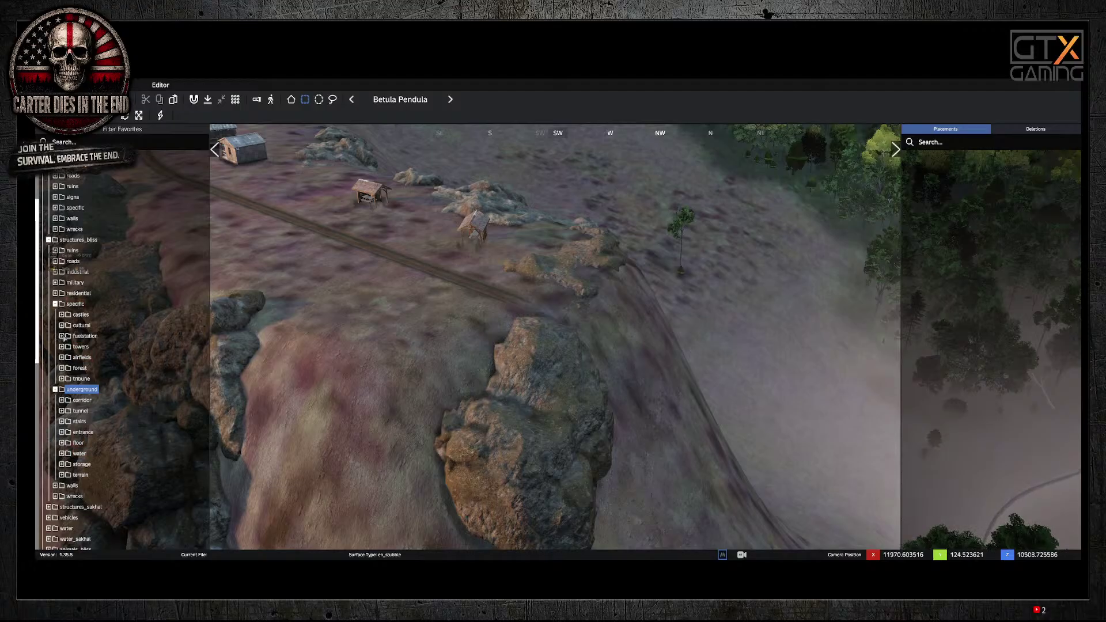
scroll(64, 339, up, 4)
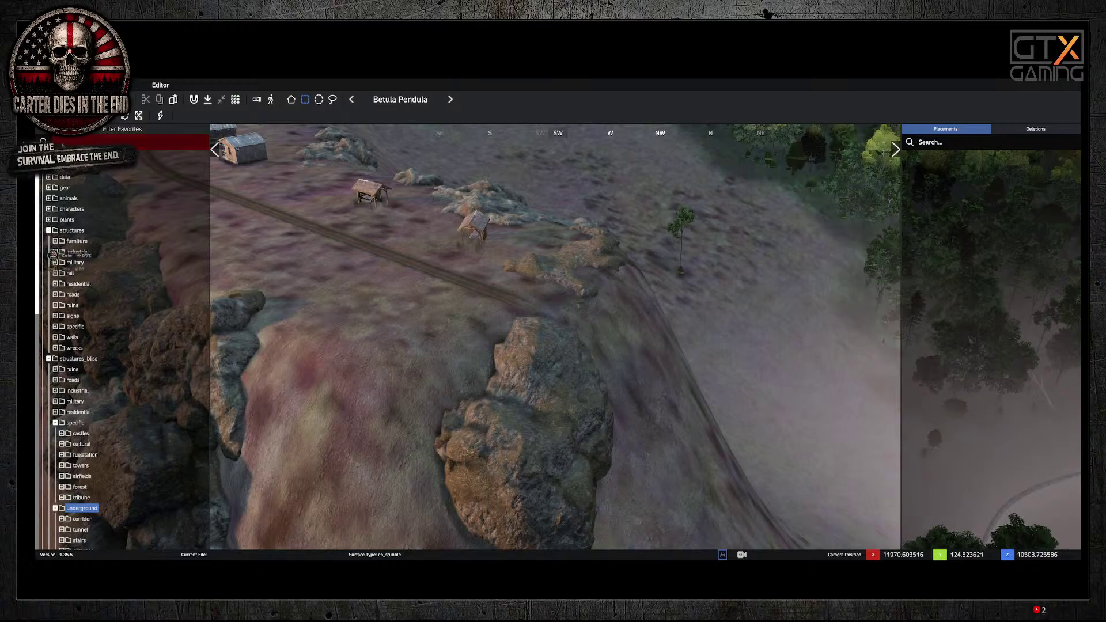
Step: Search the object library for "cover" and look through the results down to the covered truck models
text(cover)
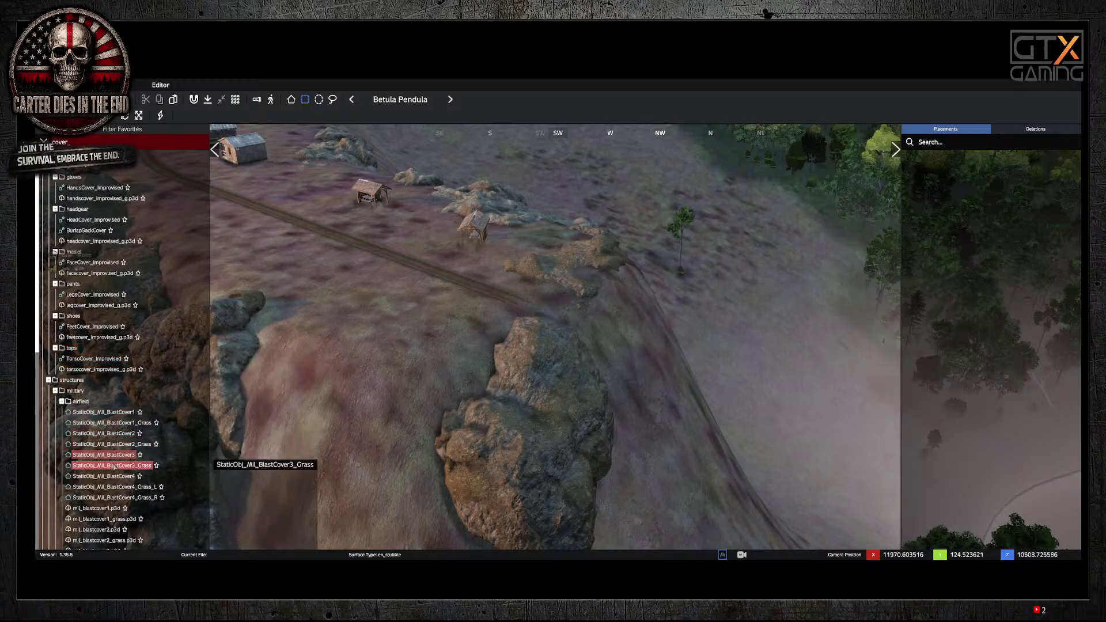
scroll(111, 503, down, 8)
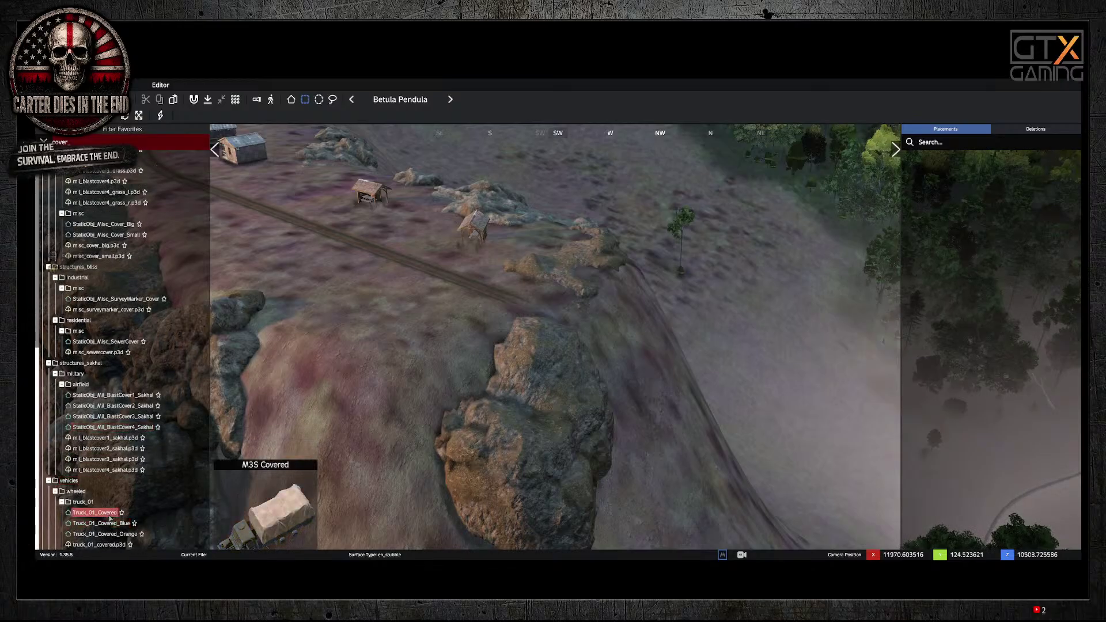
scroll(107, 518, down, 3)
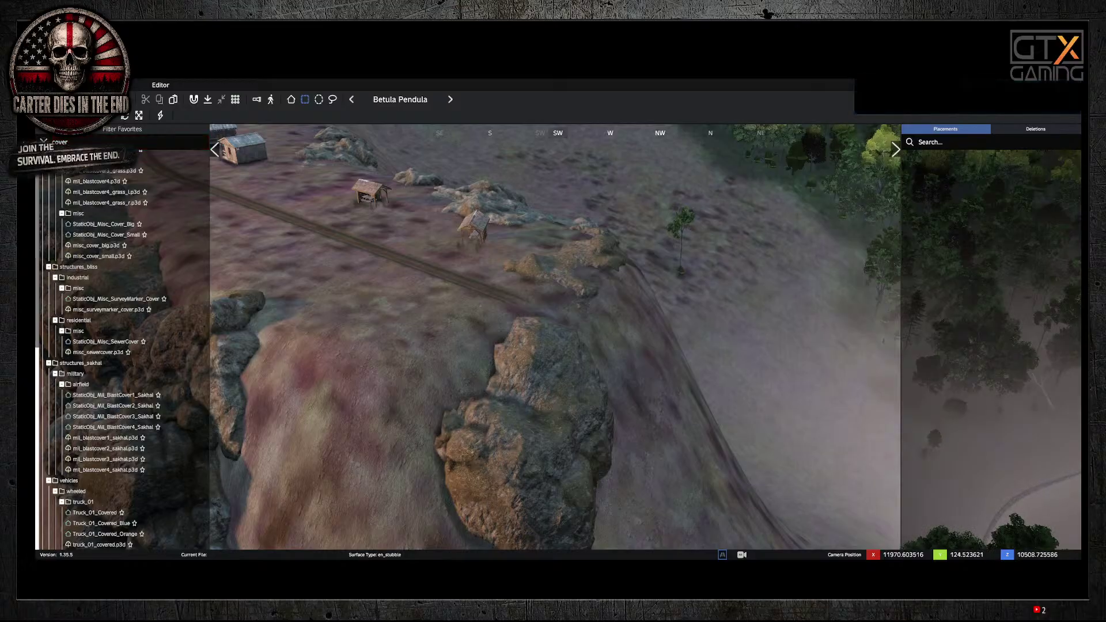
Step: Switch to the web browser and search Google for "covered bridge in dayz classname"
key(alt+Tab)
click(481, 245)
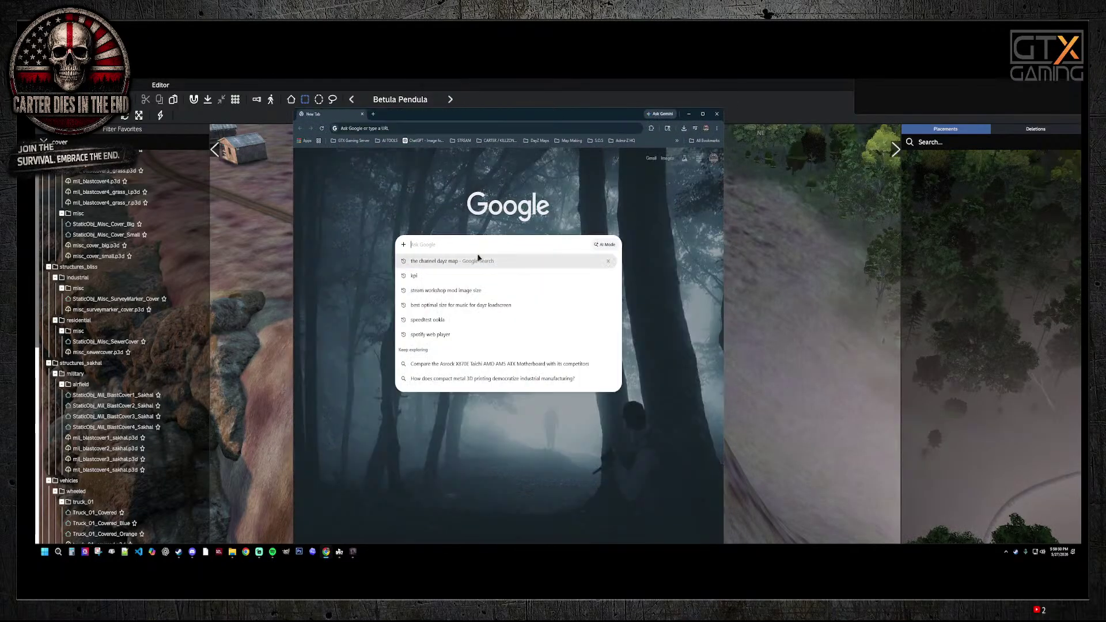
text(covered )
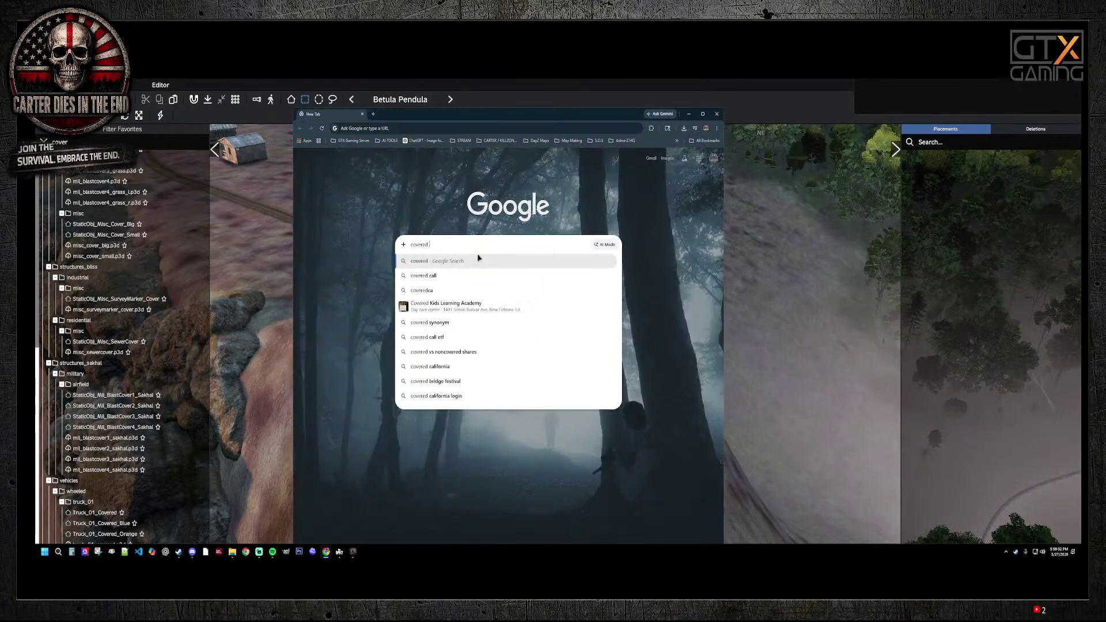
text(bridge)
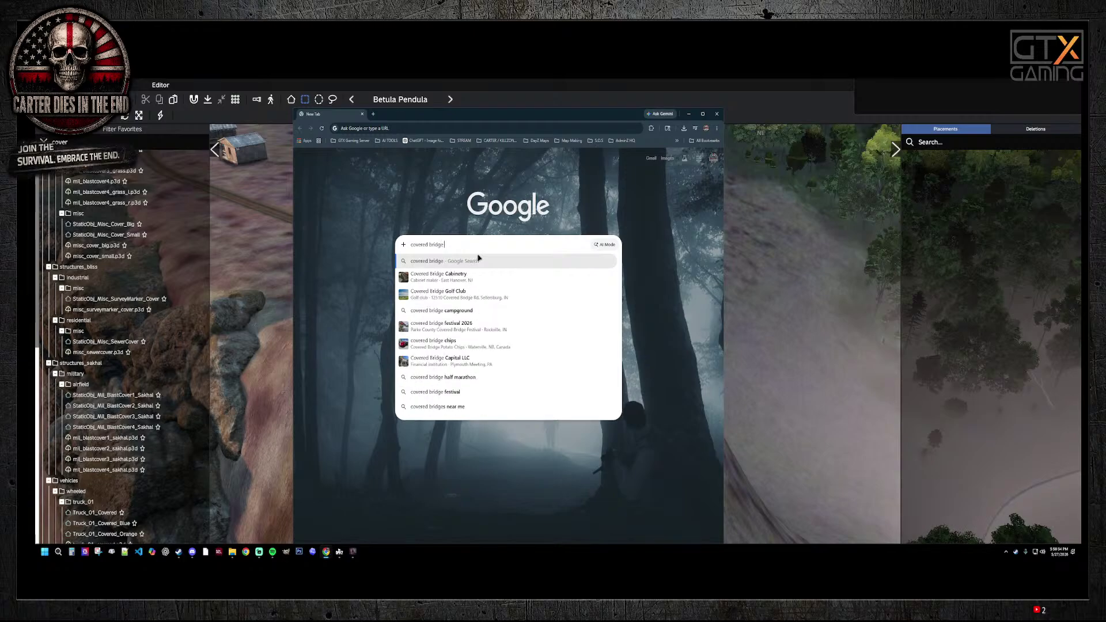
text( in dayz ca)
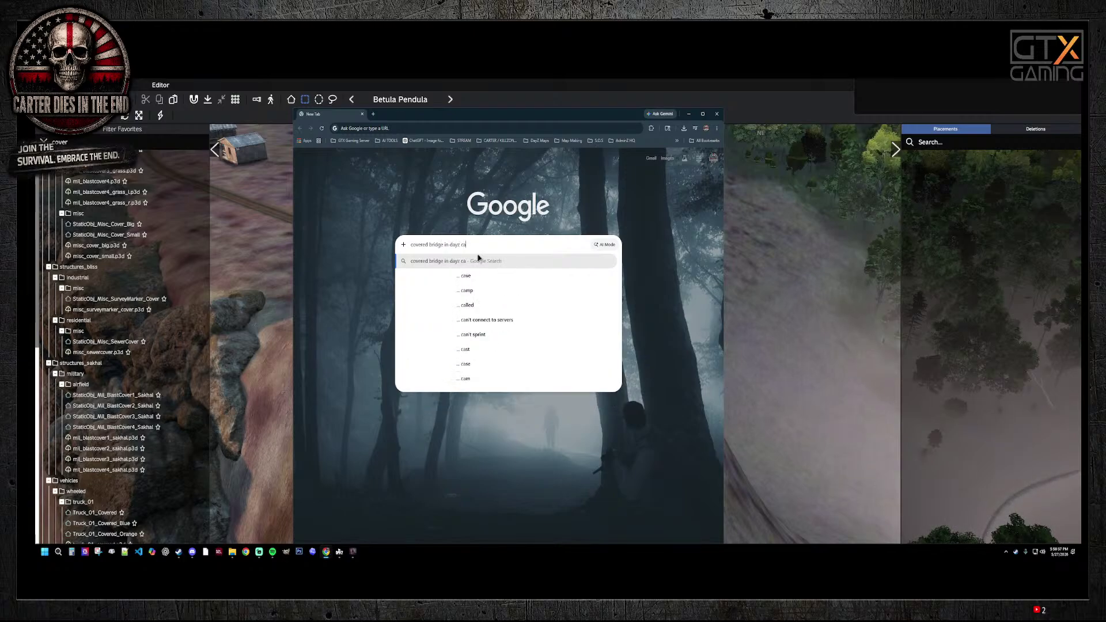
key(BackSpace)
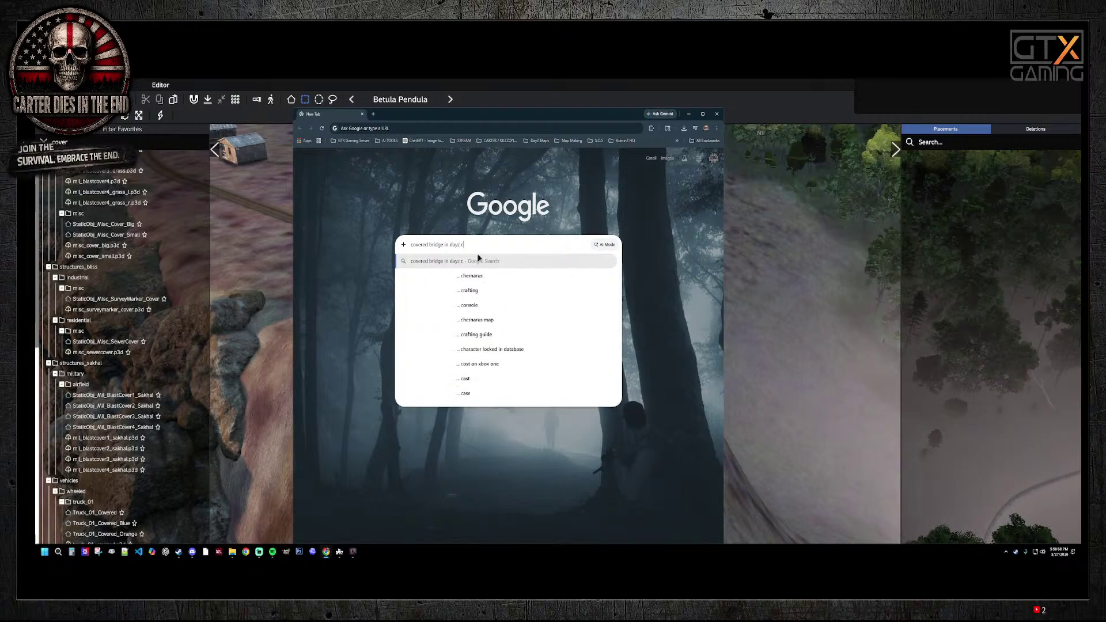
text(lassname)
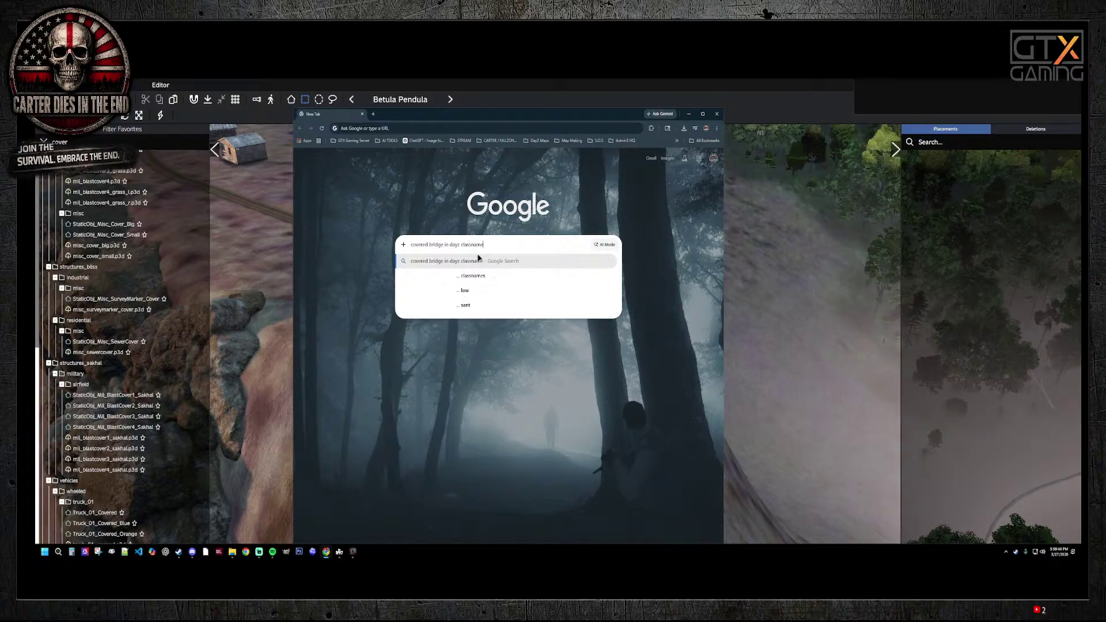
key(Return)
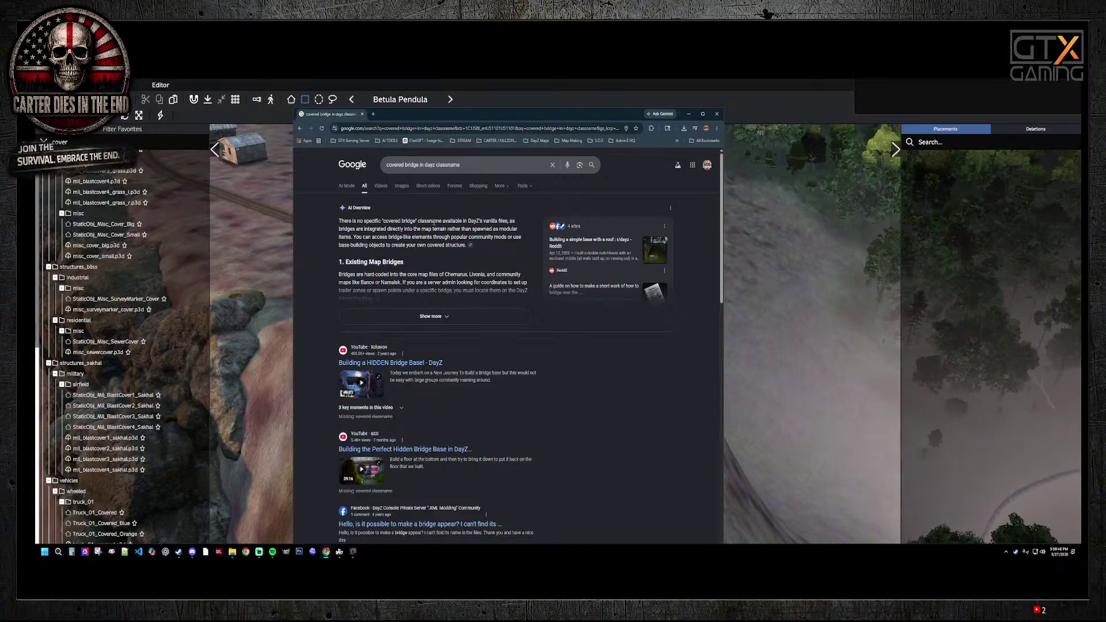
Step: Read the full AI overview on covered bridges in DayZ, then close the browser window to return to DayZ-Editor
scroll(406, 283, down, 1)
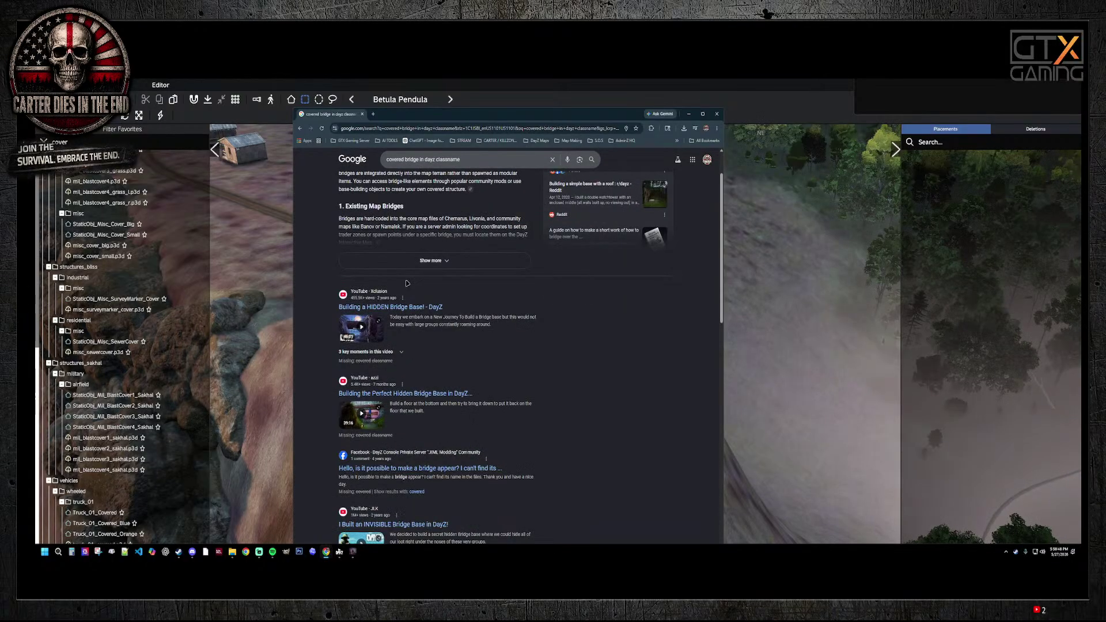
click(425, 264)
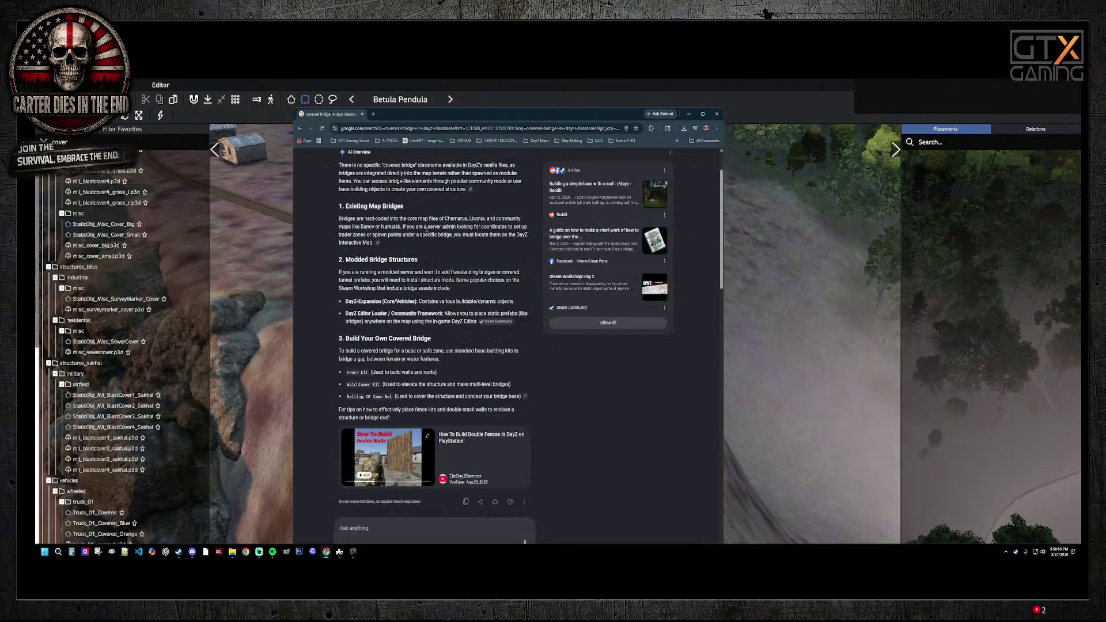
mouse_move(375, 255)
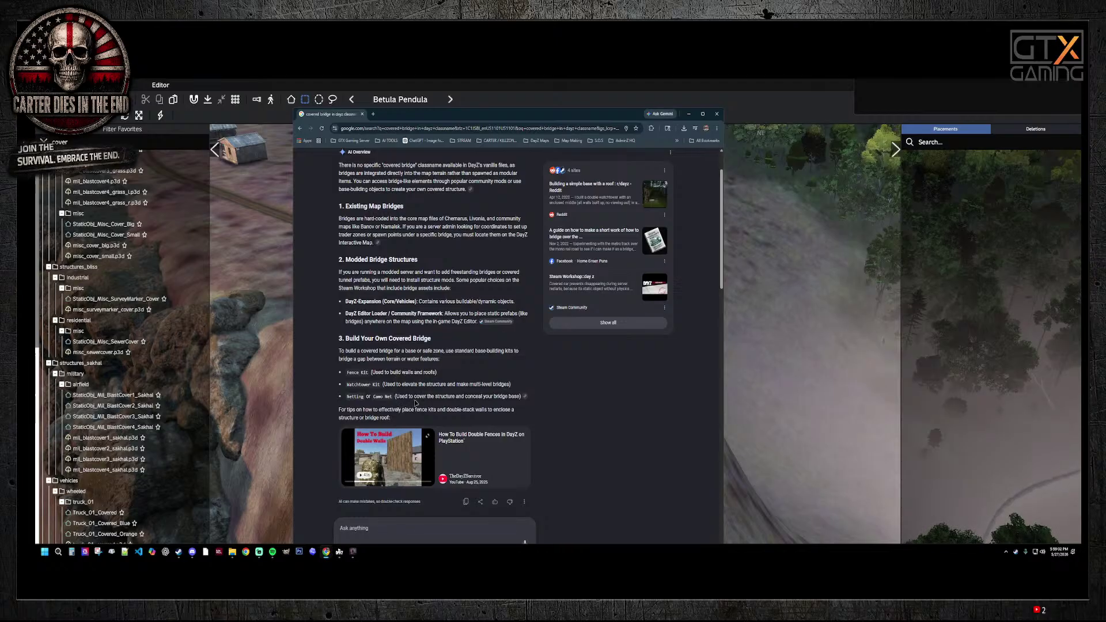
scroll(416, 403, down, 2)
scroll(439, 367, up, 2)
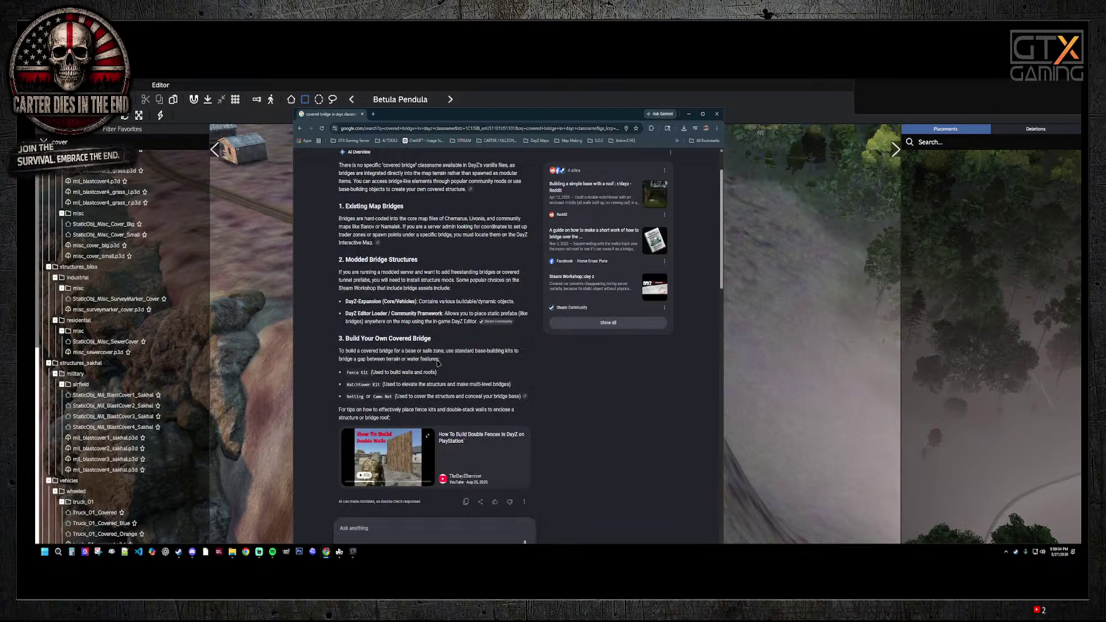
scroll(438, 362, up, 2)
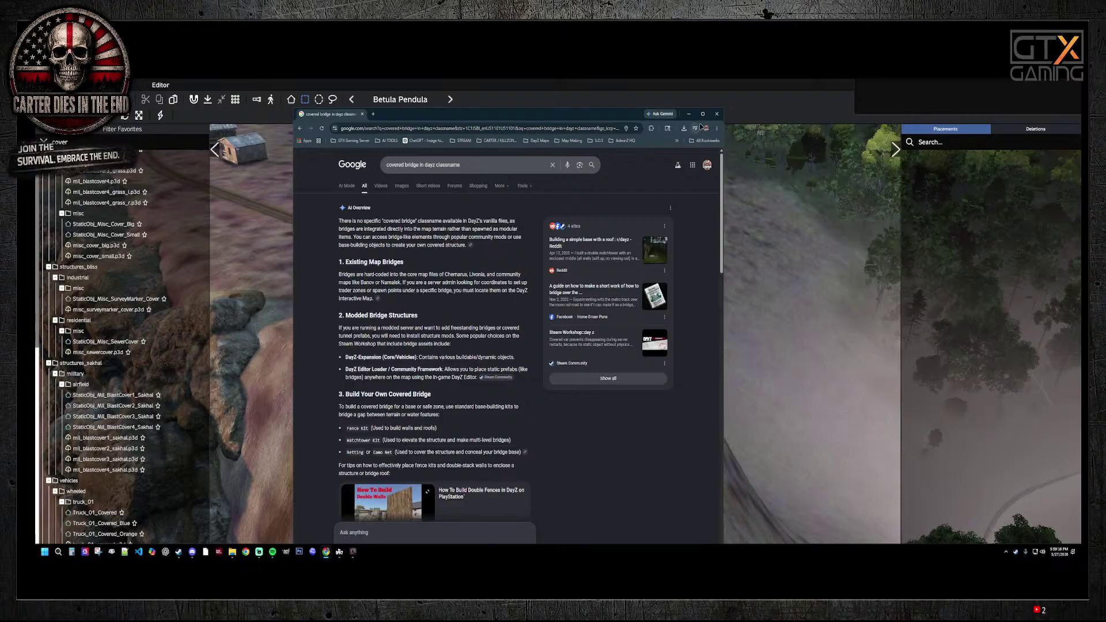
click(718, 115)
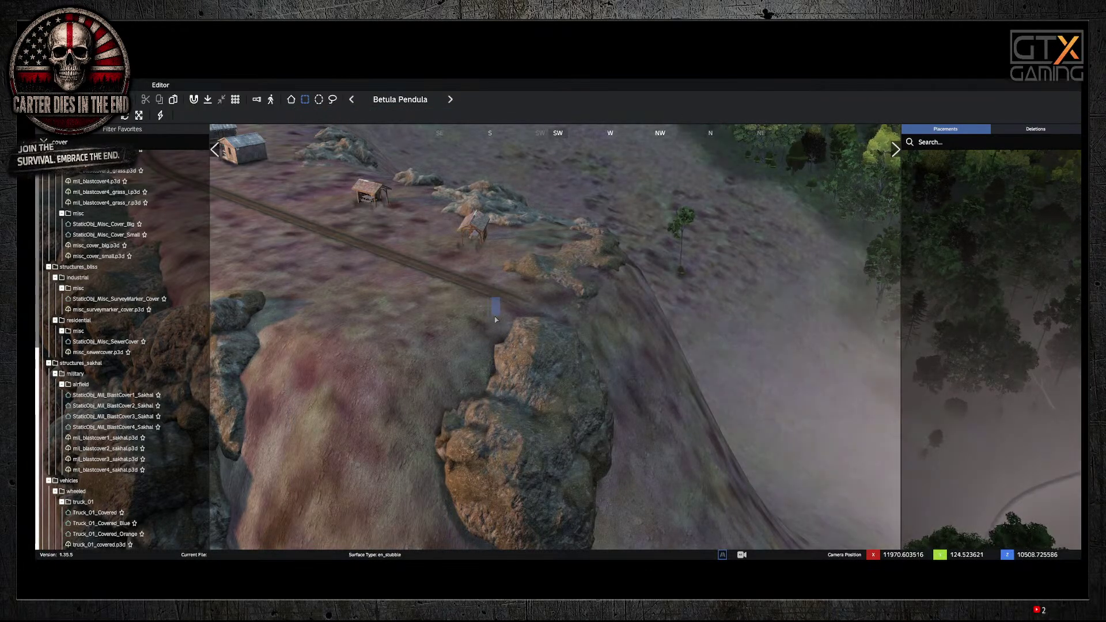
drag(503, 300, 592, 321)
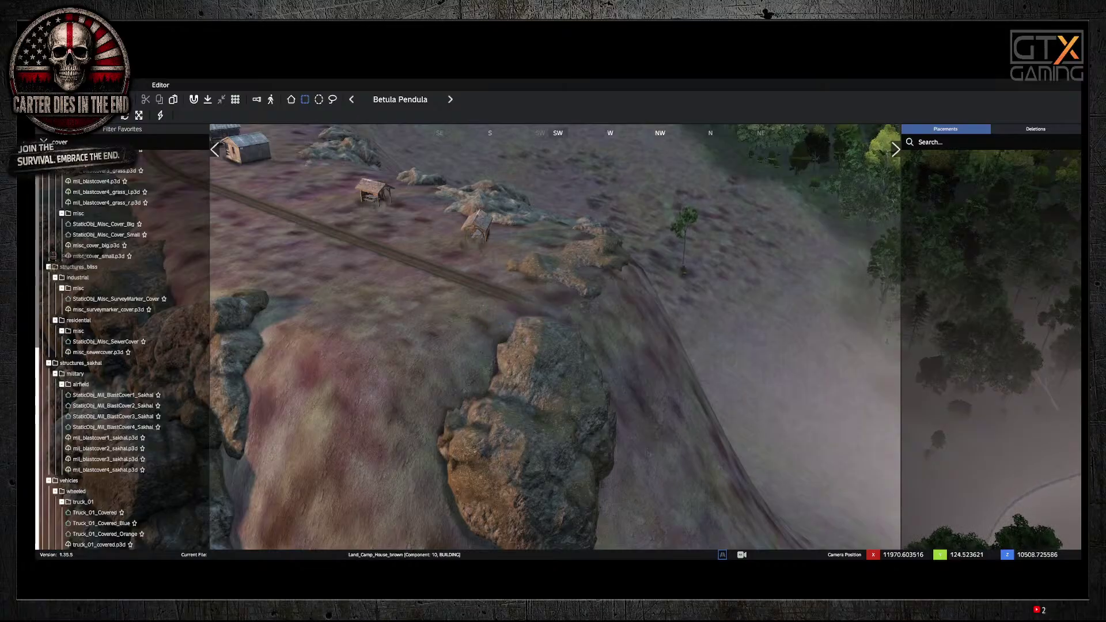
click(55, 85)
mouse_move(115, 165)
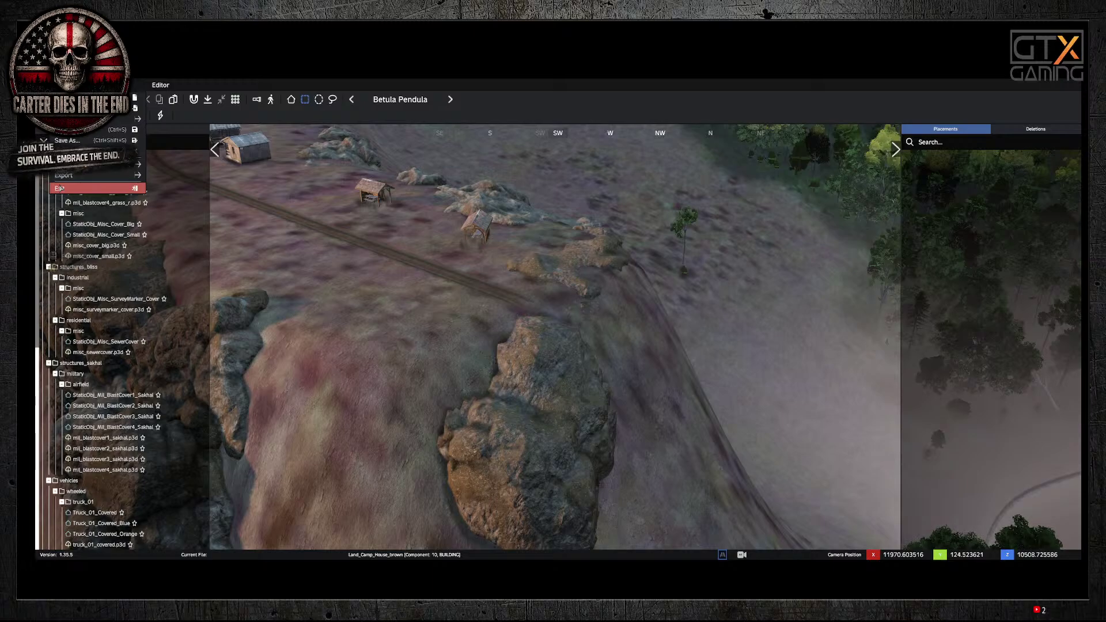
mouse_move(104, 346)
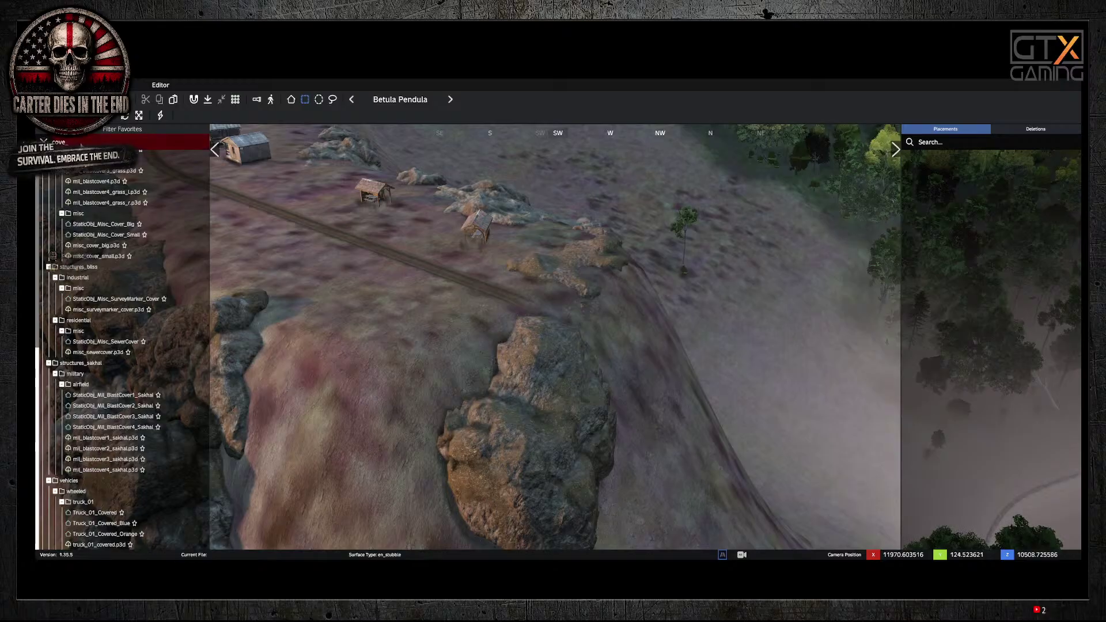
Step: Replace the object library search term with "bridge" to look through the bridge models
key(BackSpace)
key(BackSpace)
key(BackSpace)
key(BackSpace)
text(bridge)
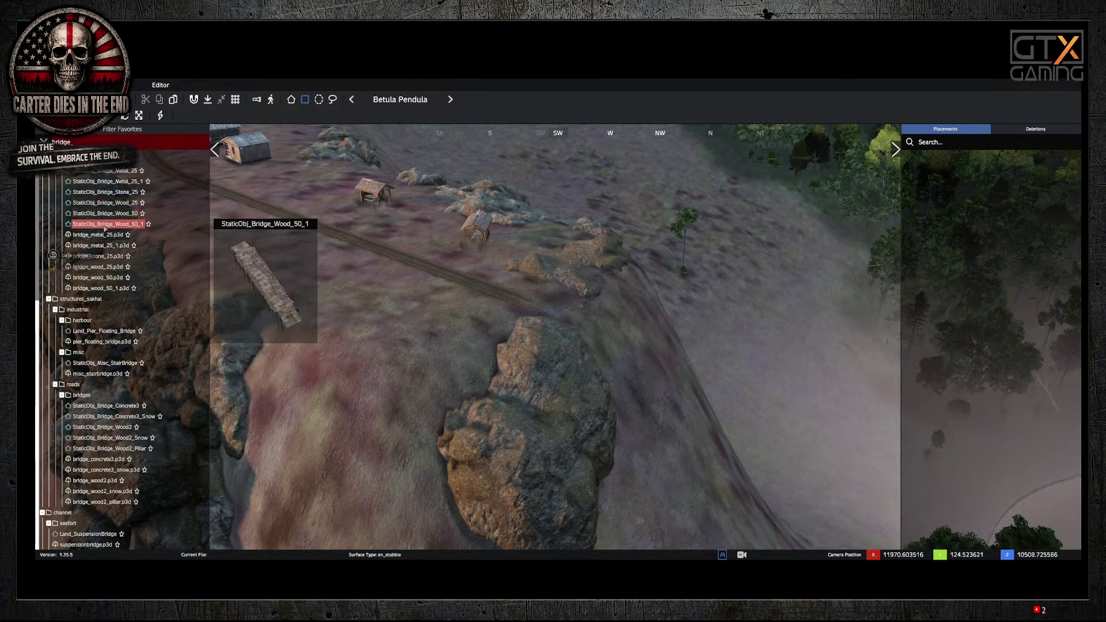
Step: Place StaticObj_Bridge_Wood_50_1 over the cliff edge and shift it into line with the end of the dirt track
click(106, 225)
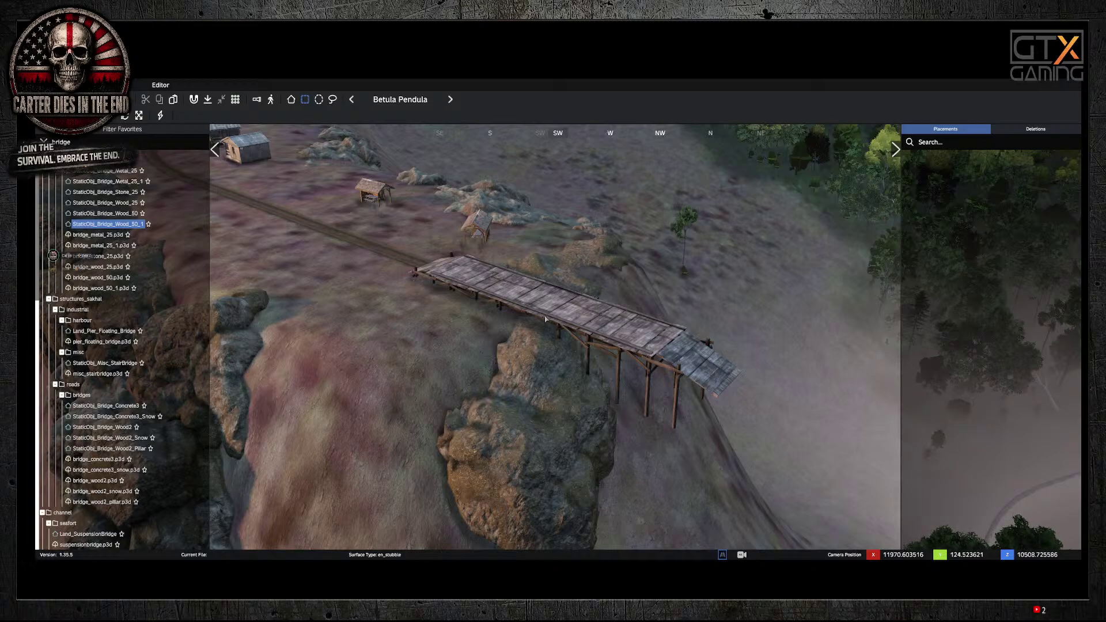
click(545, 318)
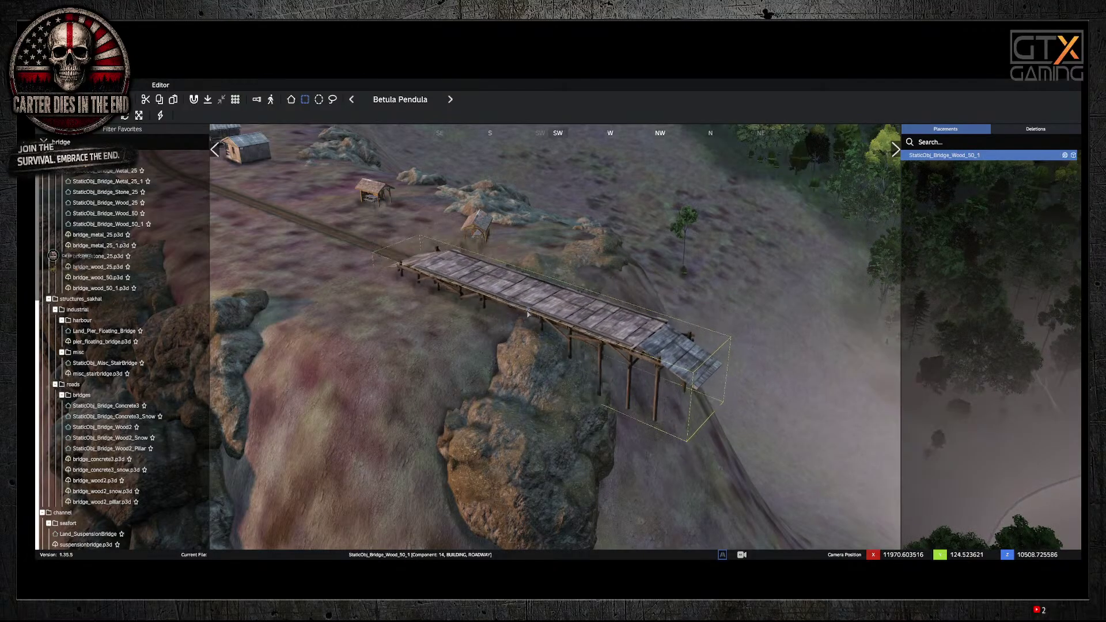
mouse_move(527, 313)
mouse_down()
mouse_move(501, 308)
mouse_move(527, 291)
mouse_move(533, 309)
mouse_up()
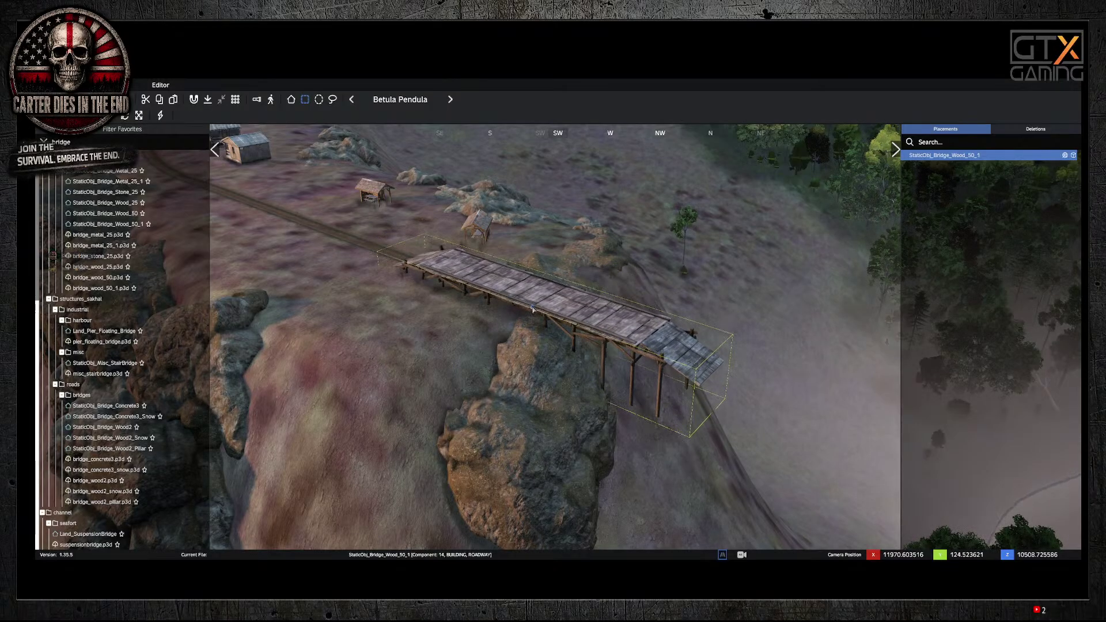
drag(532, 310, 410, 385)
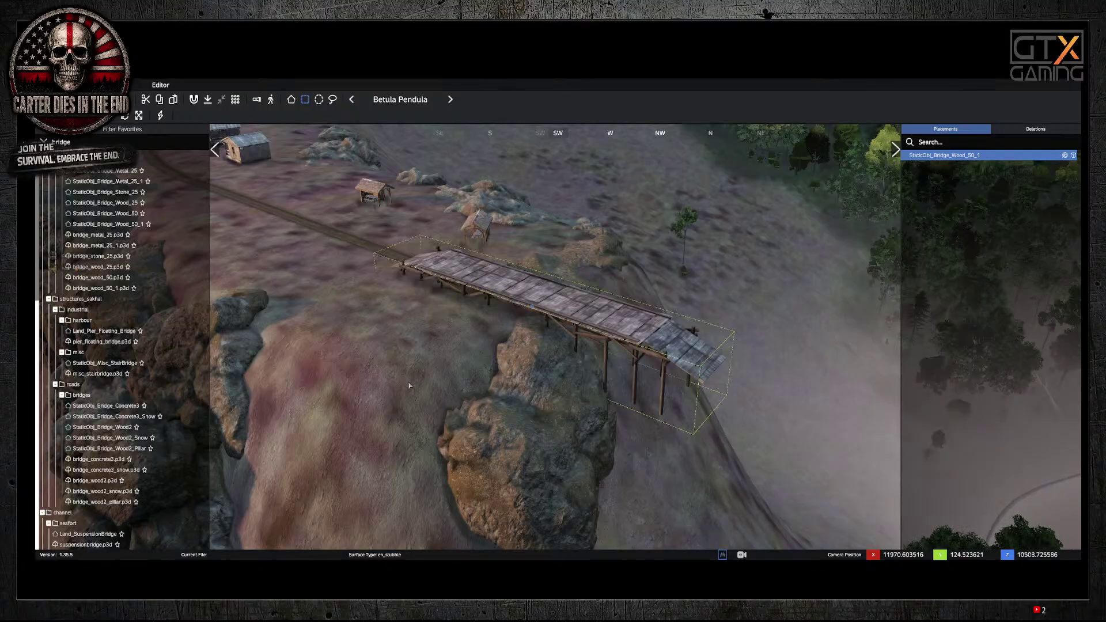
Step: Delete the placed wooden bridge and try the Land_SuspensionBridge model from the channel folder
click(433, 379)
right_drag(432, 379, 611, 402)
click(397, 367)
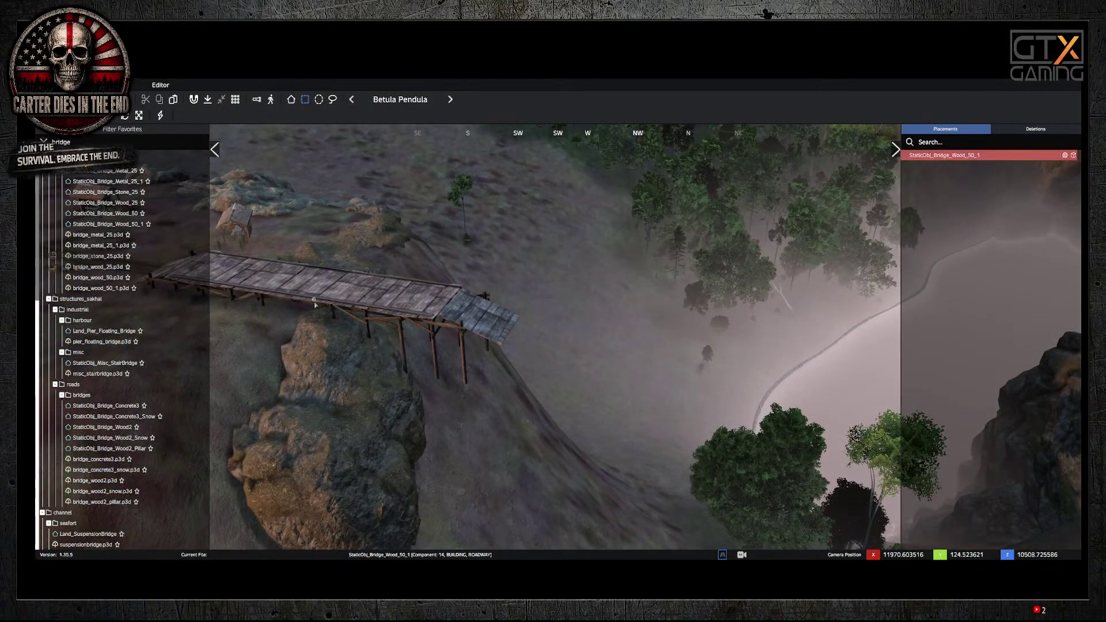
key(Delete)
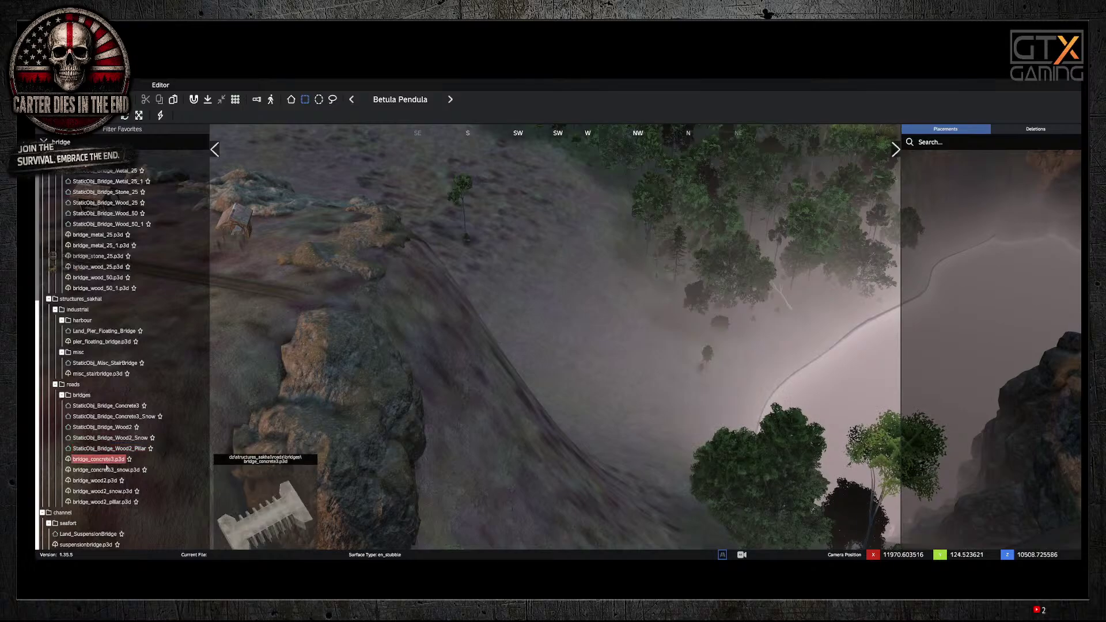
click(100, 535)
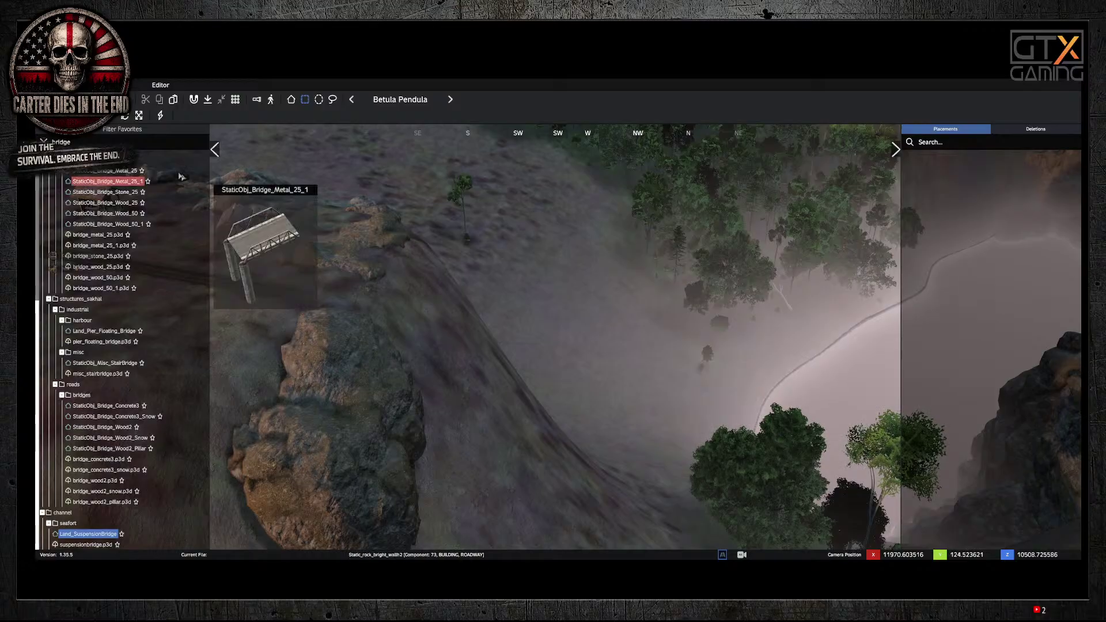
Step: Search the object library for "trail" and preview the Land_Misc_TrailRoof models
click(43, 140)
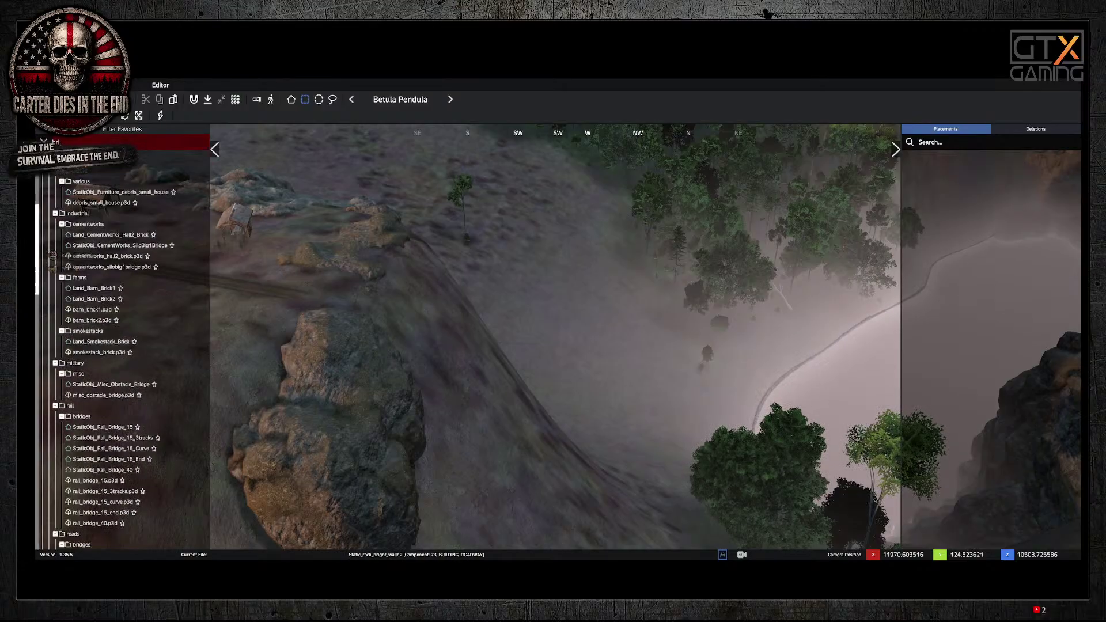
text(trail)
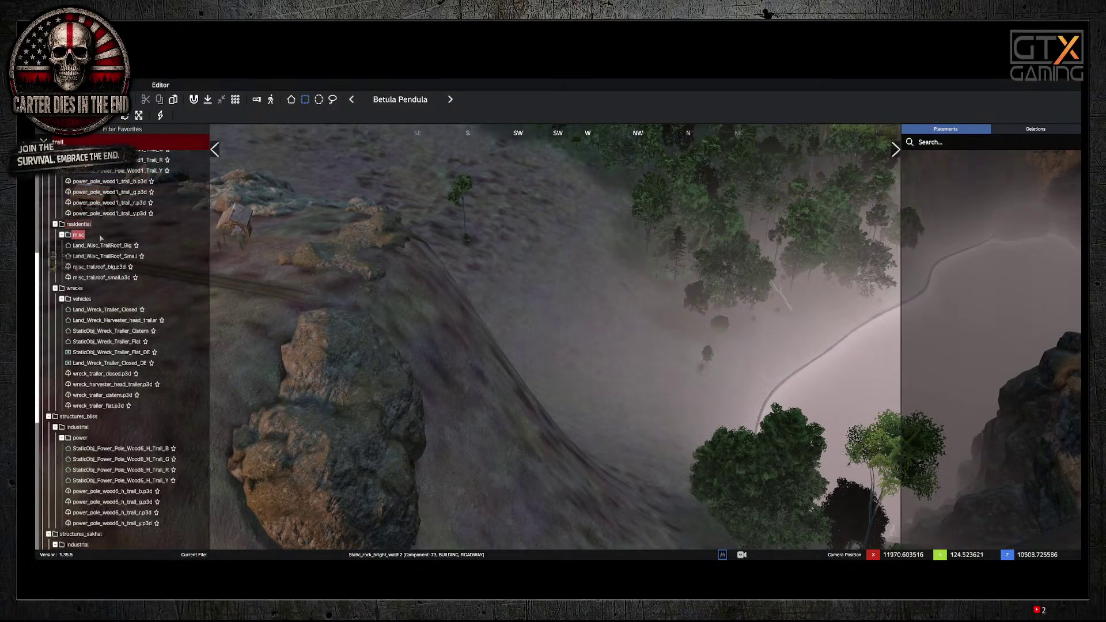
mouse_move(104, 246)
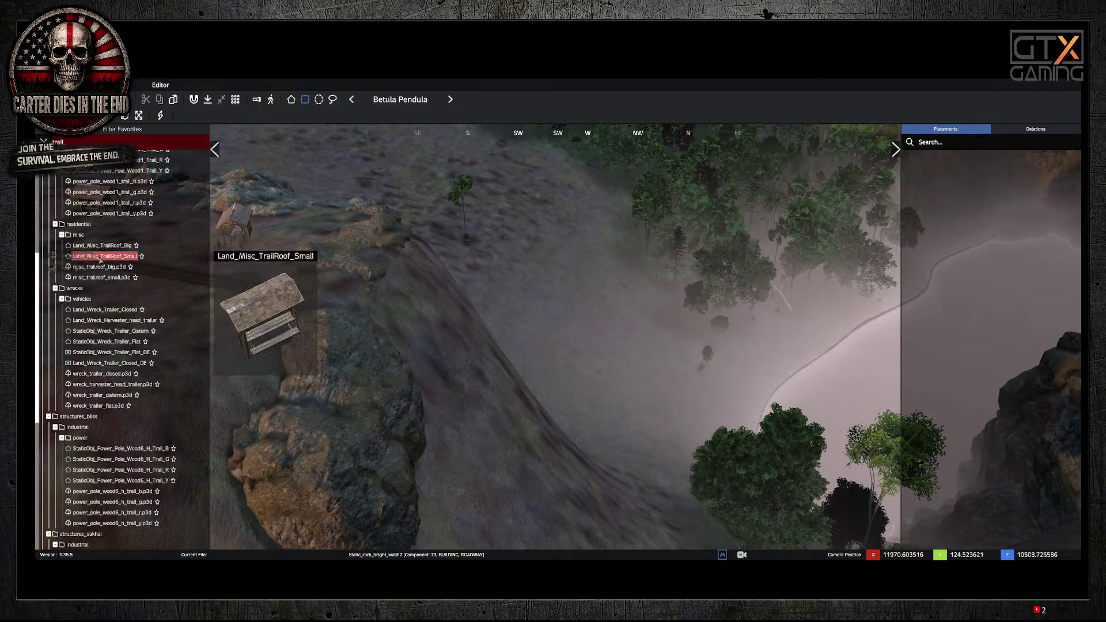
Step: Look through the "trail" results in the object library, previewing the trailer wrecks, power poles, trail roofs and rocks for bridge parts
mouse_move(101, 374)
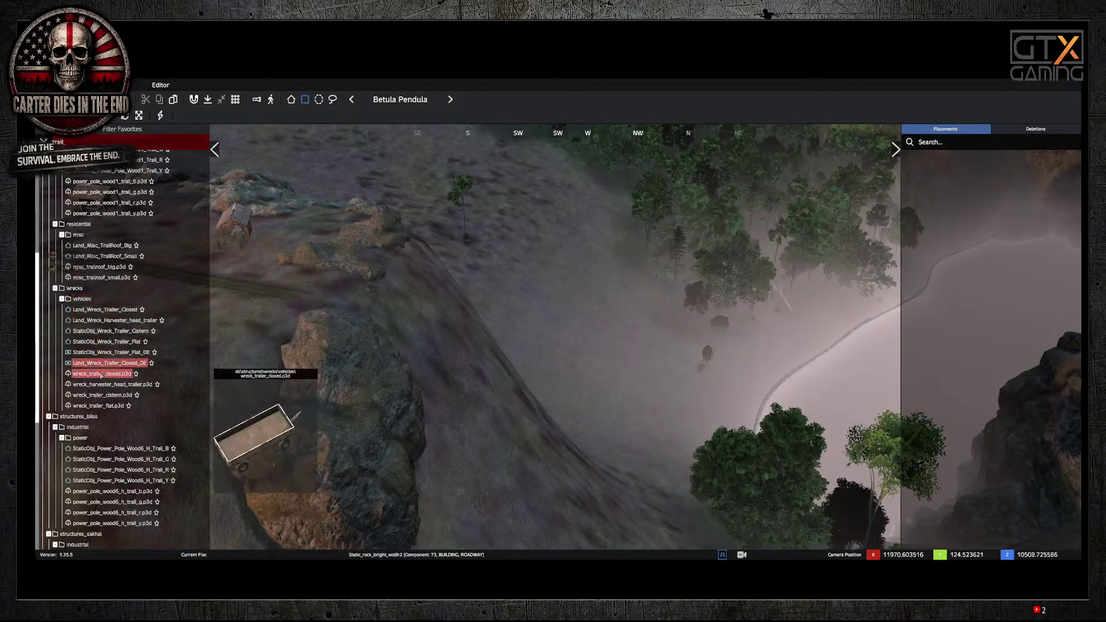
mouse_move(115, 514)
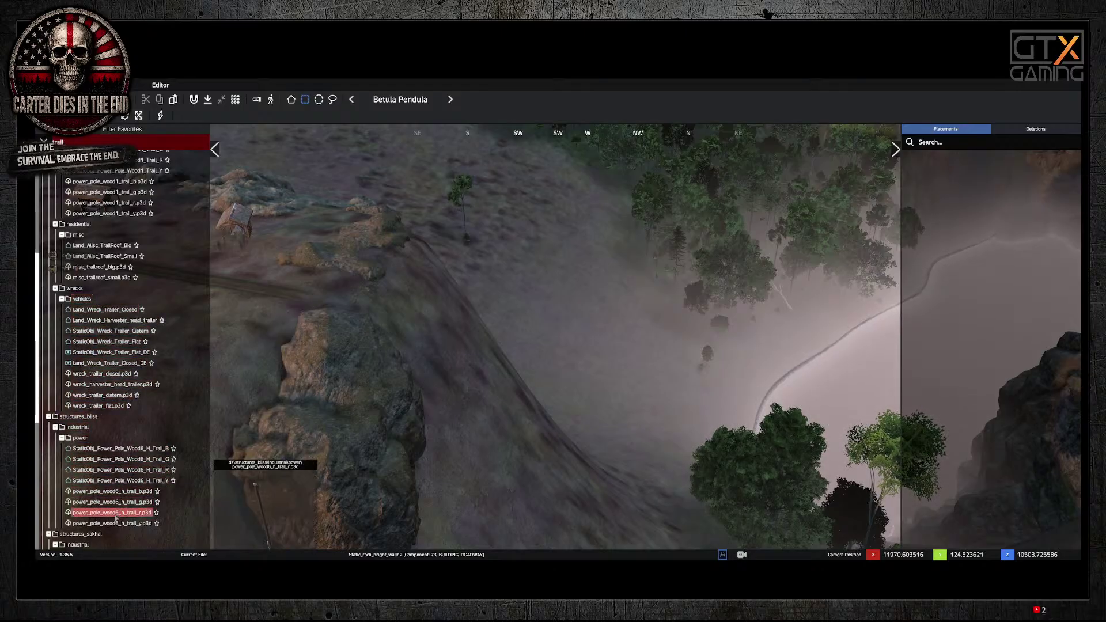
scroll(119, 199, up, 4)
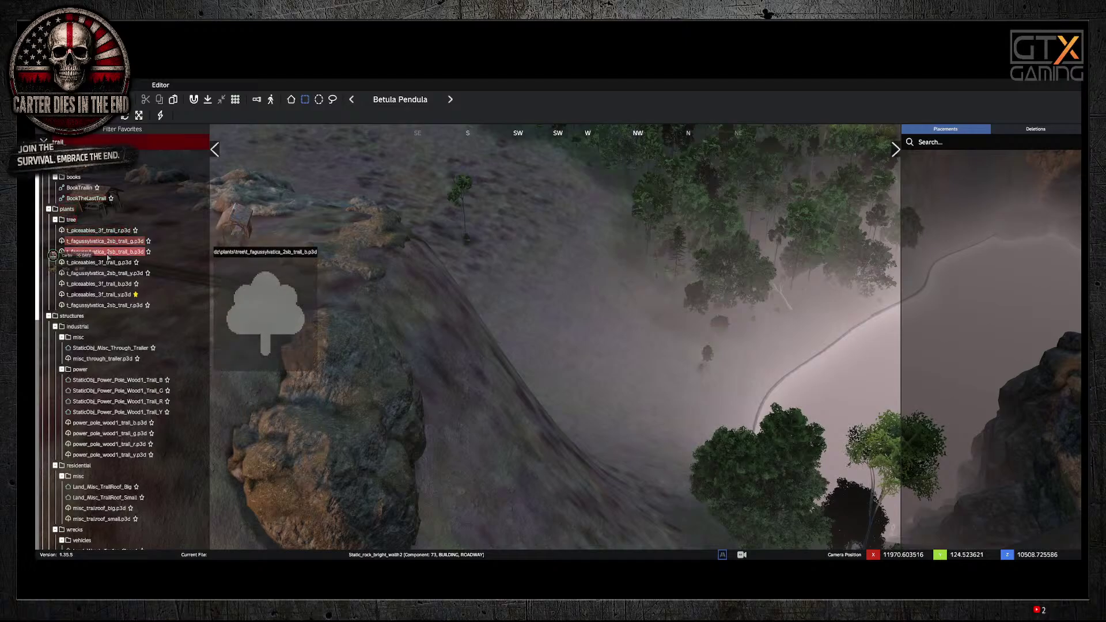
mouse_move(107, 408)
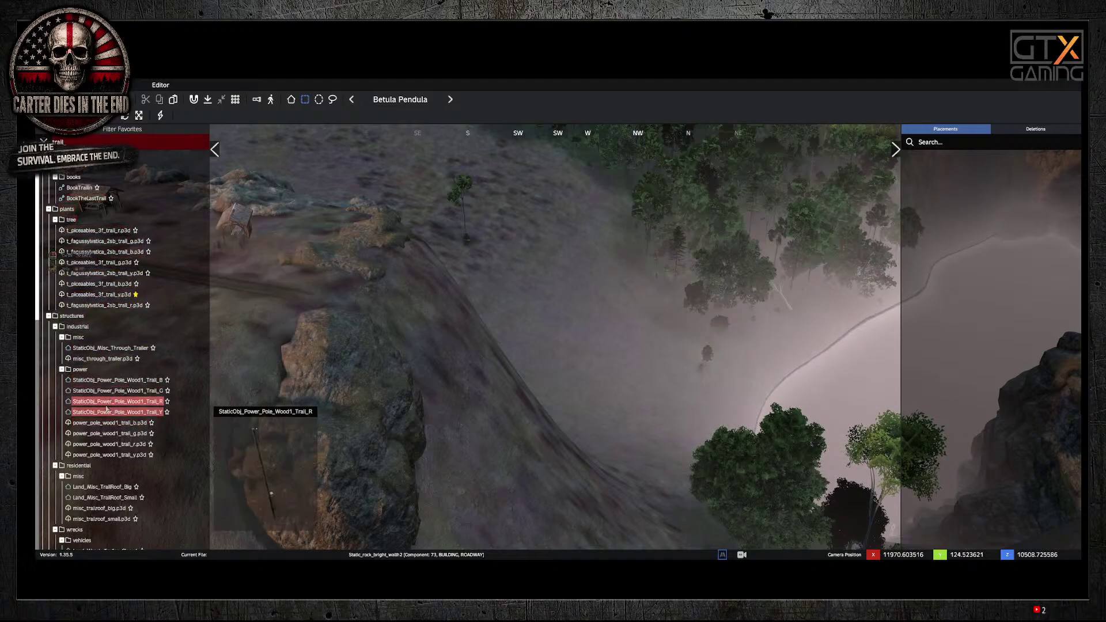
scroll(102, 463, down, 2)
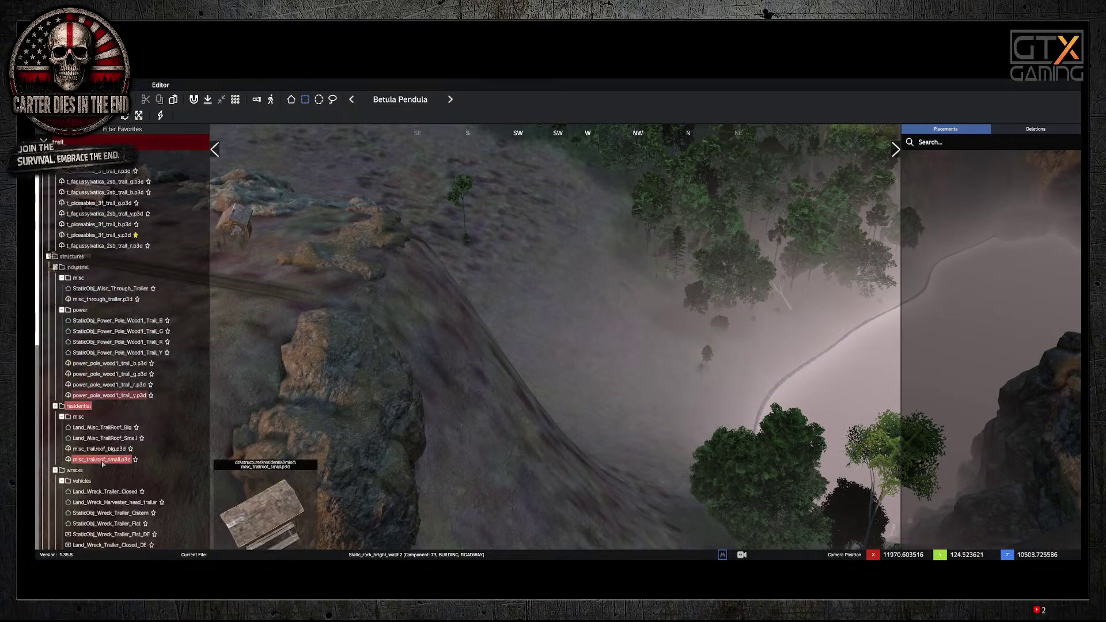
scroll(99, 324, down, 4)
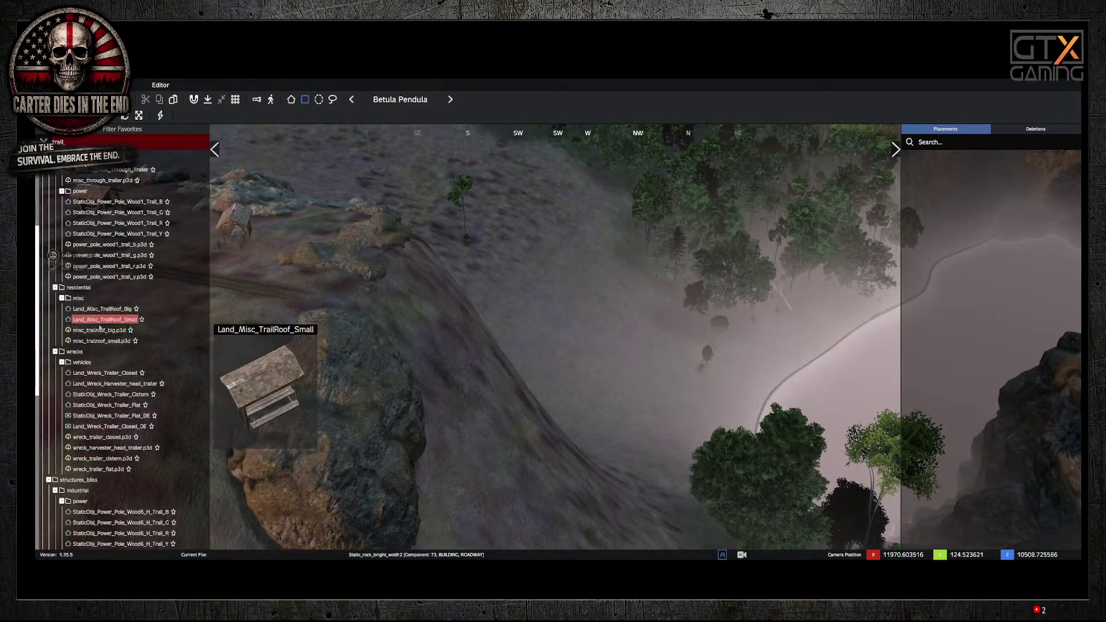
scroll(98, 369, down, 6)
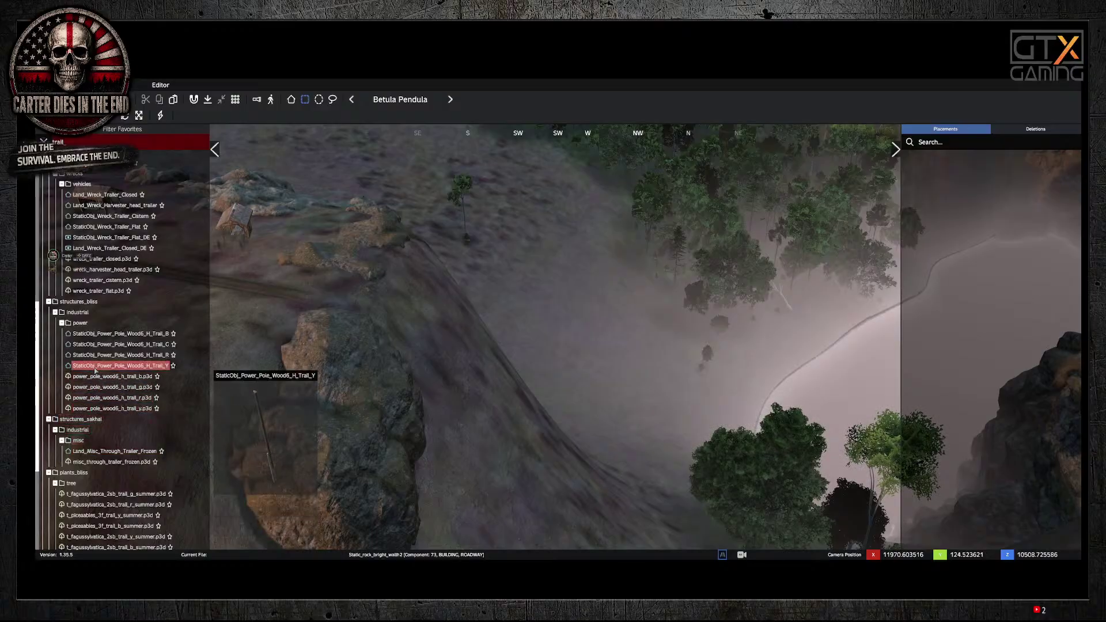
mouse_move(99, 455)
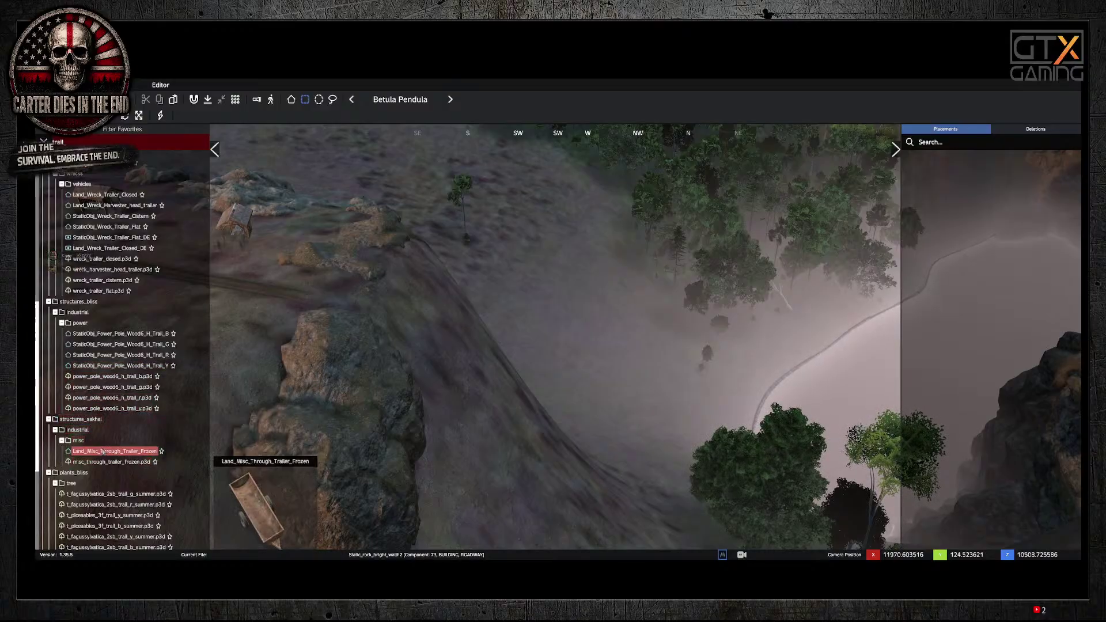
scroll(95, 454, down, 6)
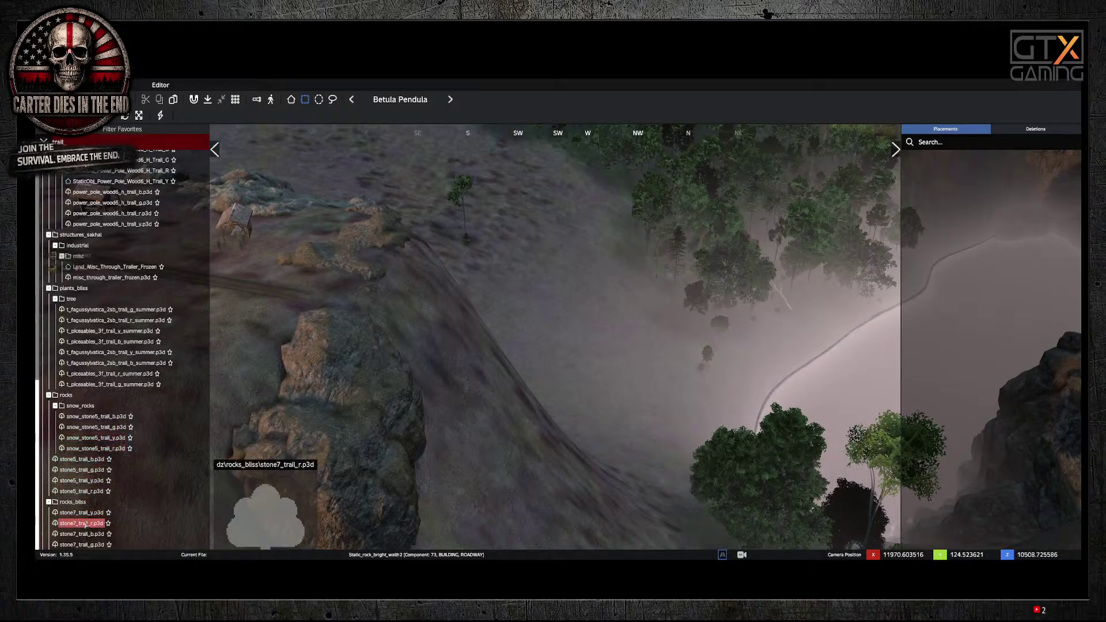
scroll(83, 346, up, 9)
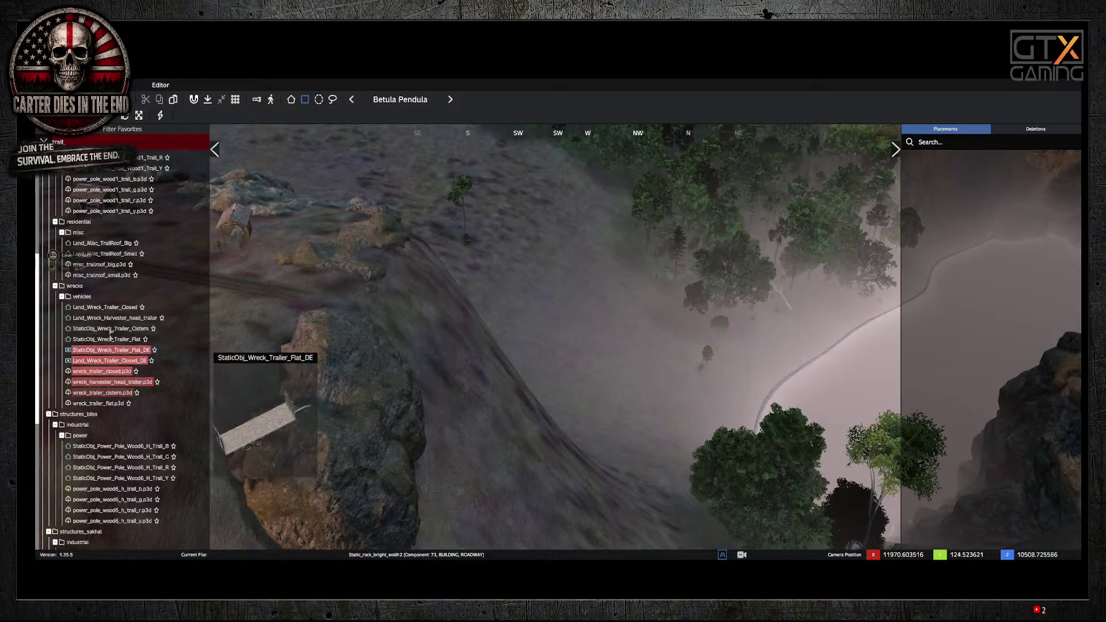
scroll(100, 236, up, 4)
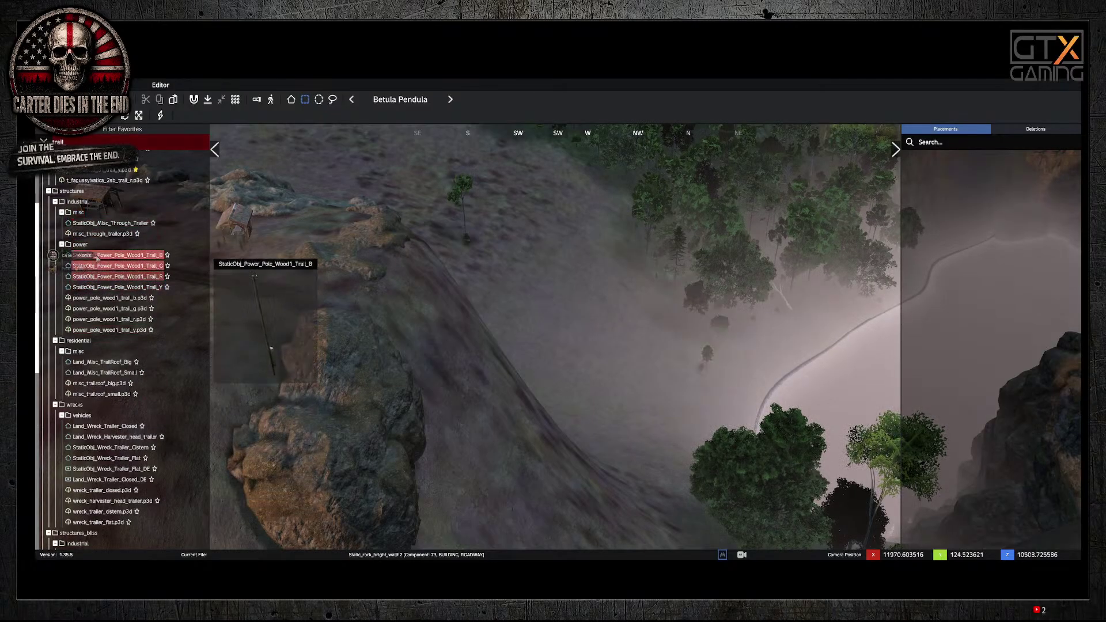
scroll(96, 254, up, 4)
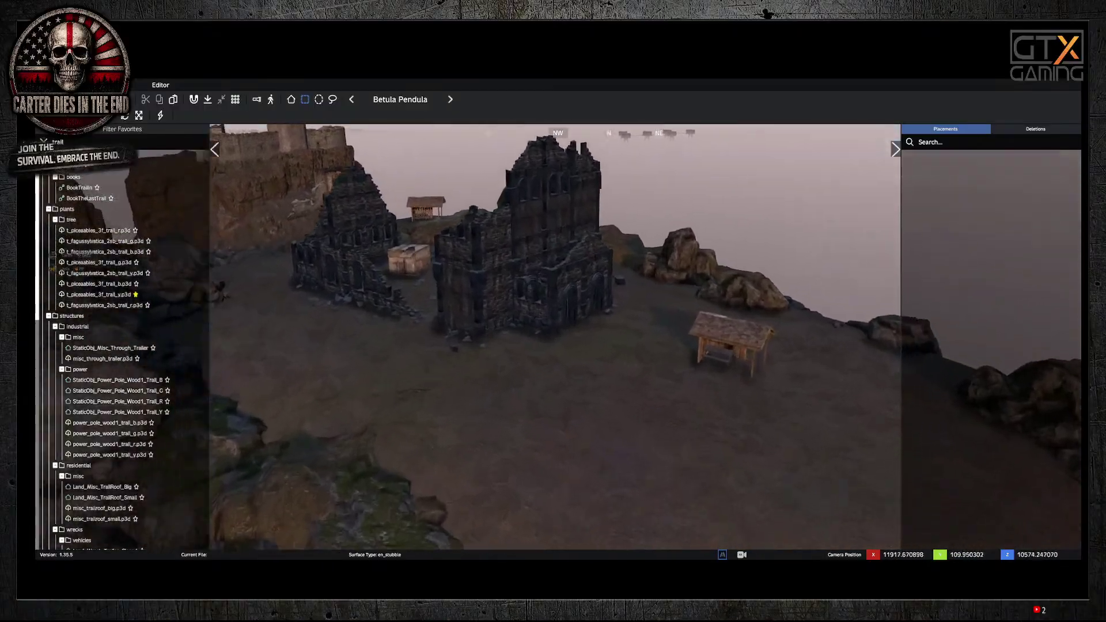
Step: Inspect the ruined stone building and the metal shack inside it, and fly southwest inland over the forest
key(w)
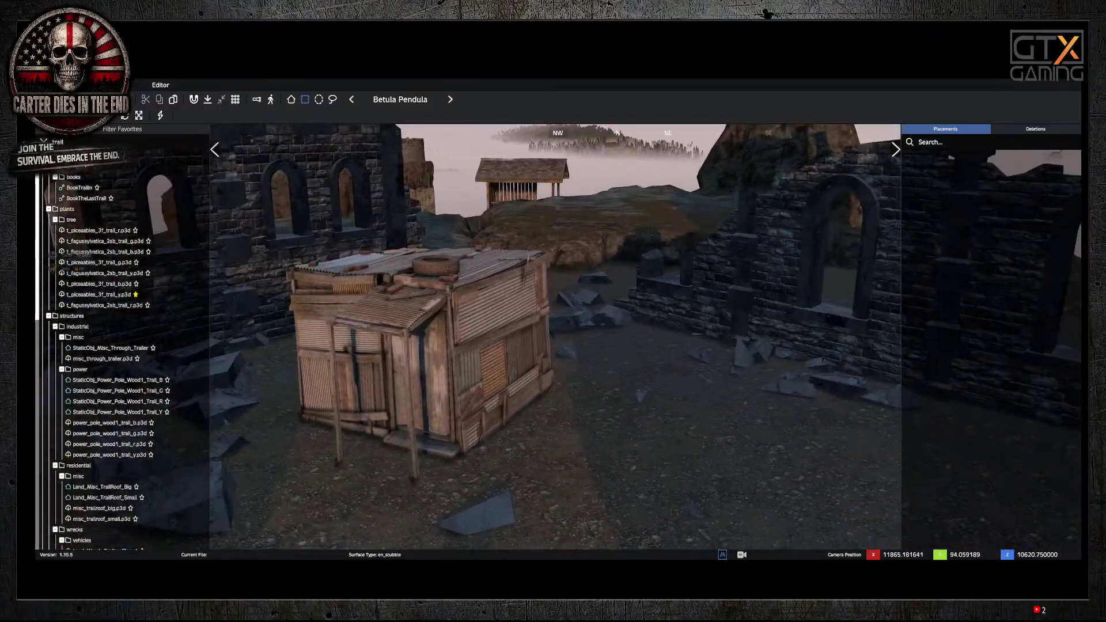
key(s)
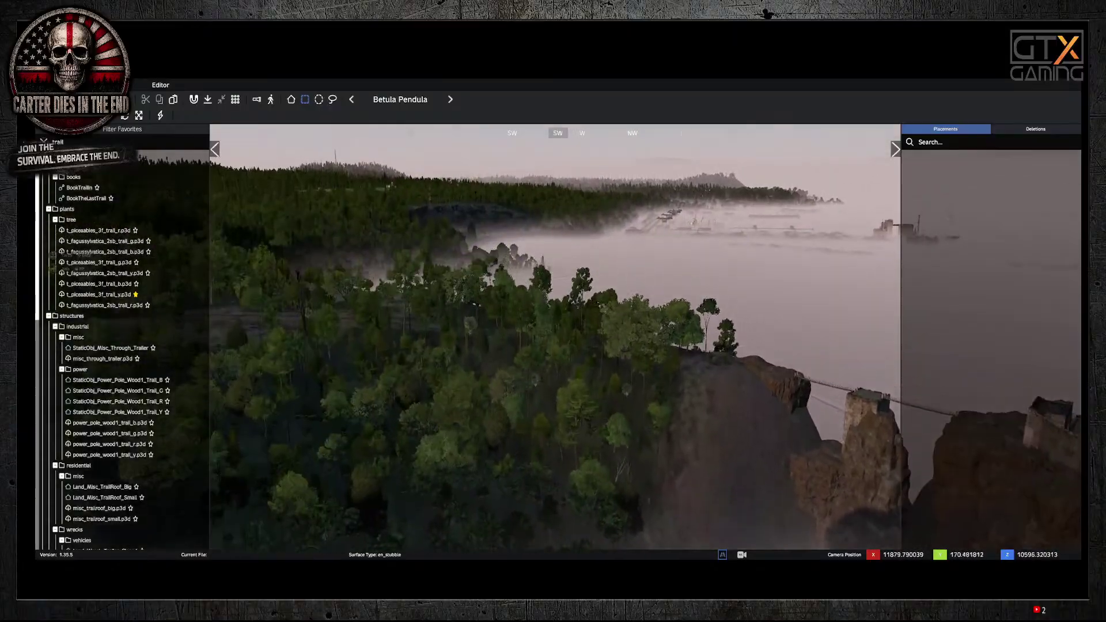
key(w)
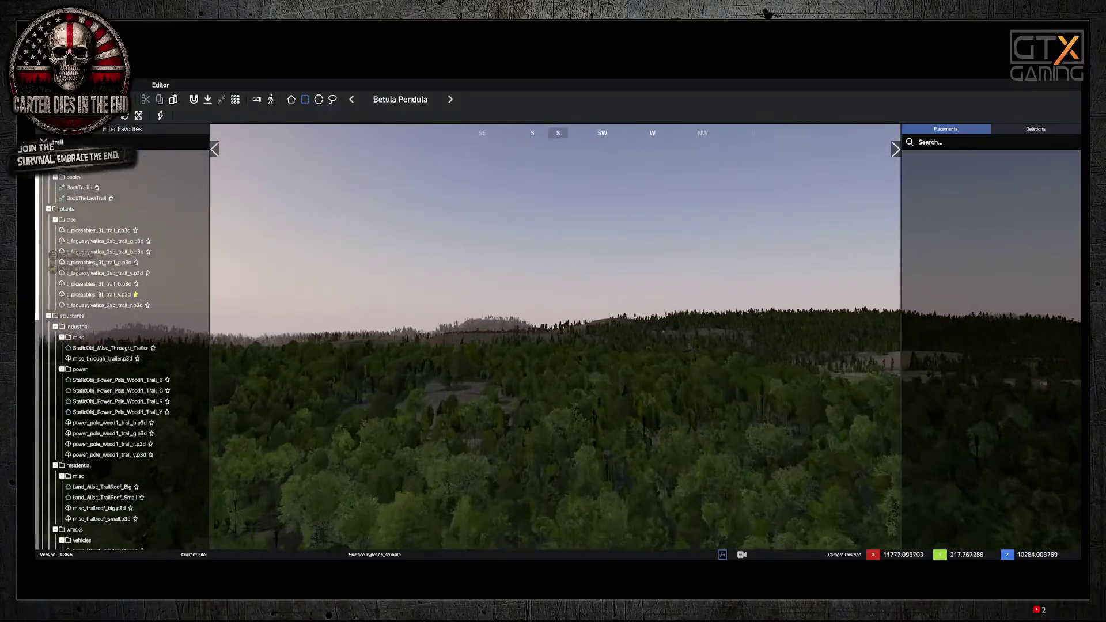
key(w)
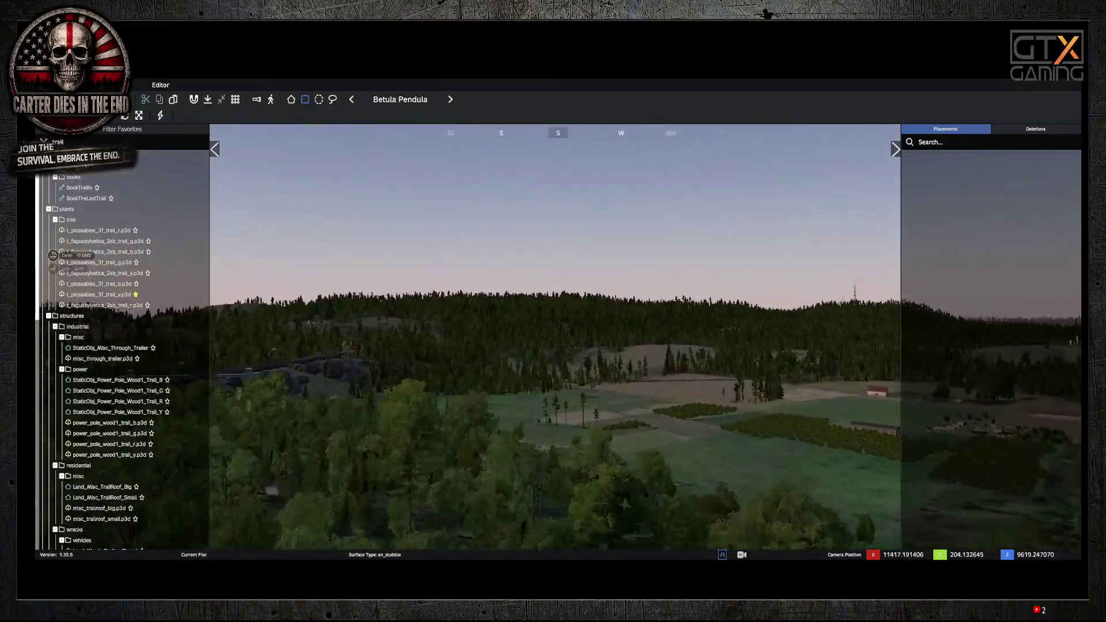
key(w)
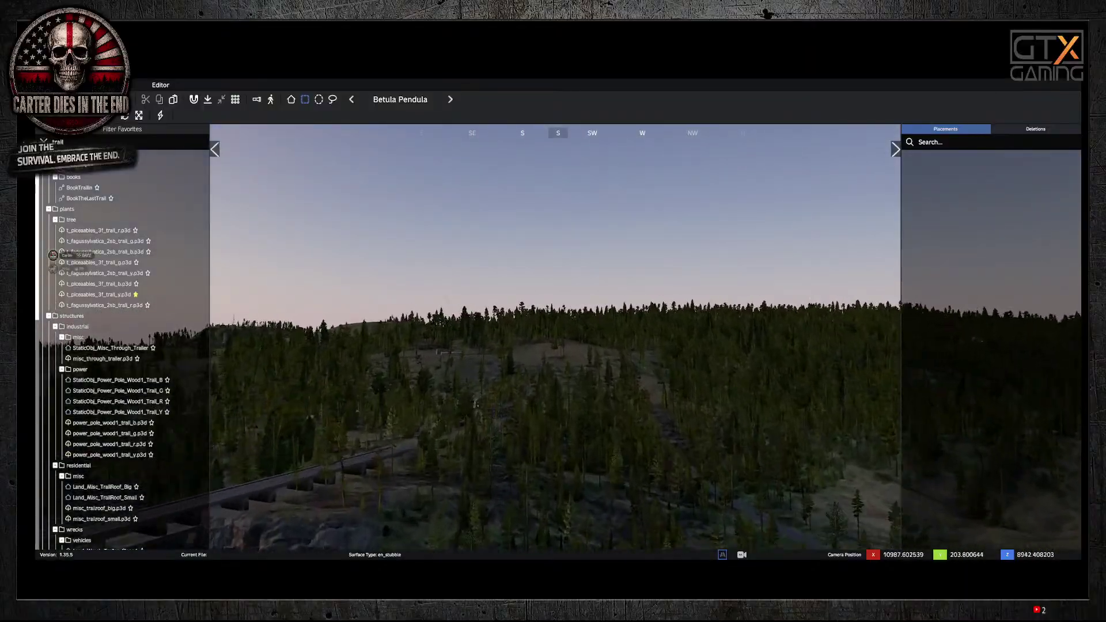
key(w)
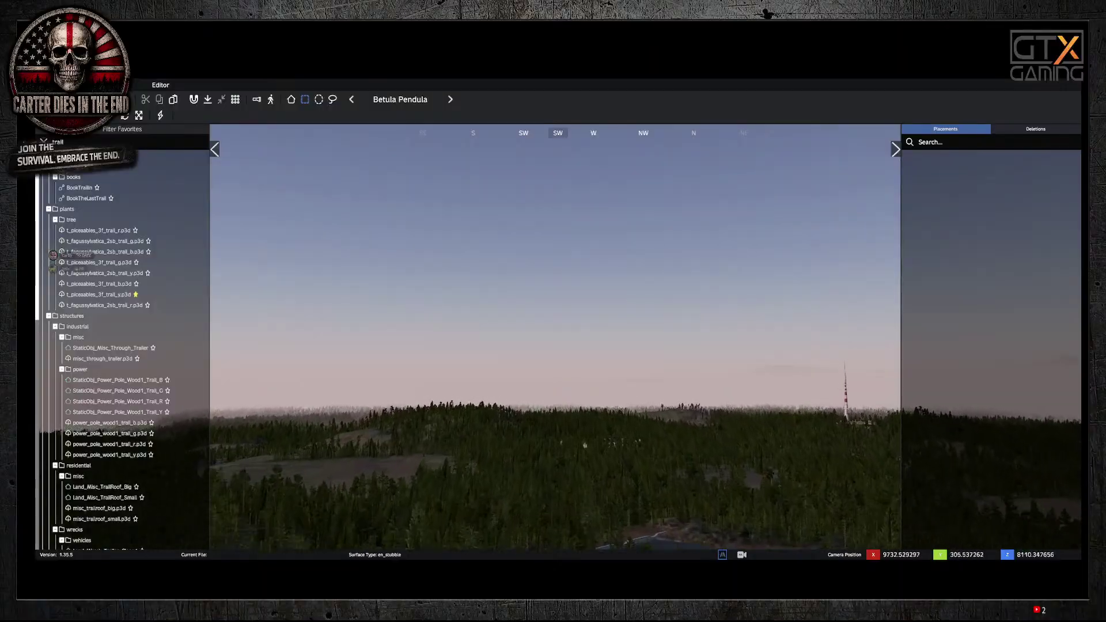
key(w)
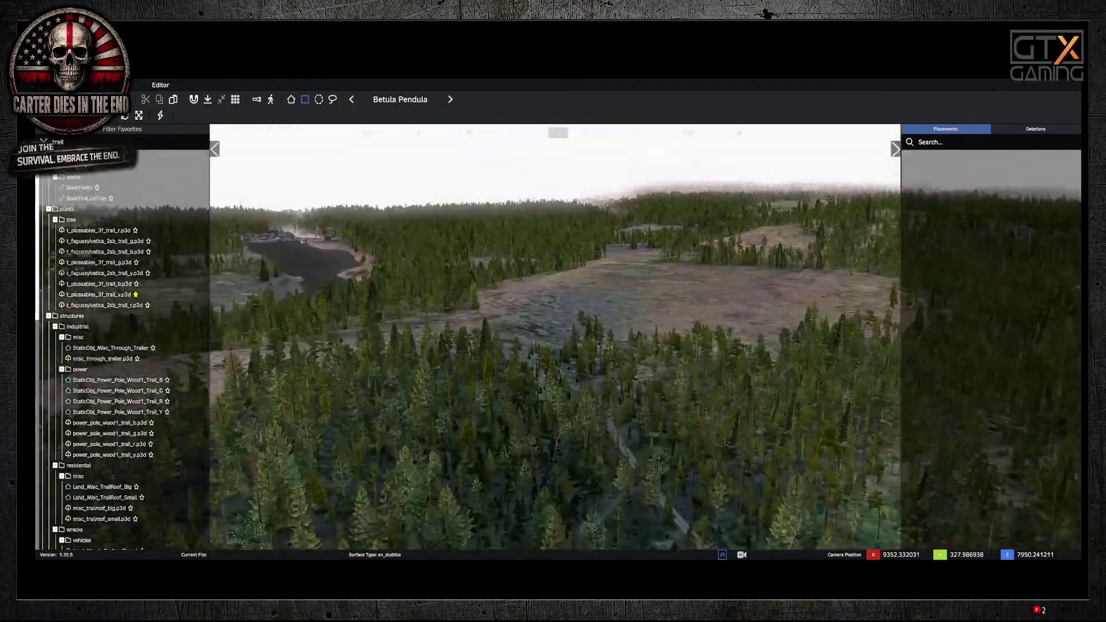
Step: Raise the camera high above the forest and survey the terrain westward over the hills, river and settlements
right_drag(555, 337, 691, 288)
key(q)
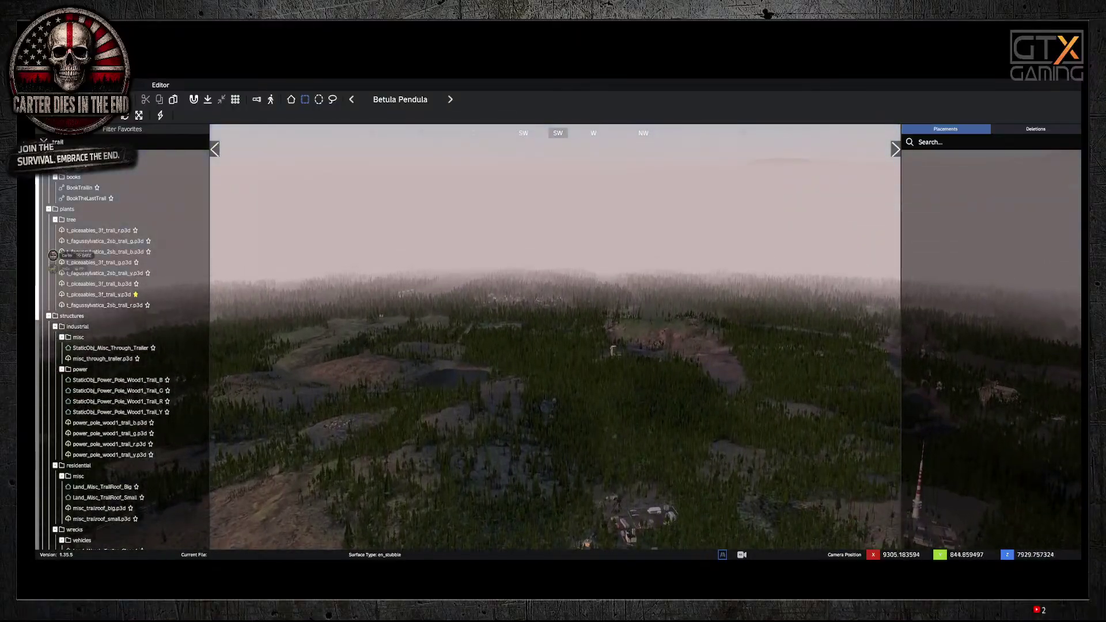
key(w)
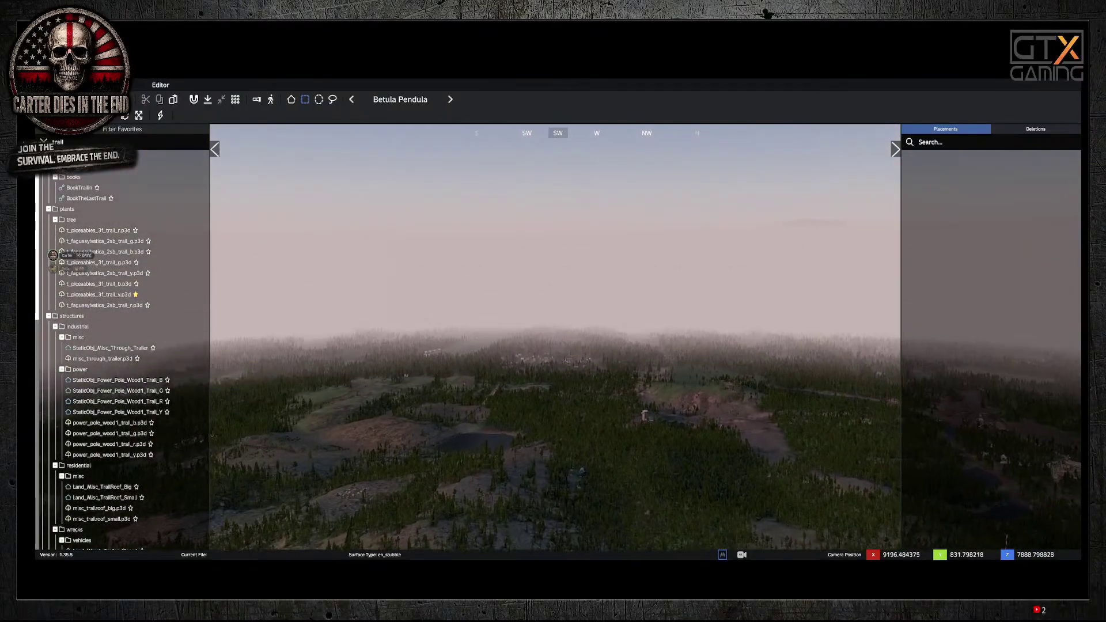
key(w)
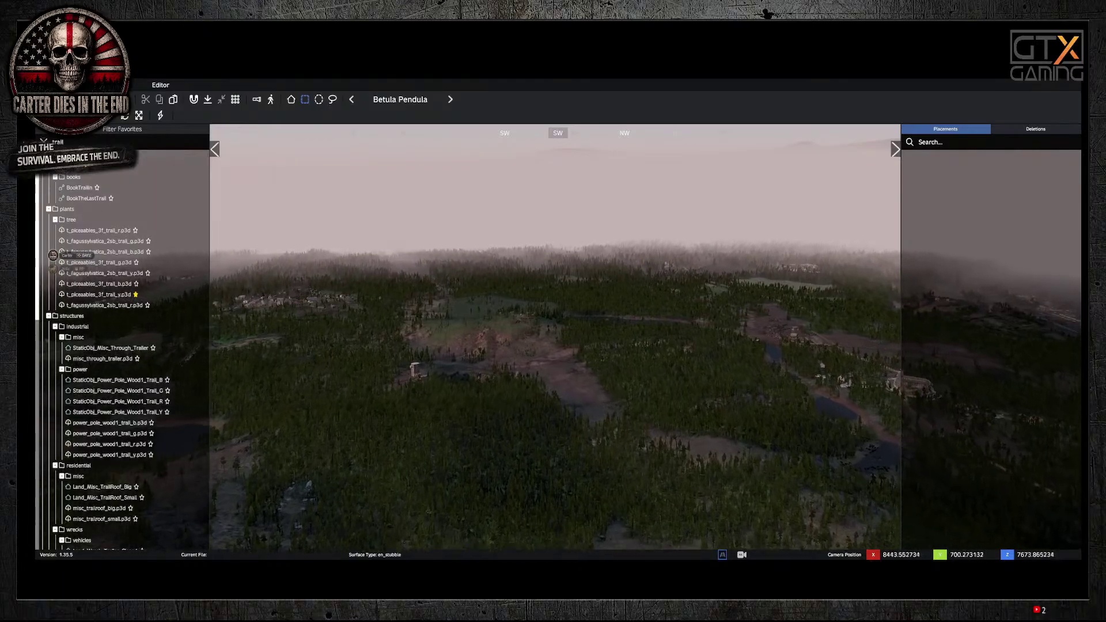
key(w)
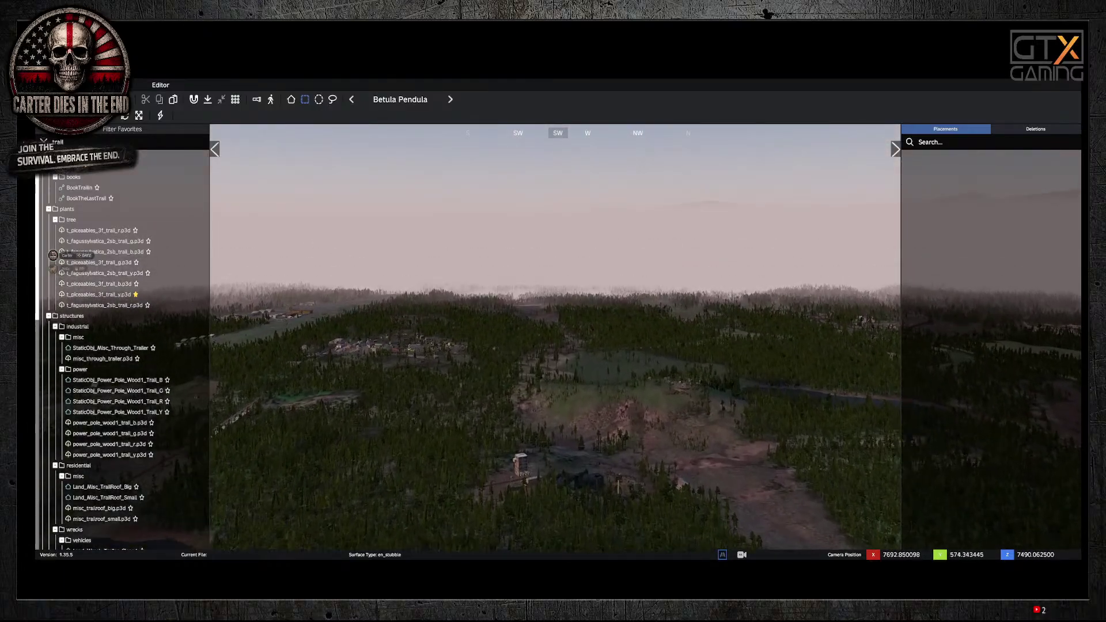
key(w)
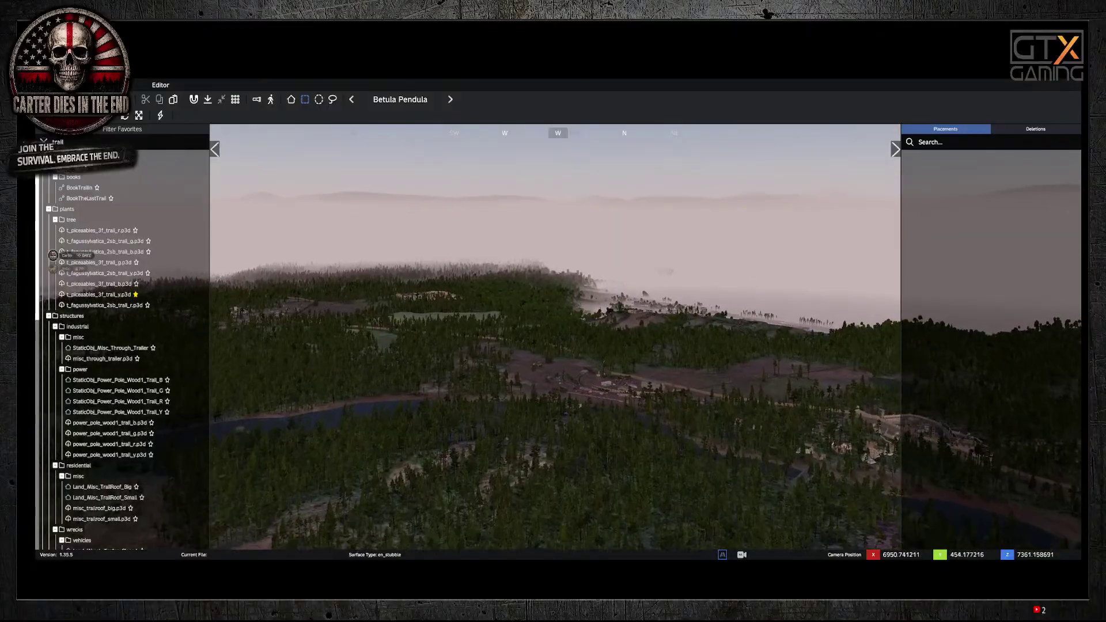
key(w)
key(w)
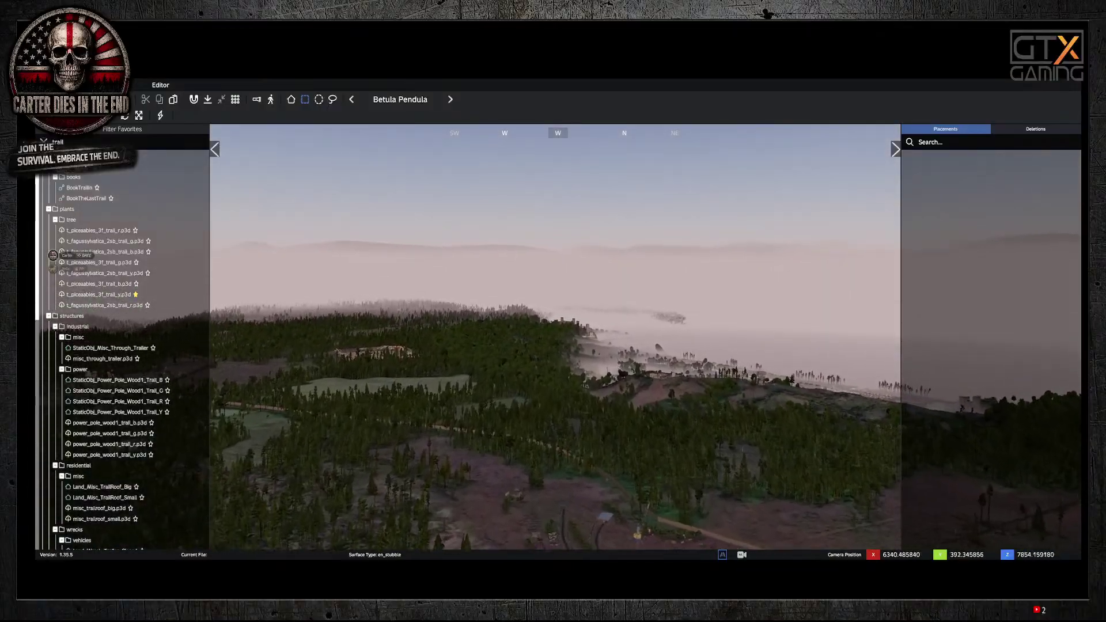
Step: Fly west past the walled compound in the forest and over the storage tanks to the foggy coast
key(w)
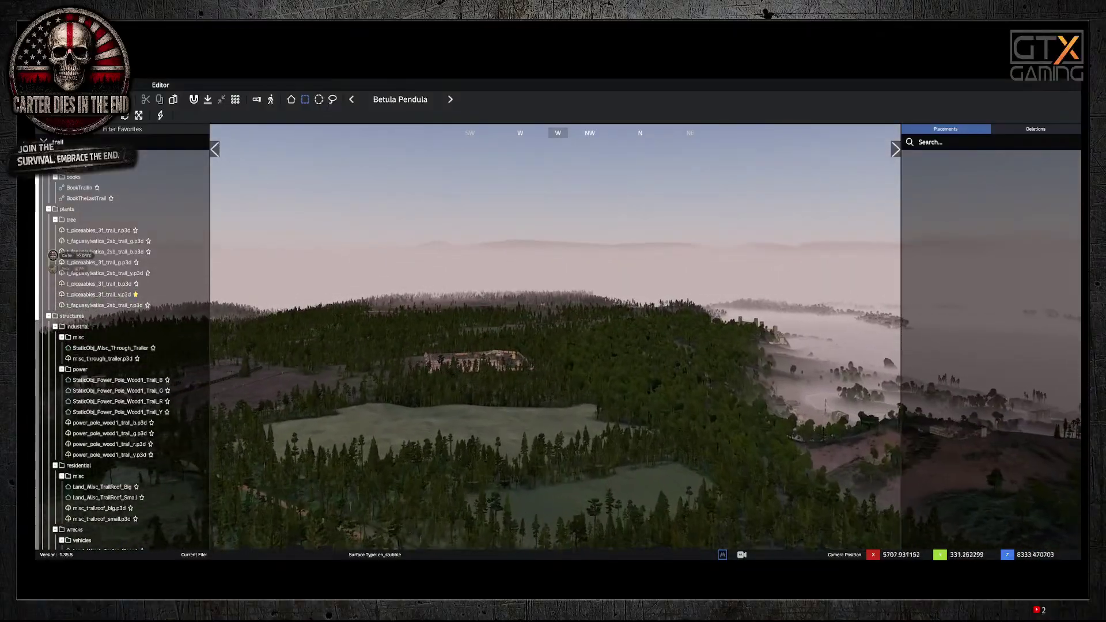
key(w)
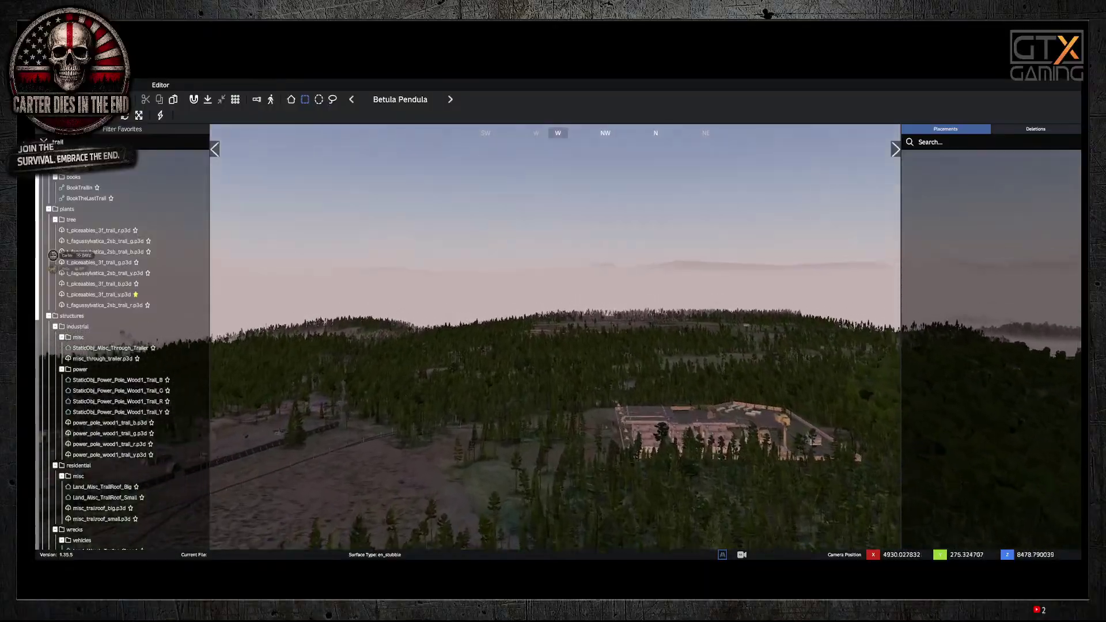
key(w)
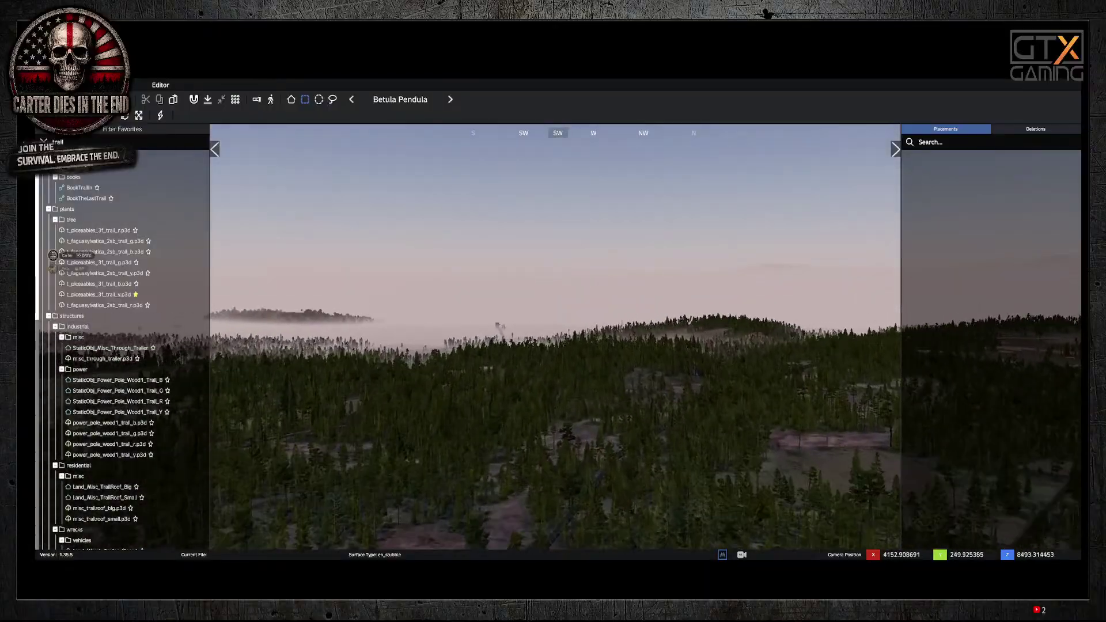
key(w)
key(w)
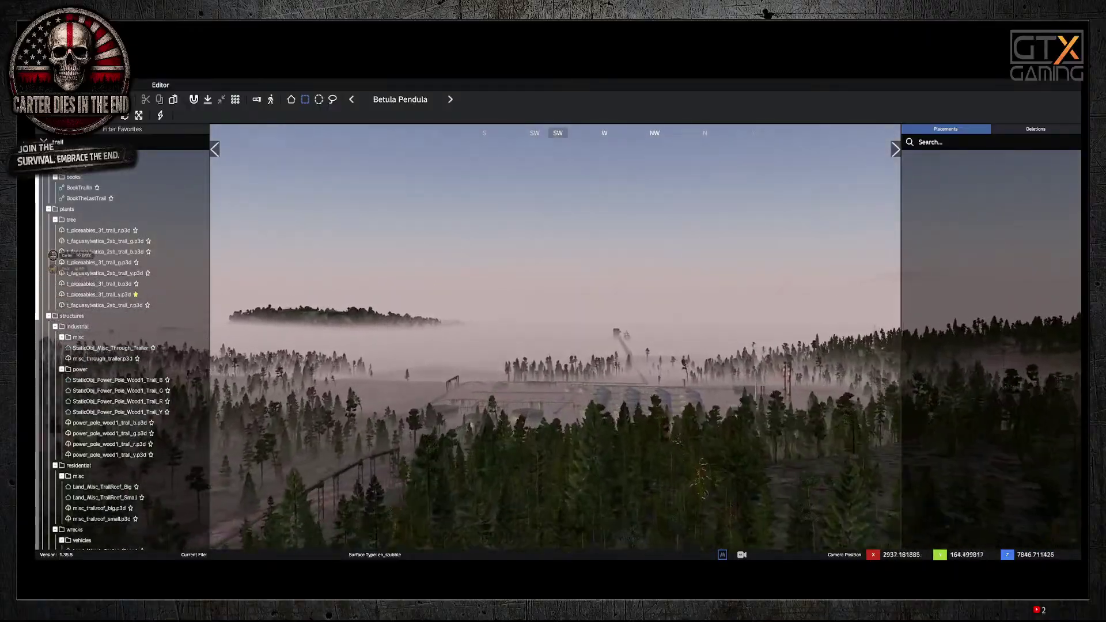
key(w)
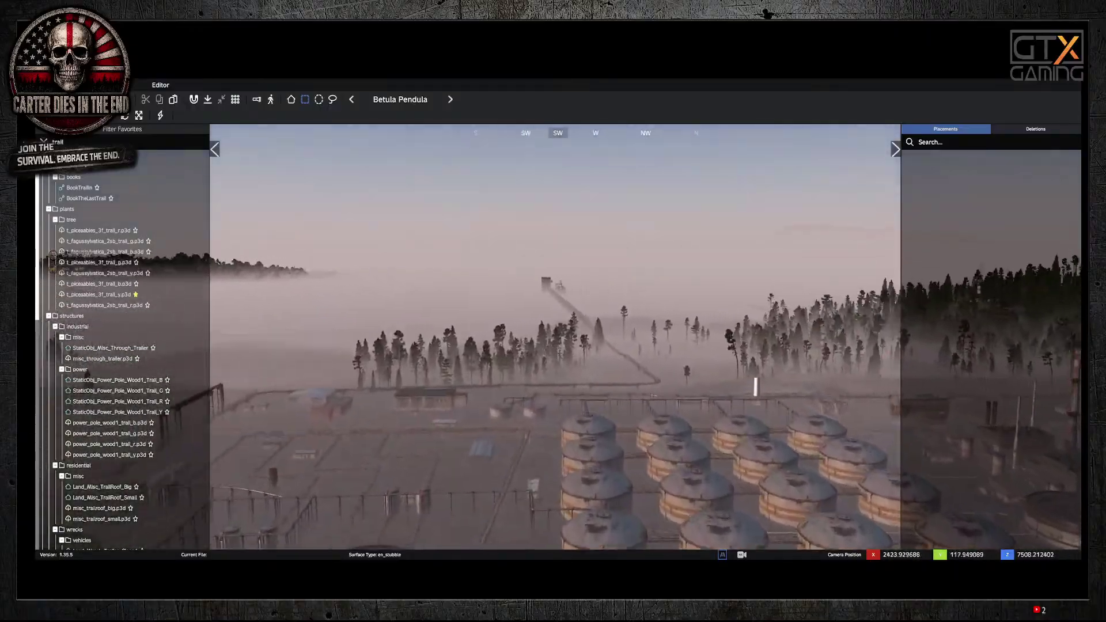
key(w)
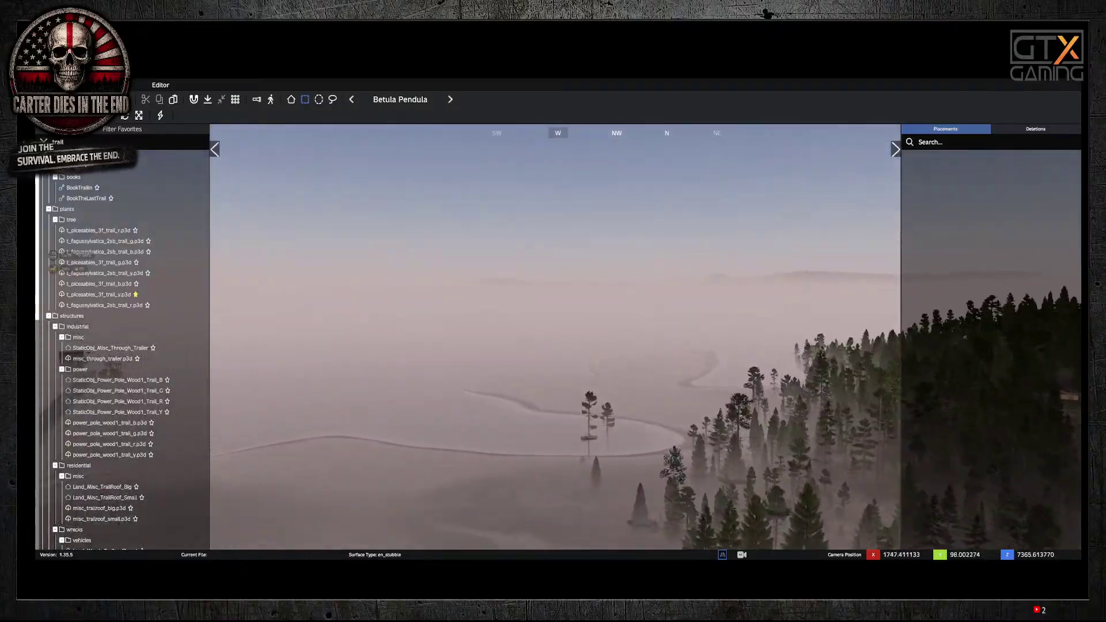
Step: Open the map and examine the roads and forest around Carrefour Selous and the St Johns Hill military base up close
key(m)
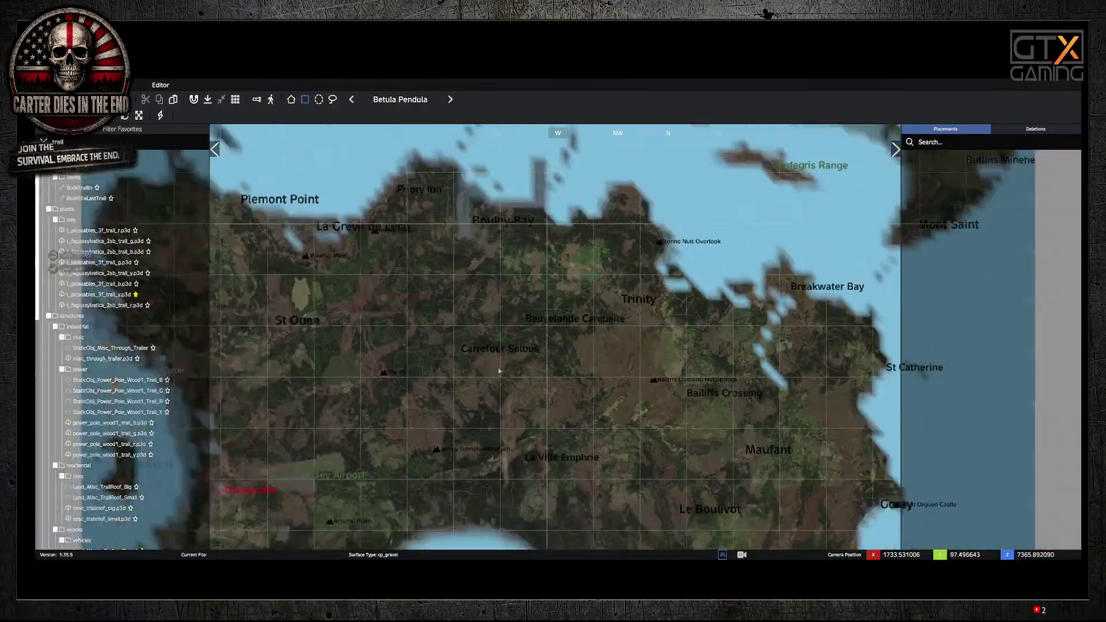
scroll(434, 378, up, 2)
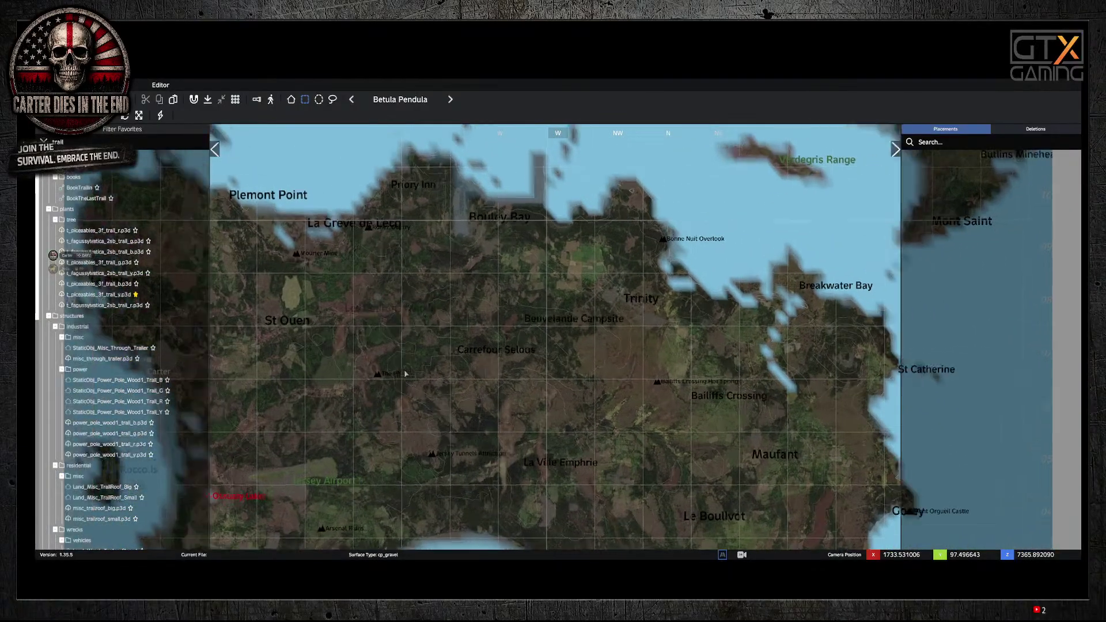
scroll(406, 357, up, 1)
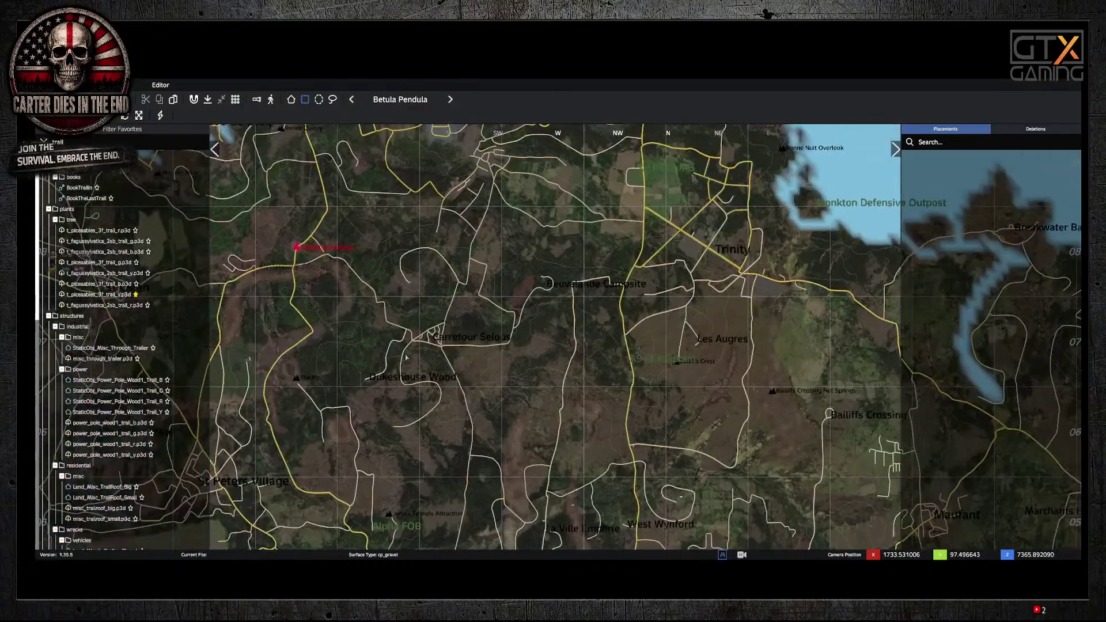
drag(410, 401, 438, 384)
scroll(403, 311, up, 2)
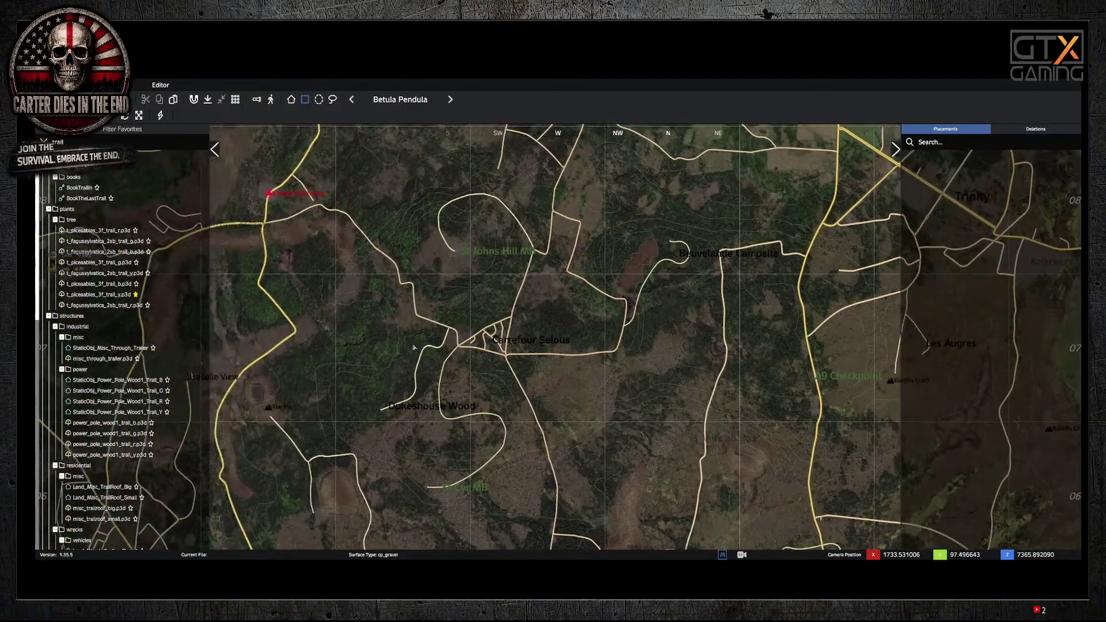
drag(413, 347, 424, 340)
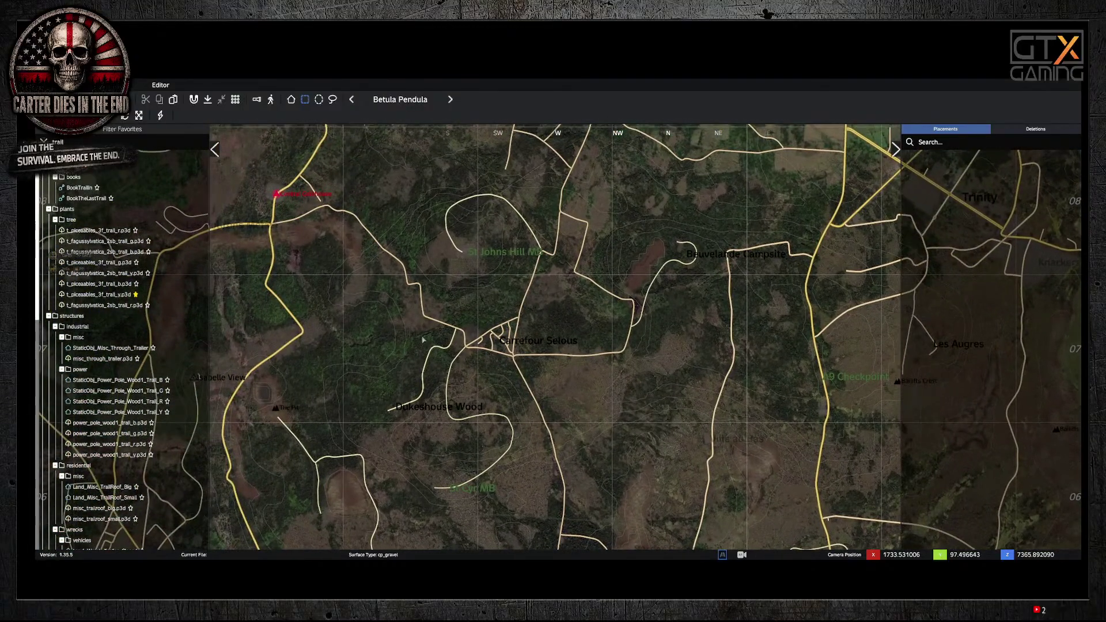
drag(355, 334, 499, 383)
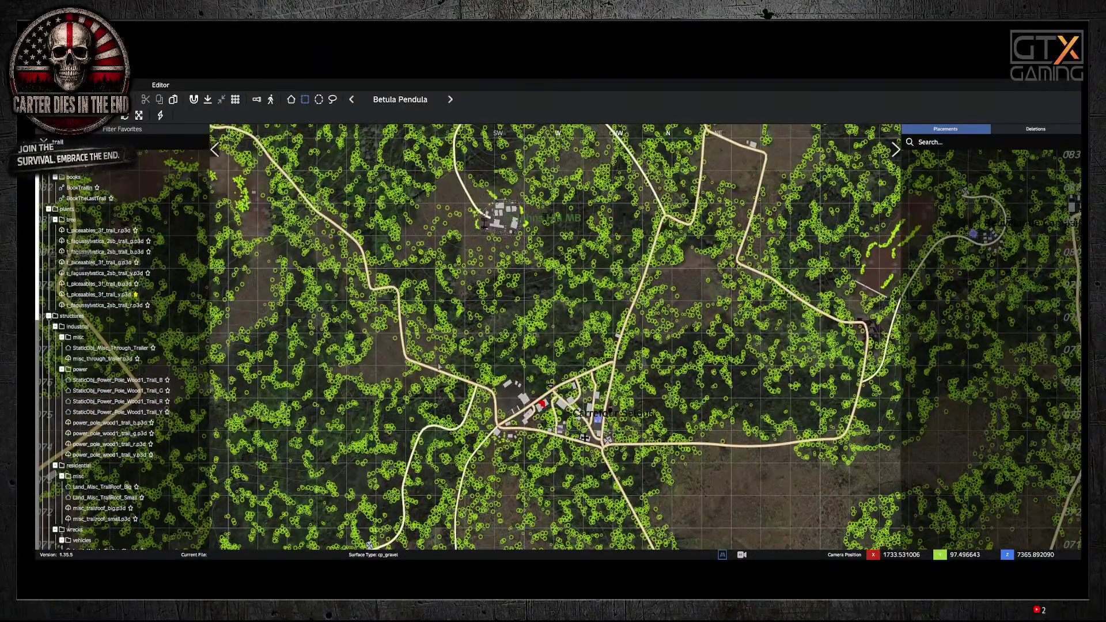
scroll(387, 371, up, 2)
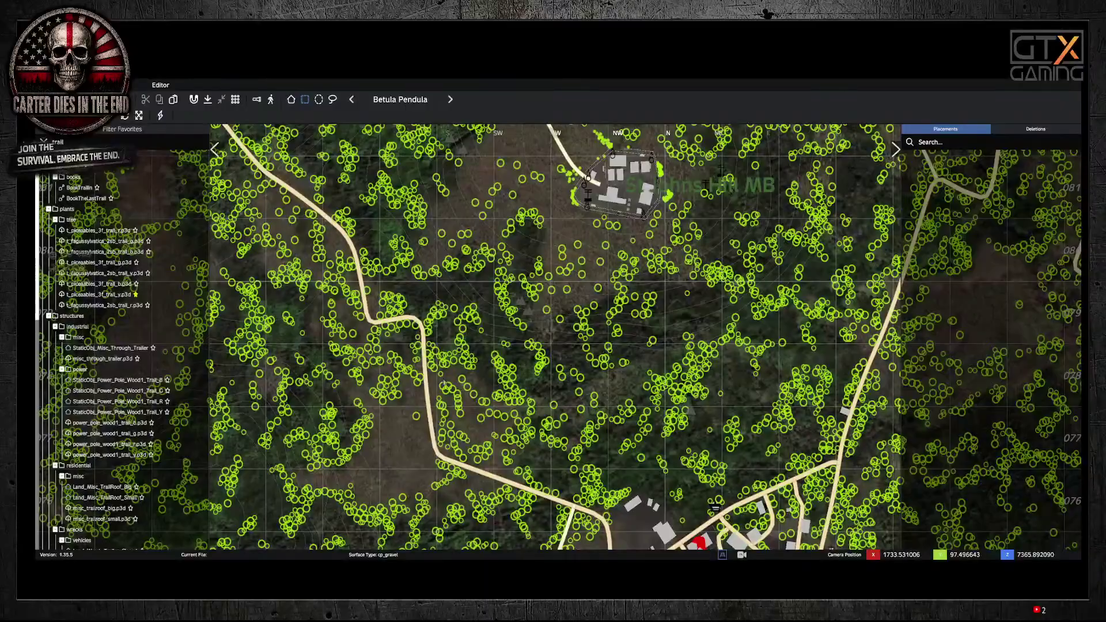
Step: Survey the map from Trinity southeast to Marchants Hill and across the settlements around Maufant
scroll(444, 383, down, 5)
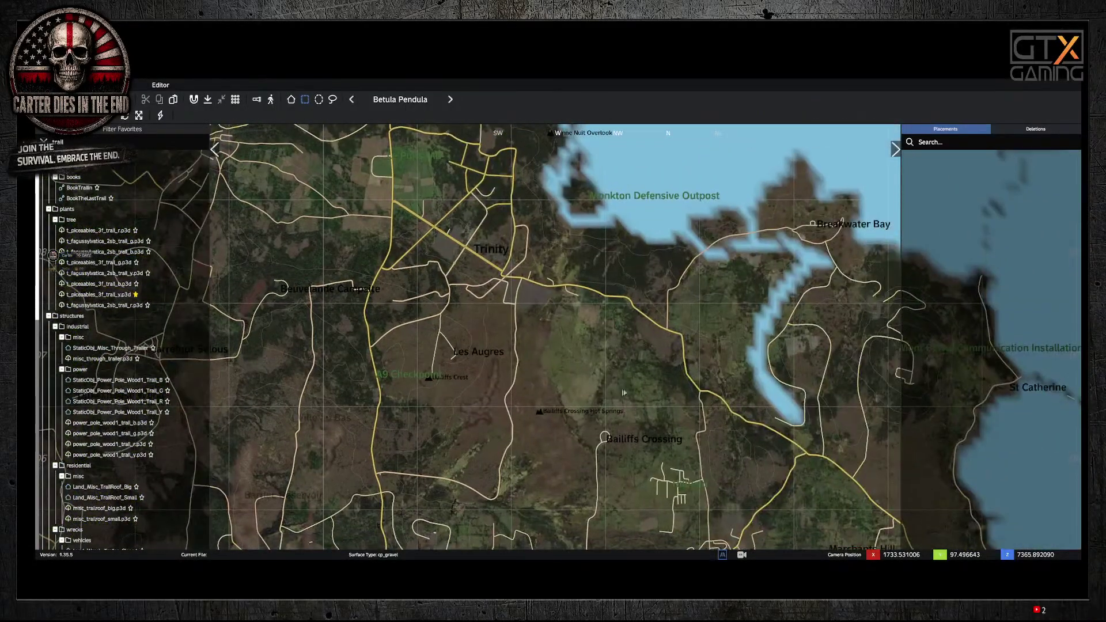
drag(624, 393, 391, 246)
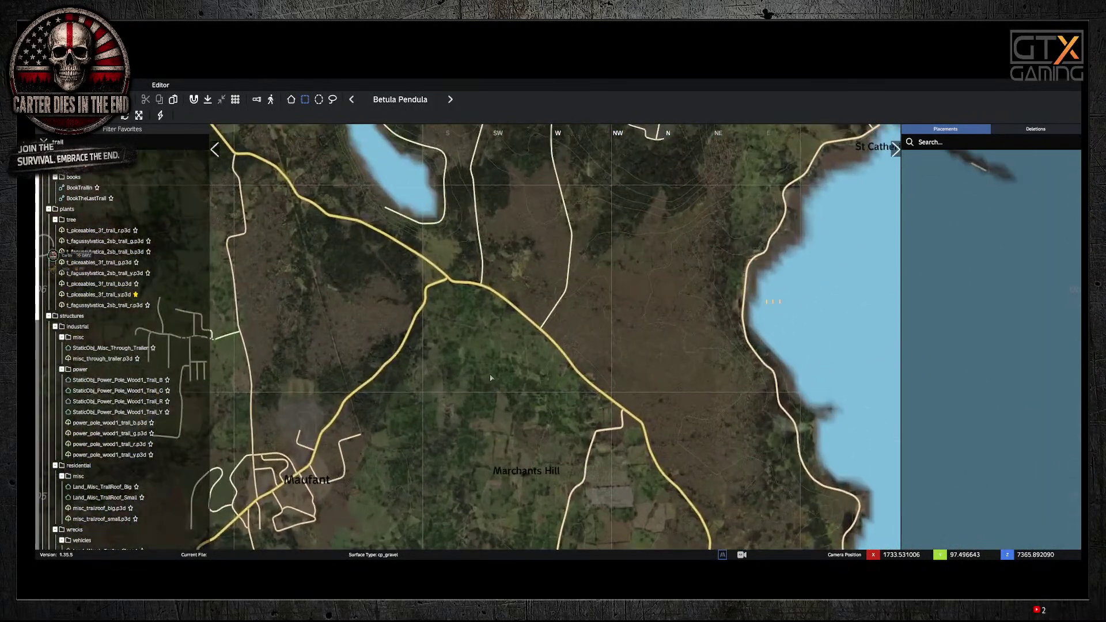
scroll(491, 378, up, 4)
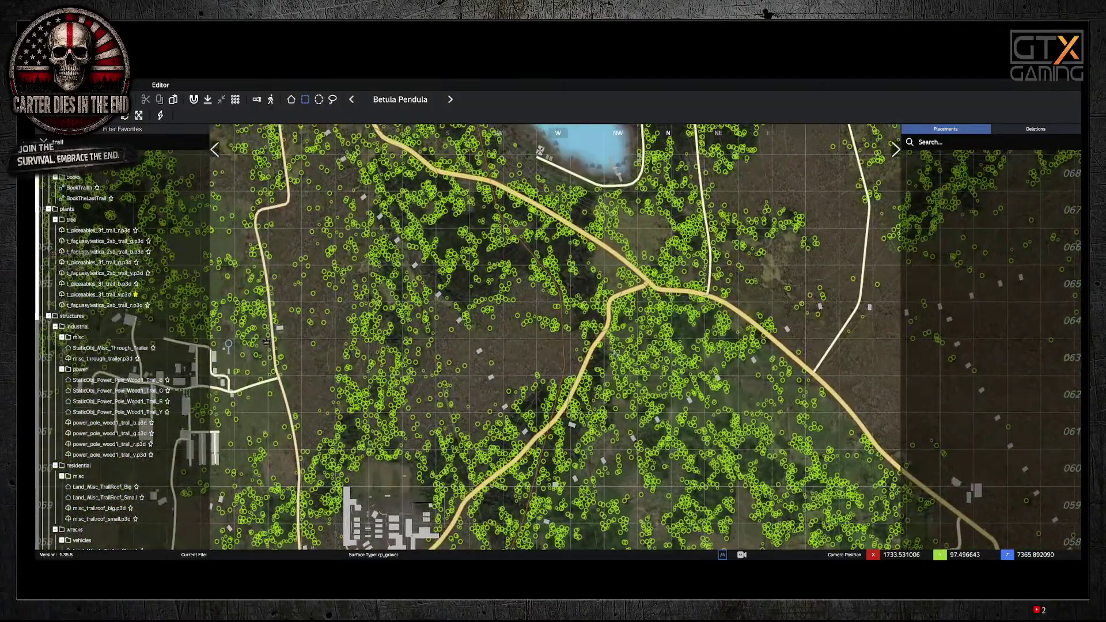
key(a)
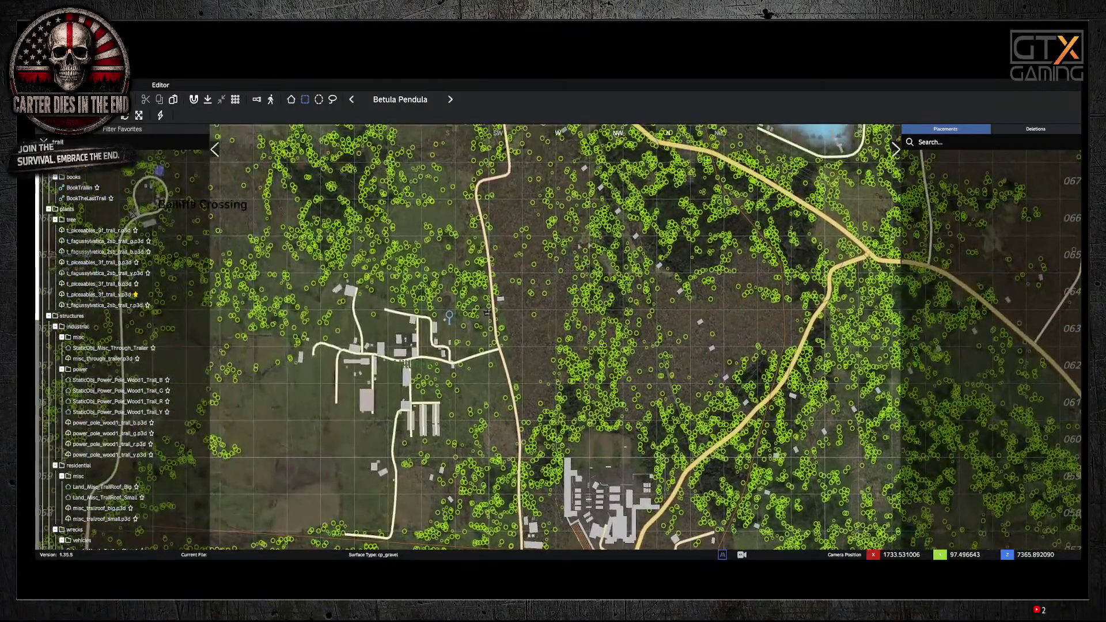
key(s)
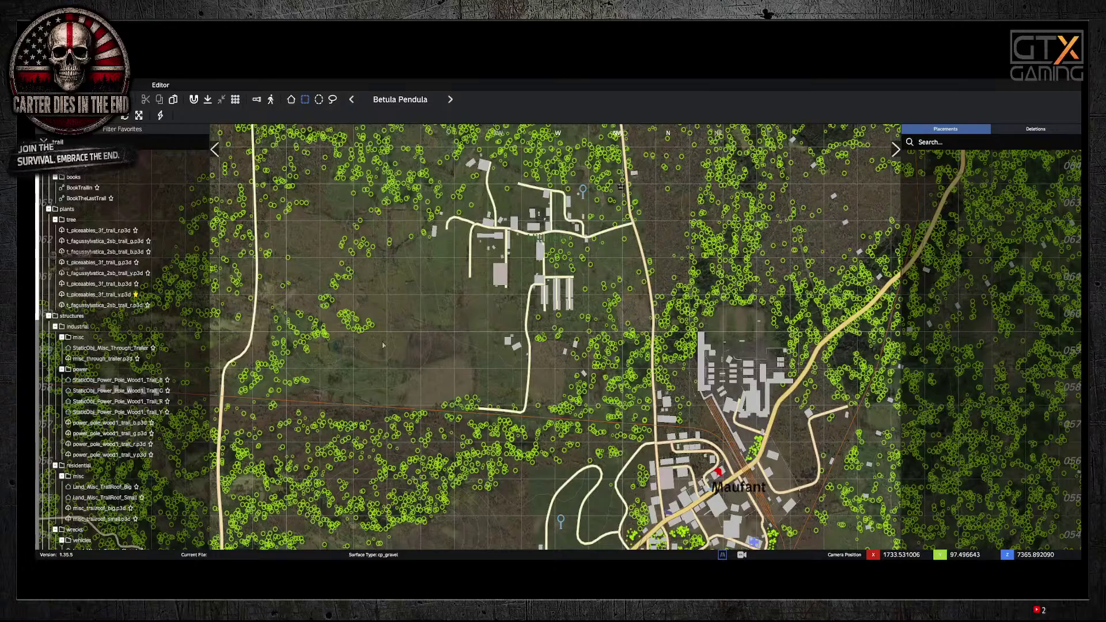
drag(383, 344, 518, 319)
Step: Scan the map west from Maufant past West Wynford to the lake, then move the camera there and look around the lakeside road
key(a)
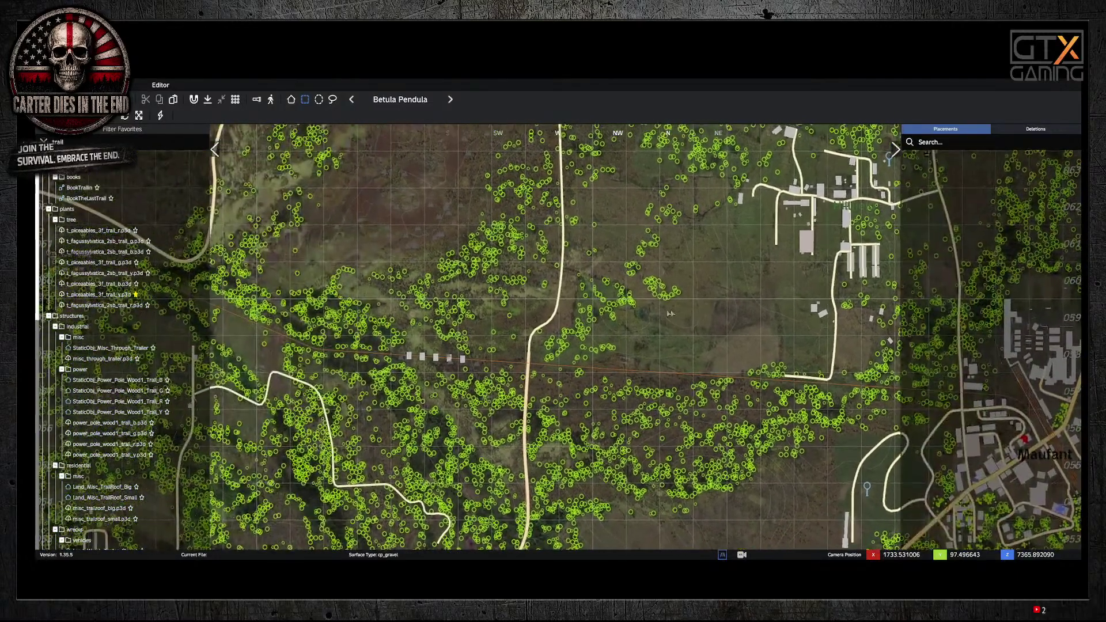
key(a)
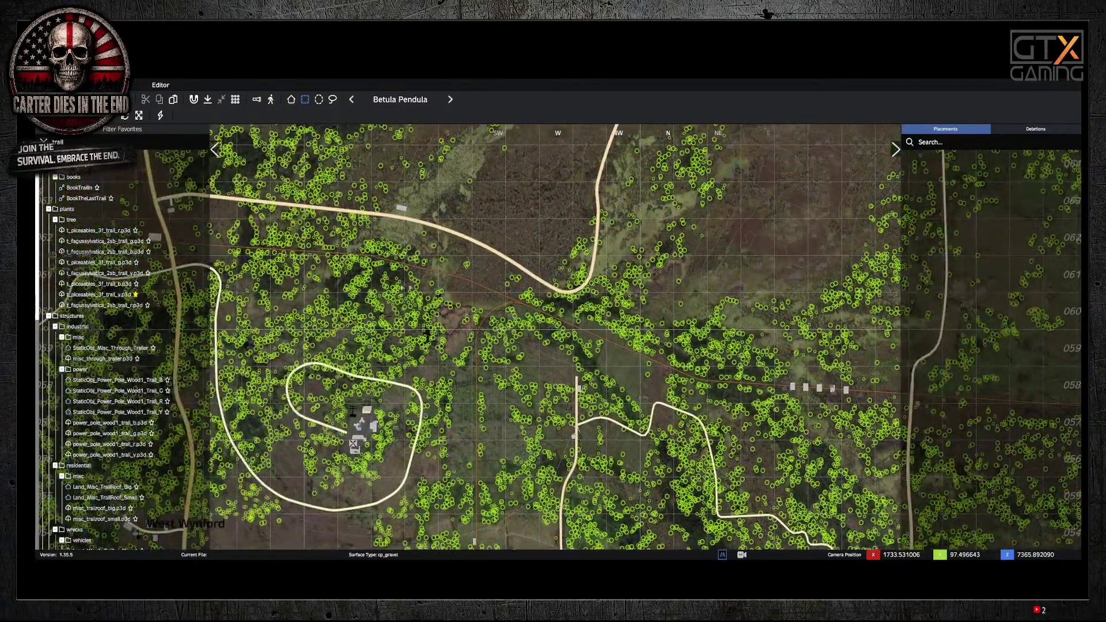
key(a)
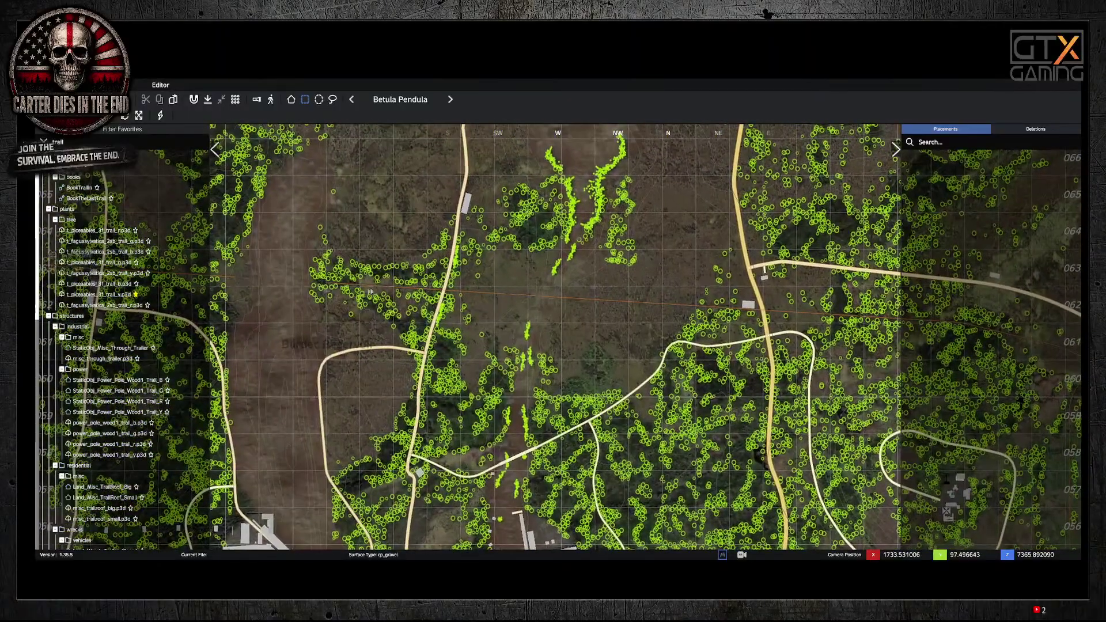
key(a)
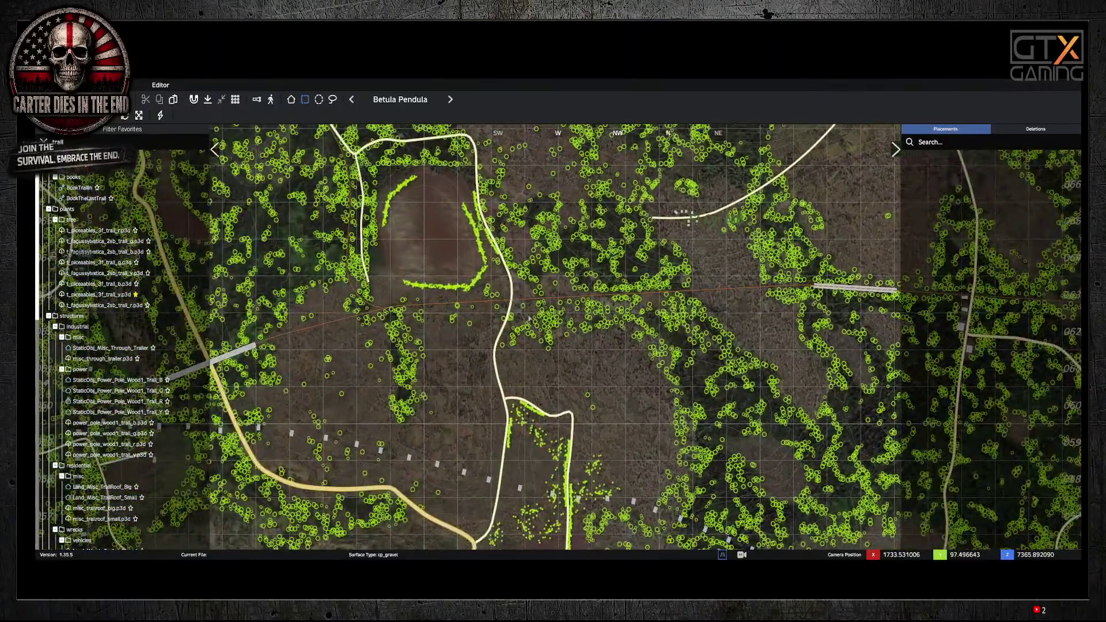
scroll(515, 304, up, 3)
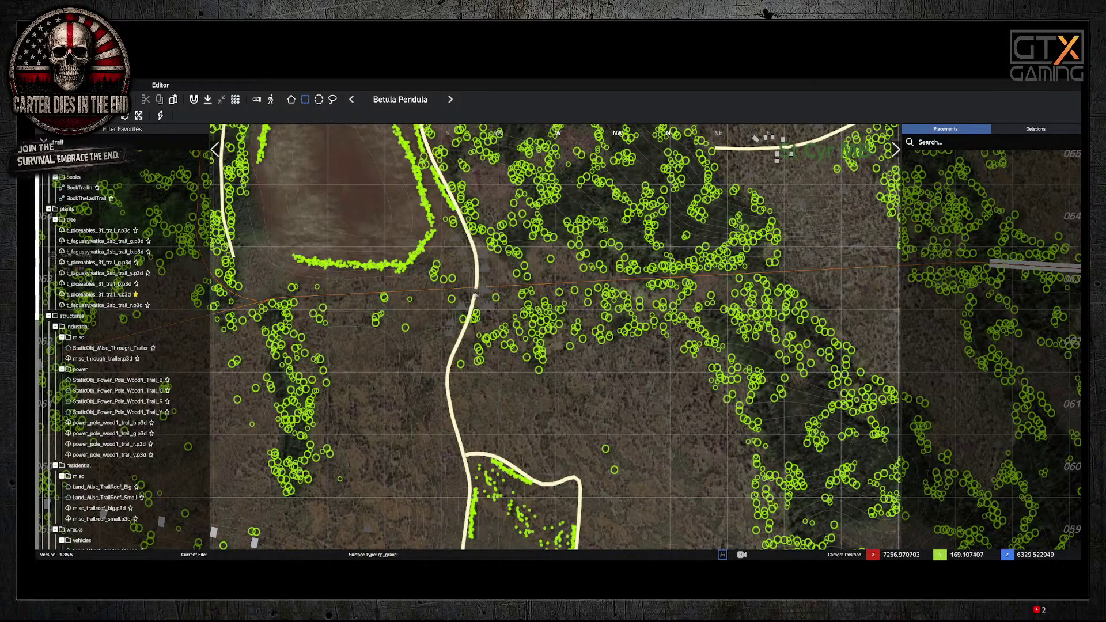
key(m)
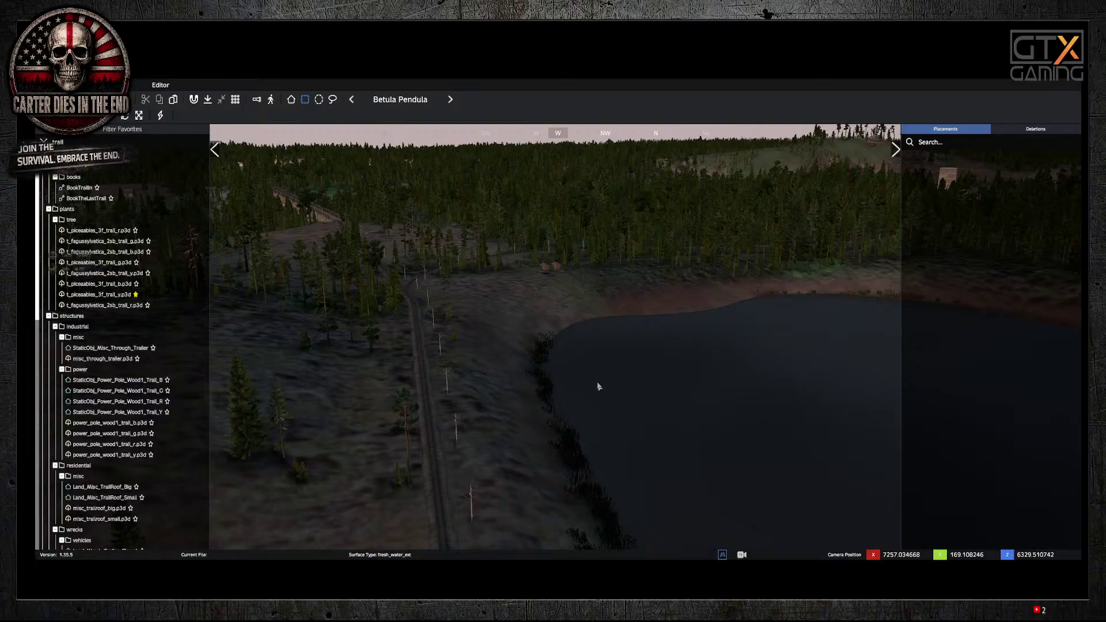
right_drag(597, 383, 538, 226)
right_drag(436, 226, 649, 309)
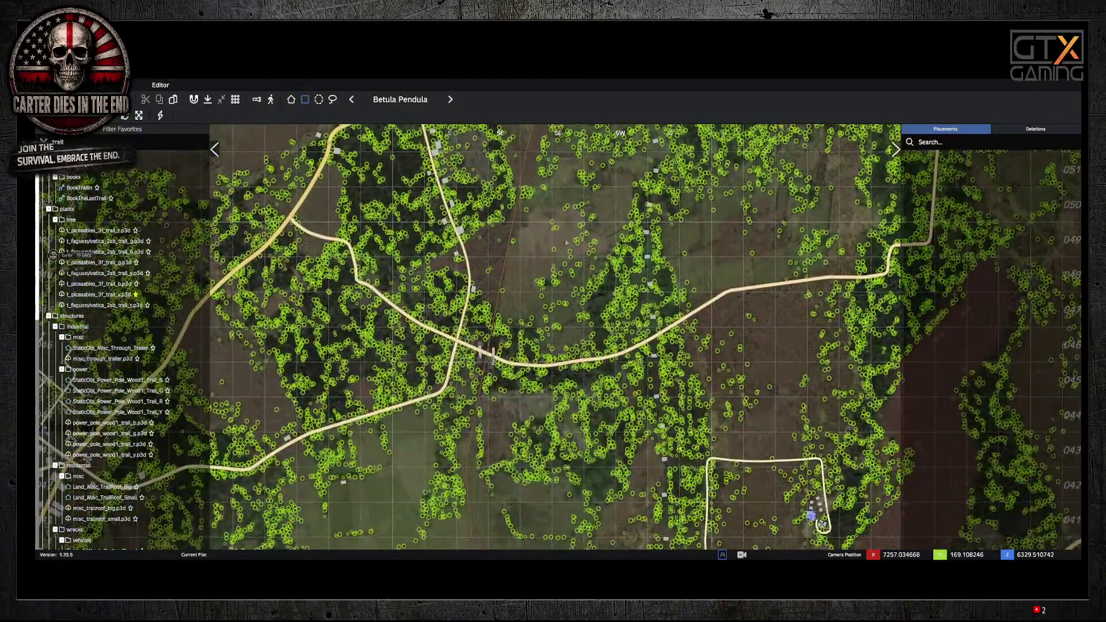
Step: Survey the map southward from the forest crossroads to the south coast near Camp Helpless
right_drag(569, 452, 565, 233)
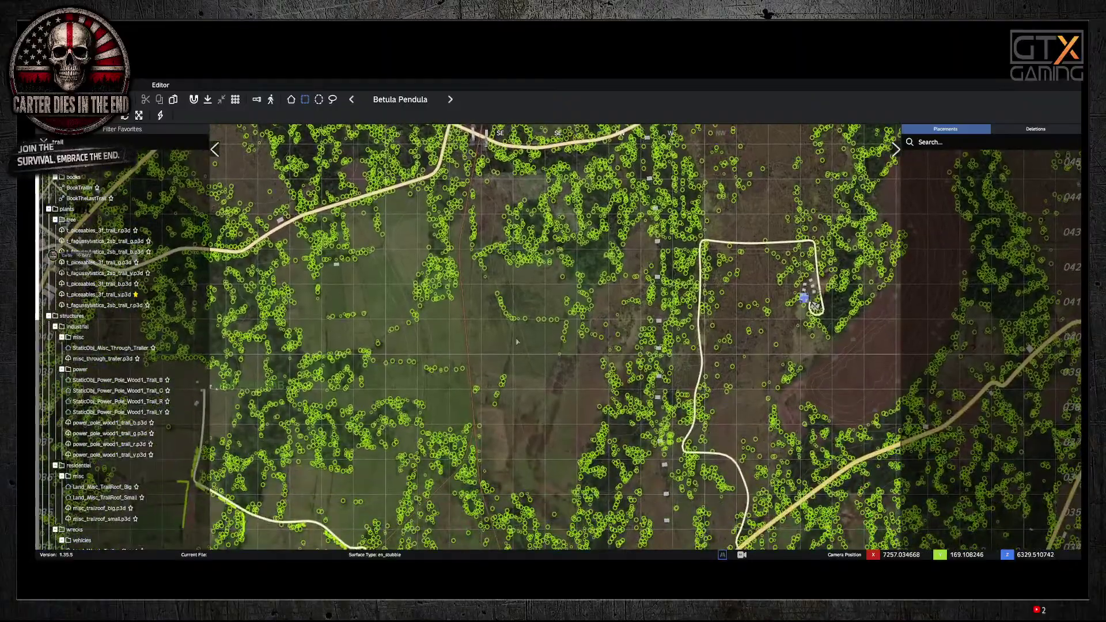
right_drag(581, 489, 471, 80)
right_drag(521, 334, 487, 125)
right_drag(440, 311, 482, 127)
right_drag(369, 357, 623, 235)
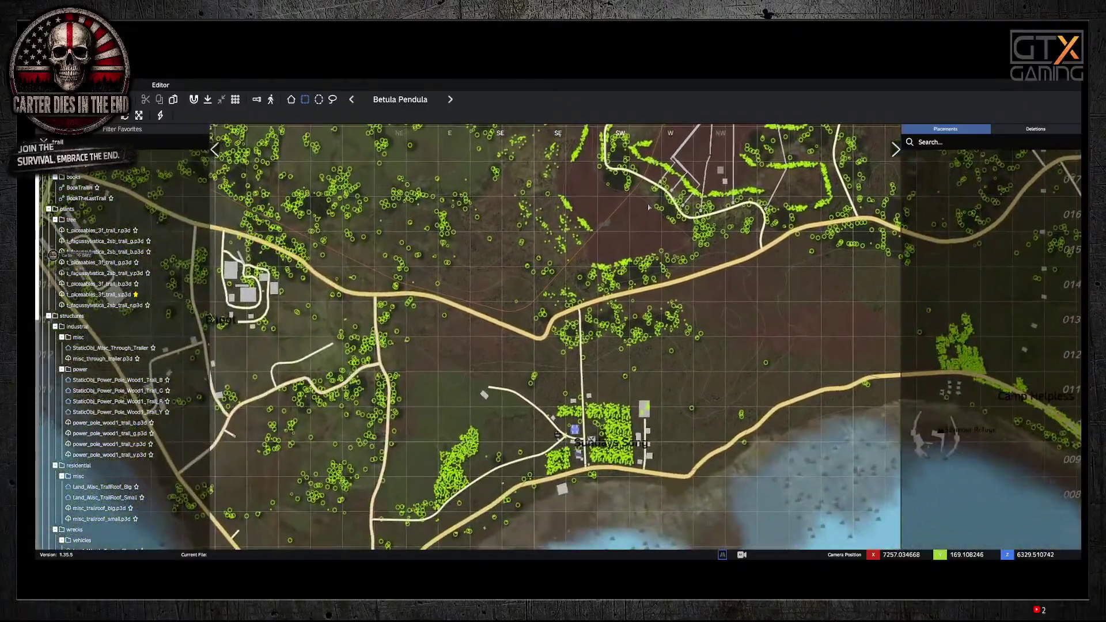
right_drag(345, 226, 639, 277)
right_drag(748, 432, 518, 202)
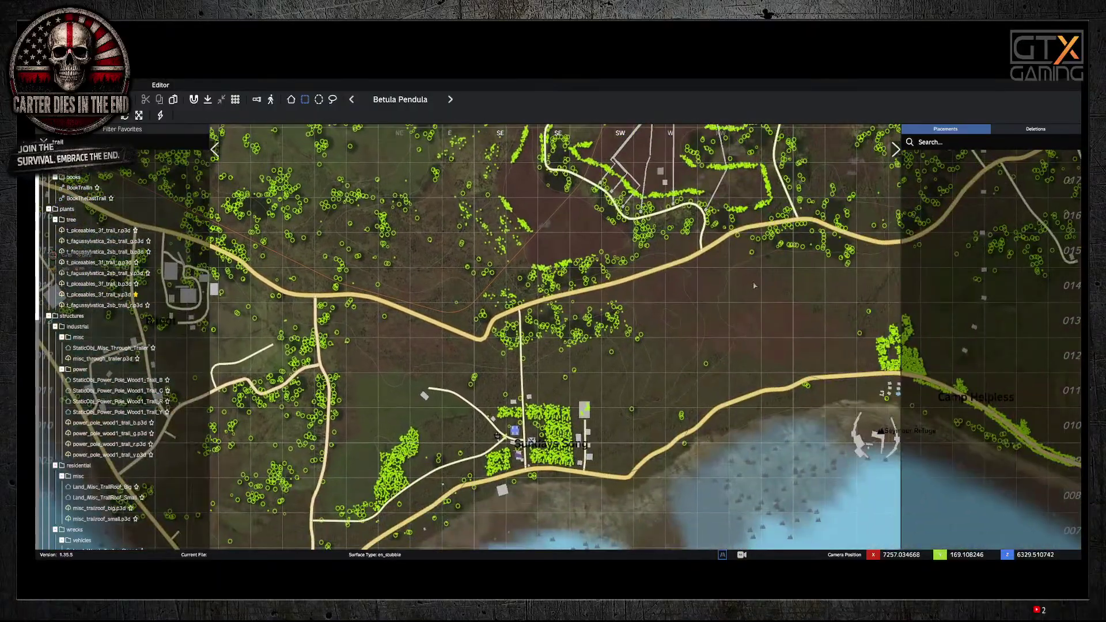
Step: Survey the map eastward to the coast and follow the shoreline road north to Marchants Hill
right_drag(777, 346, 489, 288)
right_drag(806, 375, 597, 346)
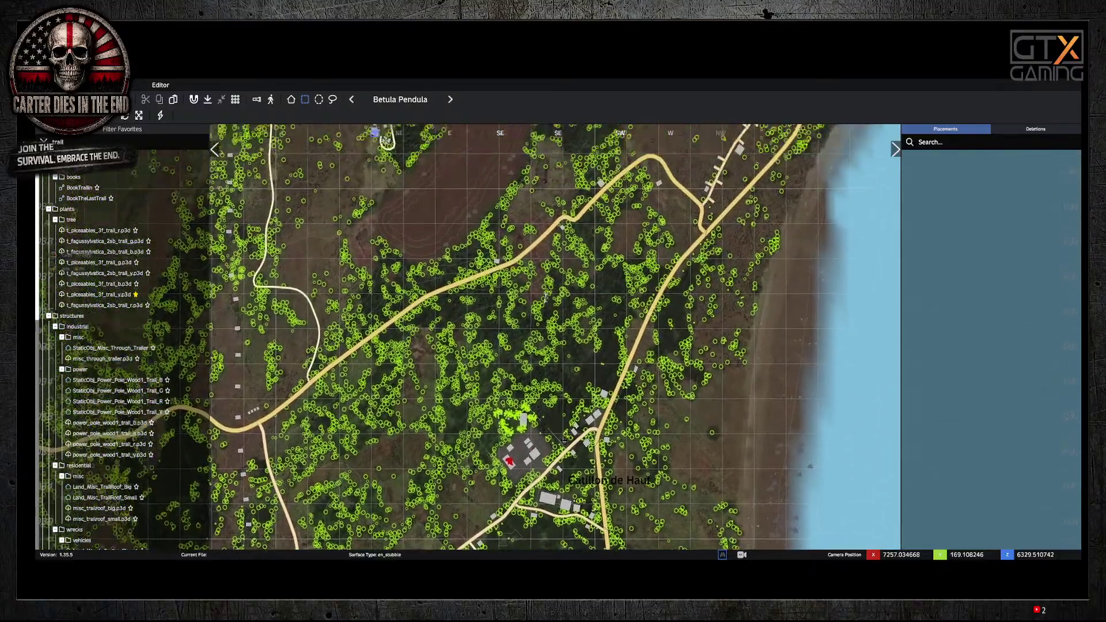
right_drag(545, 297, 527, 389)
right_drag(536, 248, 533, 386)
right_drag(665, 195, 518, 316)
right_drag(536, 234, 521, 329)
right_drag(568, 239, 578, 416)
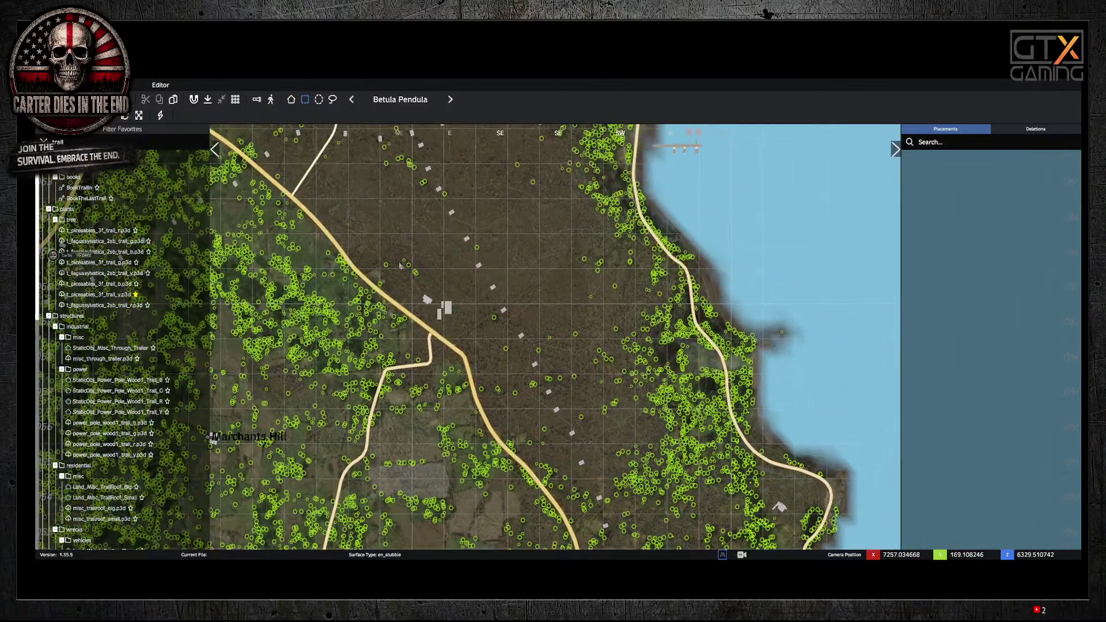
Step: Survey the map north from Marchants Hill past St Catherine to Breakwater Bay and across the river inlet
right_drag(399, 266, 560, 408)
right_drag(554, 232, 516, 409)
right_drag(479, 337, 569, 471)
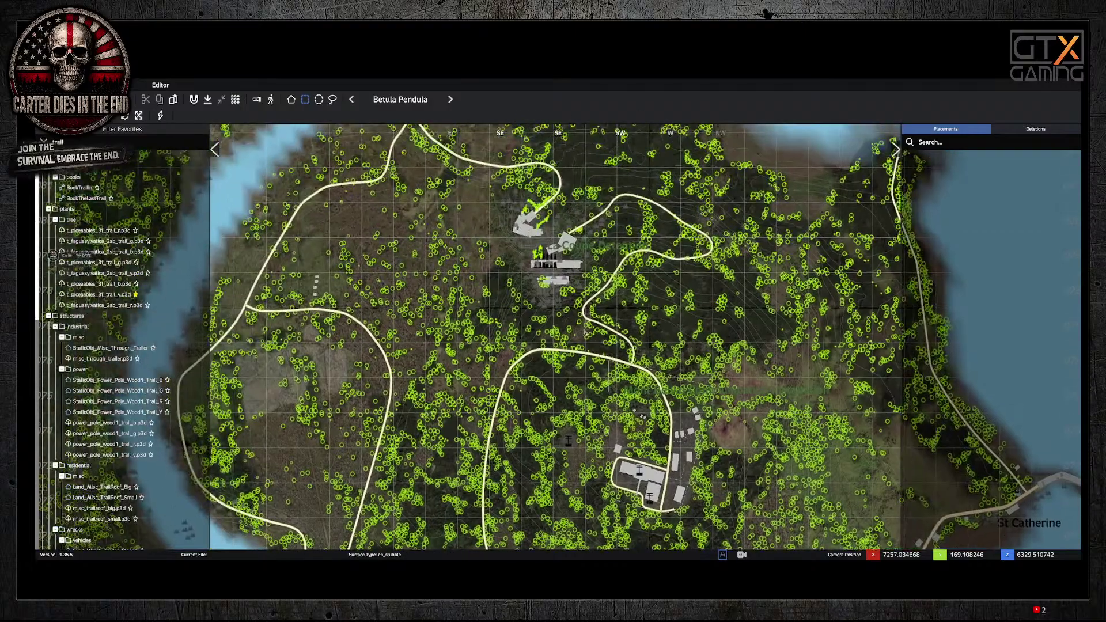
right_drag(570, 265, 854, 521)
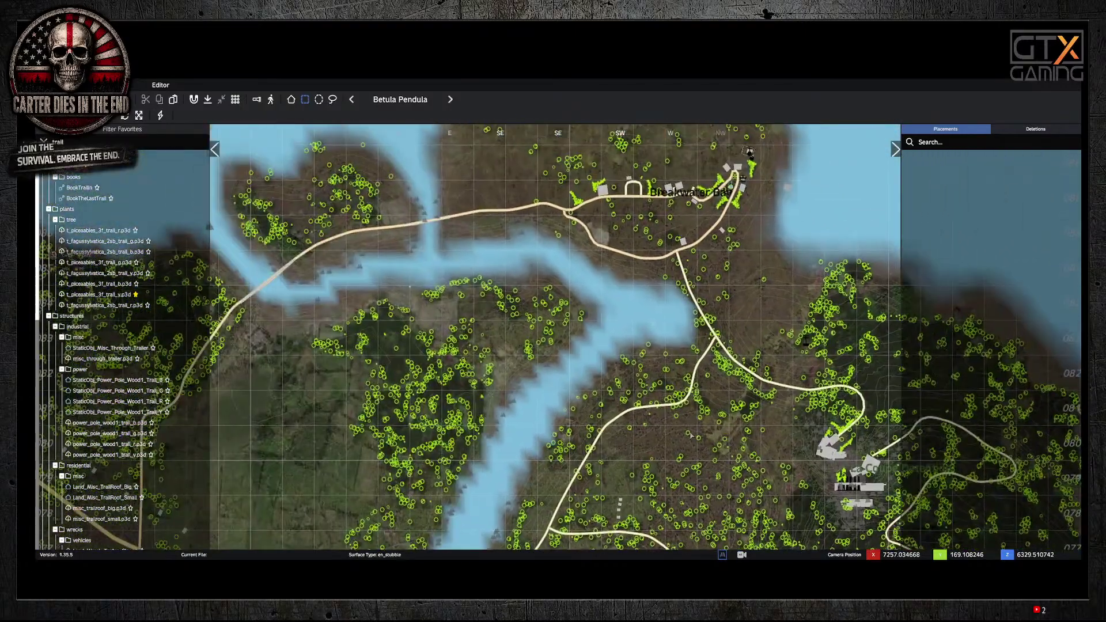
right_drag(434, 328, 685, 294)
right_drag(369, 331, 605, 345)
Step: Survey the map westward from Trinity across the northern towns and forest roads
right_drag(459, 244, 622, 388)
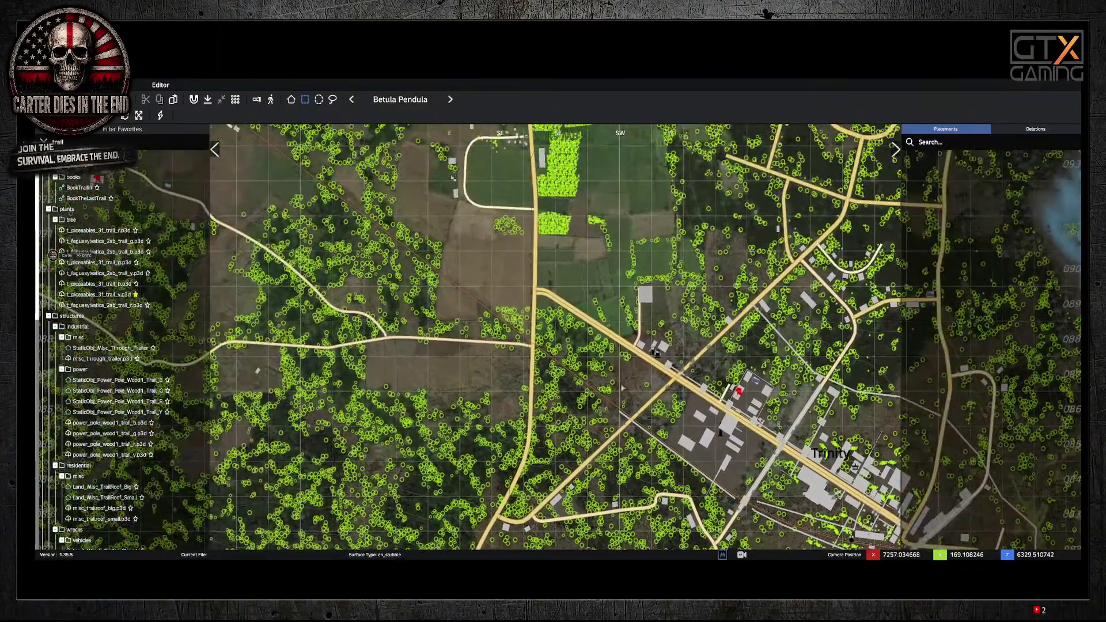
right_drag(481, 287, 653, 411)
right_drag(265, 140, 817, 292)
right_drag(403, 323, 576, 163)
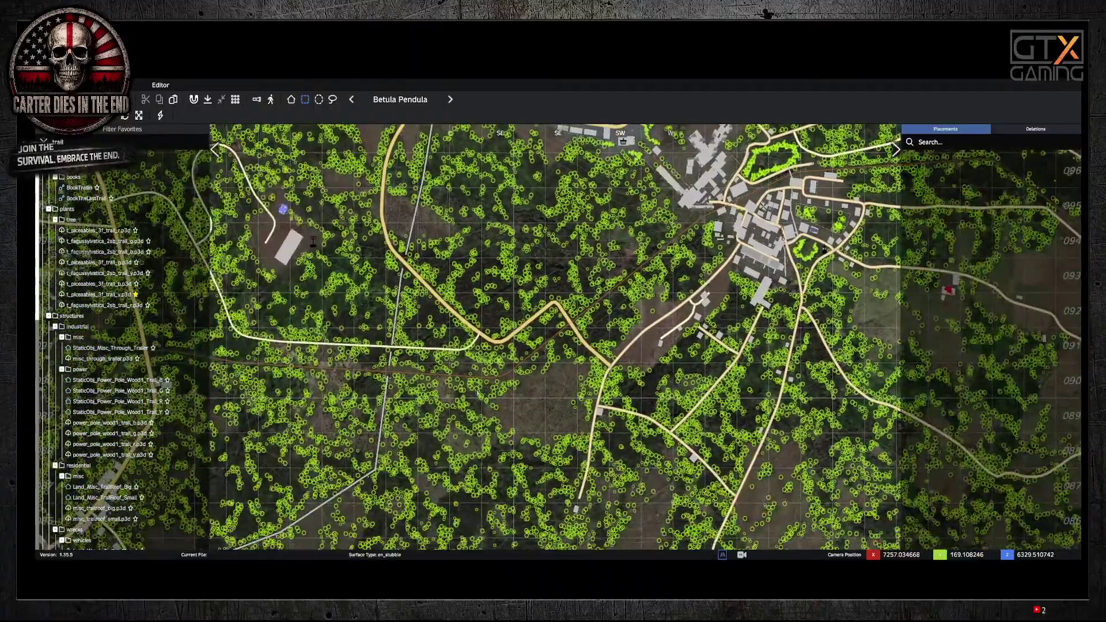
right_drag(438, 288, 581, 271)
right_drag(453, 237, 760, 294)
right_drag(426, 345, 650, 241)
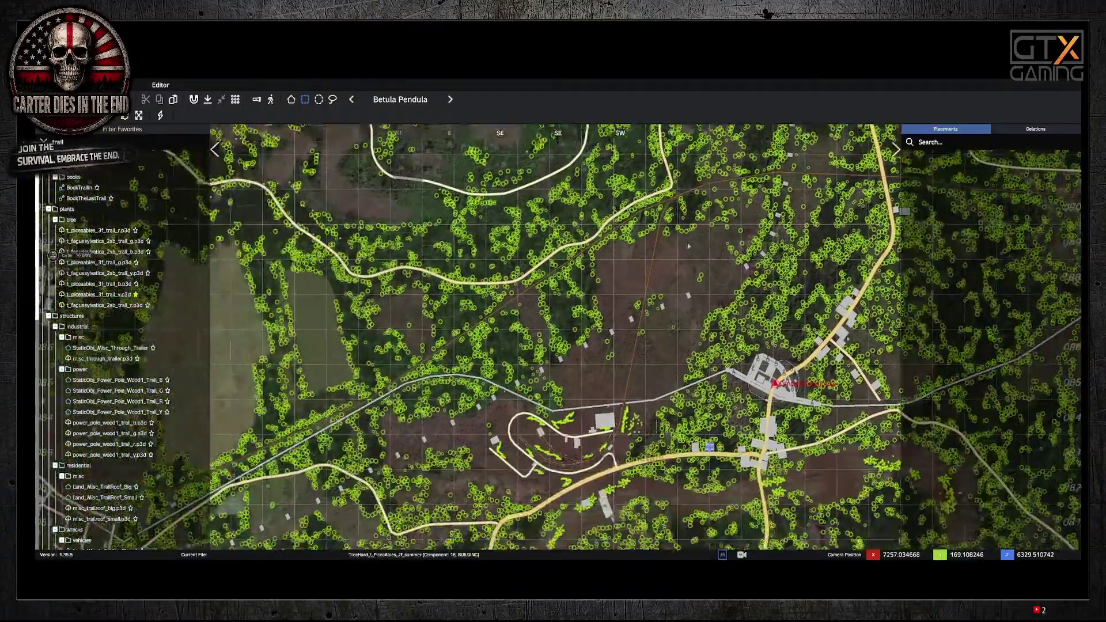
Step: Survey the map westward to St Ouen and up to the north coast around Plemont Point and La Greve de Lecq
right_drag(426, 368, 719, 149)
right_drag(354, 318, 764, 481)
right_drag(345, 230, 545, 432)
right_drag(452, 205, 596, 316)
scroll(524, 262, down, 5)
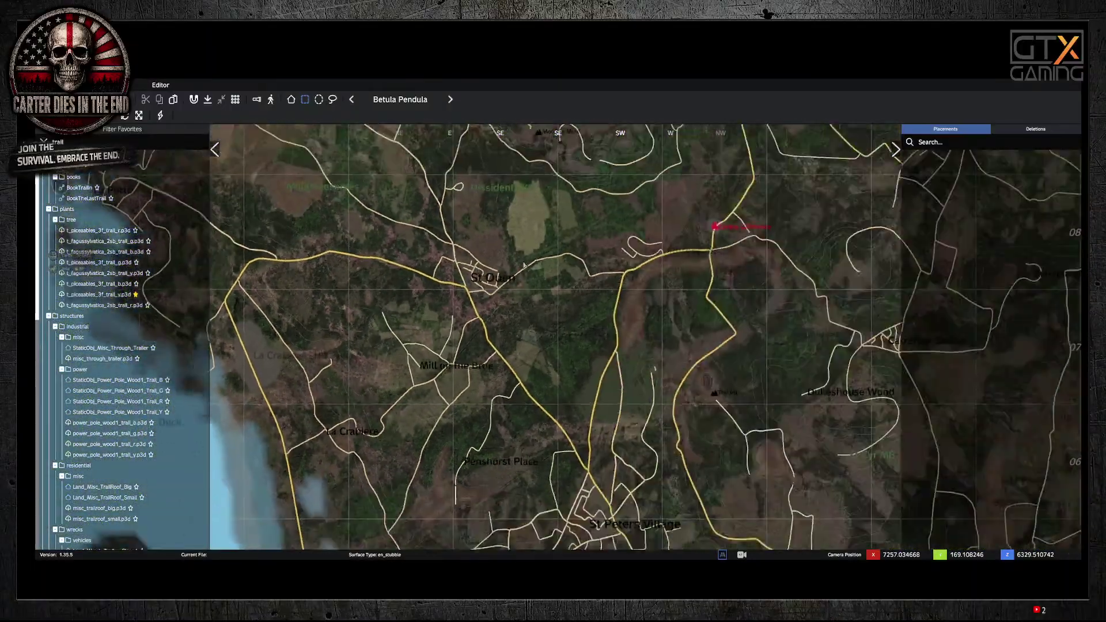
scroll(523, 265, down, 1)
right_drag(714, 174, 629, 343)
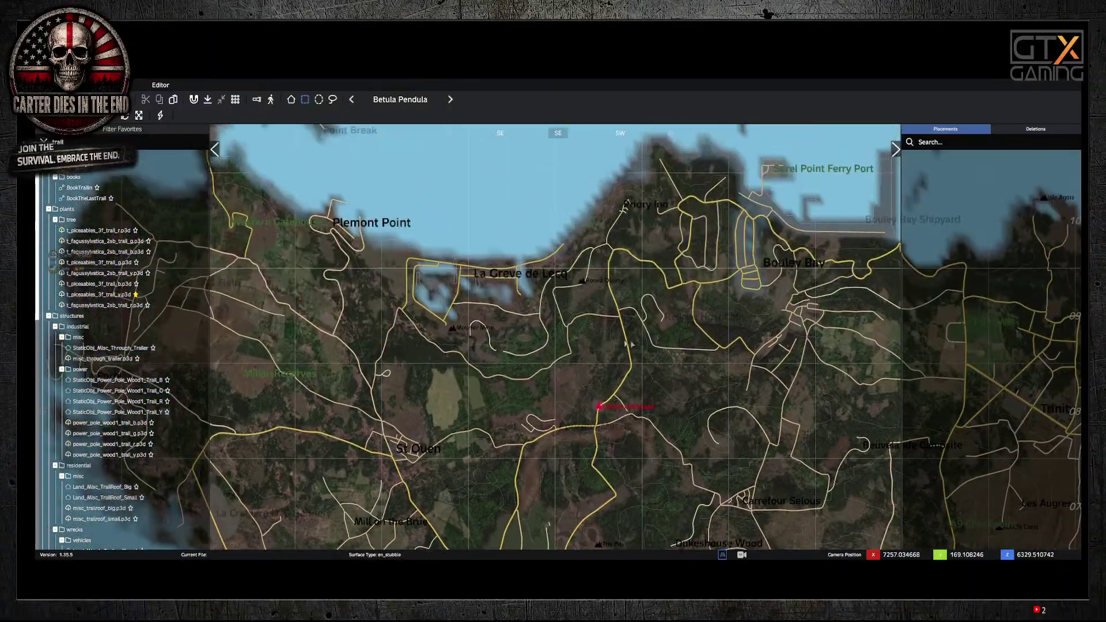
Step: Examine the roads, farm fields and tree plots inland of the northwest coast up close
scroll(266, 241, up, 5)
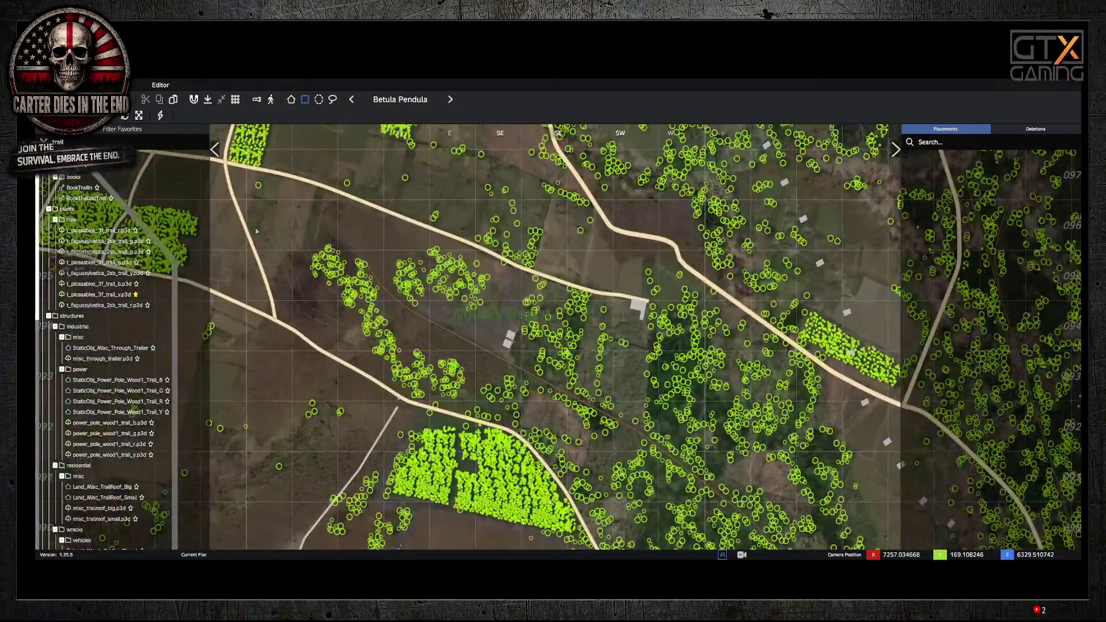
right_drag(256, 231, 774, 366)
right_drag(359, 132, 242, 538)
right_drag(720, 460, 438, 170)
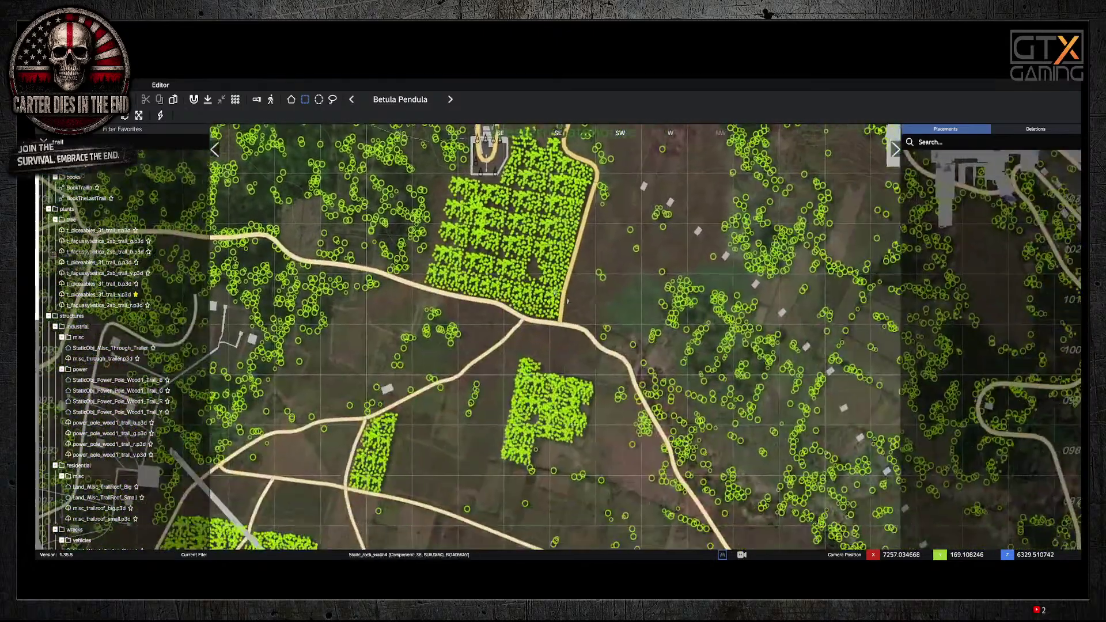
right_drag(677, 407, 521, 101)
right_drag(806, 455, 477, 338)
Step: Survey the map southeast to the reservoir valley between the two forest roads
right_drag(697, 356, 475, 256)
right_drag(524, 421, 564, 486)
right_drag(567, 213, 651, 466)
right_drag(697, 322, 305, 241)
right_drag(821, 429, 399, 266)
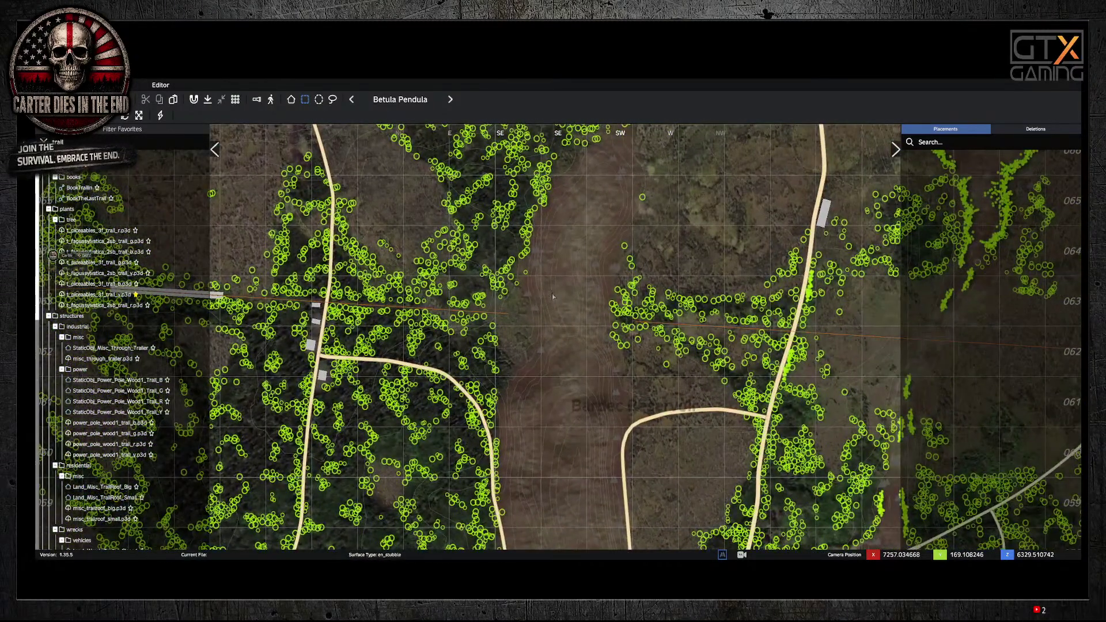
key(d)
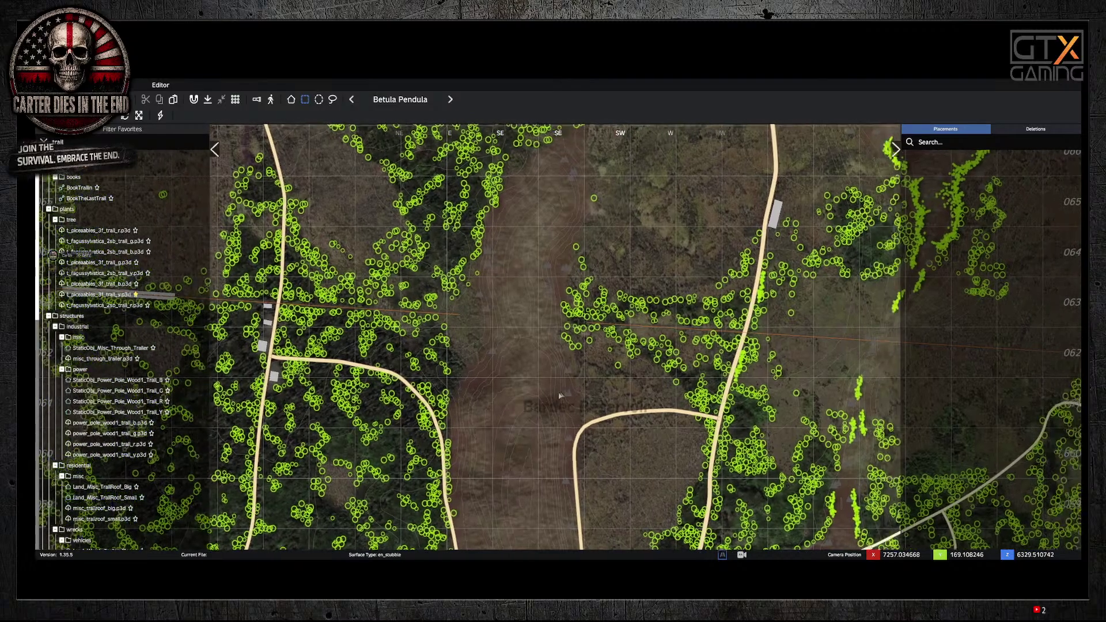
Step: Travel to the reservoir from the map and examine the gap between the unfinished railway bridges on its two banks
scroll(506, 338, up, 2)
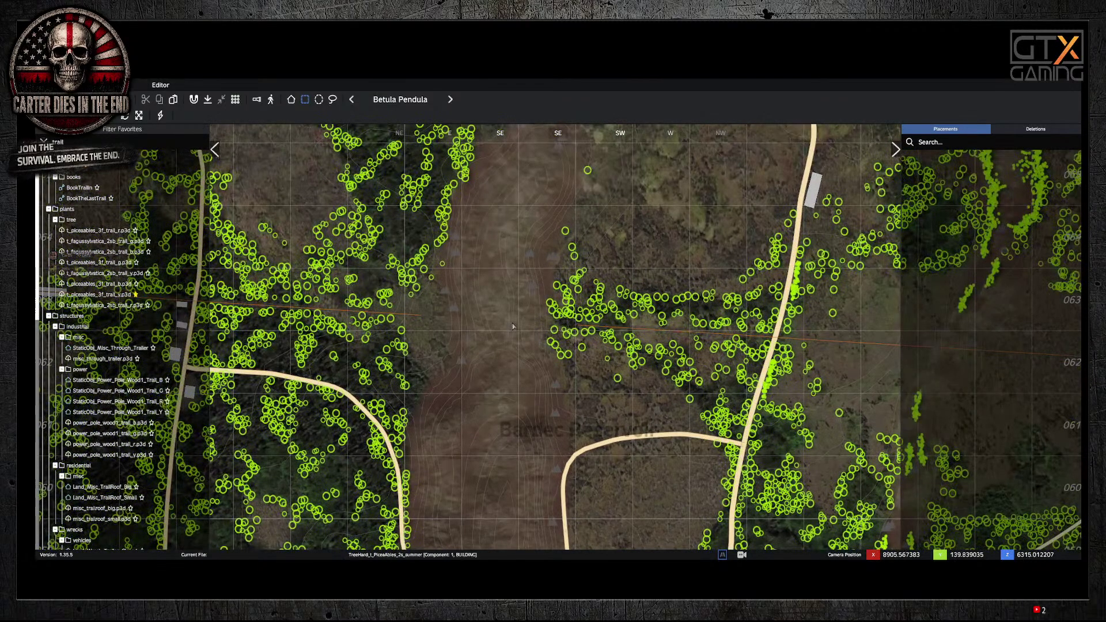
key(m)
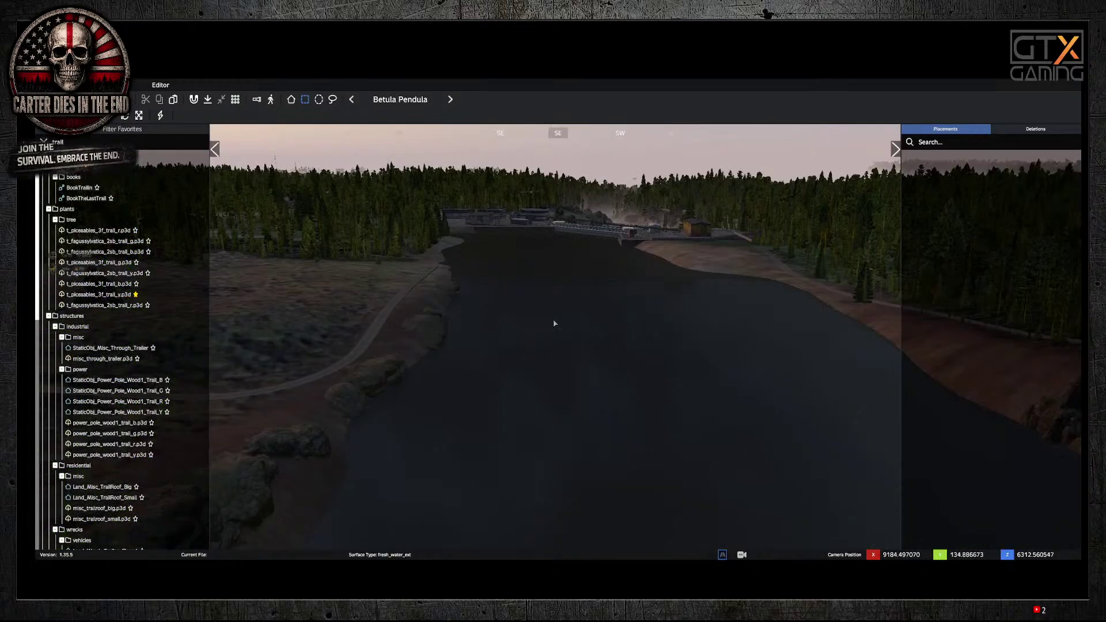
right_drag(554, 323, 92, 324)
key(w)
key(w)
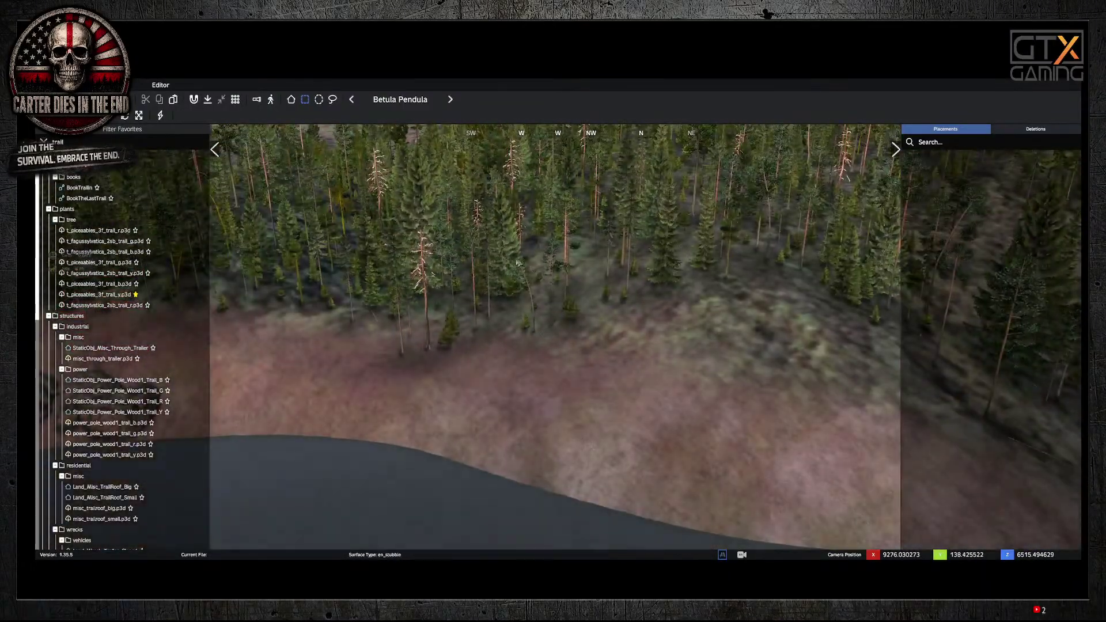
right_drag(517, 262, 490, 391)
key(e)
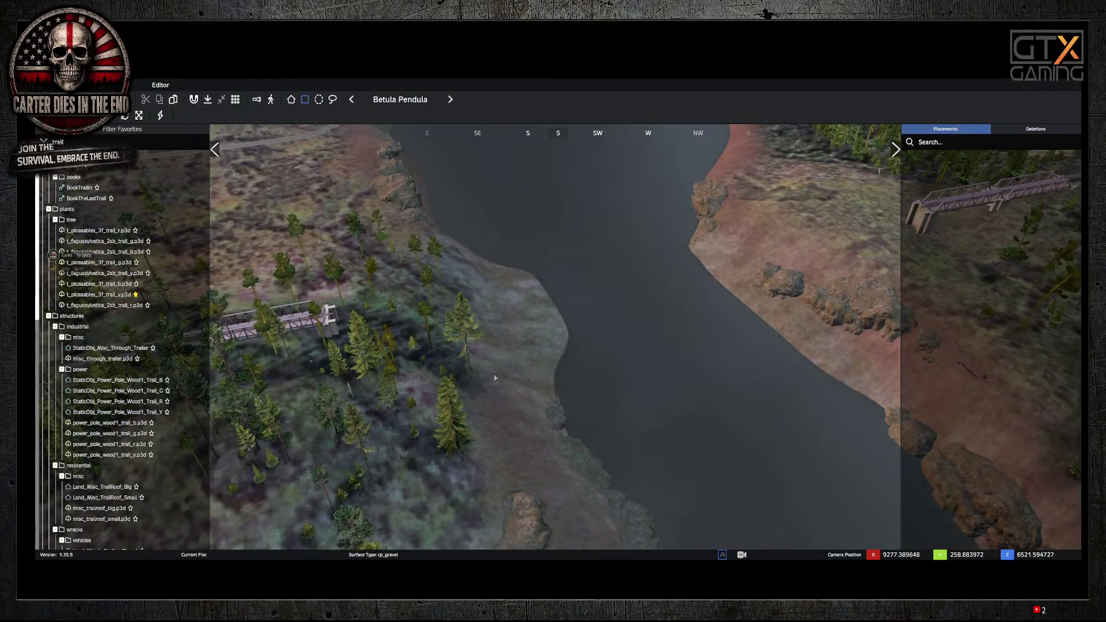
key(d)
right_drag(494, 367, 614, 348)
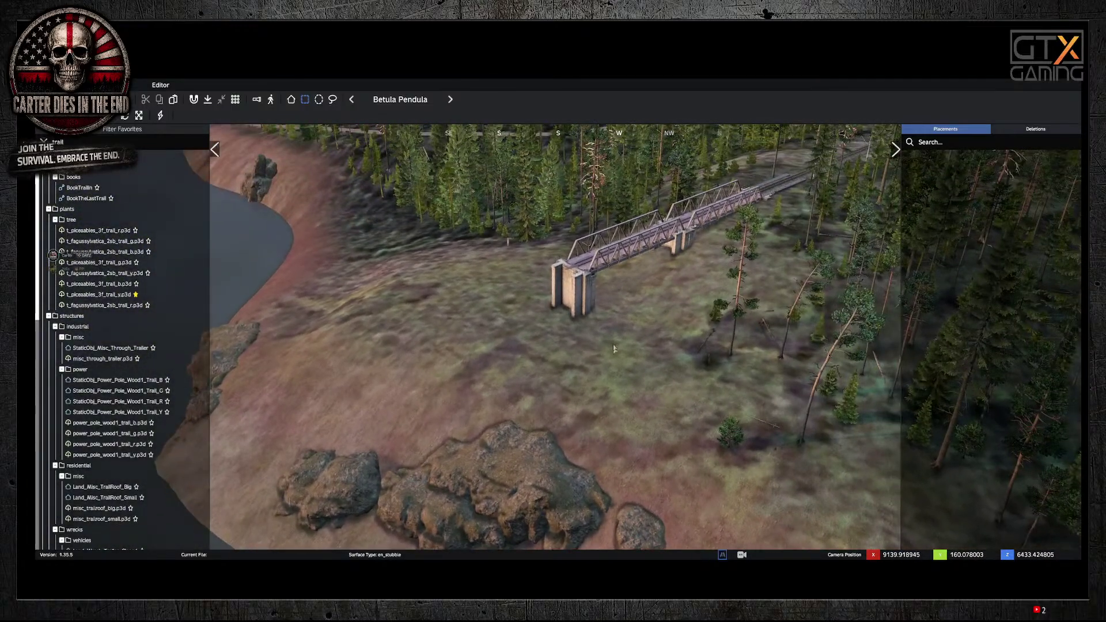
right_drag(574, 287, 802, 354)
right_drag(550, 325, 643, 410)
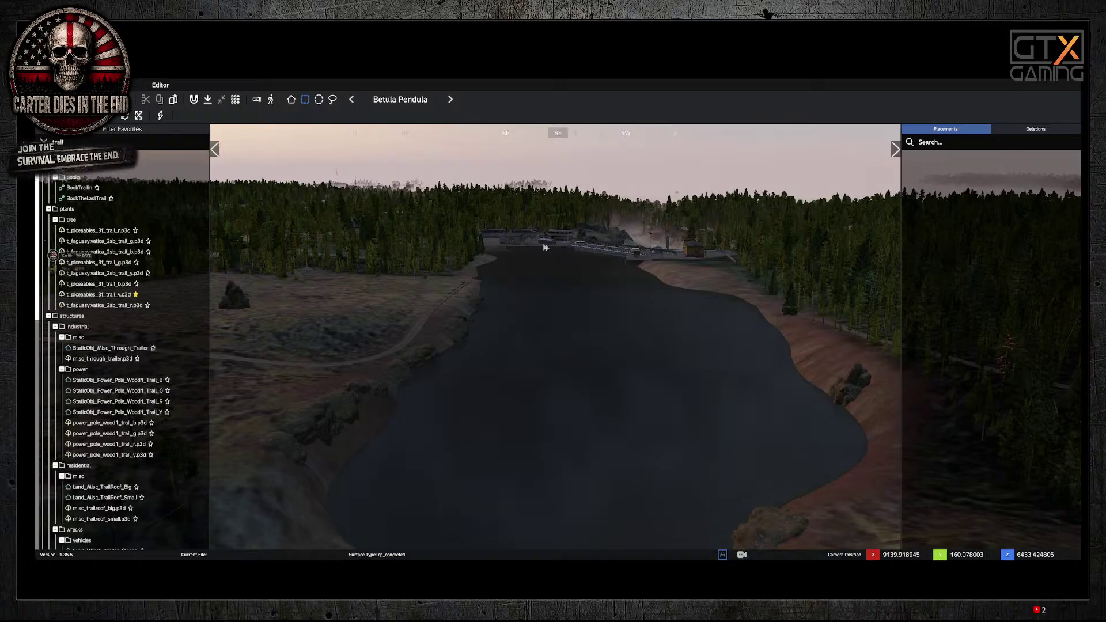
right_drag(588, 436, 660, 268)
scroll(656, 267, down, 5)
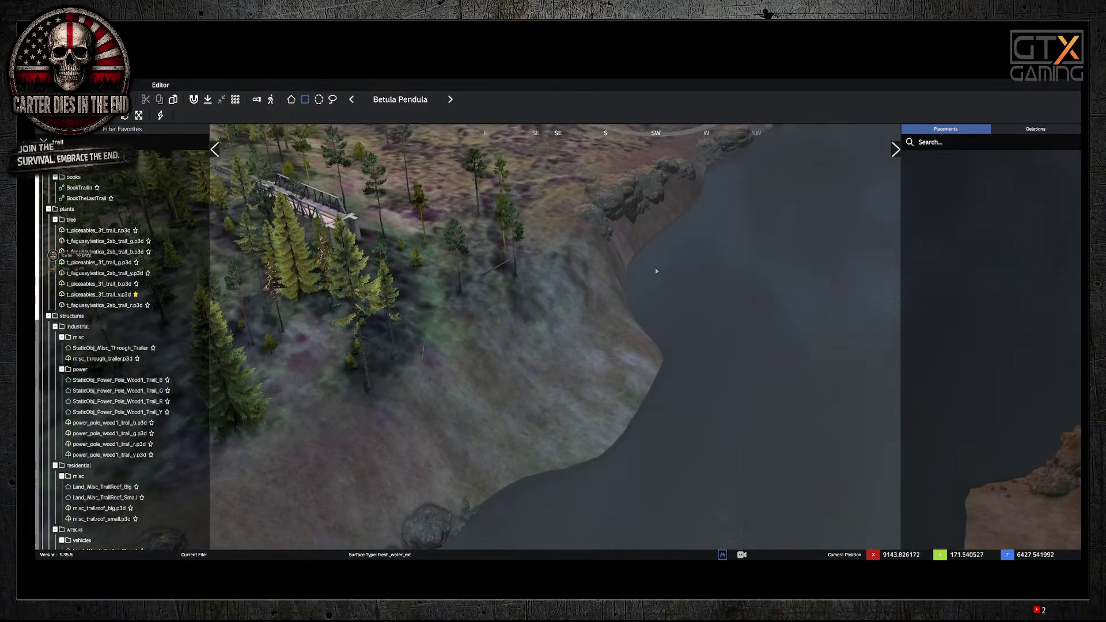
Step: Search the object library for "bridge" and place a StaticObj_Rail_Bridge_40 at the end of the east bank railway bridge
mouse_move(169, 262)
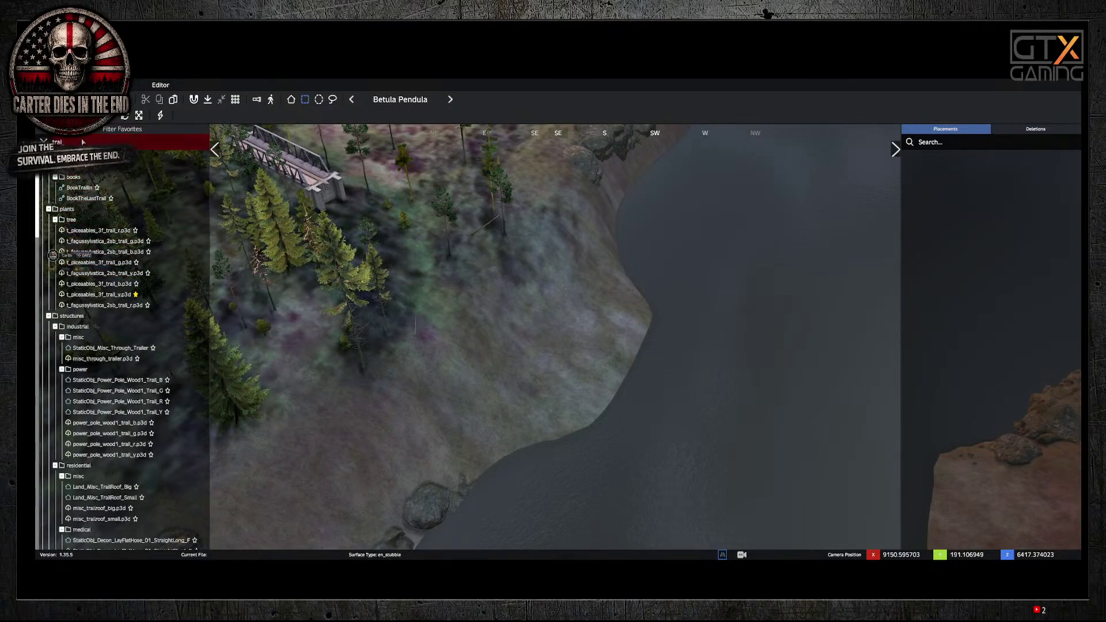
key(BackSpace)
key(BackSpace)
key(BackSpace)
key(BackSpace)
text(bridge)
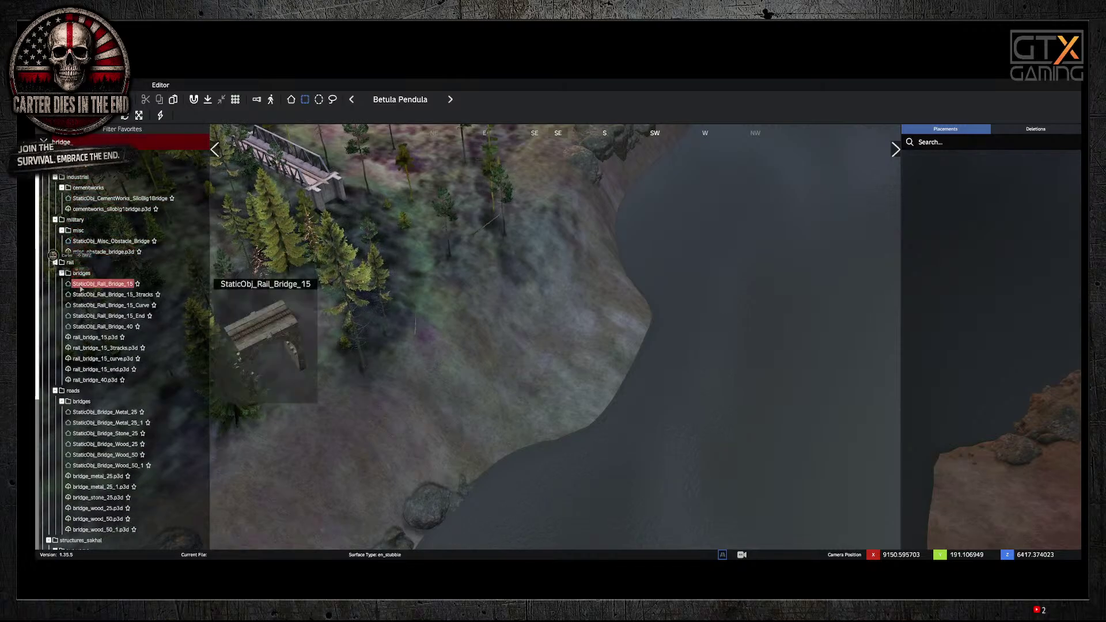
mouse_move(84, 327)
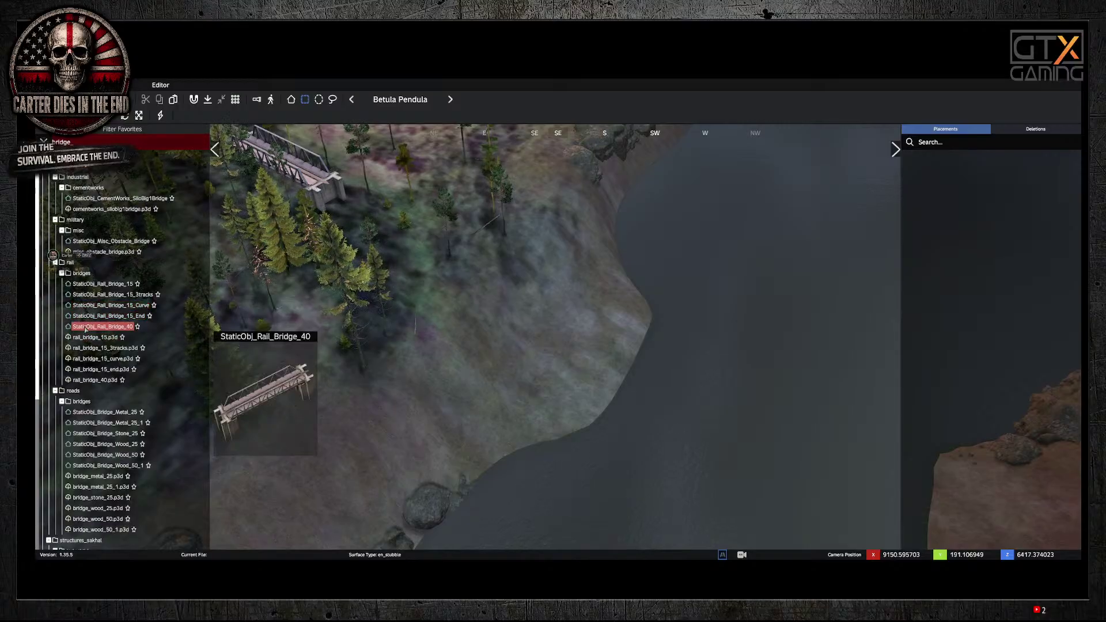
drag(85, 327, 406, 259)
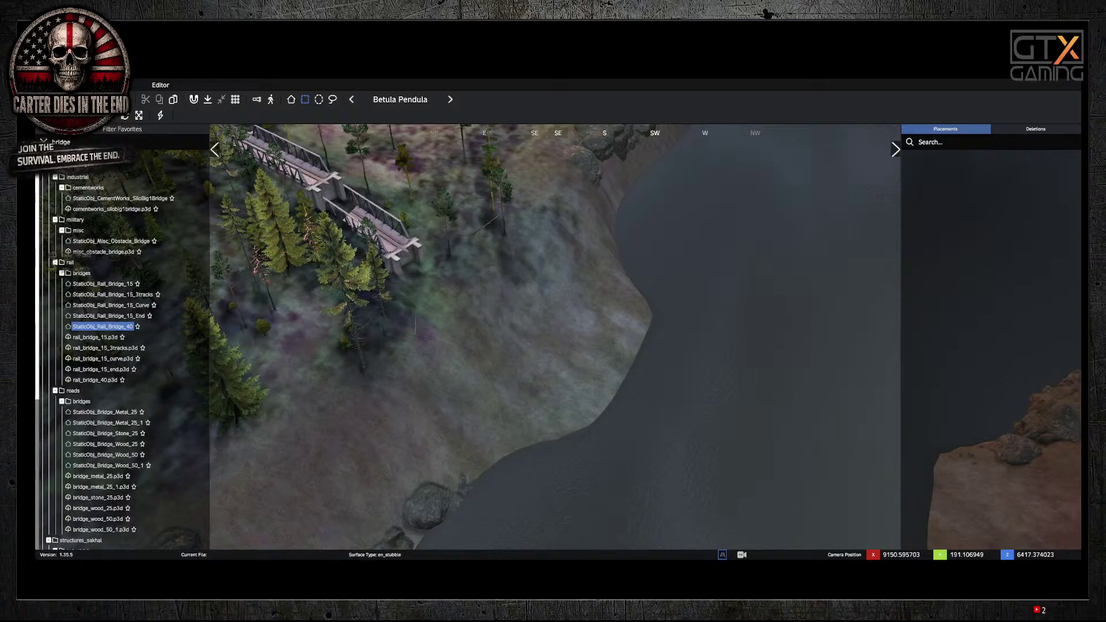
click(358, 226)
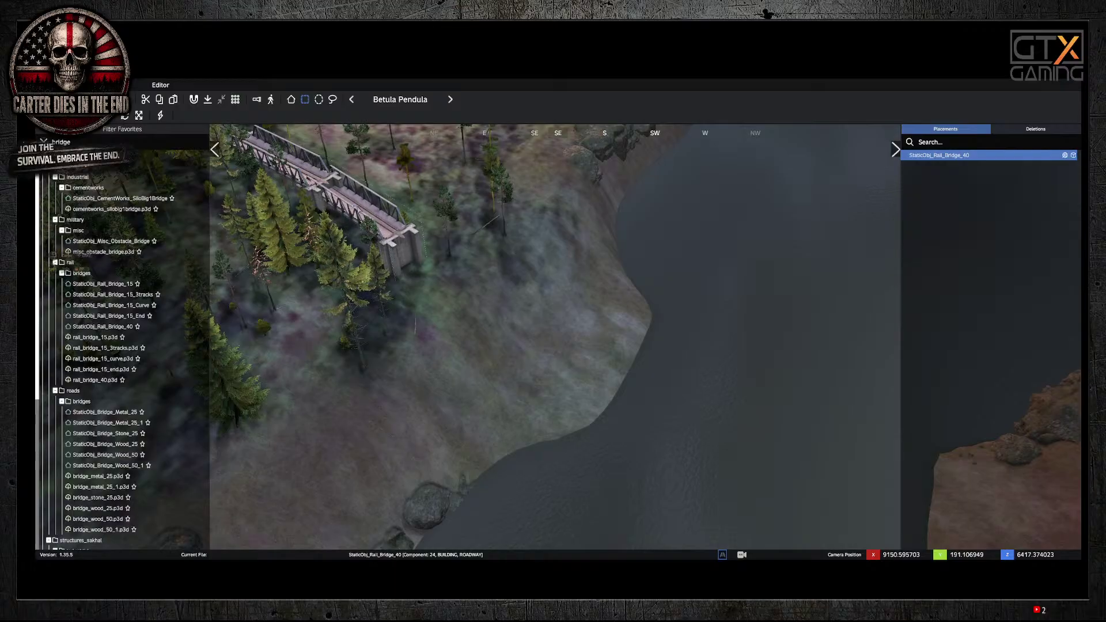
Step: Overlay the new StaticObj_Rail_Bridge_40 on the existing end span of the east bank bridge to match its alignment
key(q)
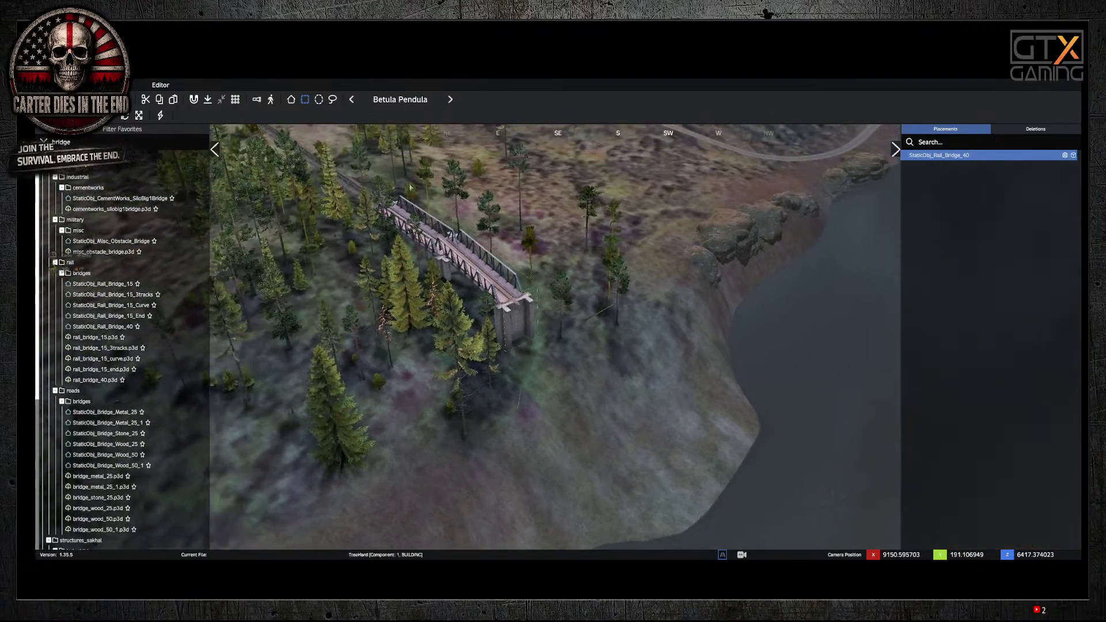
mouse_move(654, 378)
right_down()
mouse_move(622, 274)
mouse_move(611, 471)
mouse_move(646, 487)
mouse_move(645, 382)
right_up()
key(w)
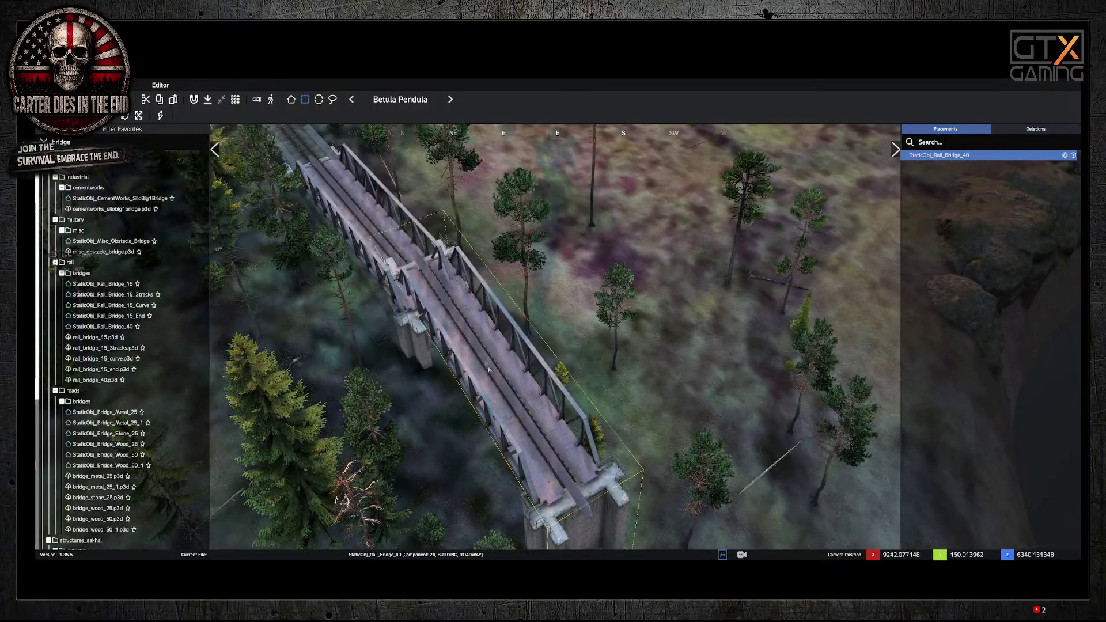
drag(487, 367, 381, 251)
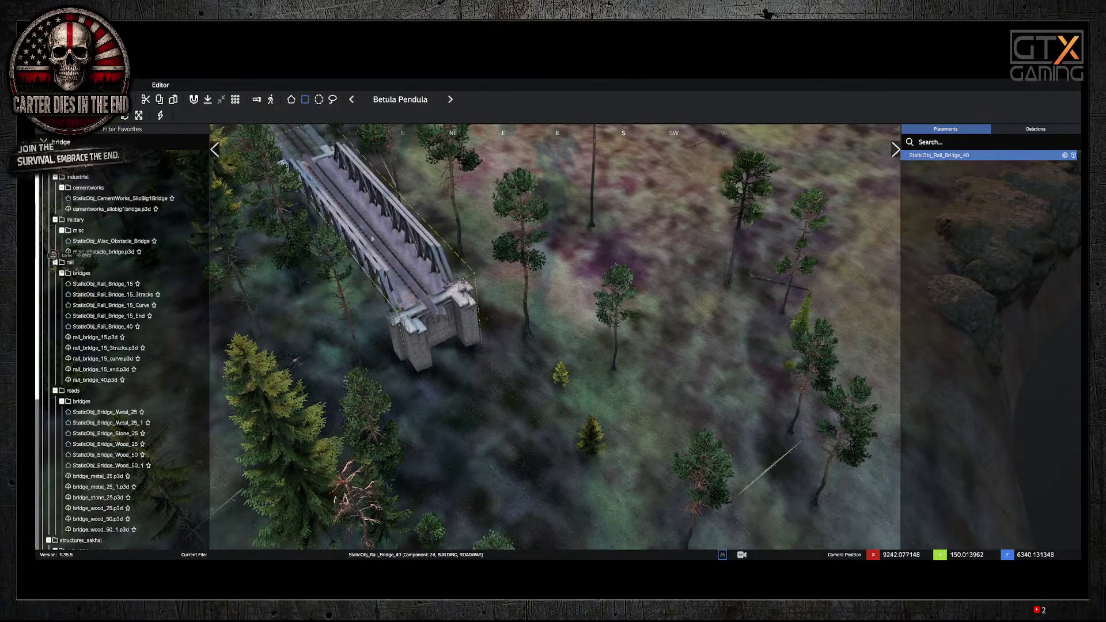
Step: Shift the new east bank span outward until its tracks and piers join the existing bridge end in a straight line
click(495, 411)
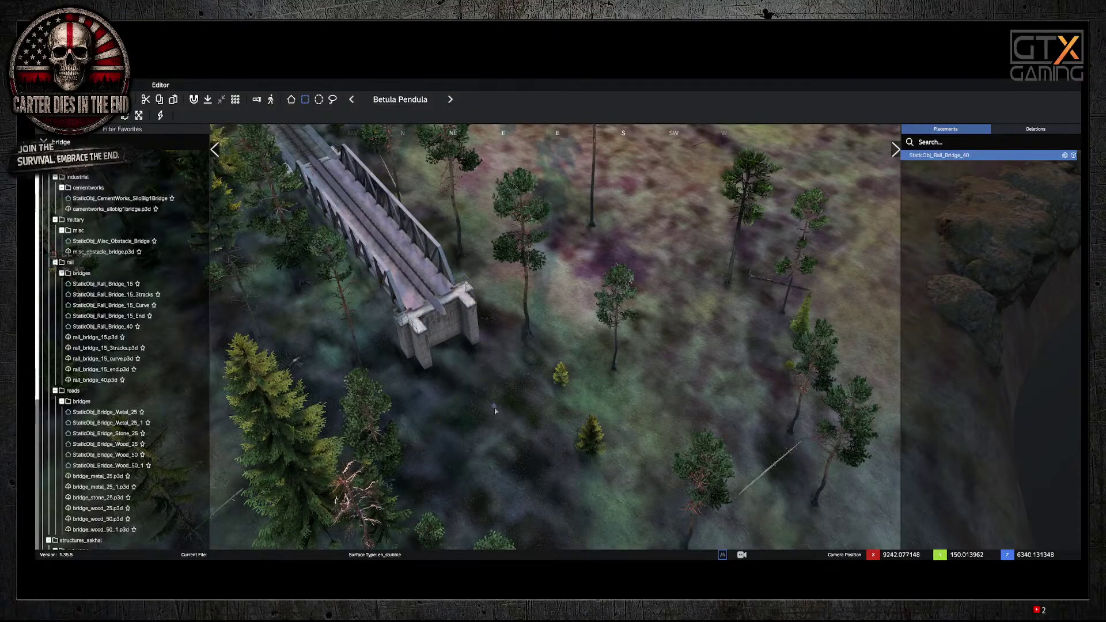
key(ctrl+v)
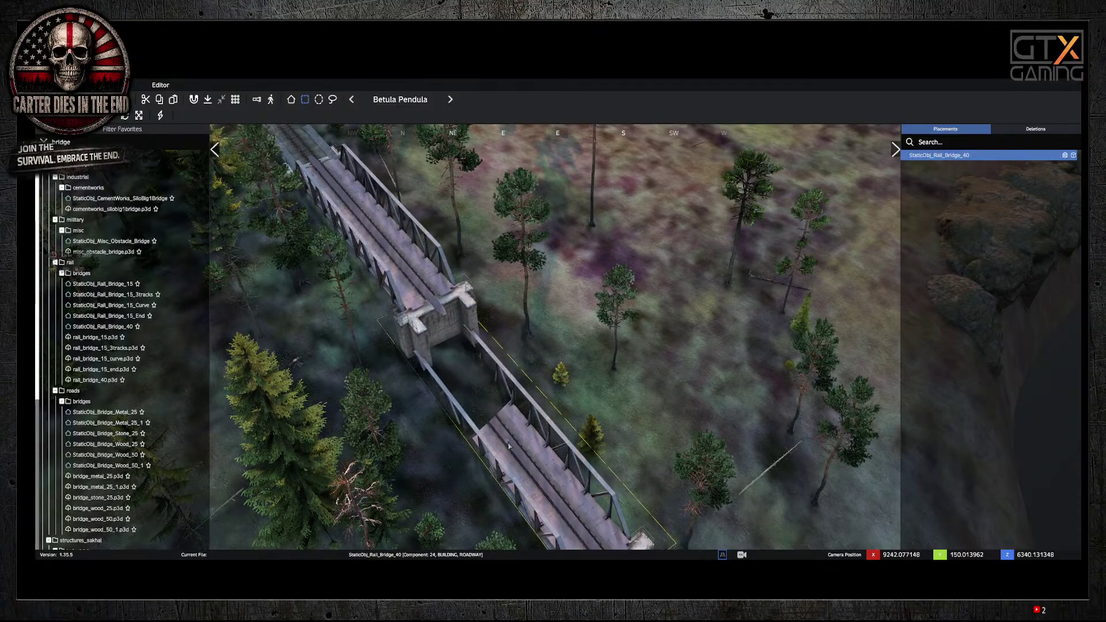
drag(523, 457, 530, 415)
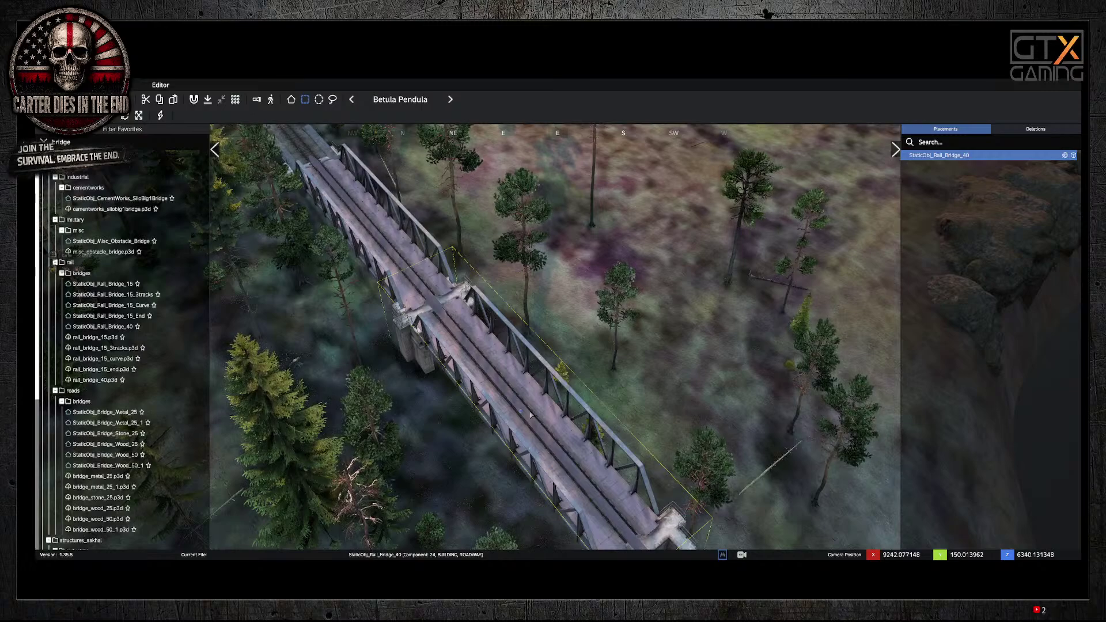
right_drag(558, 373, 240, 435)
key(d)
key(d)
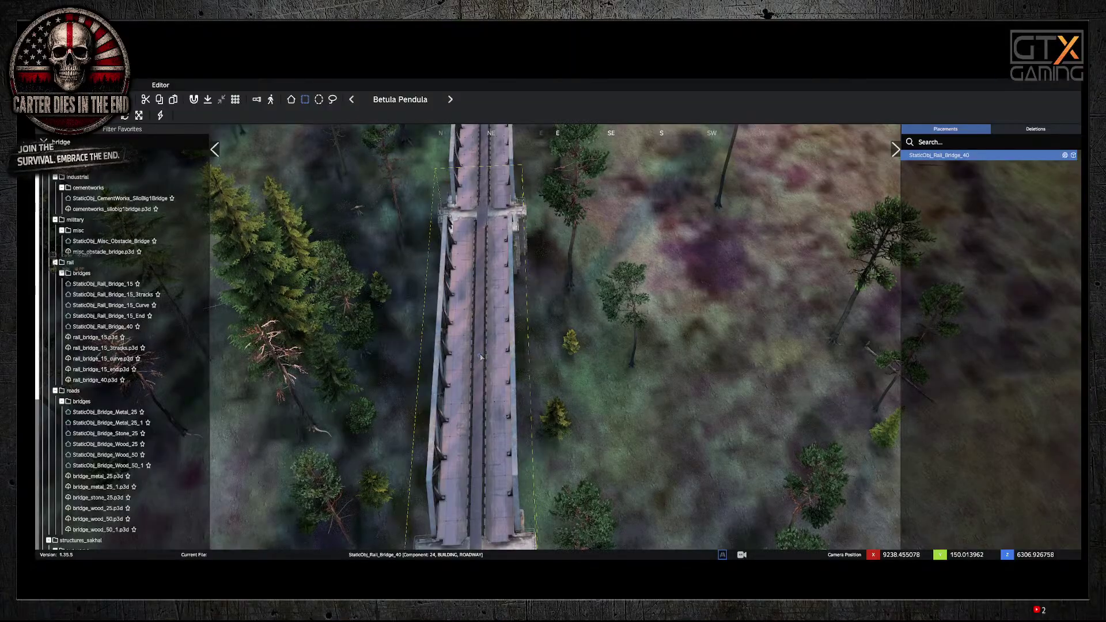
drag(481, 357, 482, 358)
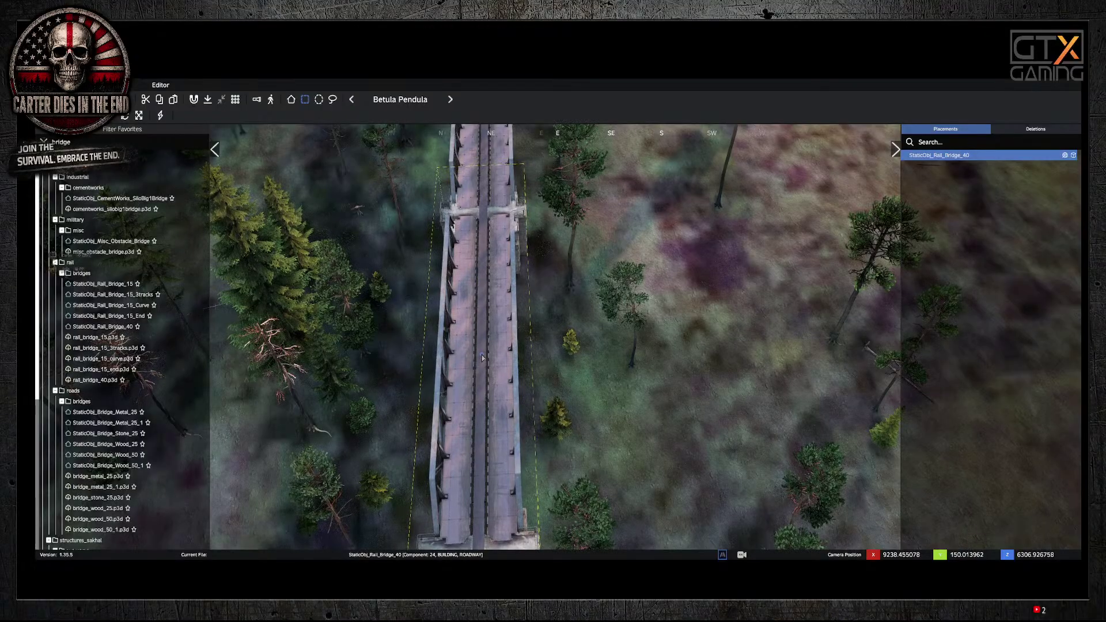
Step: Add another StaticObj_Rail_Bridge_40 at the open end of the west bank bridge and join it to the existing span
right_drag(600, 323, 415, 374)
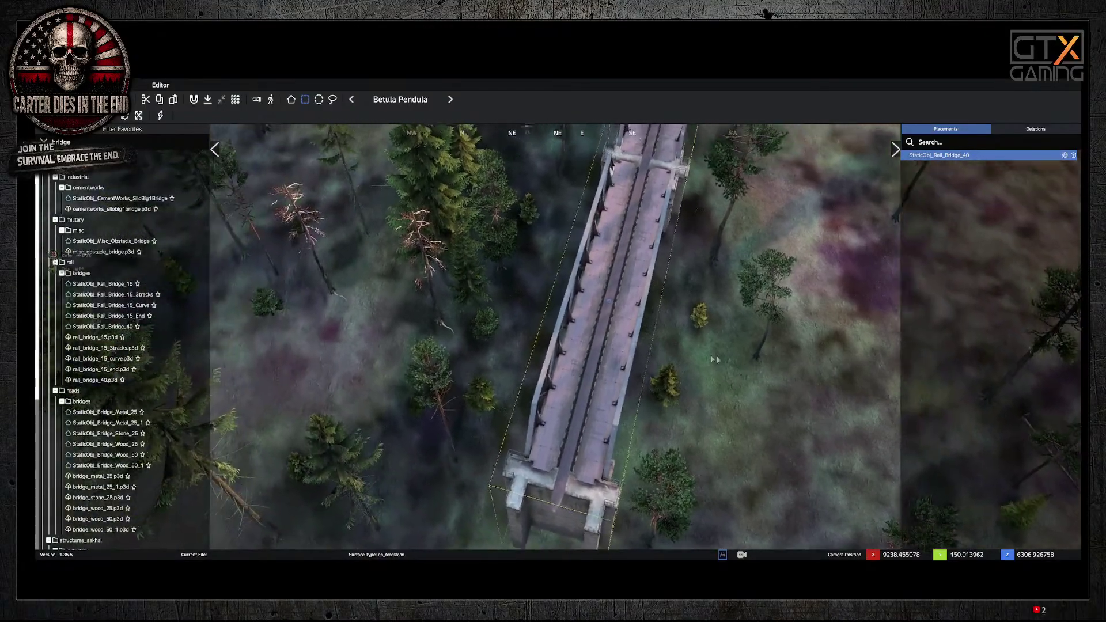
right_drag(716, 361, 461, 361)
key(w)
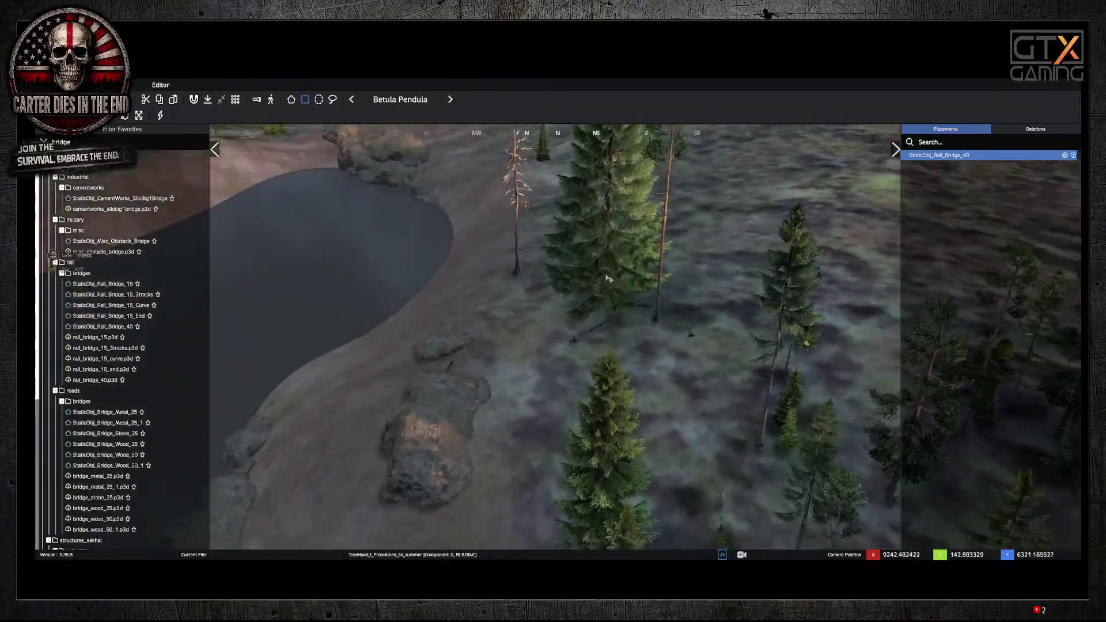
right_drag(602, 372, 370, 461)
key(w)
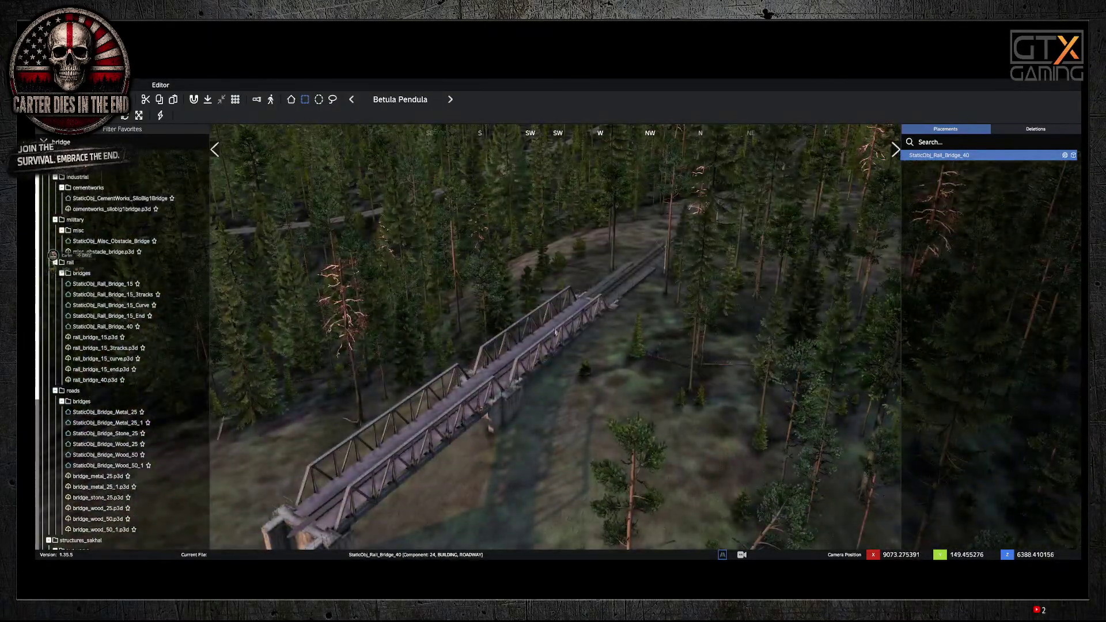
right_drag(555, 332, 456, 404)
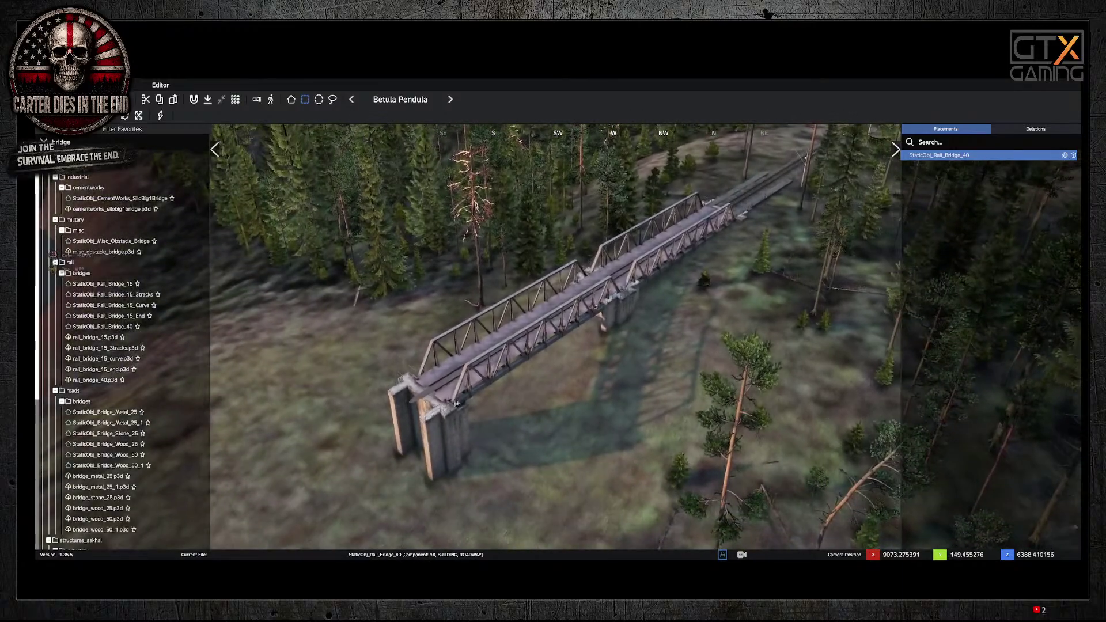
click(522, 342)
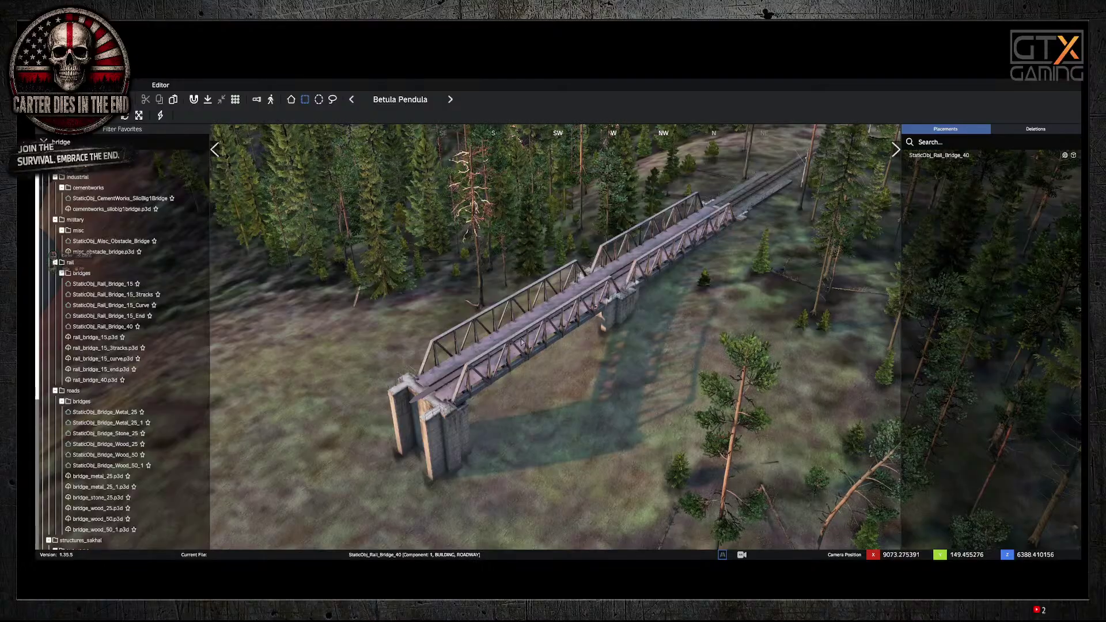
drag(521, 342, 361, 441)
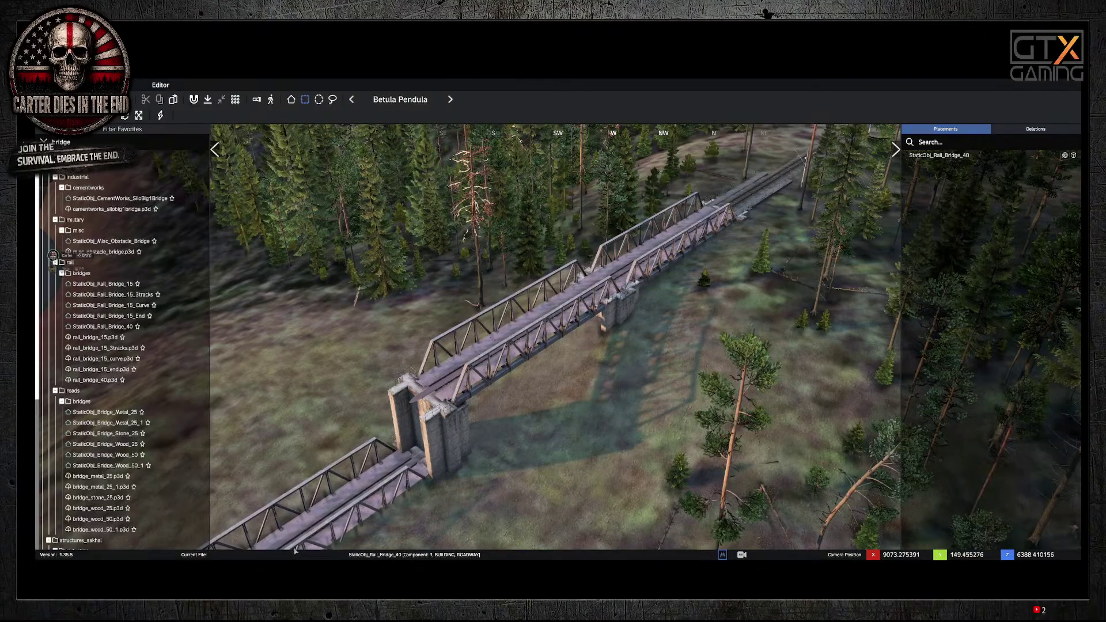
drag(294, 551, 312, 482)
right_drag(494, 481, 364, 433)
key(w)
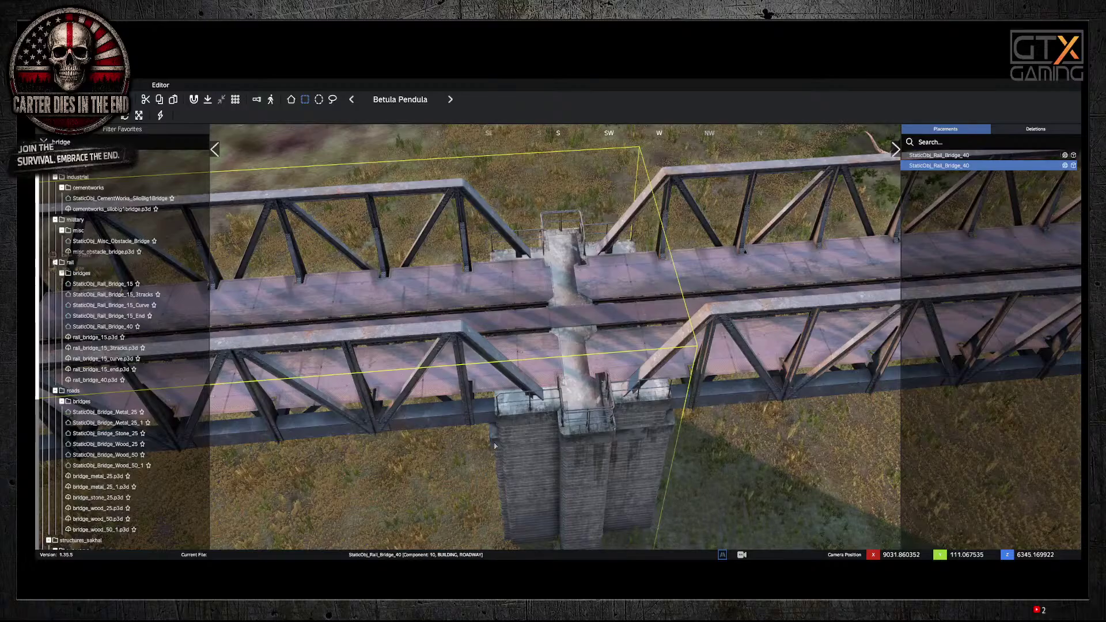
Step: Copy the newly added west bank StaticObj_Rail_Bridge_40 and paste it beyond the bridge's riverside end
right_drag(494, 445, 224, 420)
key(a)
key(a)
key(s)
key(s)
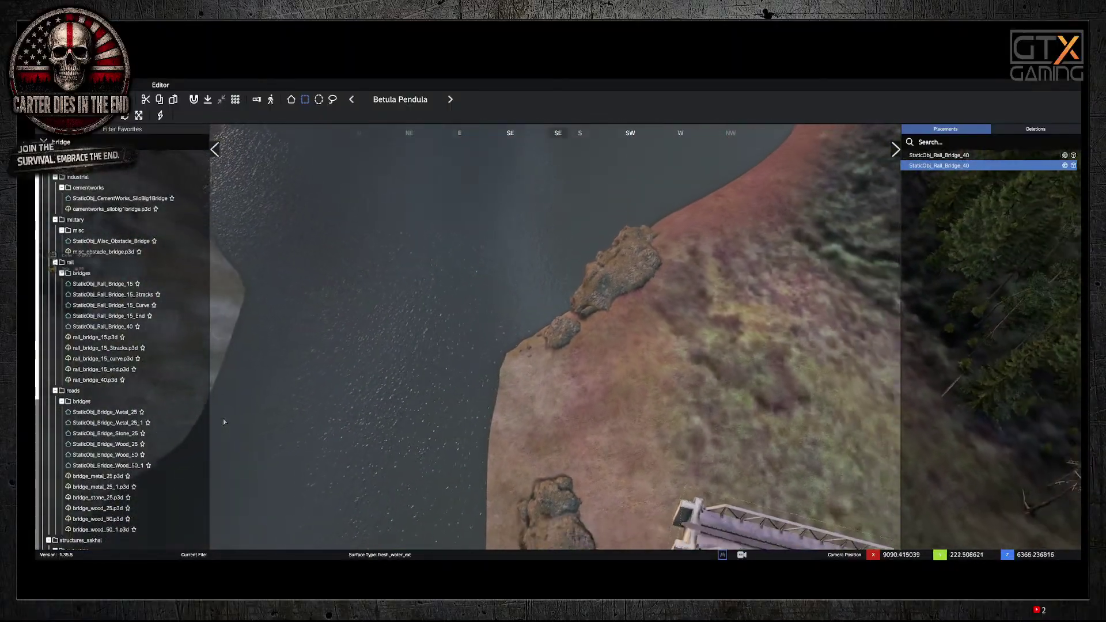
key(s)
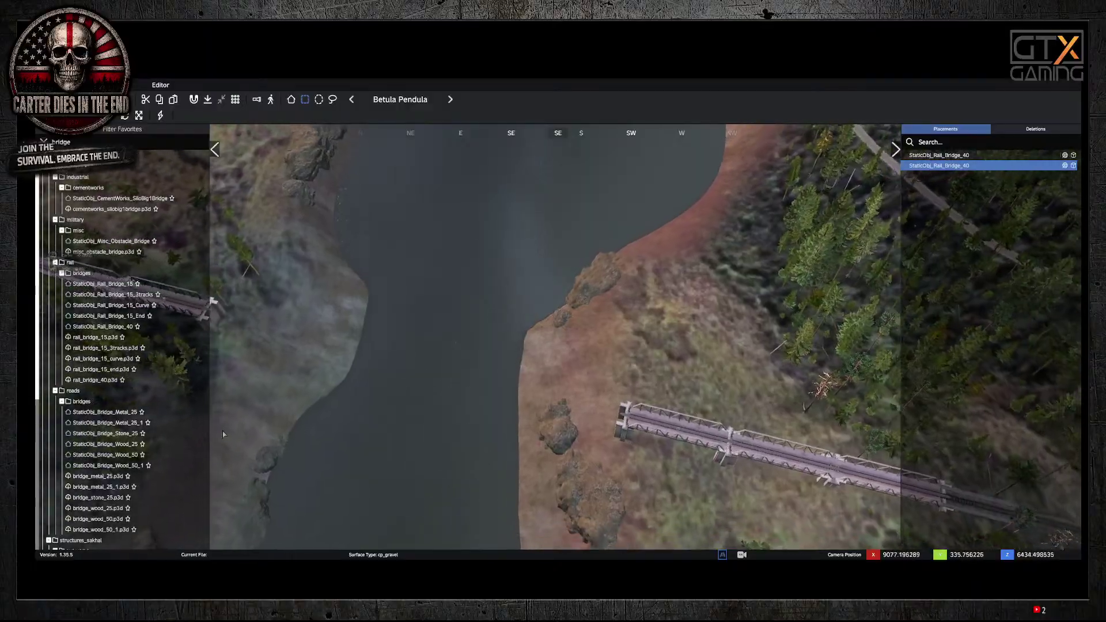
key(s)
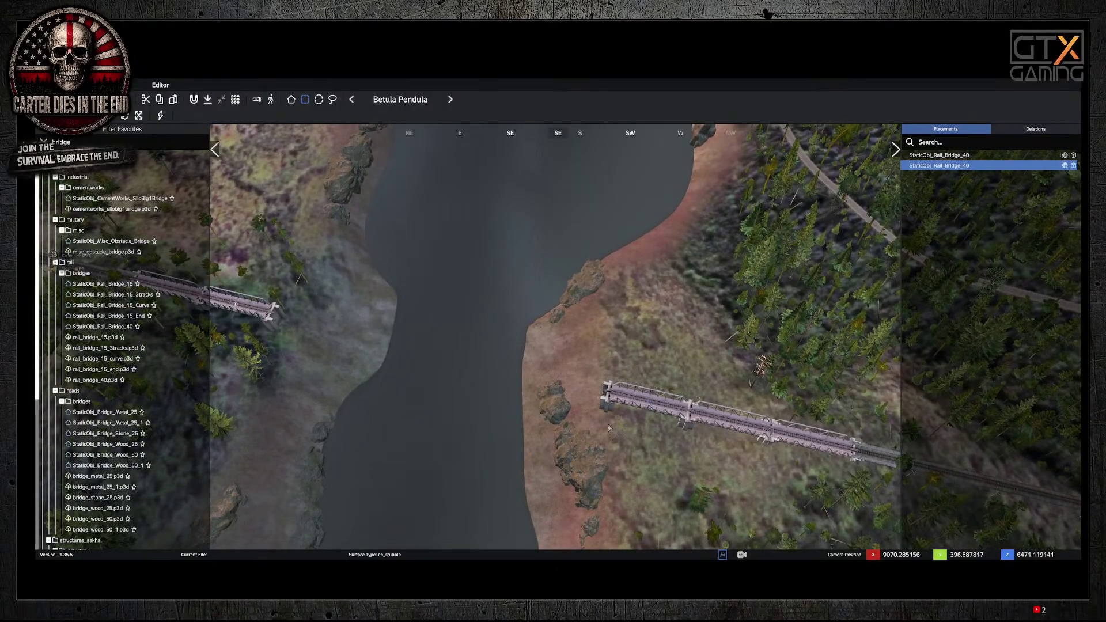
right_click(649, 406)
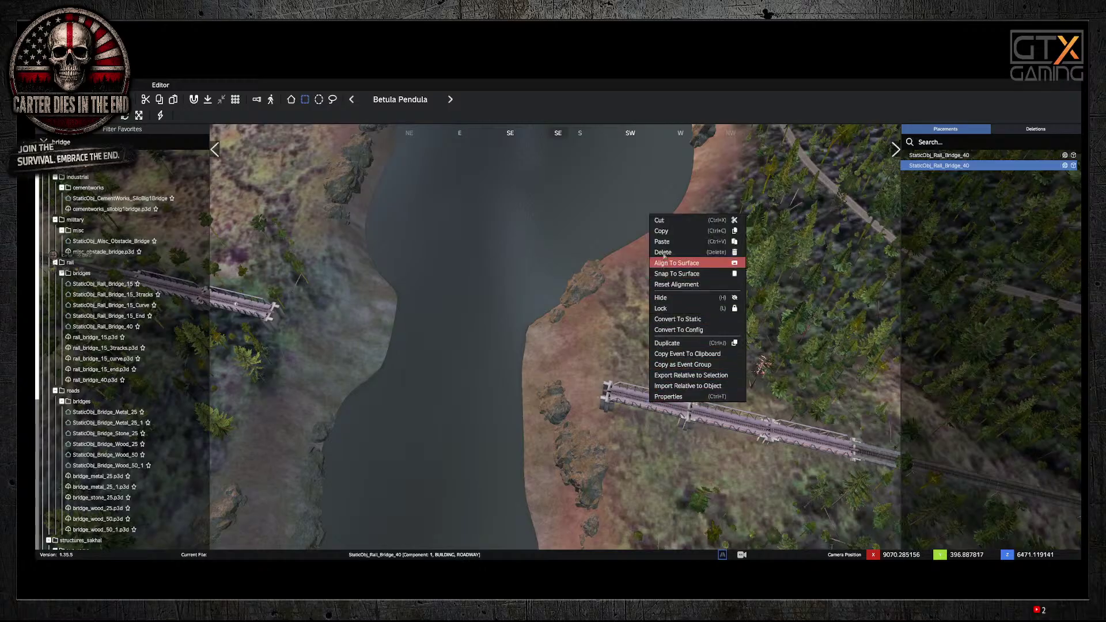
click(667, 232)
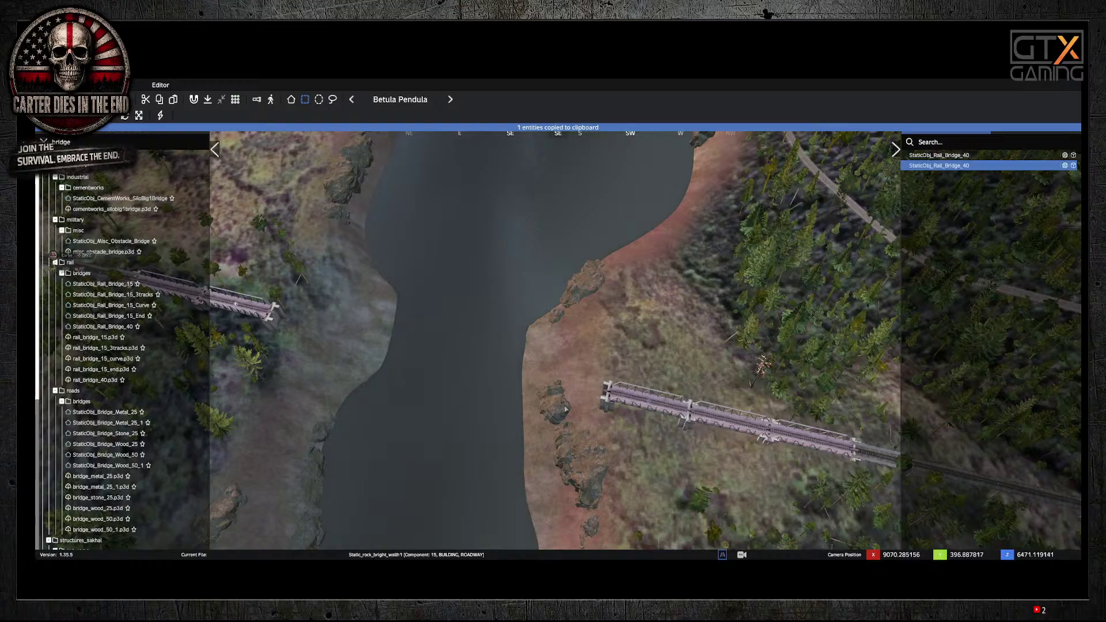
key(ctrl+v)
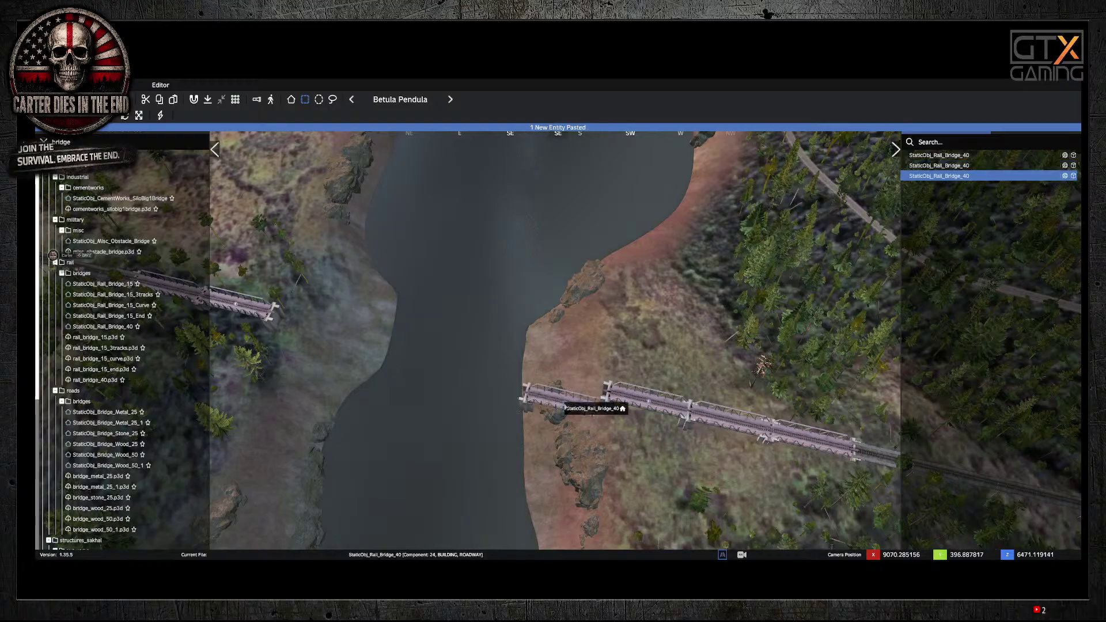
Step: Line up the pasted StaticObj_Rail_Bridge_40 with the west bank bridge's riverside end and try a Z orientation of 45
drag(565, 407, 568, 383)
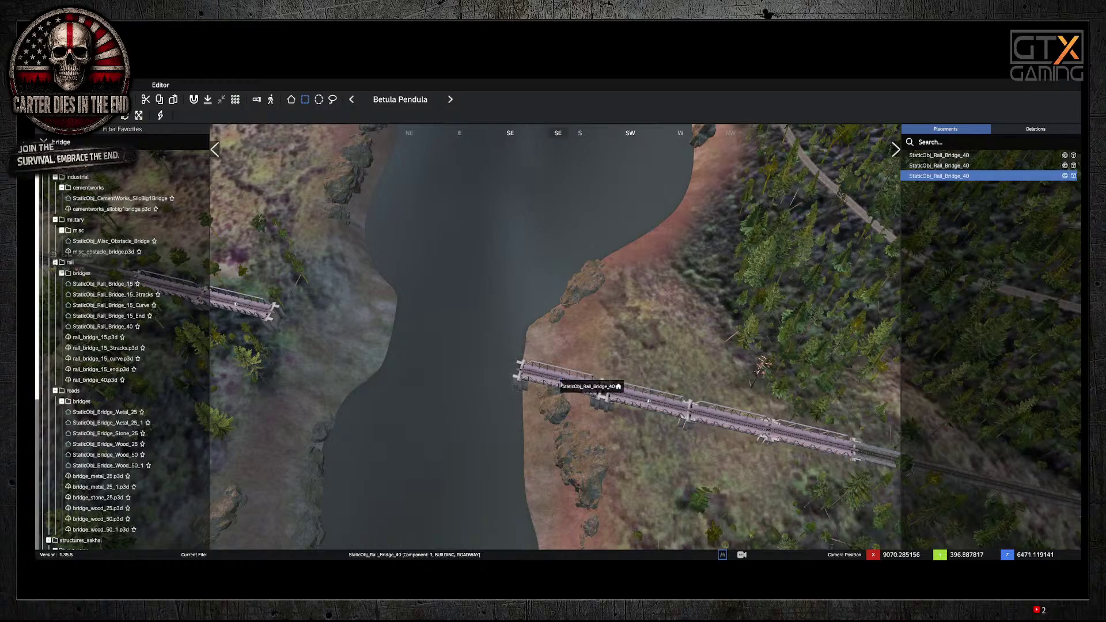
double_click(561, 384)
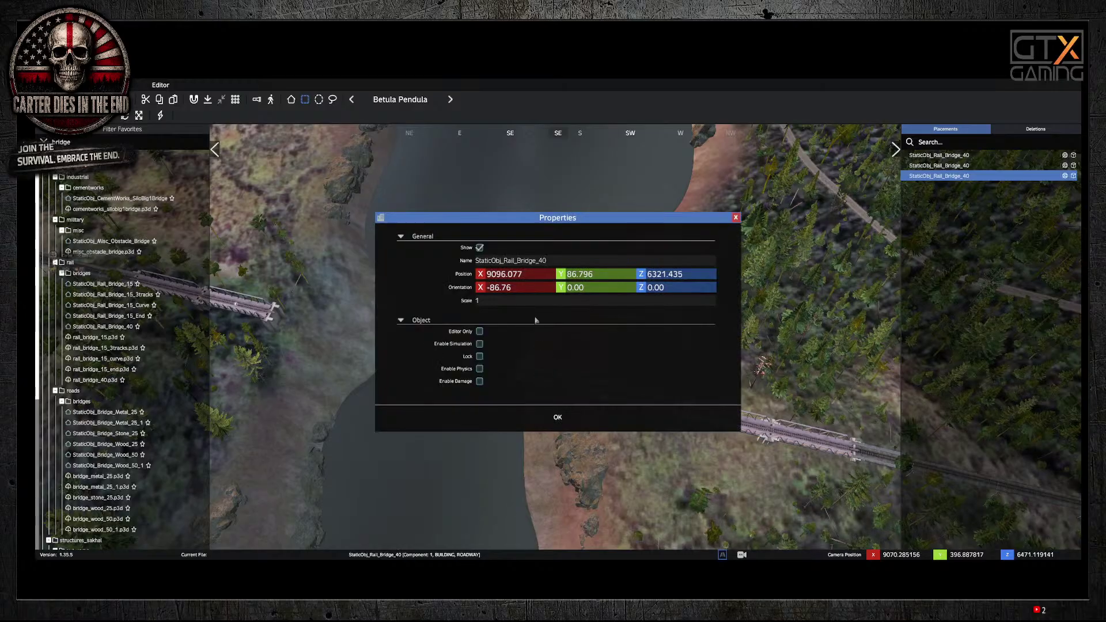
click(672, 289)
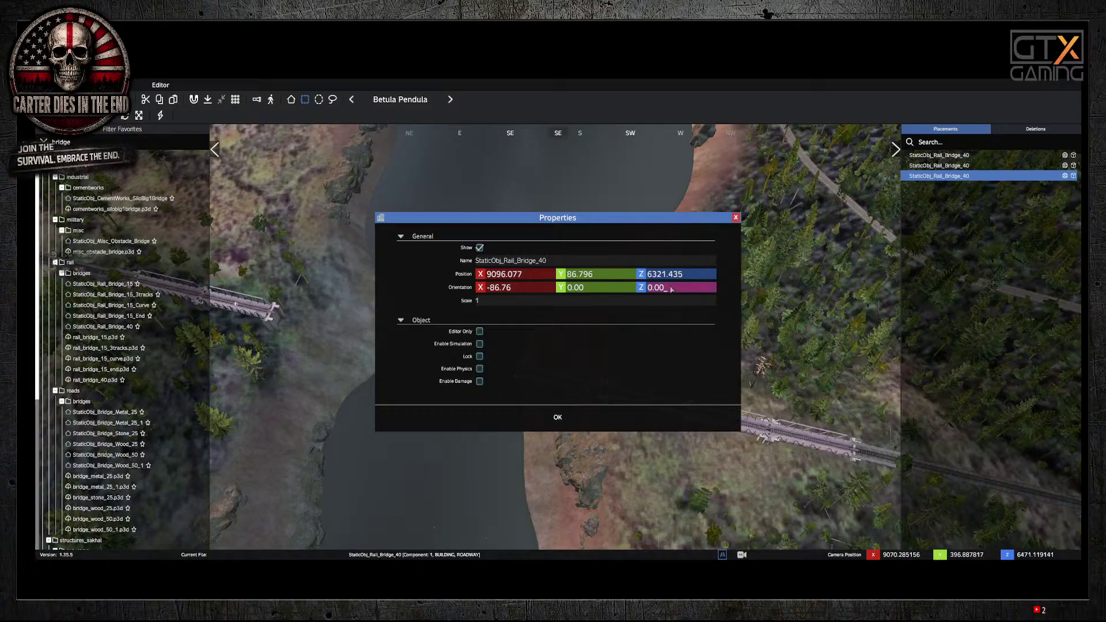
key(BackSpace)
key(BackSpace)
text(45)
click(559, 417)
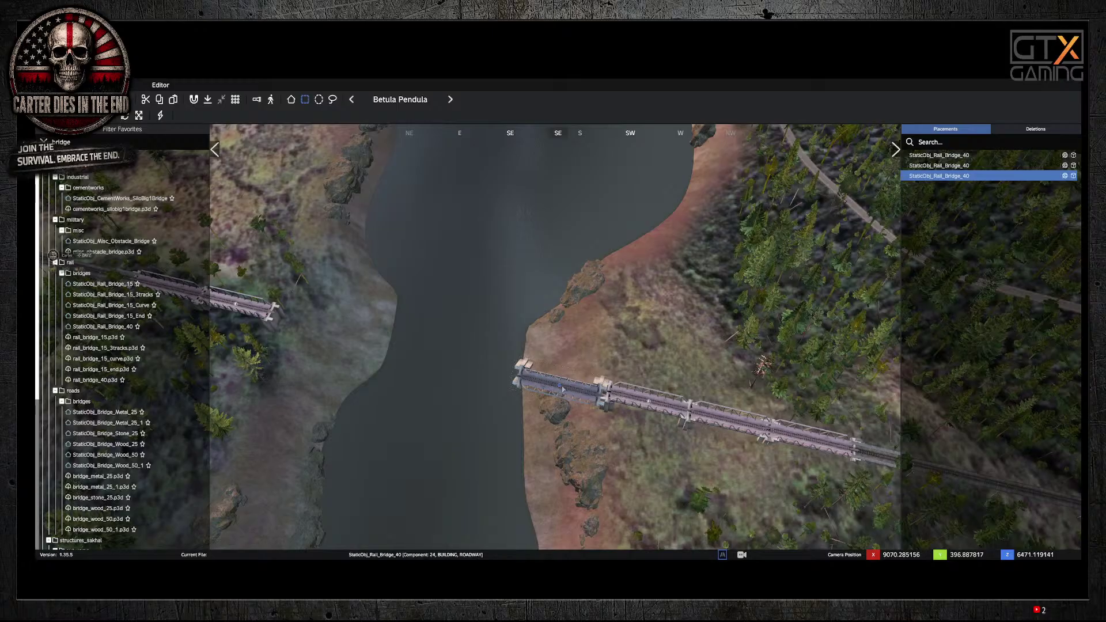
Step: Reset the pasted span's Z orientation to 0 and set its Y orientation to 45
double_click(560, 387)
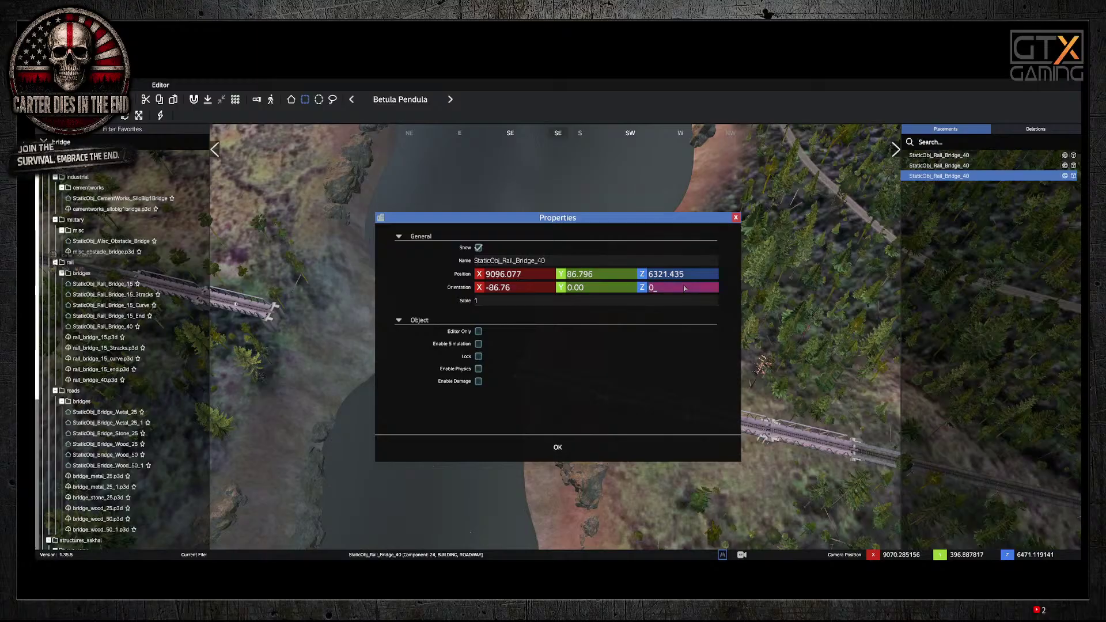
click(595, 292)
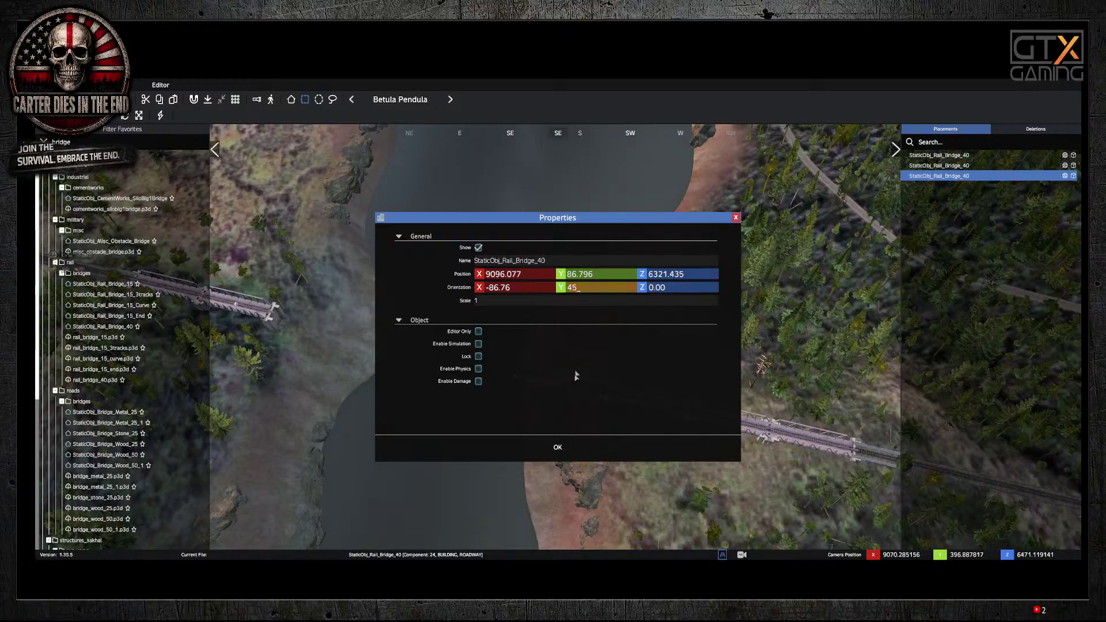
click(557, 446)
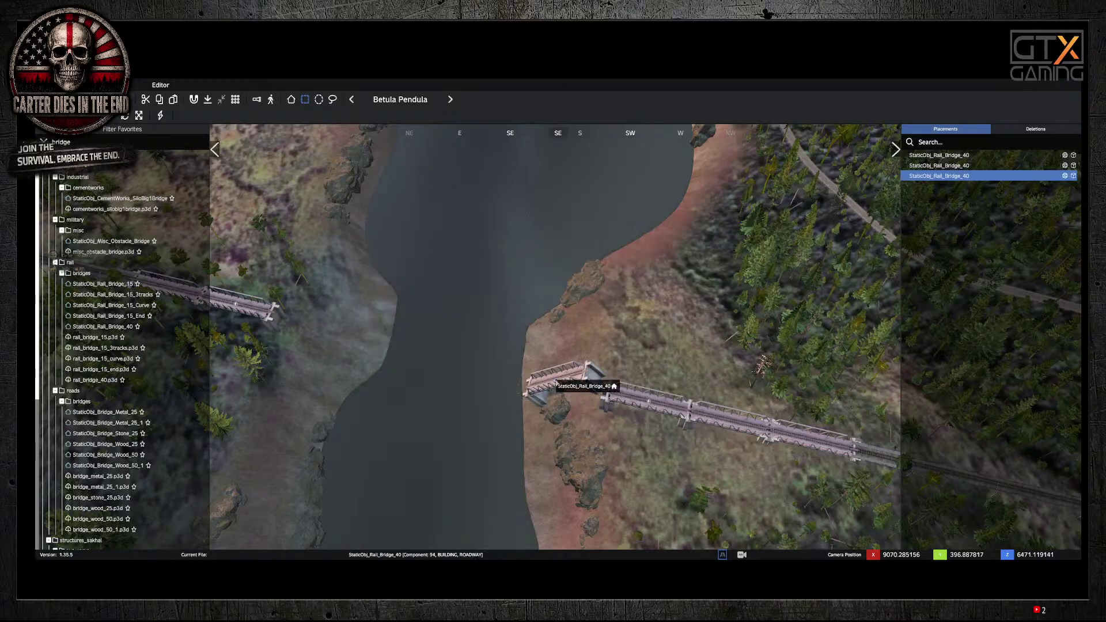
Step: Move the tilted span so its upper end meets the last pier of the west bank bridge and its other end slopes toward the water
drag(556, 383, 556, 401)
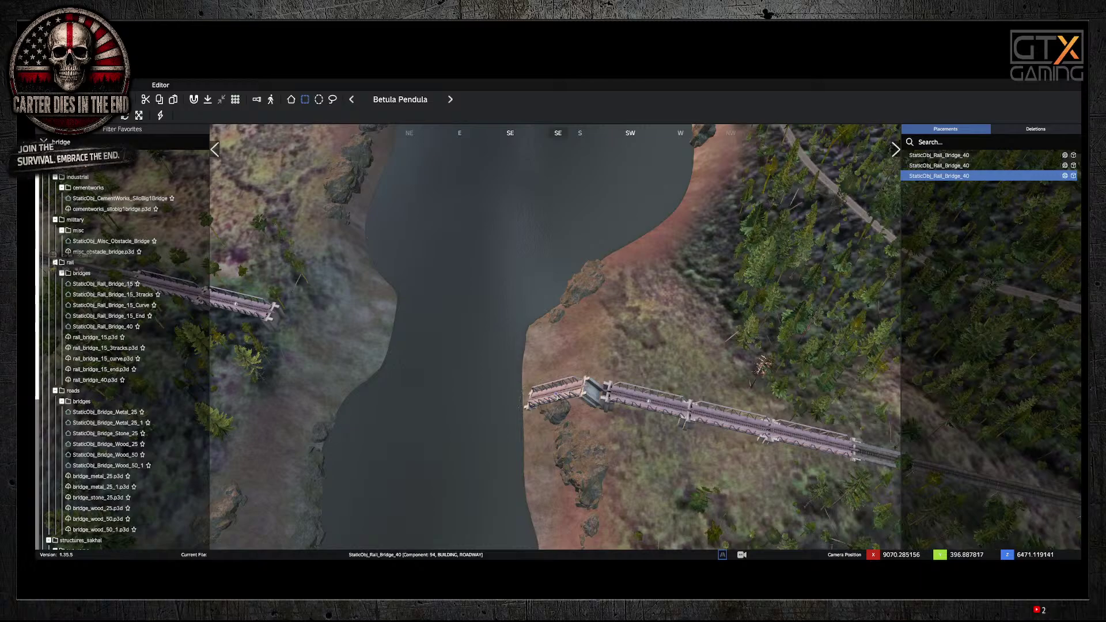
key(w)
right_drag(556, 397, 524, 430)
key(w)
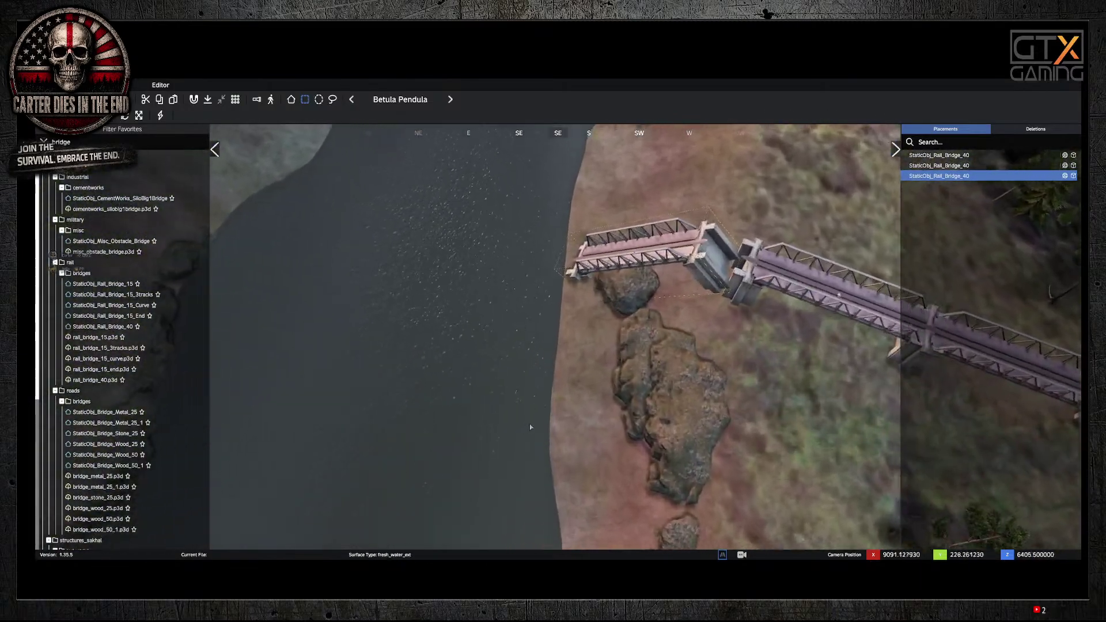
key(w)
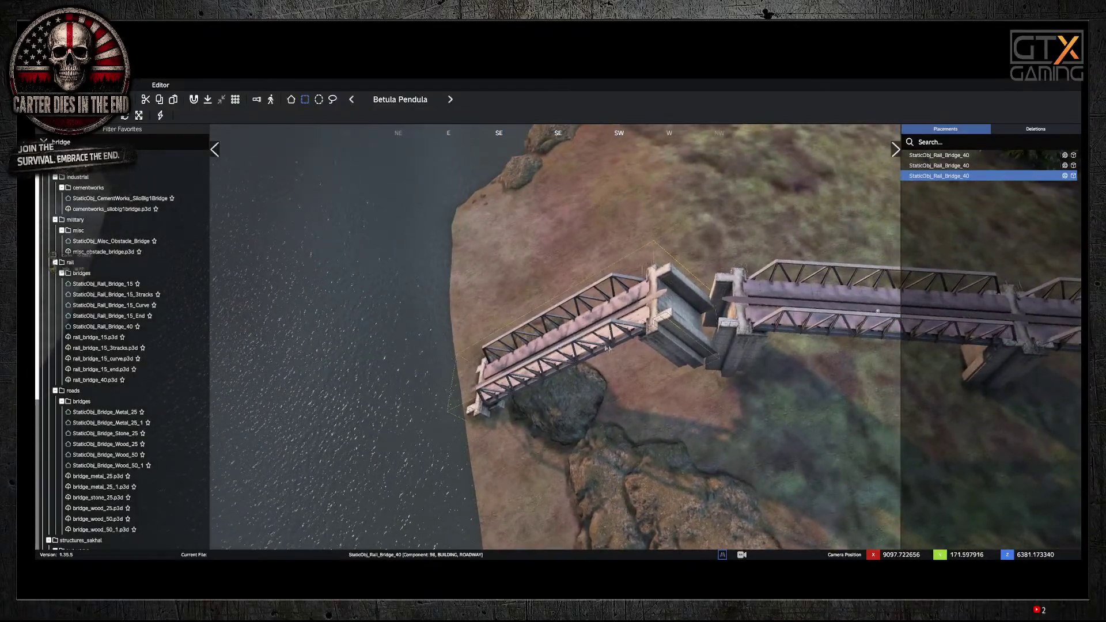
drag(558, 352, 602, 391)
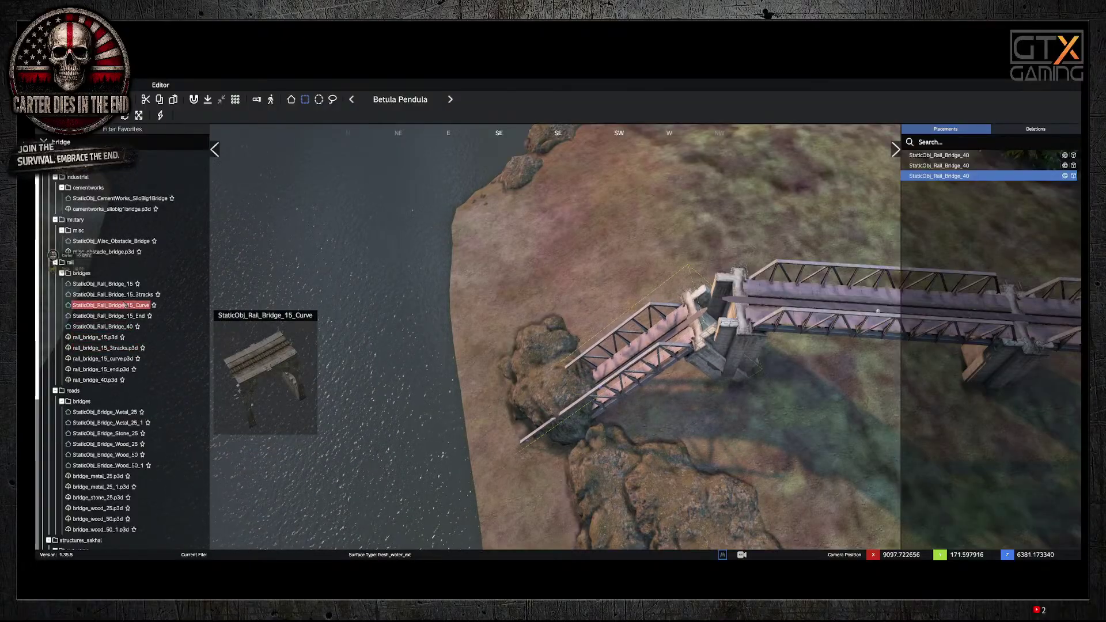
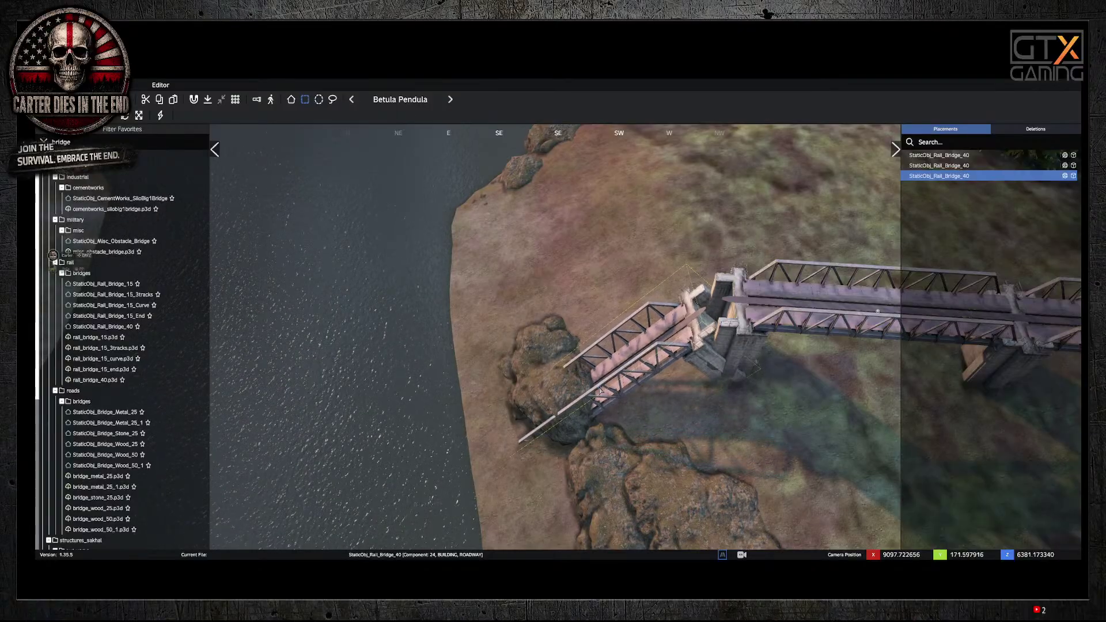
drag(601, 391, 606, 382)
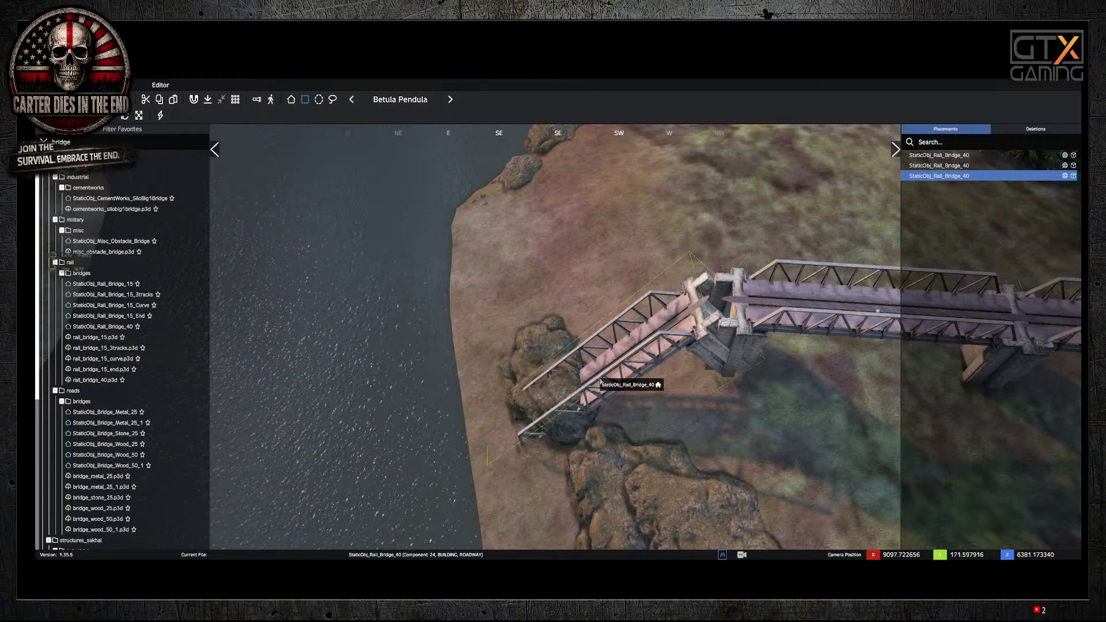
Step: Set the tilted span's Y orientation to -30
double_click(601, 383)
click(600, 288)
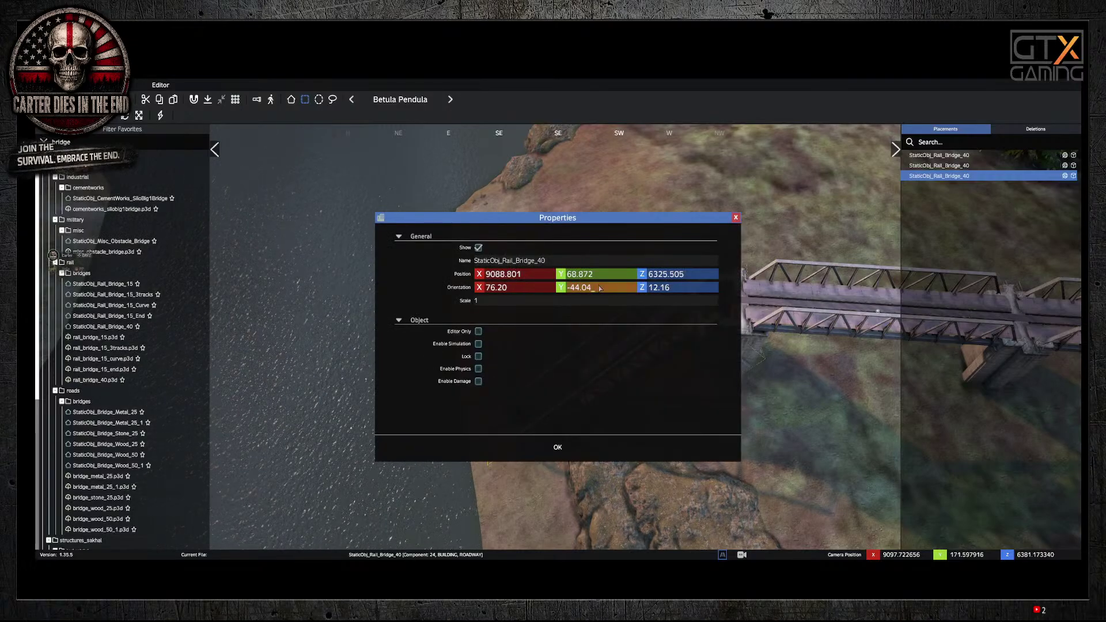
key(BackSpace)
key(BackSpace)
key(BackSpace)
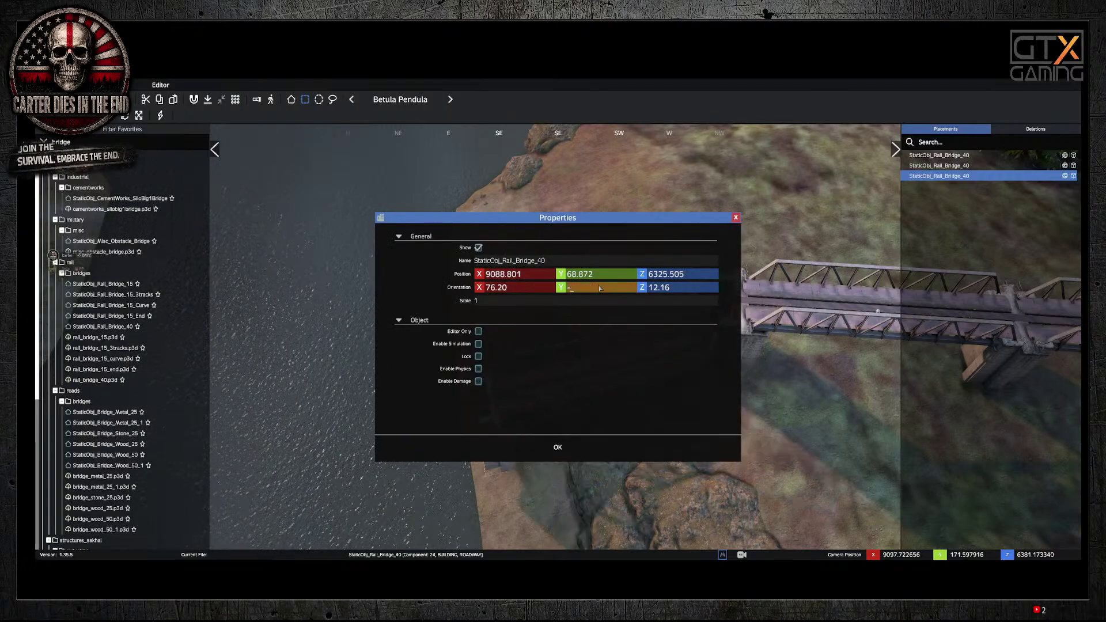
text(30)
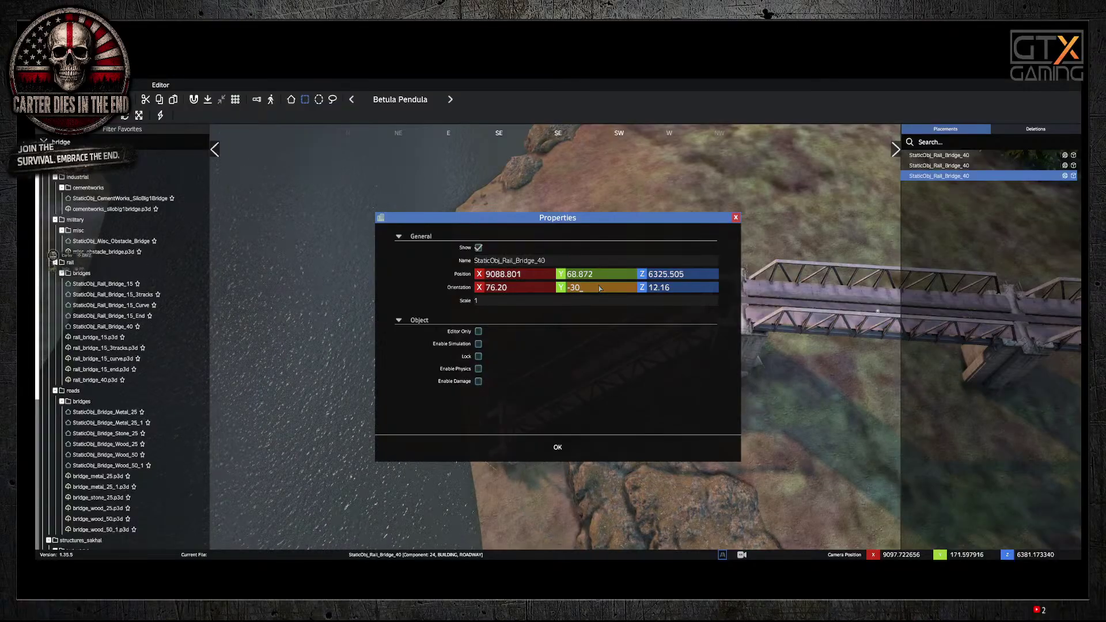
click(561, 448)
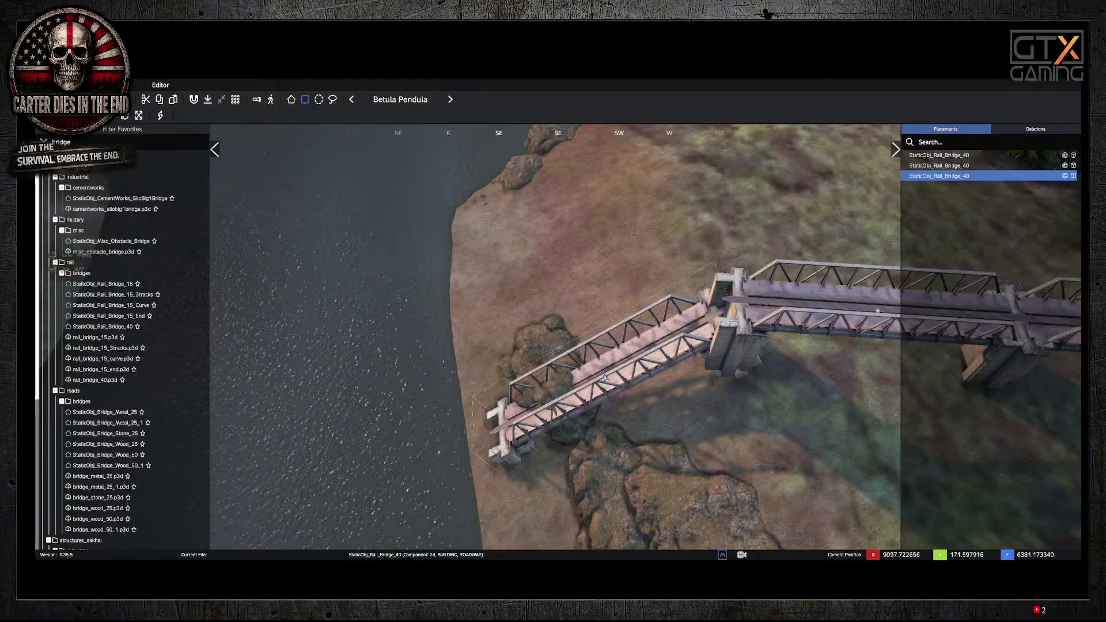
Step: Shift the tilted span until its upper end and track line up with the west bank bridge's end pier
drag(604, 382, 611, 364)
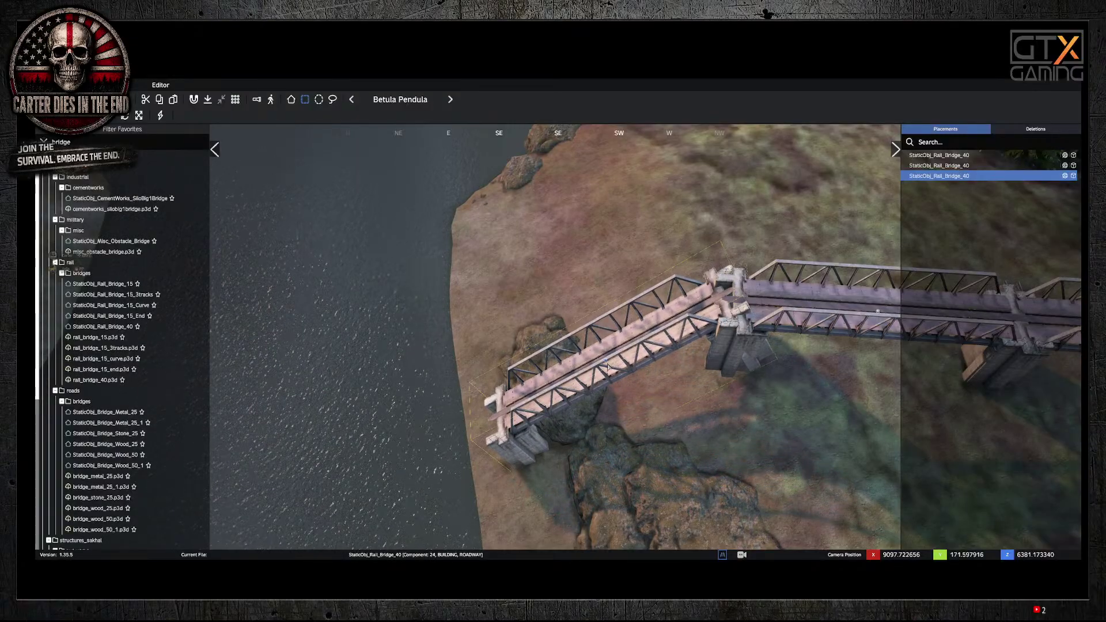
right_drag(606, 393, 732, 438)
key(a)
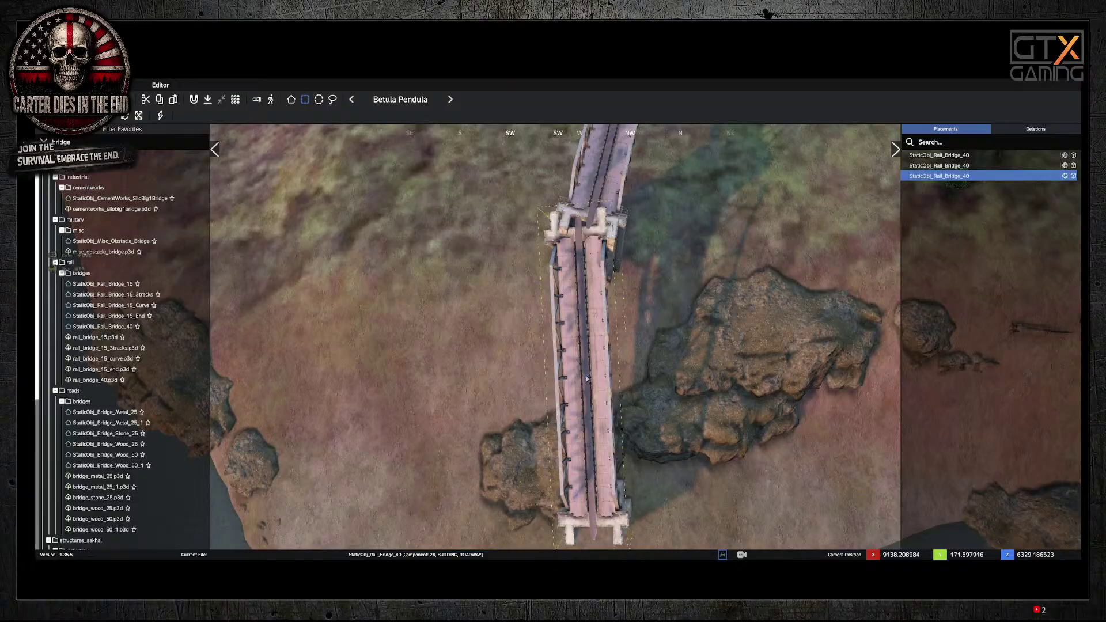
mouse_move(586, 379)
mouse_down()
mouse_move(595, 382)
mouse_move(597, 351)
mouse_move(599, 391)
mouse_up()
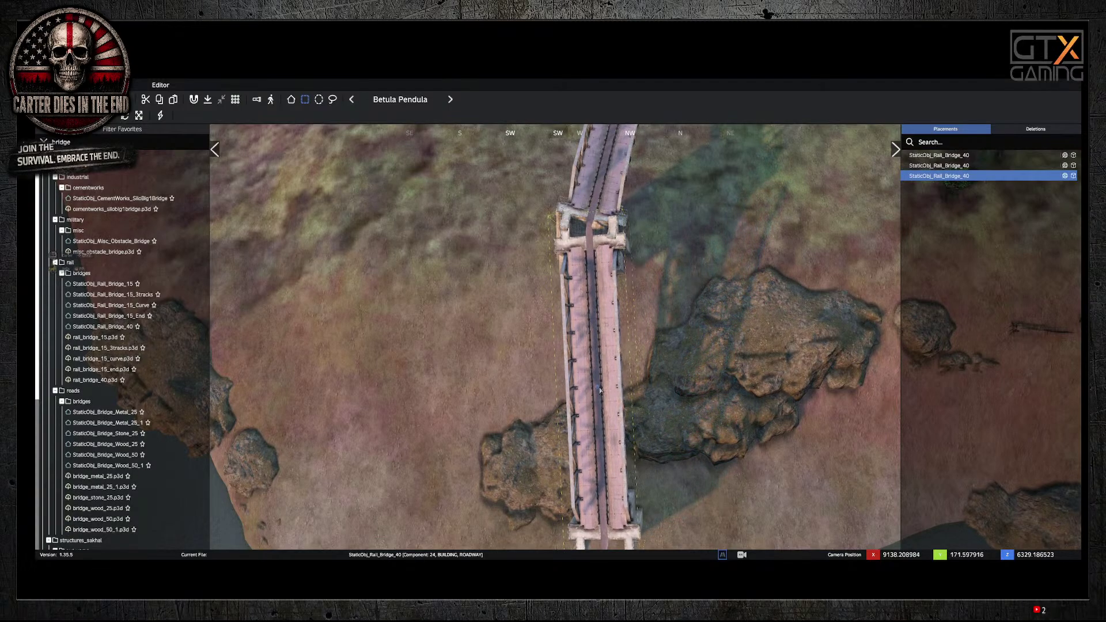
drag(600, 391, 599, 396)
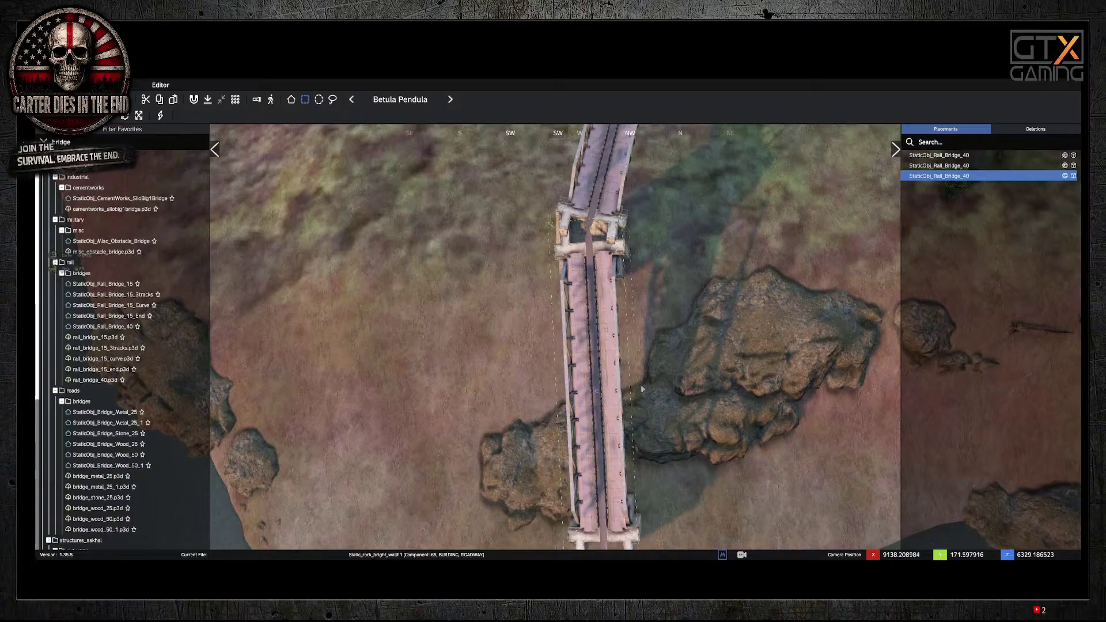
Step: Deselect the tilted span and examine it and the gap across the reservoir up close and from above
click(673, 392)
right_drag(741, 481, 768, 479)
right_drag(576, 455, 685, 365)
key(w)
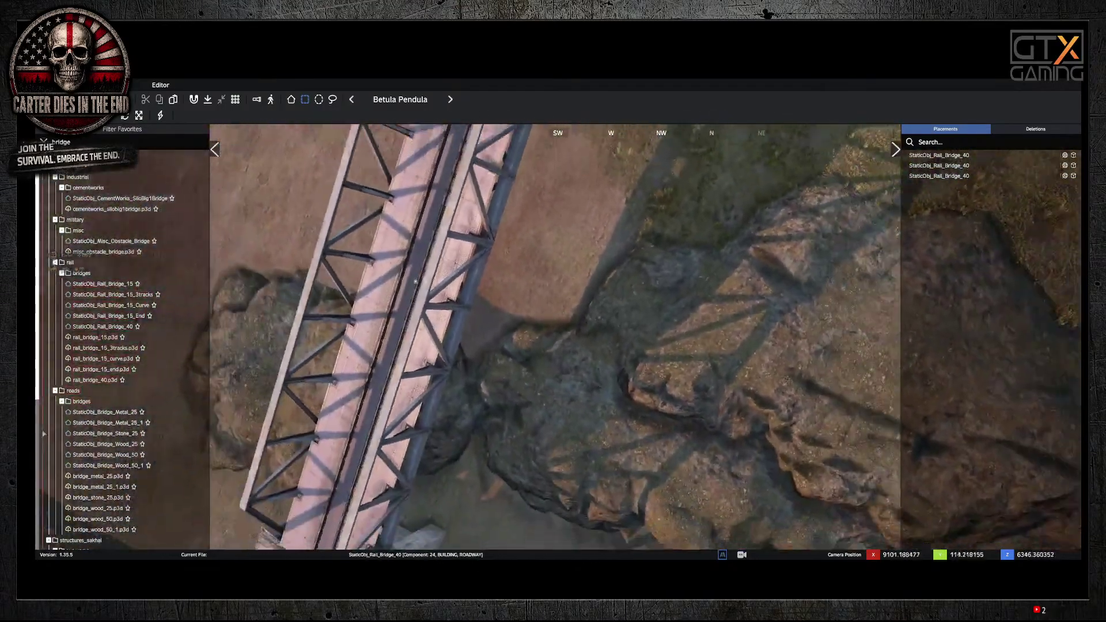
mouse_move(92, 426)
key(s)
right_drag(657, 374, 580, 185)
key(s)
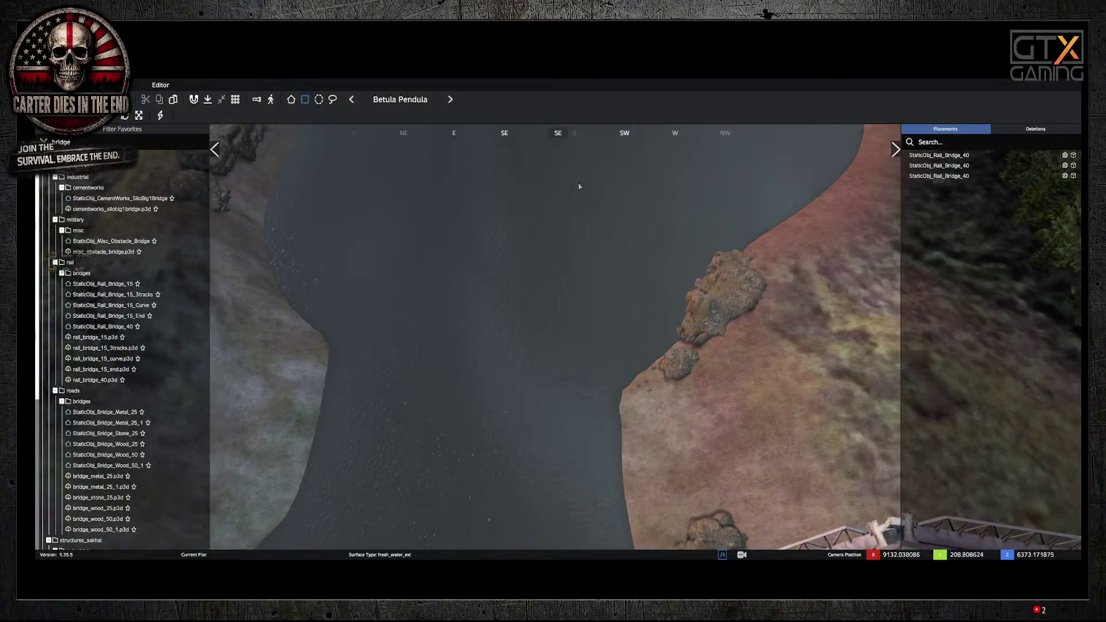
right_drag(627, 250, 585, 388)
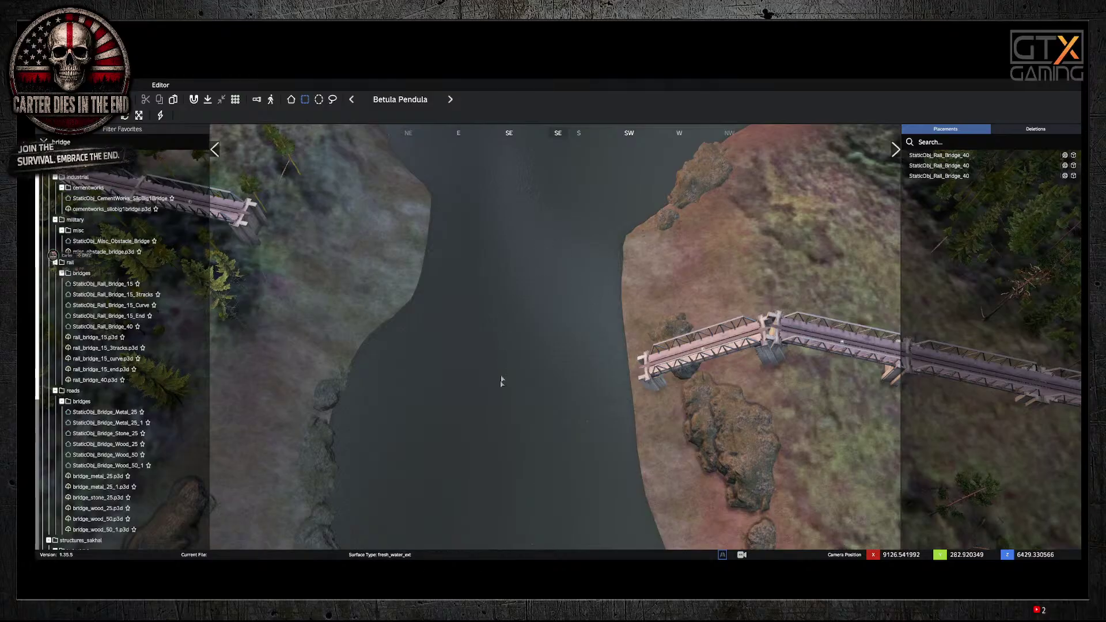
right_drag(481, 500, 605, 384)
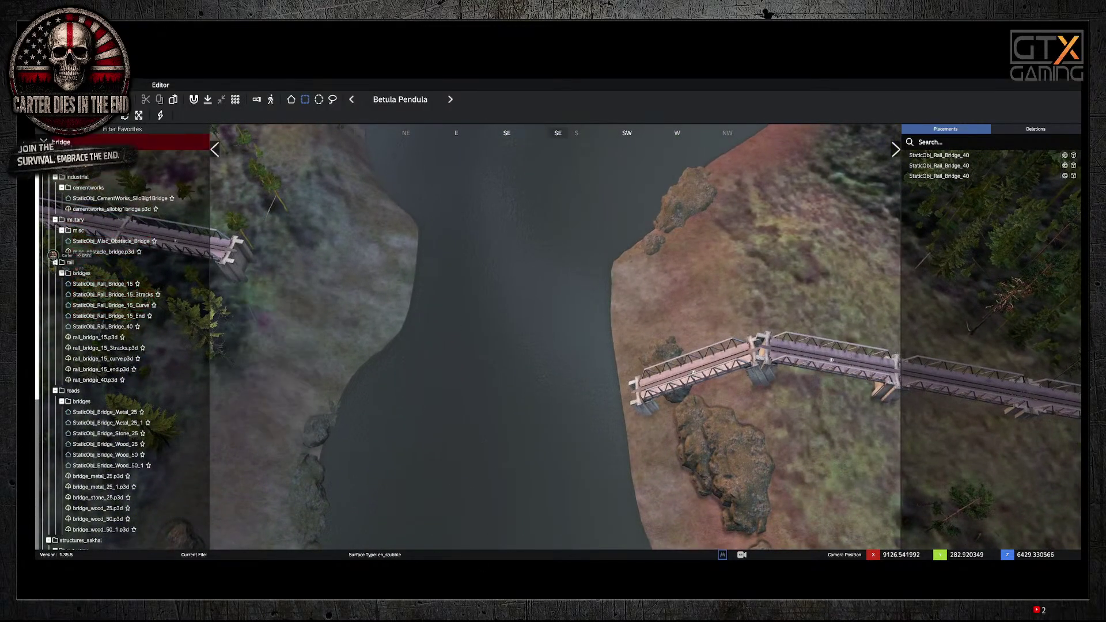
Step: Search the object library for "rubbl" and place StaticObj_Rubble_Rocks1 at the base of the pier where the tilted span begins
key(BackSpace)
key(BackSpace)
key(BackSpace)
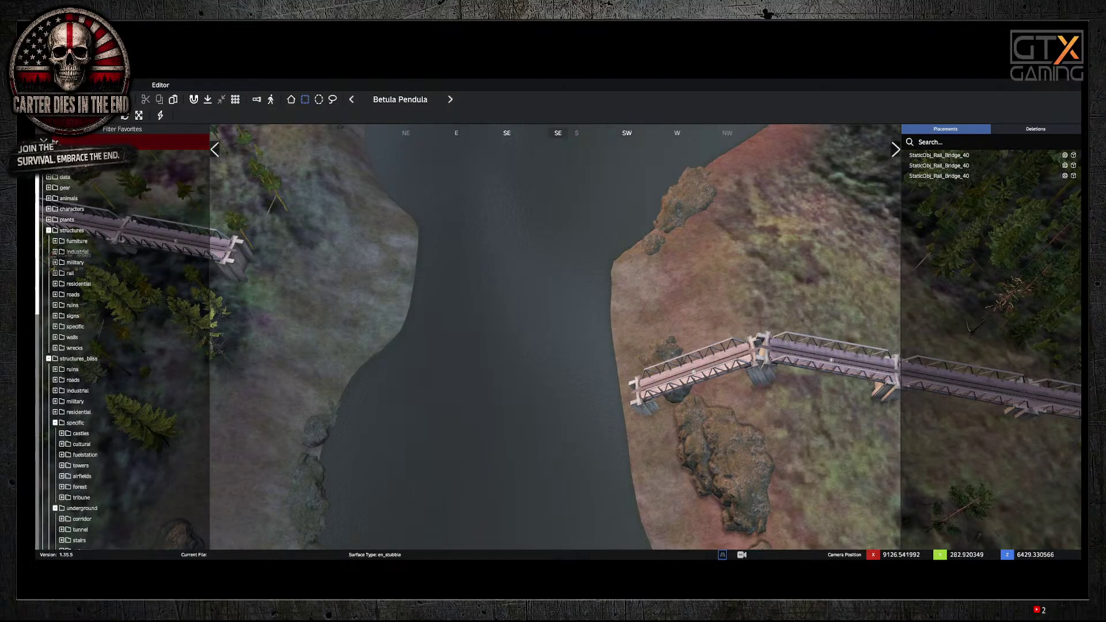
text(ubbl)
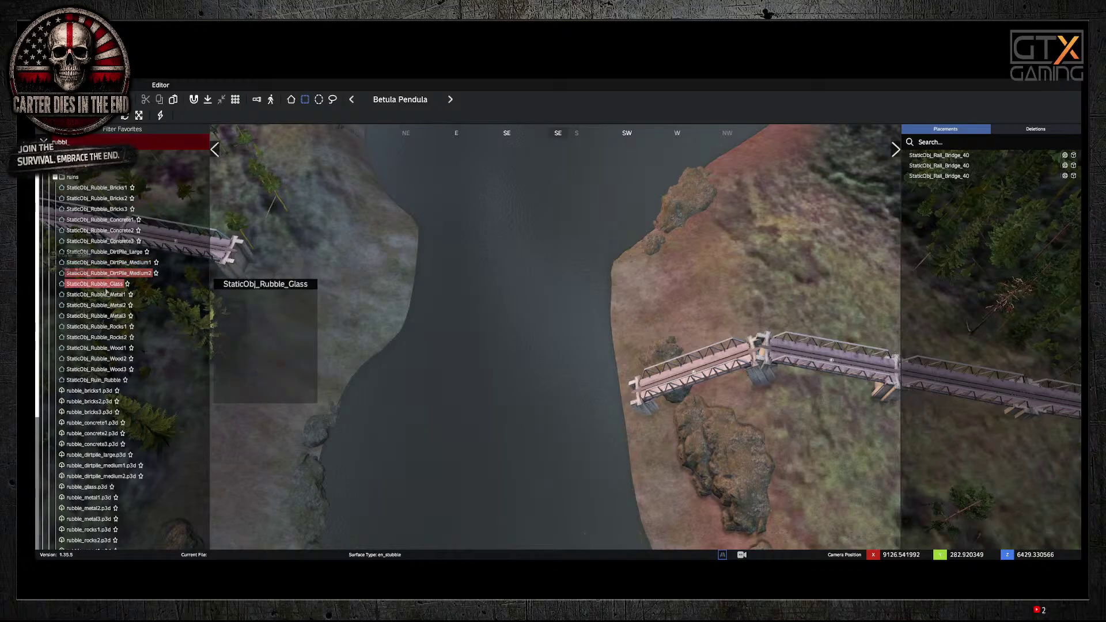
click(98, 327)
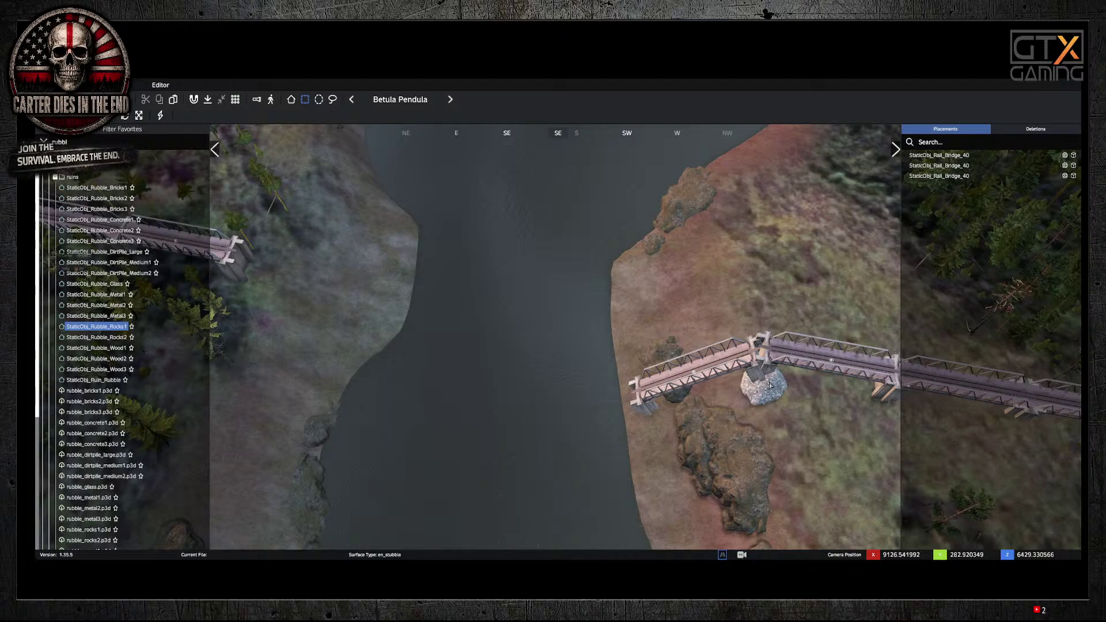
click(770, 385)
Step: Find StaticObj_Hotel_Damaged_Rubble among the rubble objects and place it around the pier joining the tilted span to the bridge
mouse_move(110, 341)
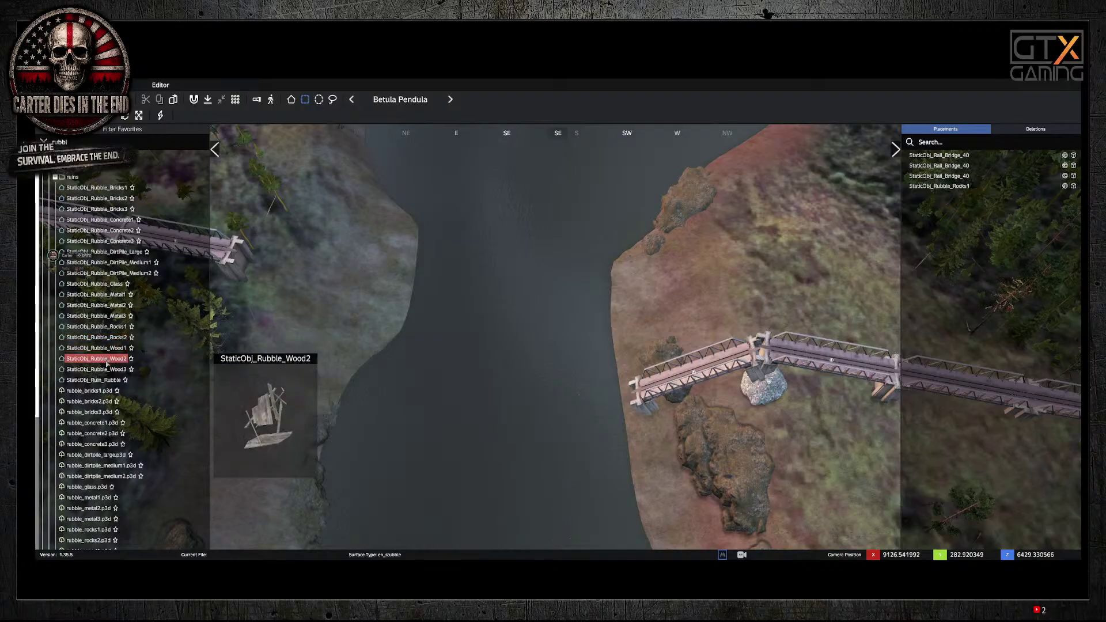
mouse_move(106, 380)
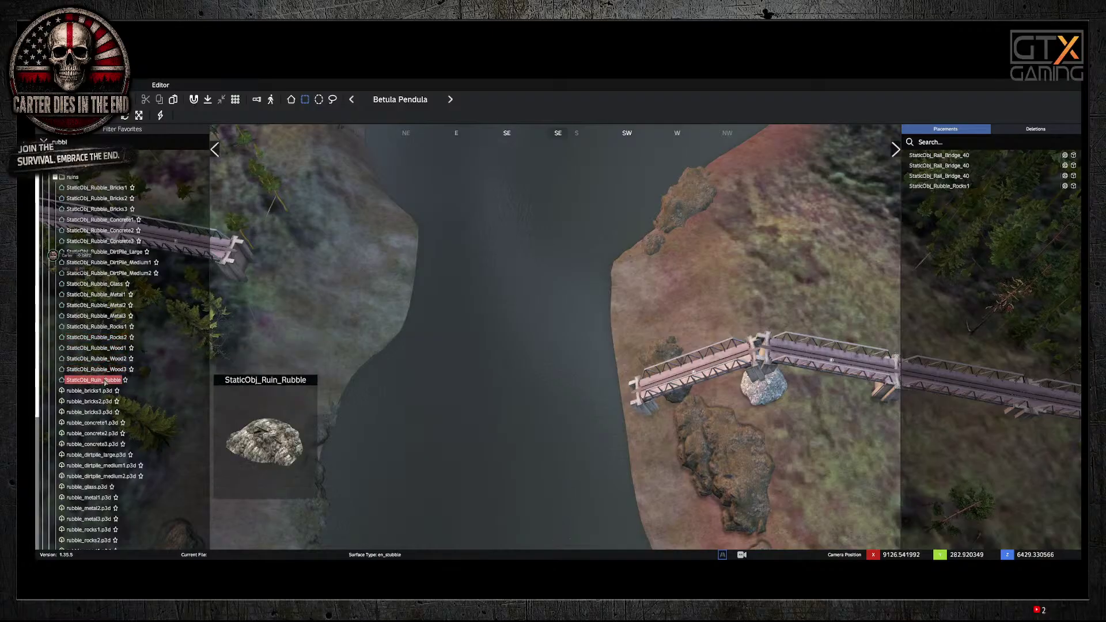
click(105, 380)
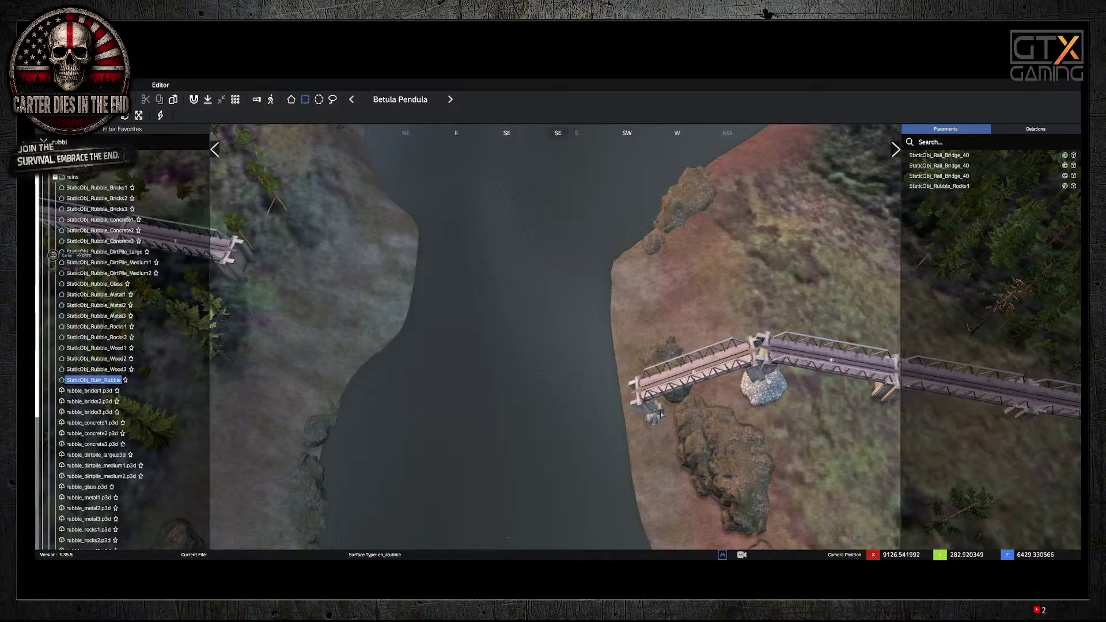
scroll(97, 443, down, 6)
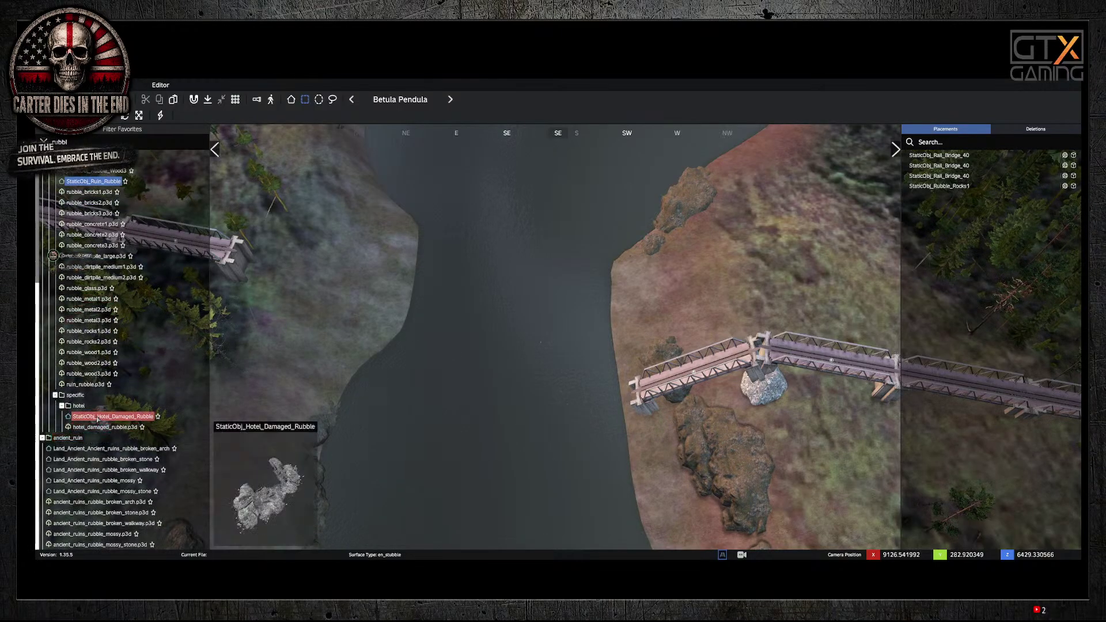
click(97, 419)
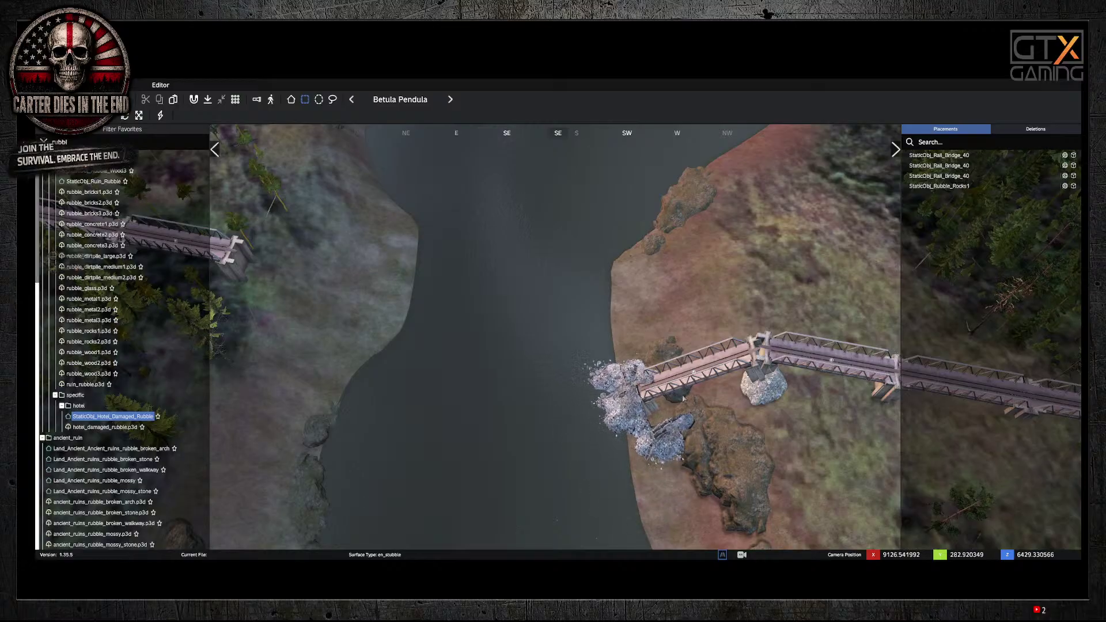
click(799, 348)
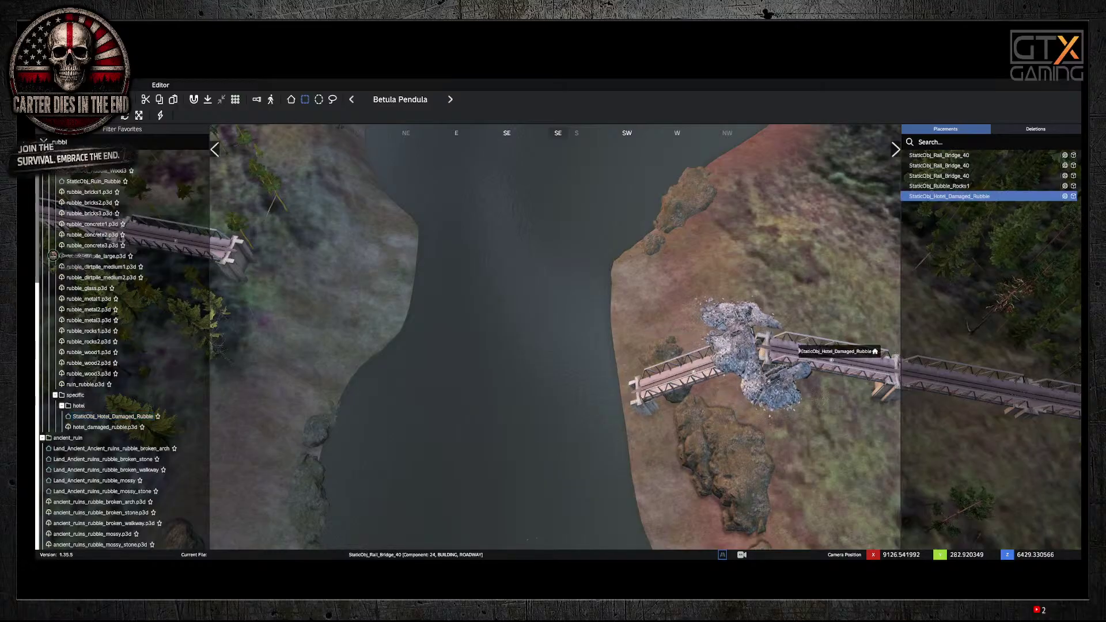
right_drag(799, 349, 667, 317)
scroll(666, 316, up, 5)
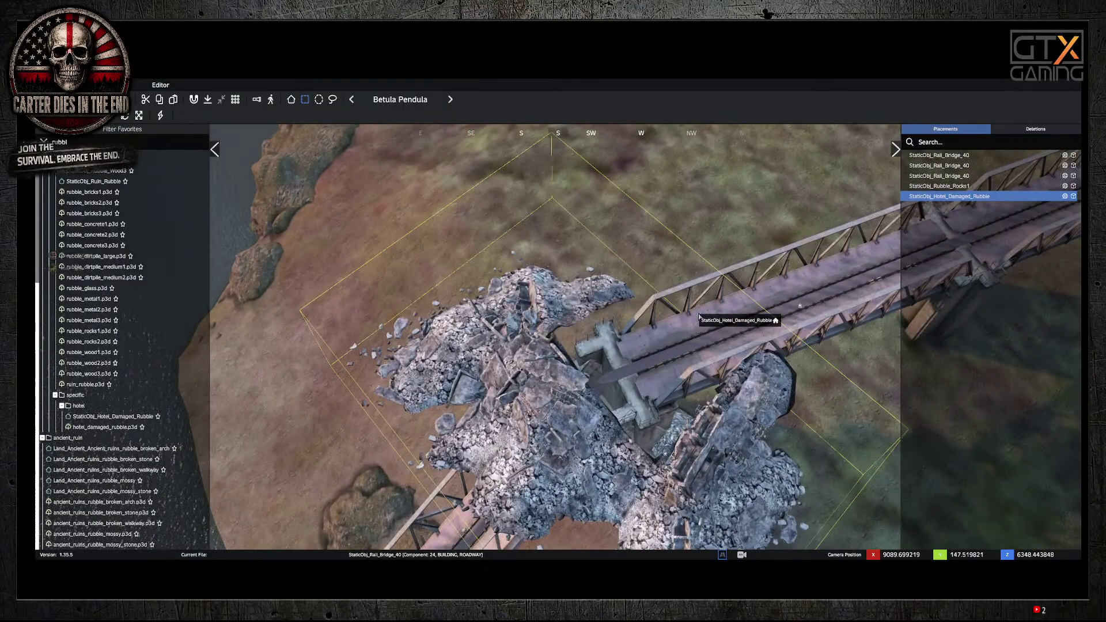
Step: Set the hotel rubble's scale to 0.25 and move it onto the pier joint at about X 9068.7, Z 6322.5
double_click(700, 317)
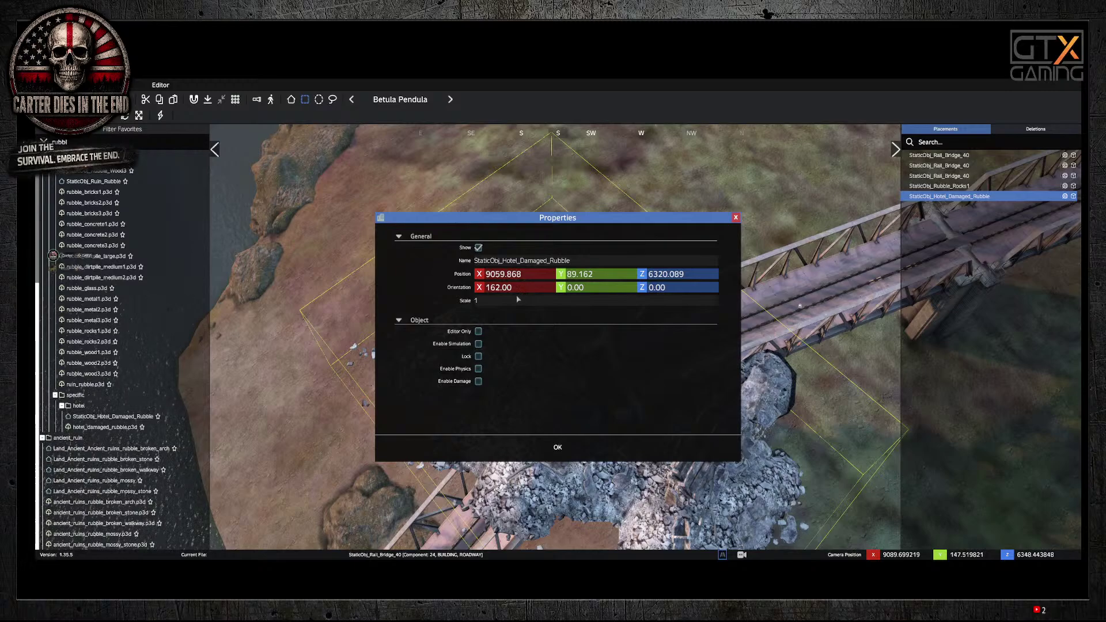
click(497, 300)
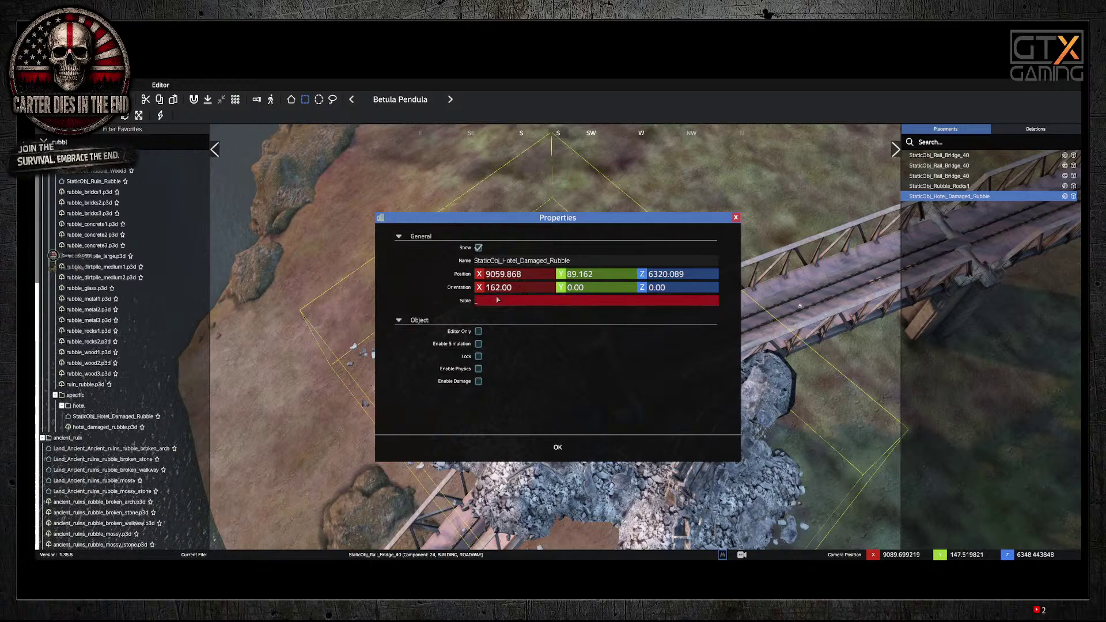
text(25)
click(573, 439)
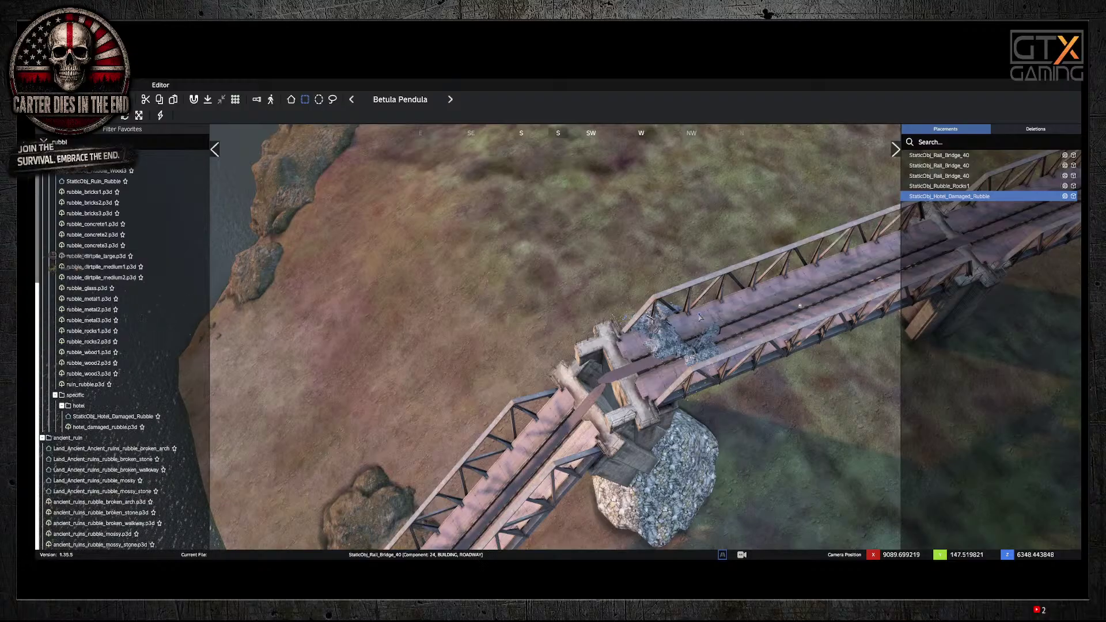
drag(699, 317, 653, 351)
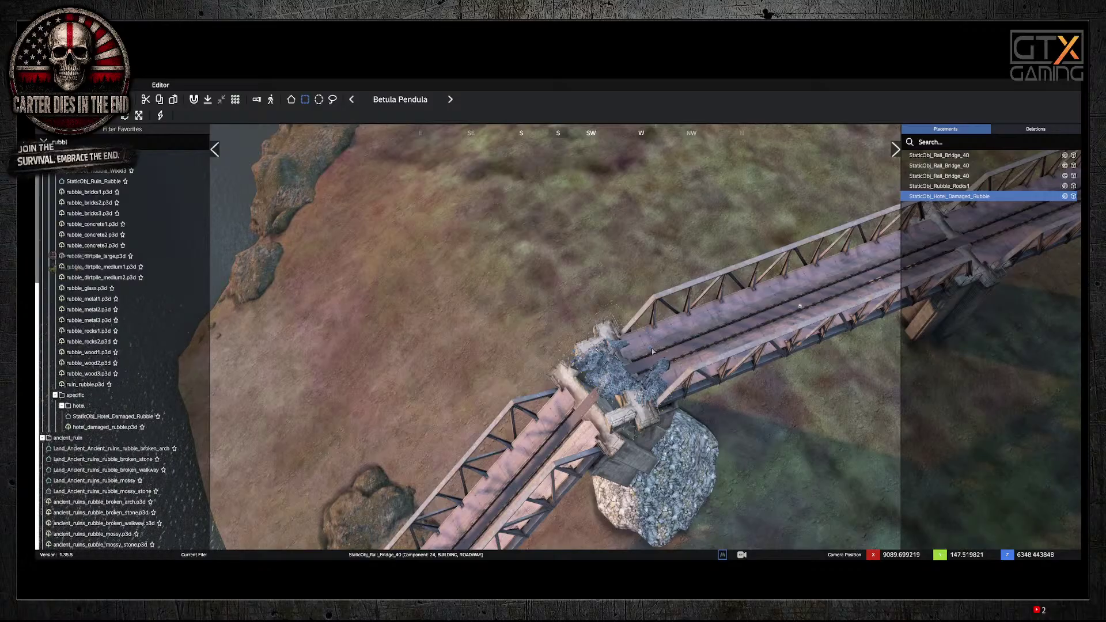
drag(653, 350, 638, 371)
Step: Set the rubble's Y orientation to 35 and lower it into the pier recess to a height of about 85
double_click(638, 370)
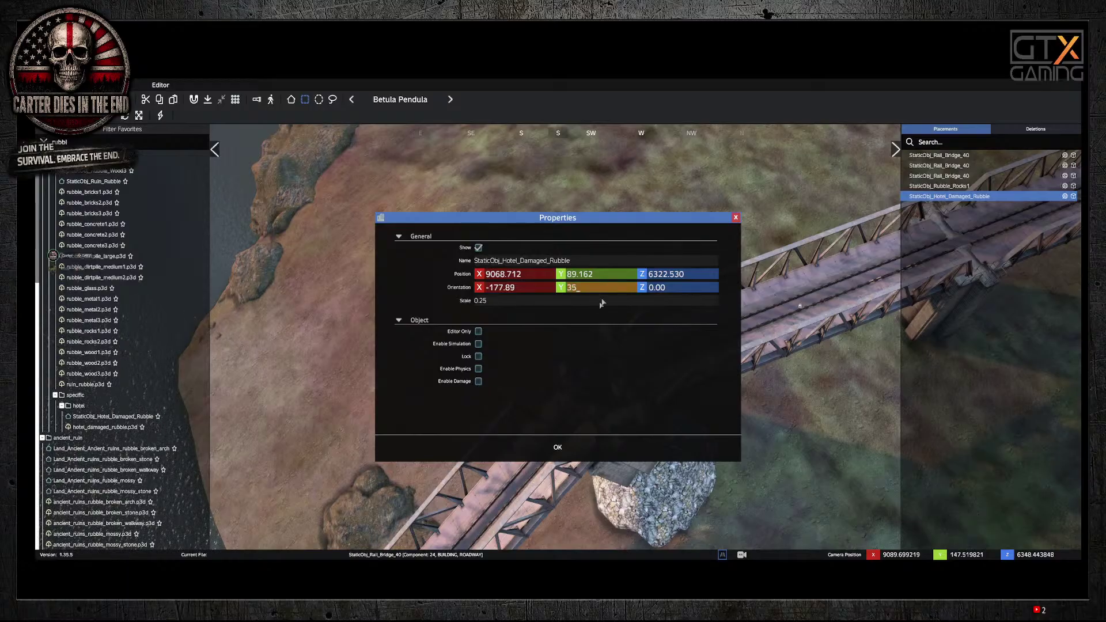
click(563, 448)
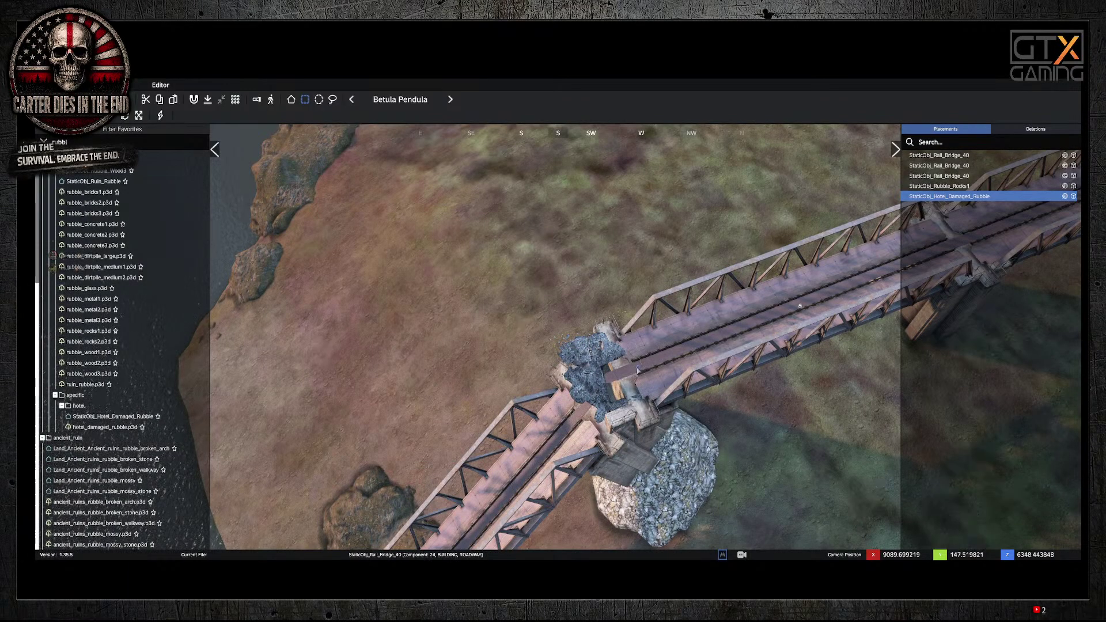
drag(637, 371, 640, 378)
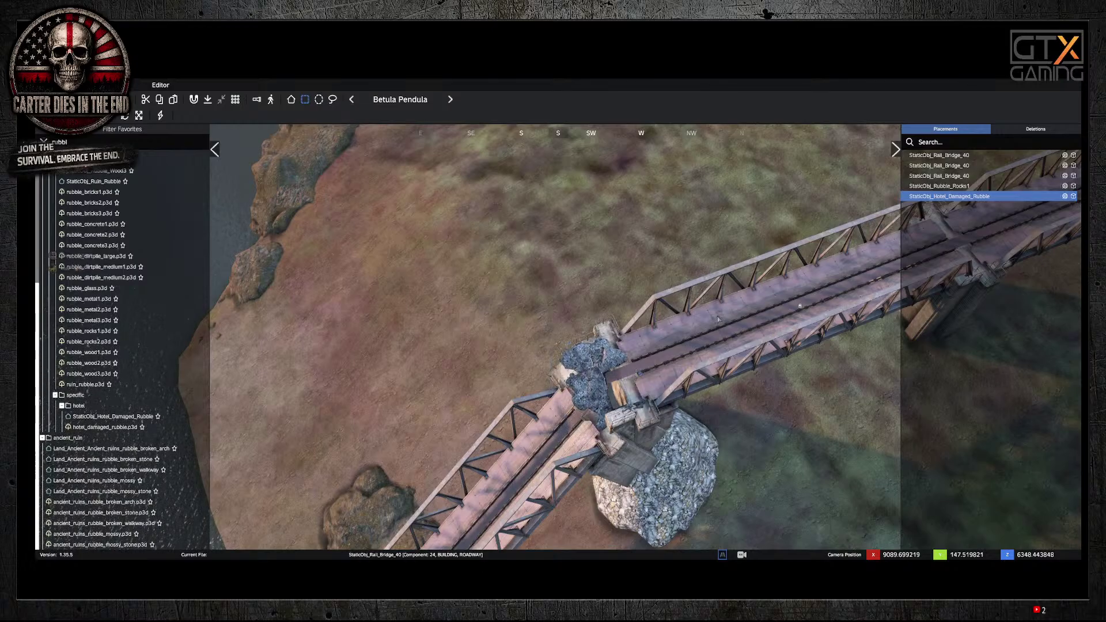
scroll(718, 318, up, 6)
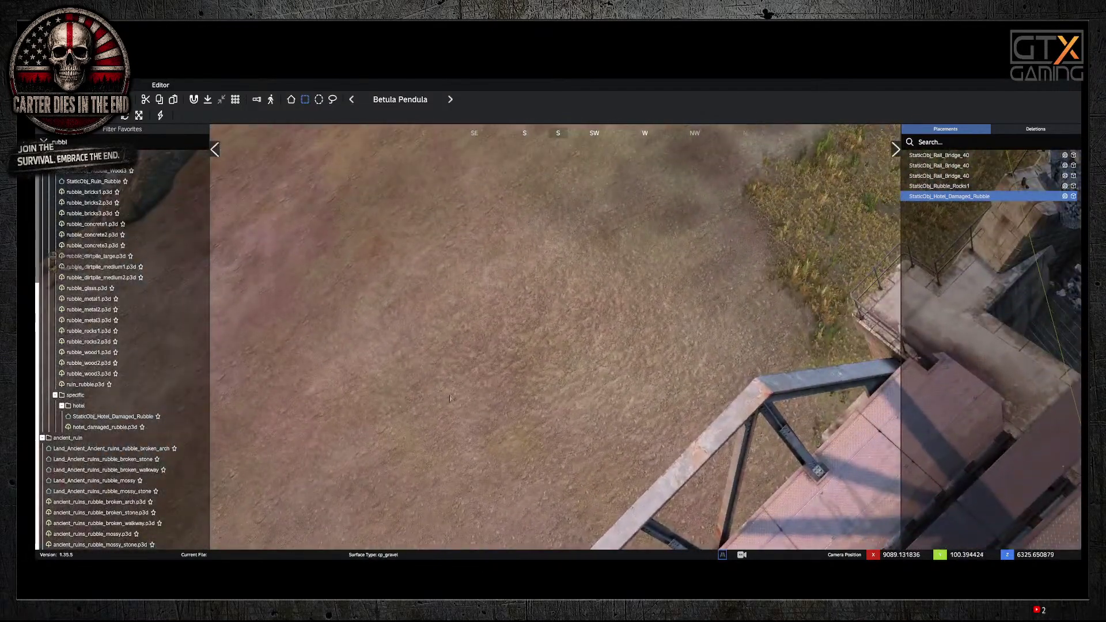
right_drag(450, 398, 584, 158)
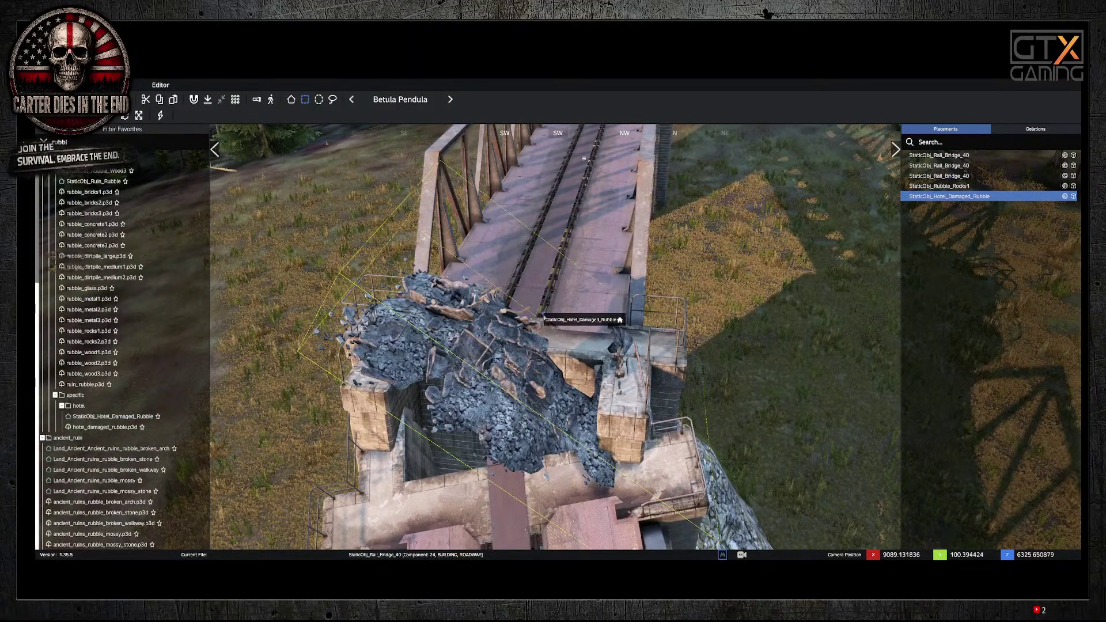
drag(542, 317, 528, 406)
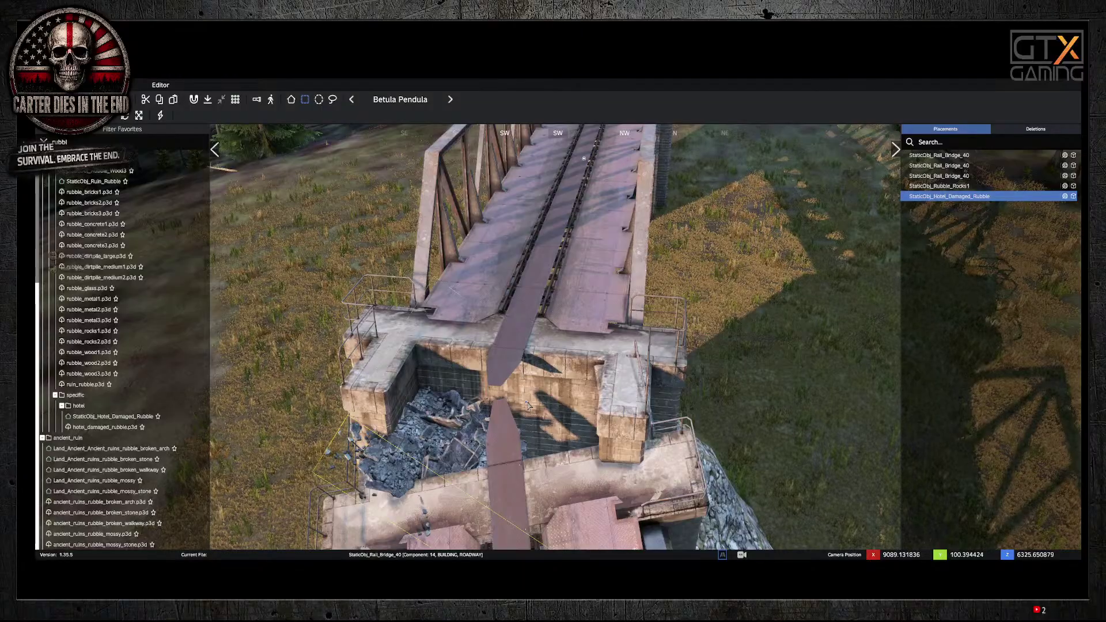
Step: Set the rubble's Y orientation to 0 and raise it in the pier recess to a height of about 86.8
double_click(528, 406)
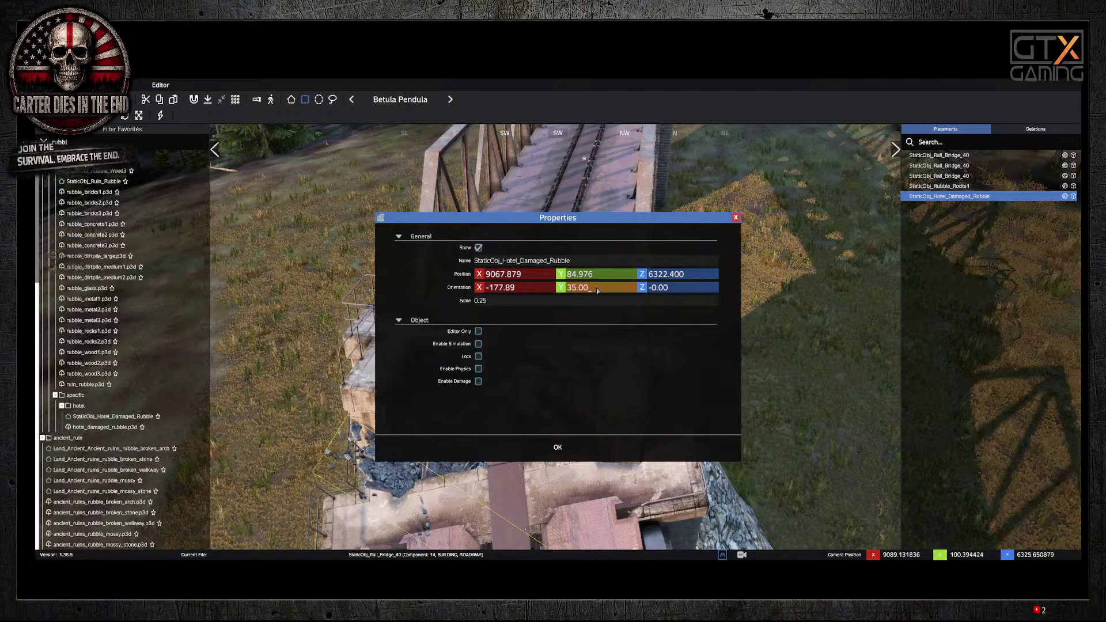
key(BackSpace)
key(BackSpace)
key(BackSpace)
key(BackSpace)
text(10)
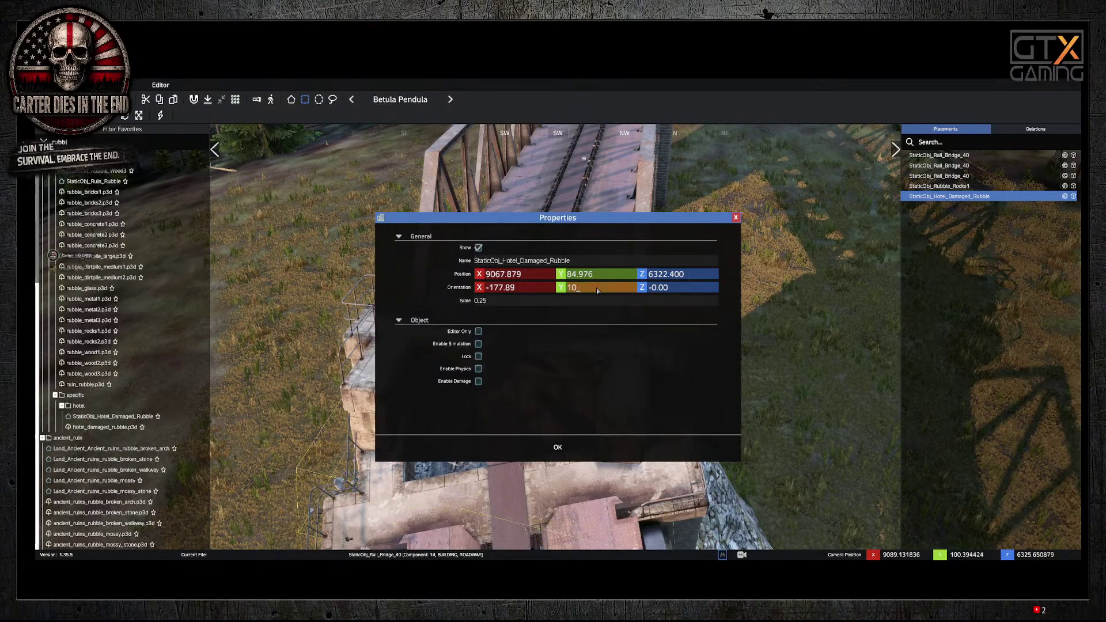
key(BackSpace)
key(BackSpace)
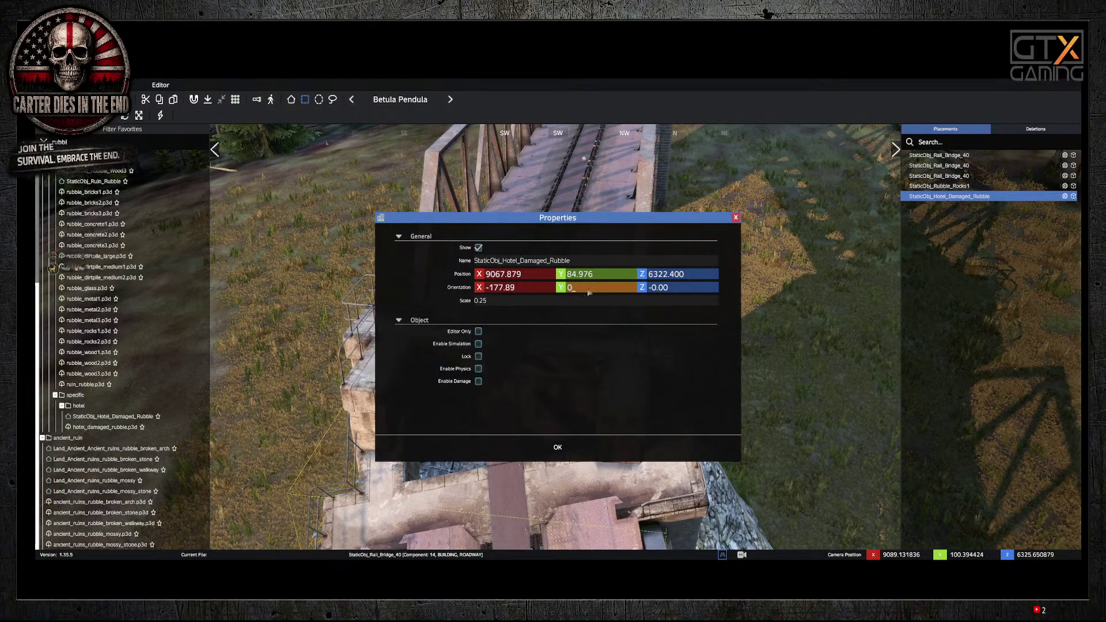
click(557, 447)
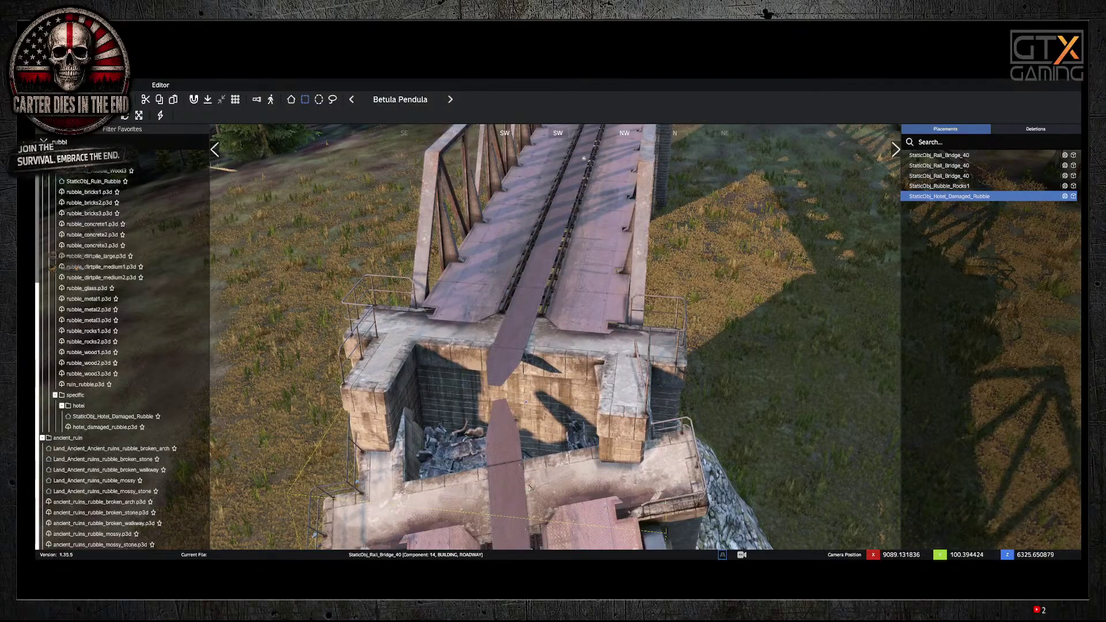
drag(526, 397, 531, 363)
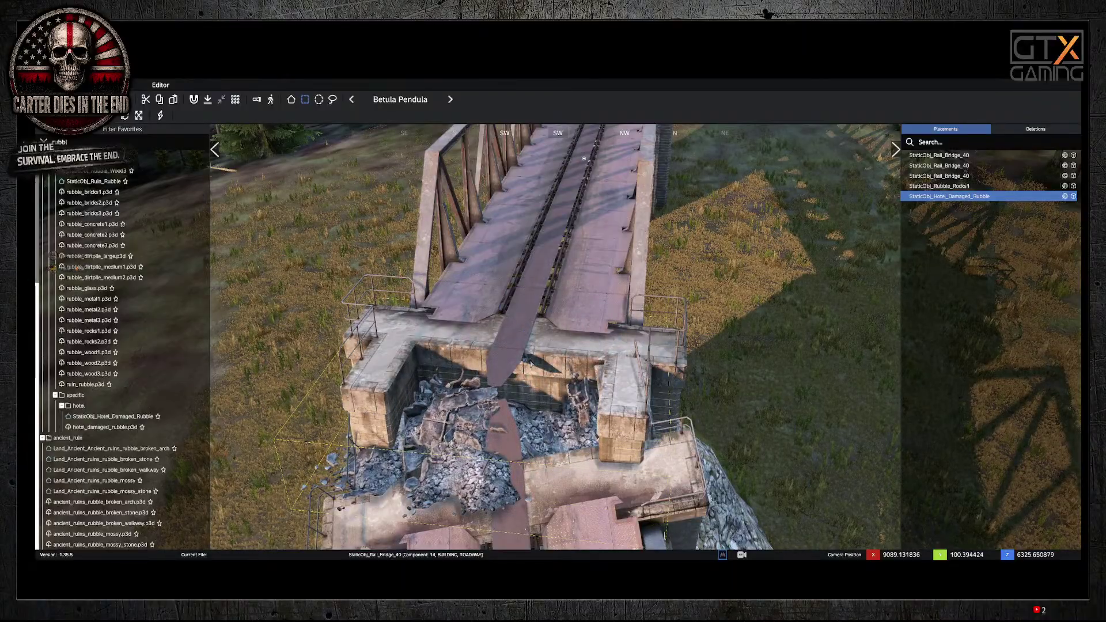
Step: Set the rubble's Z orientation to -35 and raise it to a height of about 89.6
double_click(525, 363)
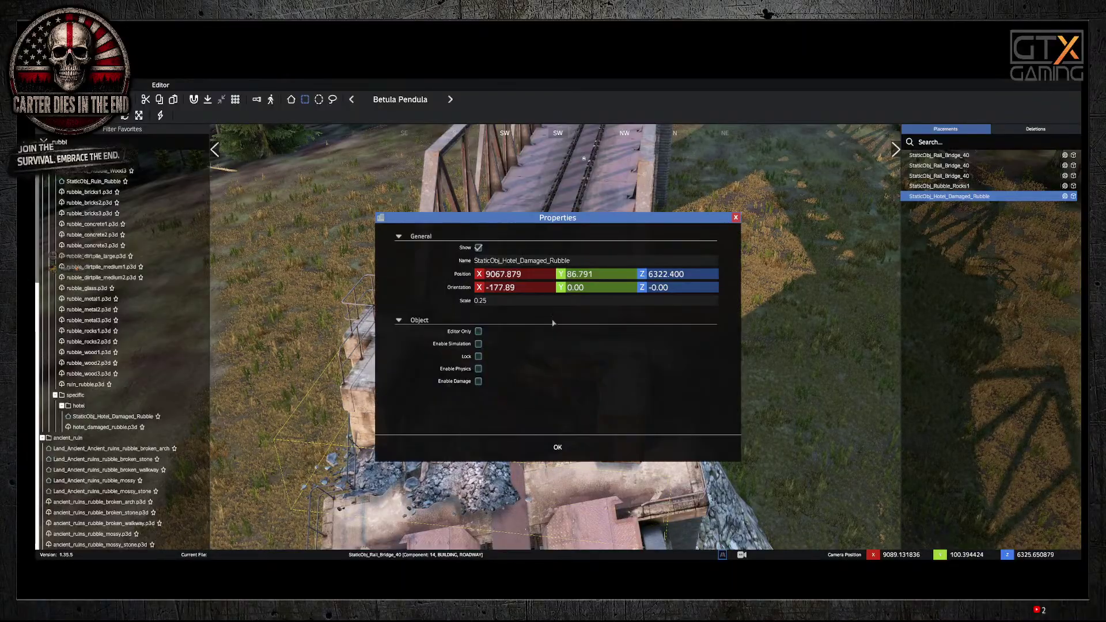
click(680, 290)
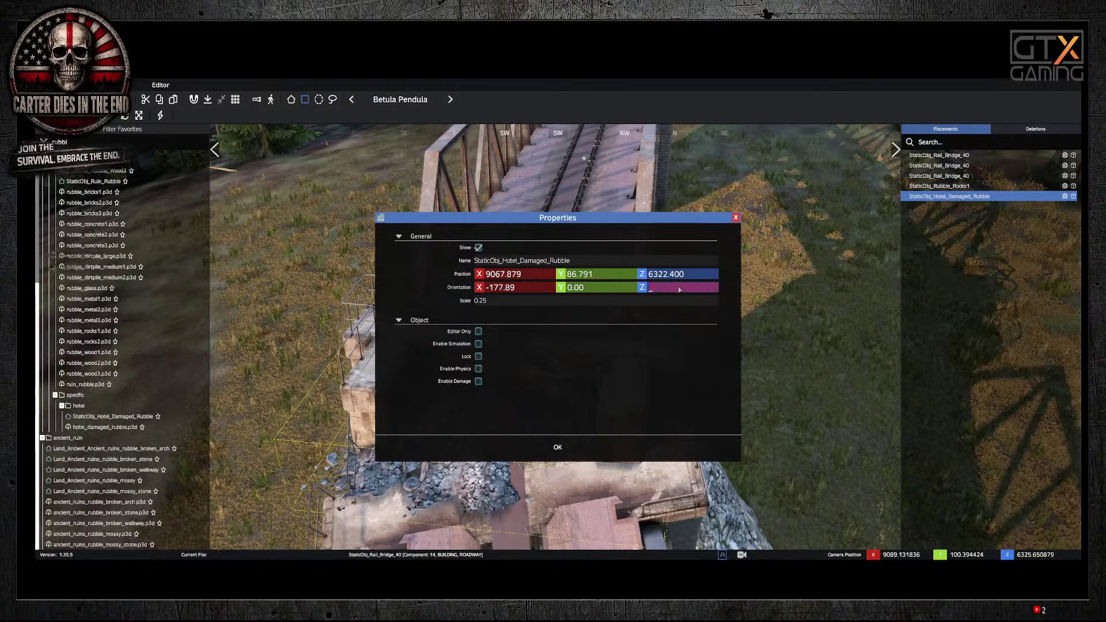
text(2)
key(BackSpace)
text(-35)
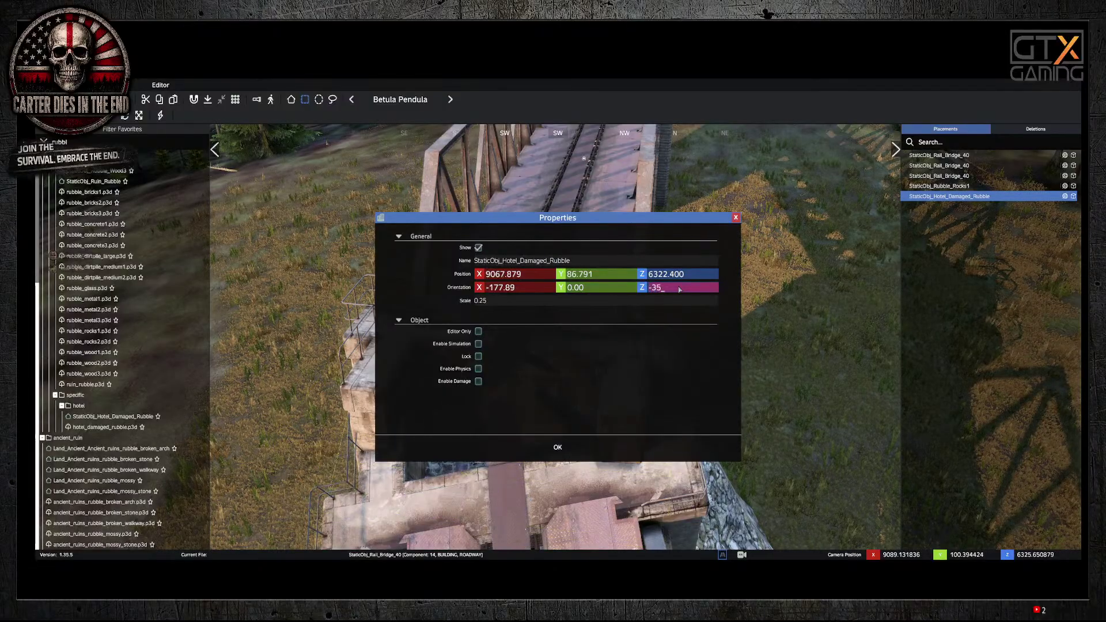
click(552, 453)
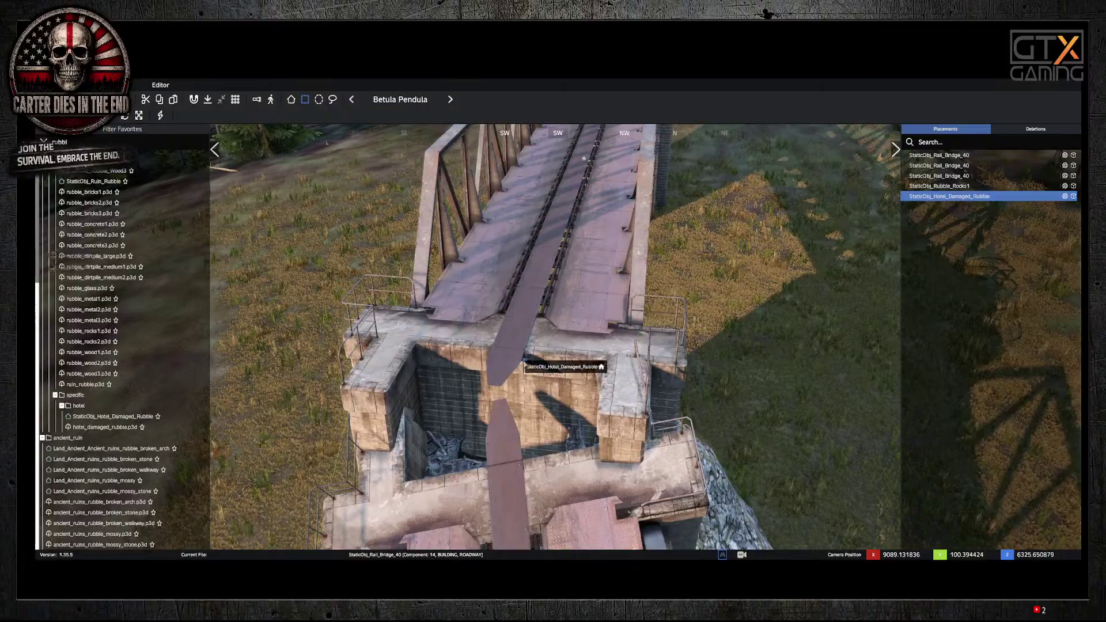
drag(521, 367, 532, 293)
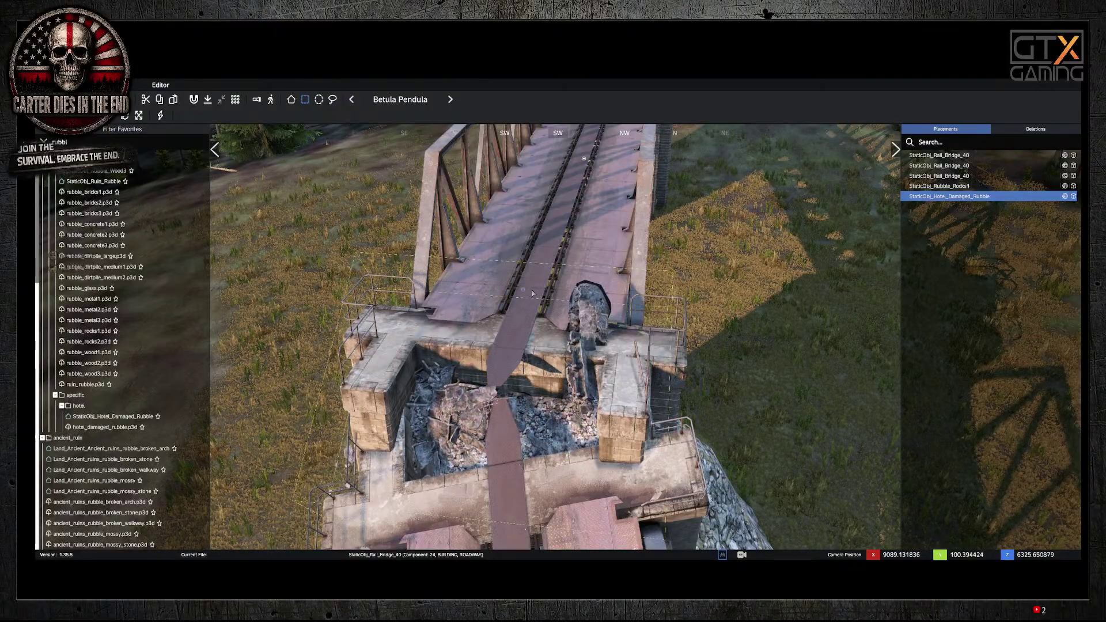
Step: Set the rubble's Z orientation to -25 and shift it slightly to about X 9067.2, Y 89.2, Z 6322.7
double_click(523, 294)
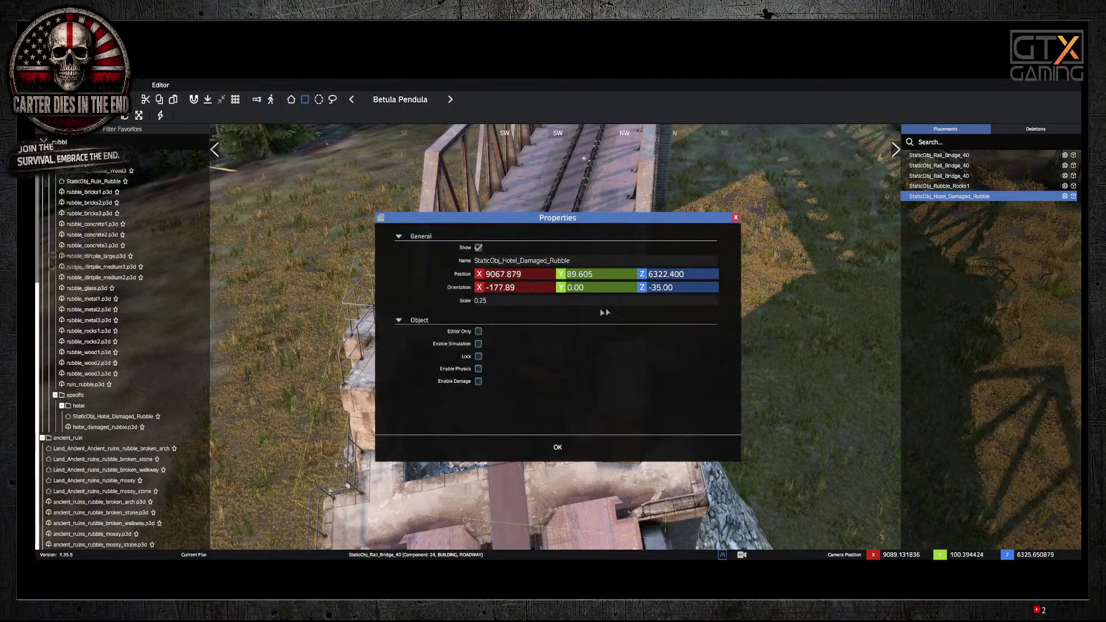
click(697, 292)
key(BackSpace)
key(BackSpace)
key(BackSpace)
key(BackSpace)
key(BackSpace)
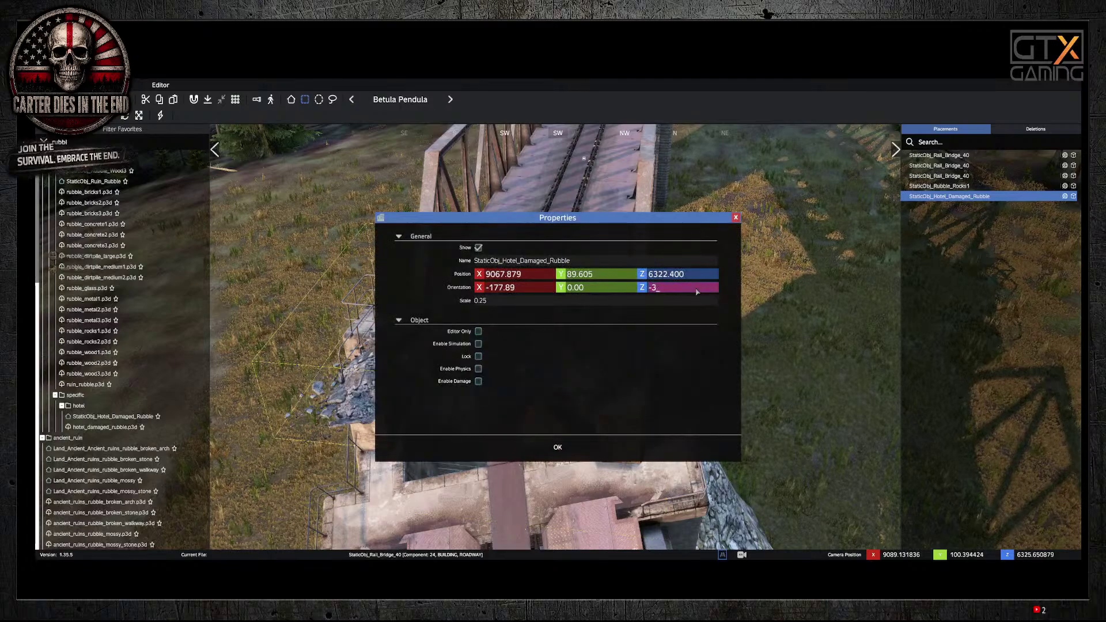
text(25)
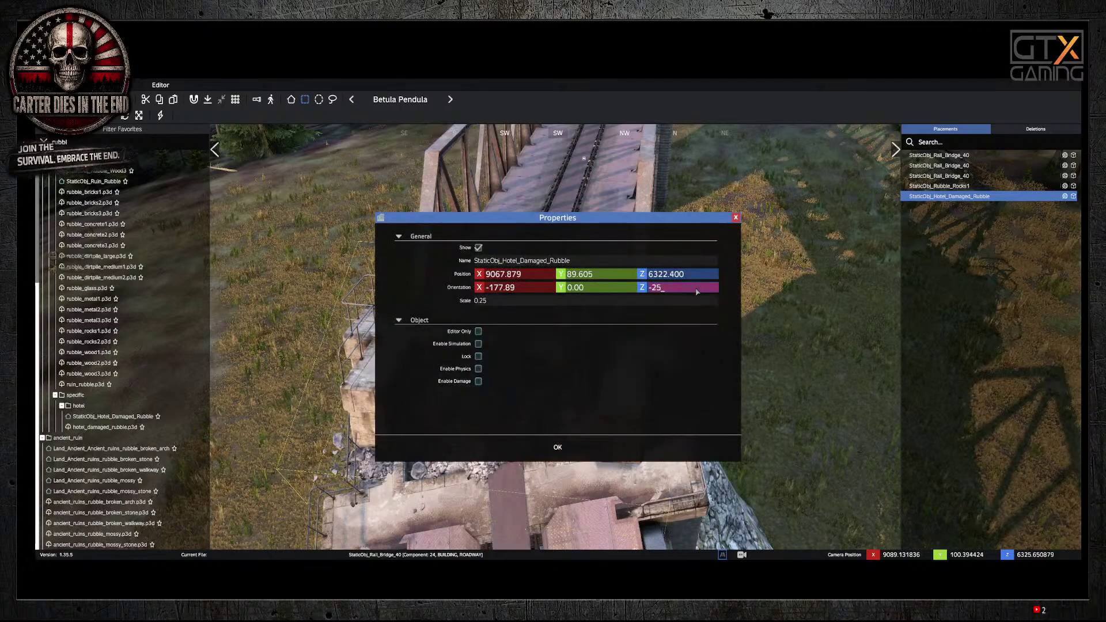
click(558, 448)
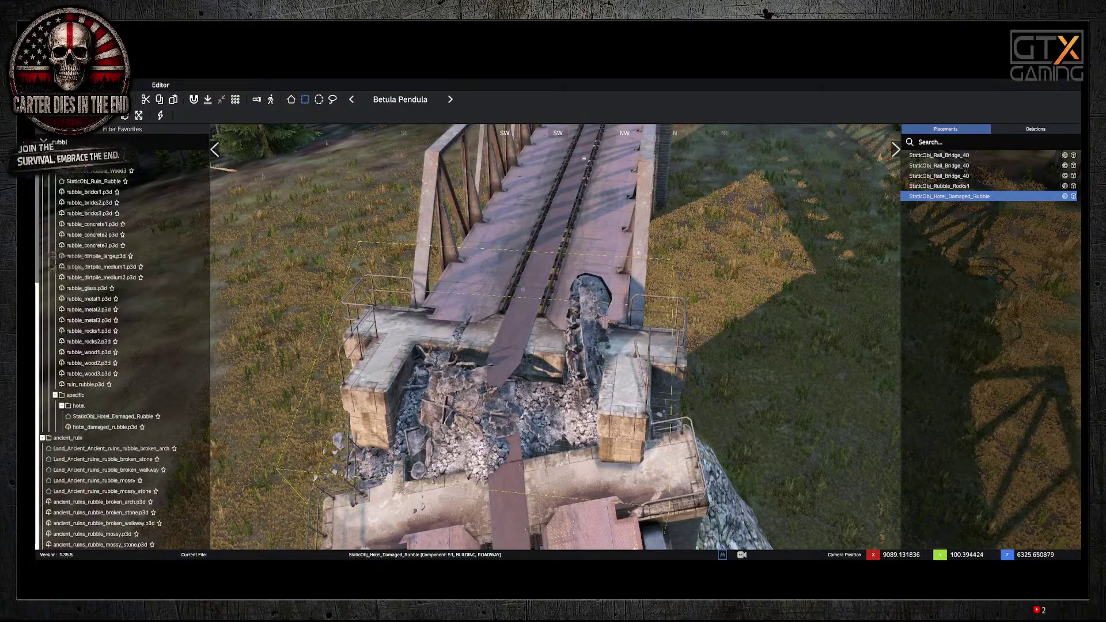
drag(524, 292, 533, 294)
Step: Set the rubble's scale to 0.2 and move it to fill the pier recess at about X 9069.1, Y 89.2, Z 6323
double_click(533, 294)
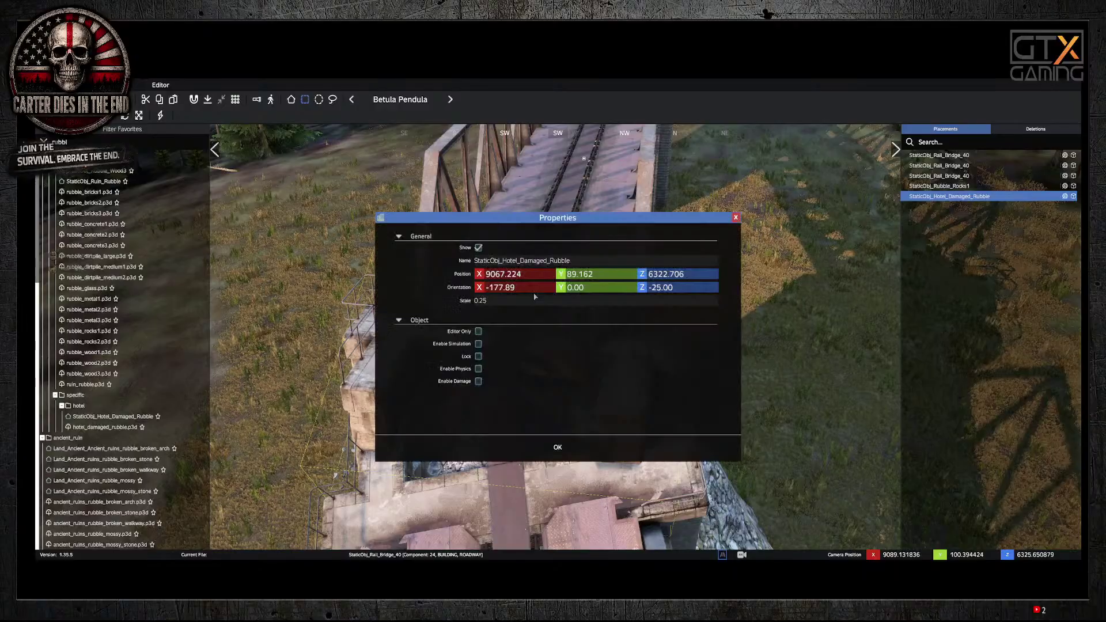
click(550, 300)
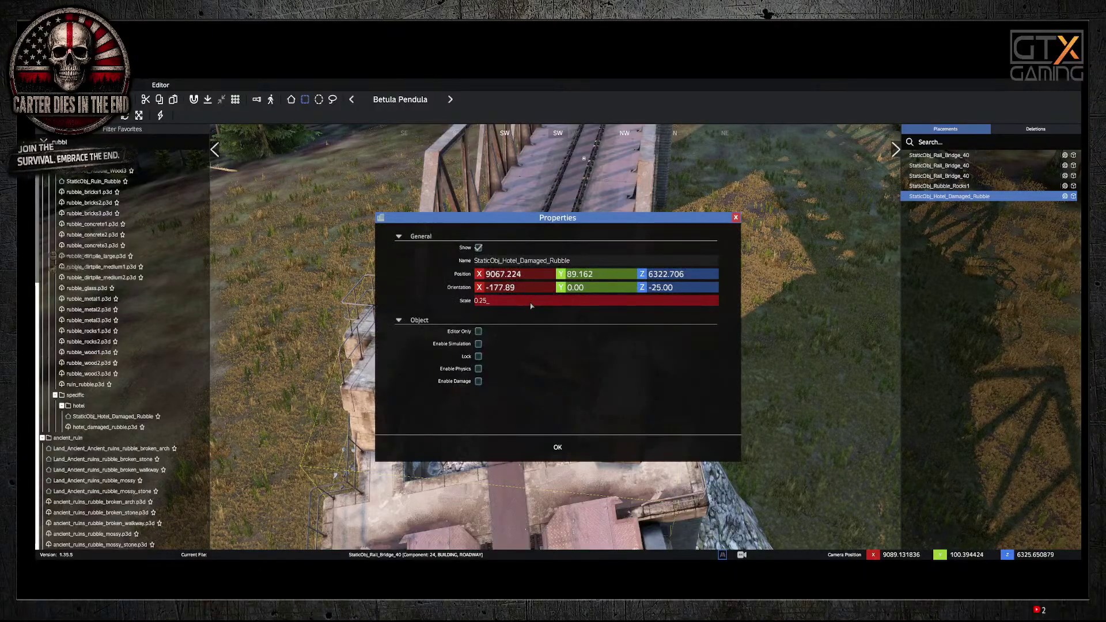
key(BackSpace)
click(557, 447)
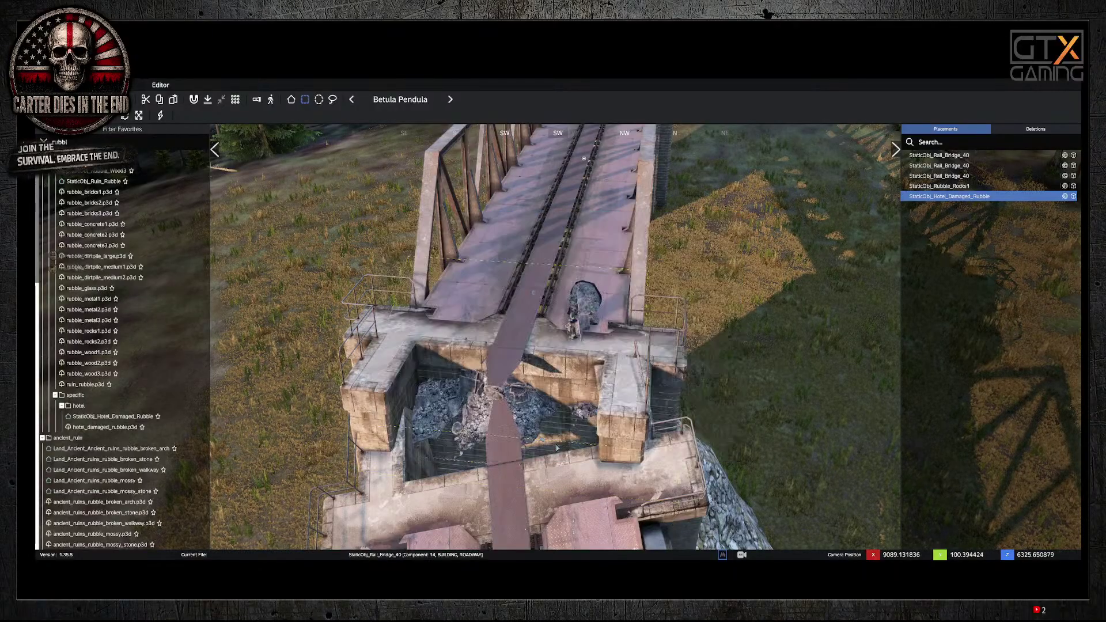
drag(533, 296, 536, 323)
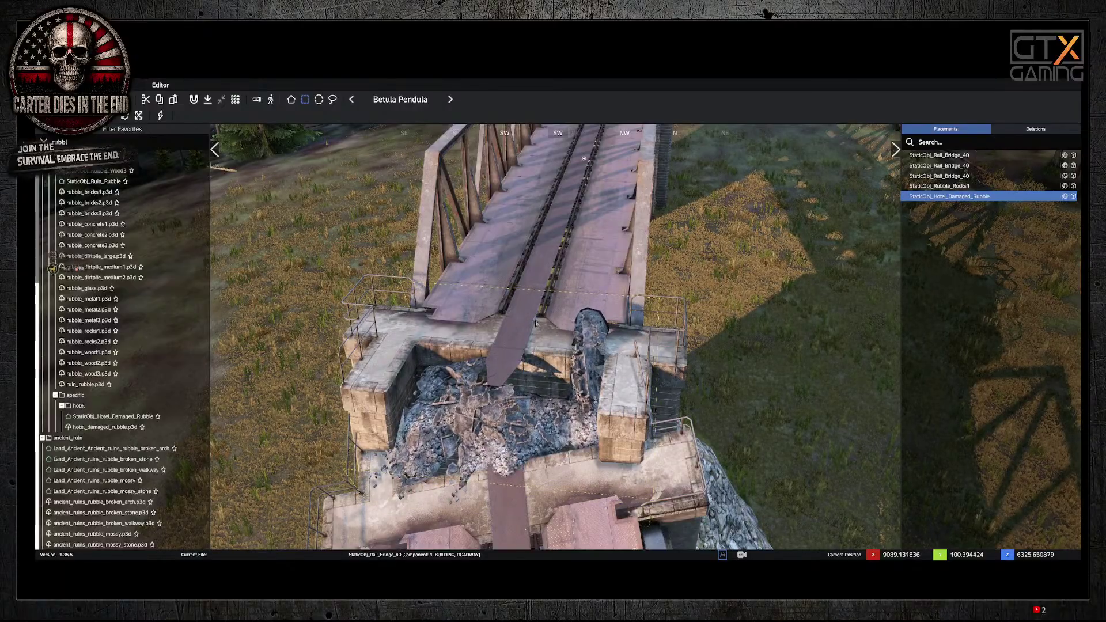
Step: Set the scale of the rubble in the pier recess to 0.19
key(w)
right_drag(536, 323, 634, 386)
key(s)
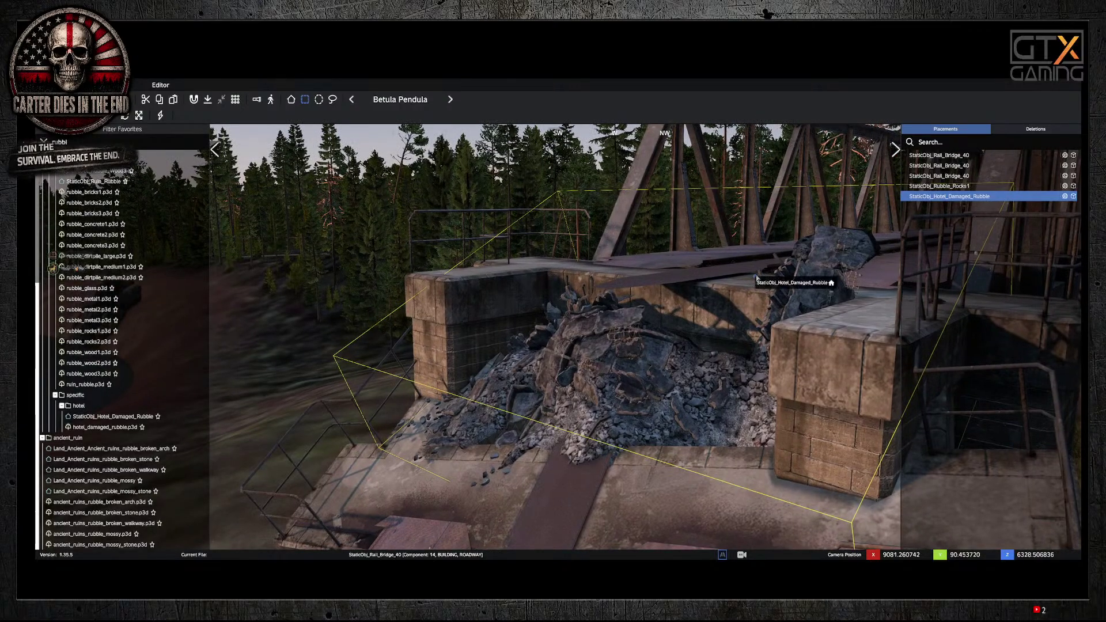
double_click(756, 281)
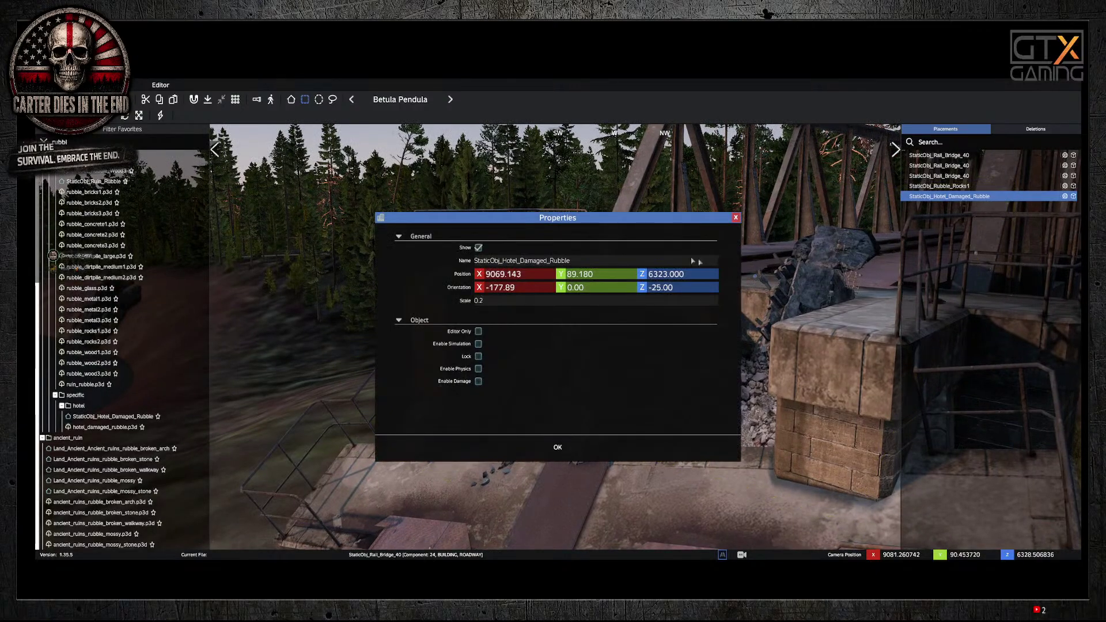
click(491, 301)
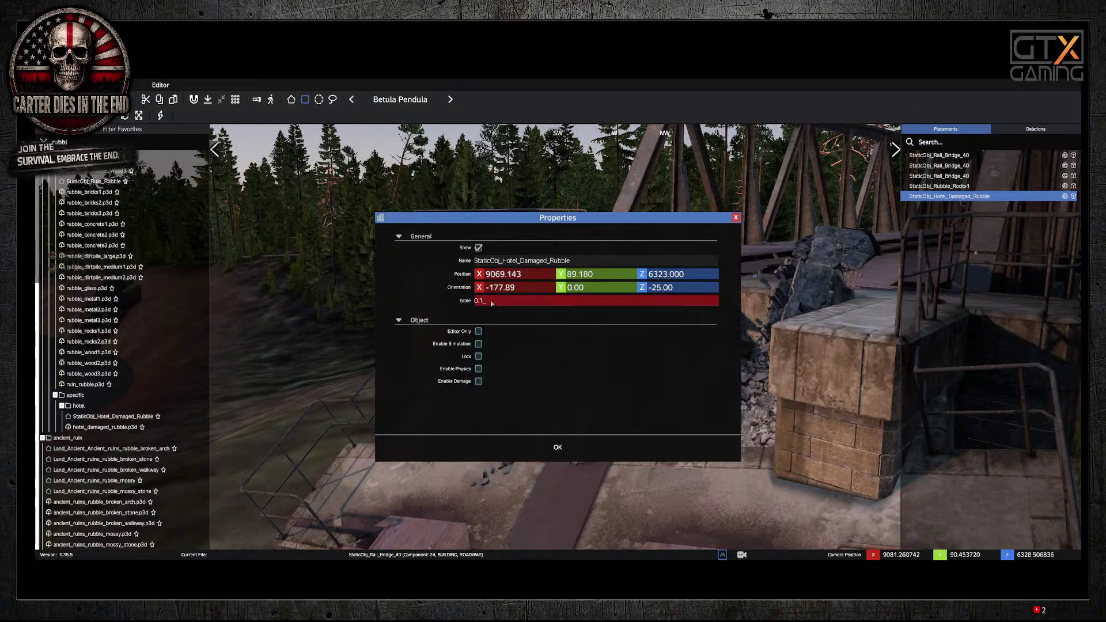
text(9)
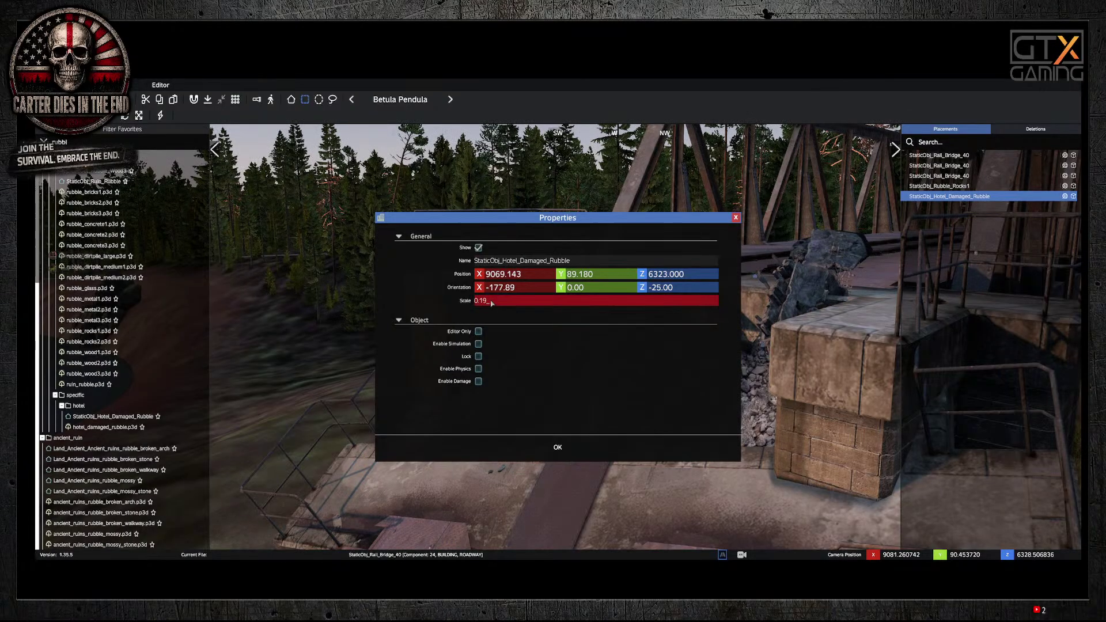
Step: Set the recess rubble's Z orientation to -26 and shift it slightly within the pier recess
click(685, 288)
key(BackSpace)
key(BackSpace)
key(BackSpace)
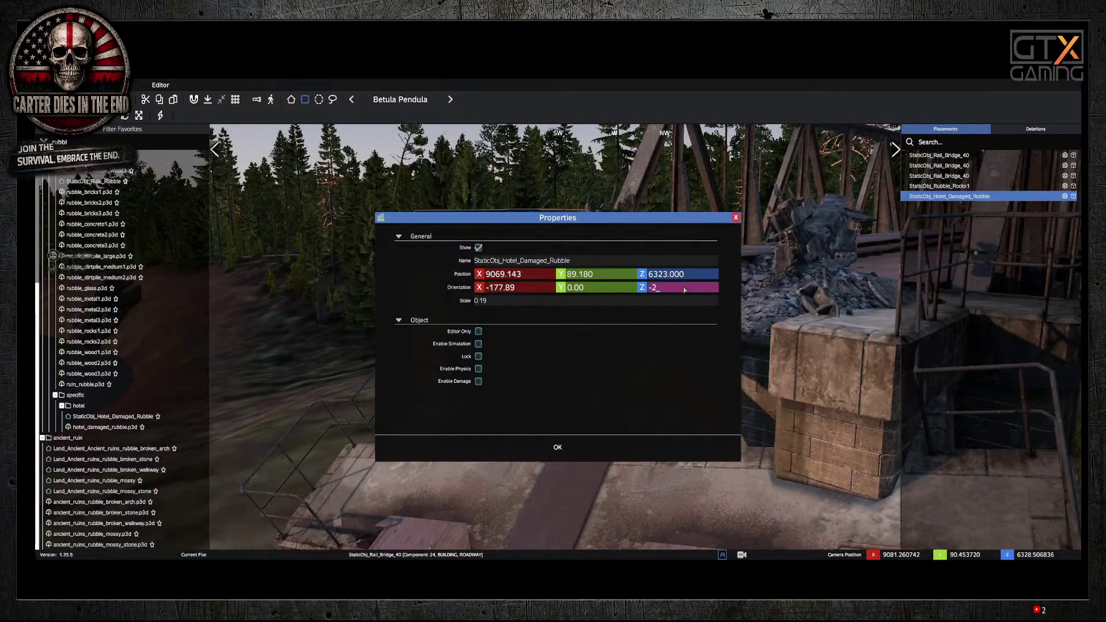
text(7)
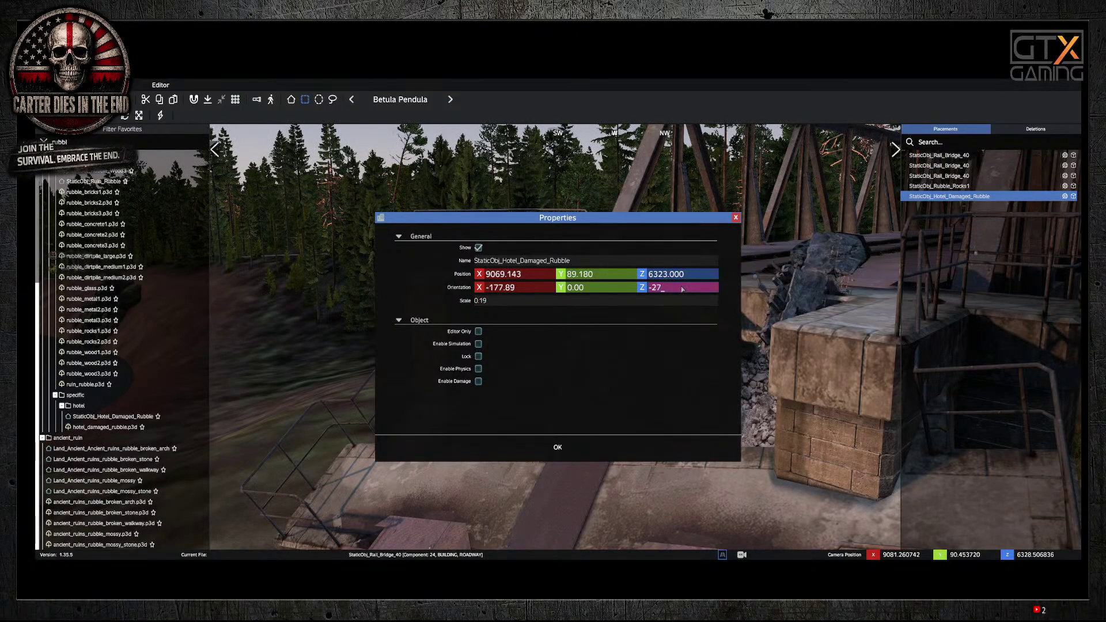
text(6)
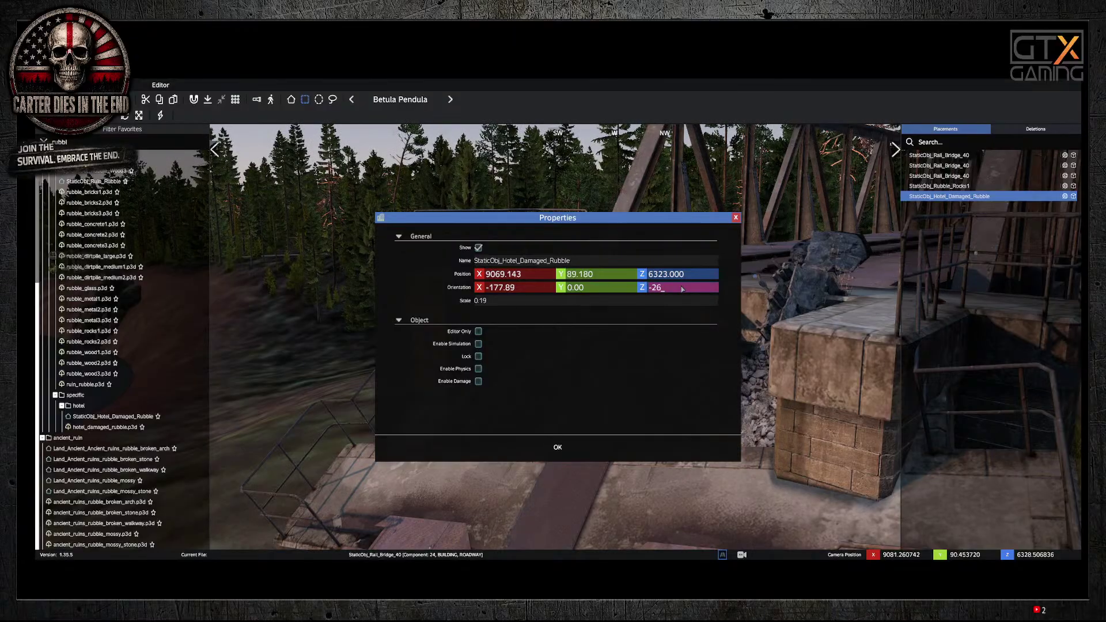
click(559, 447)
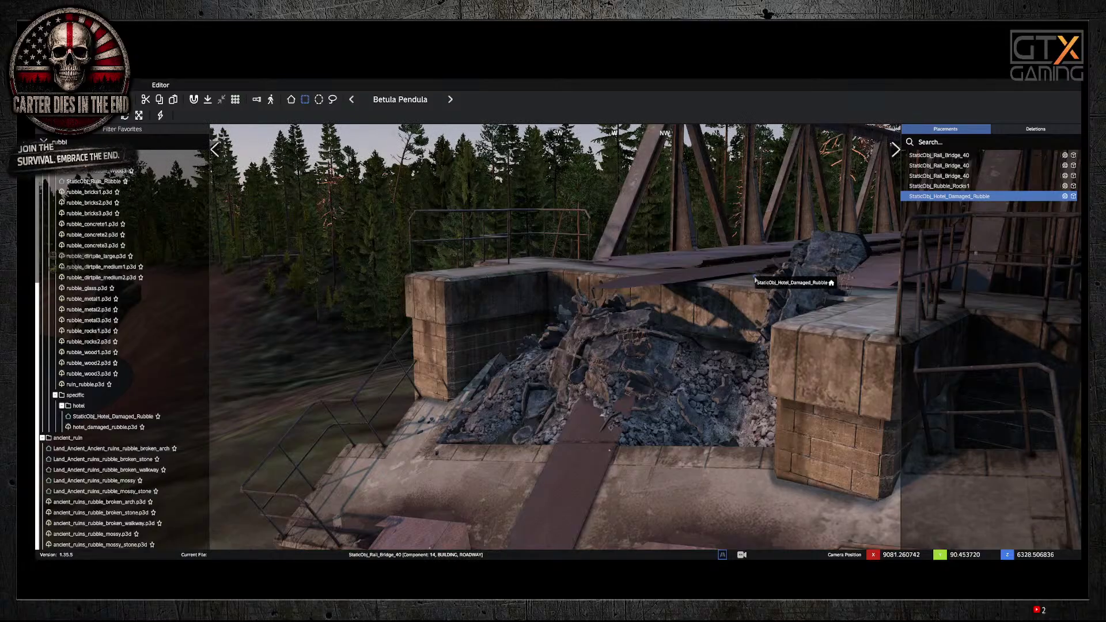
mouse_move(755, 280)
mouse_down()
mouse_move(746, 306)
mouse_move(750, 294)
mouse_up()
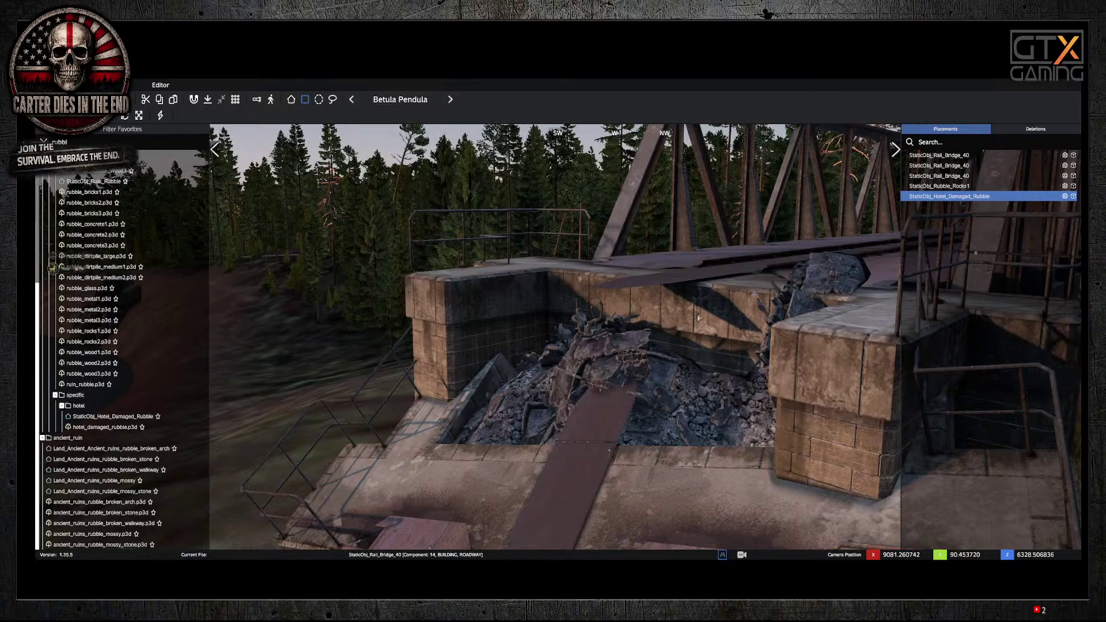
Step: Place another StaticObj_Hotel_Damaged_Rubble in the pier recess and set its scale to 0.19
key(q)
right_drag(683, 299, 229, 275)
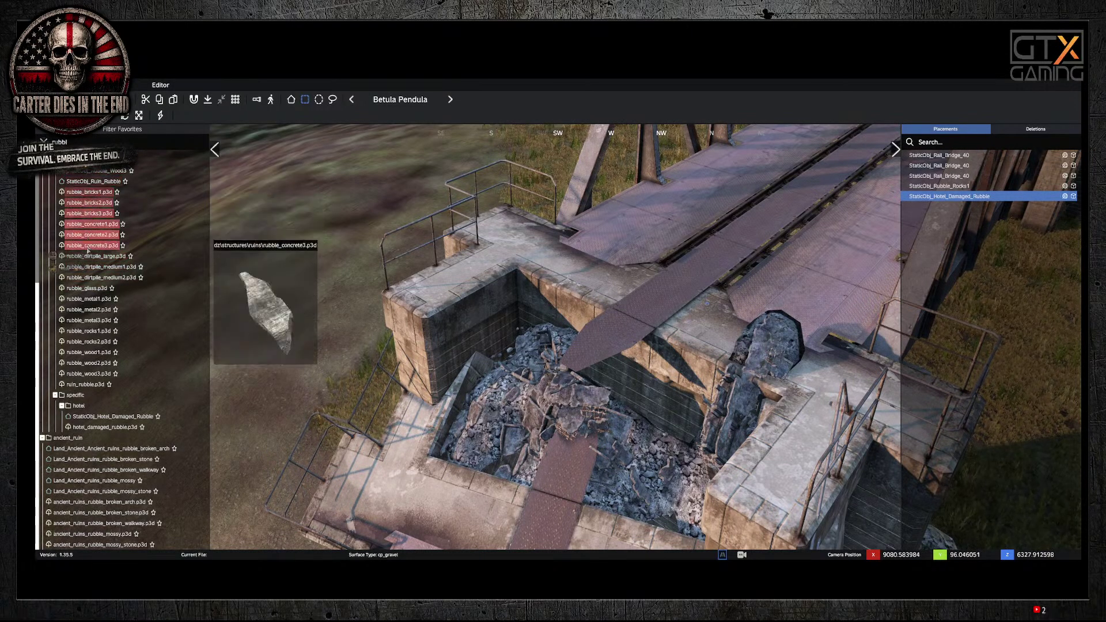
scroll(89, 228, up, 6)
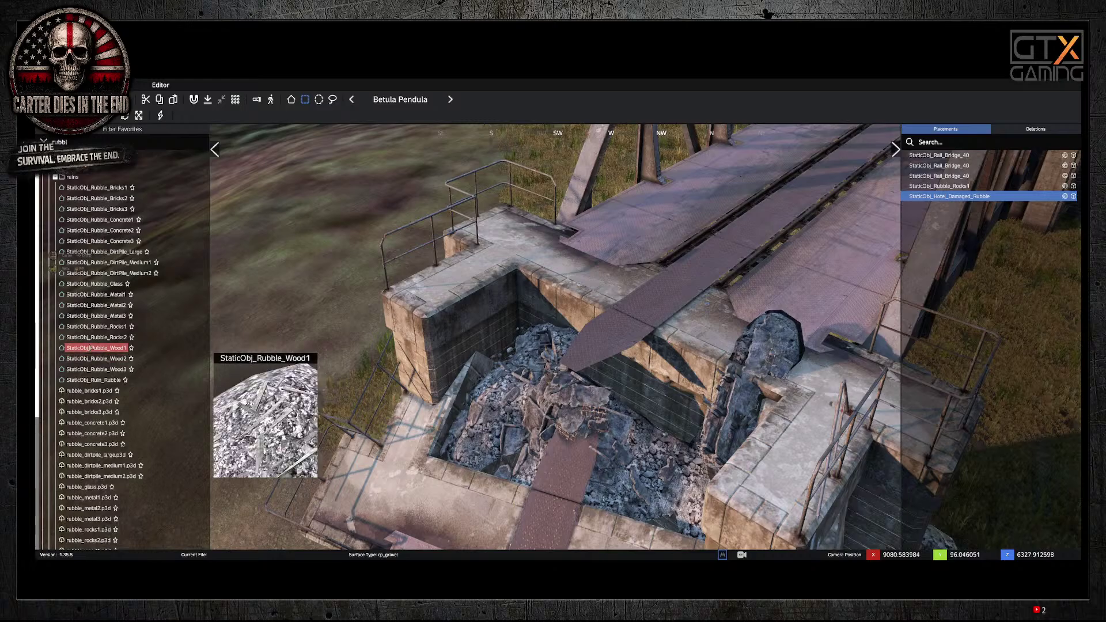
scroll(97, 327, down, 5)
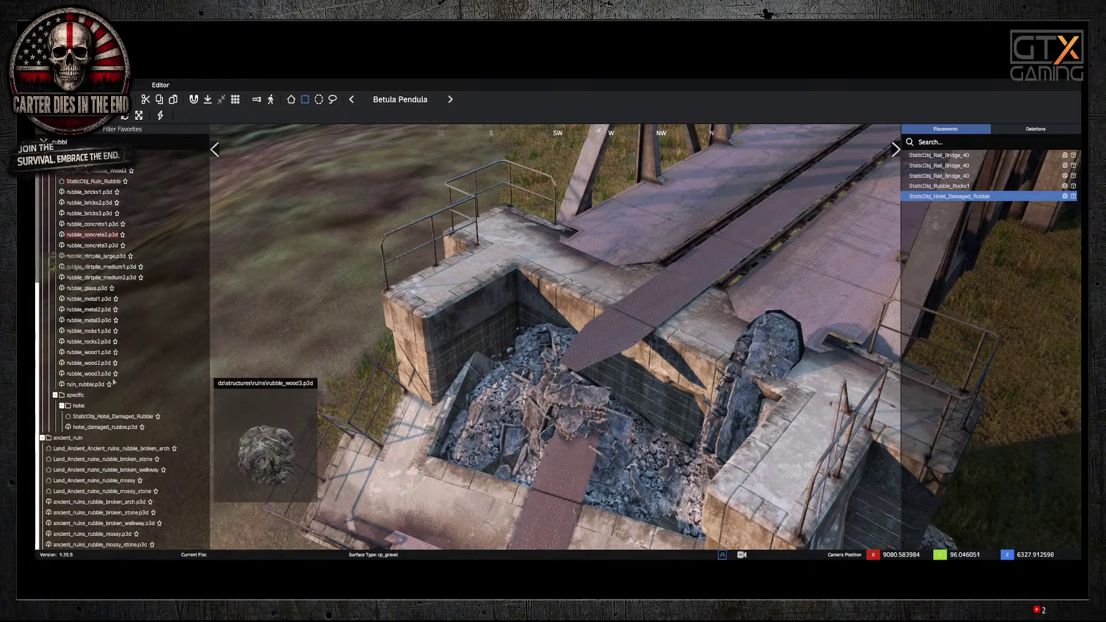
click(106, 423)
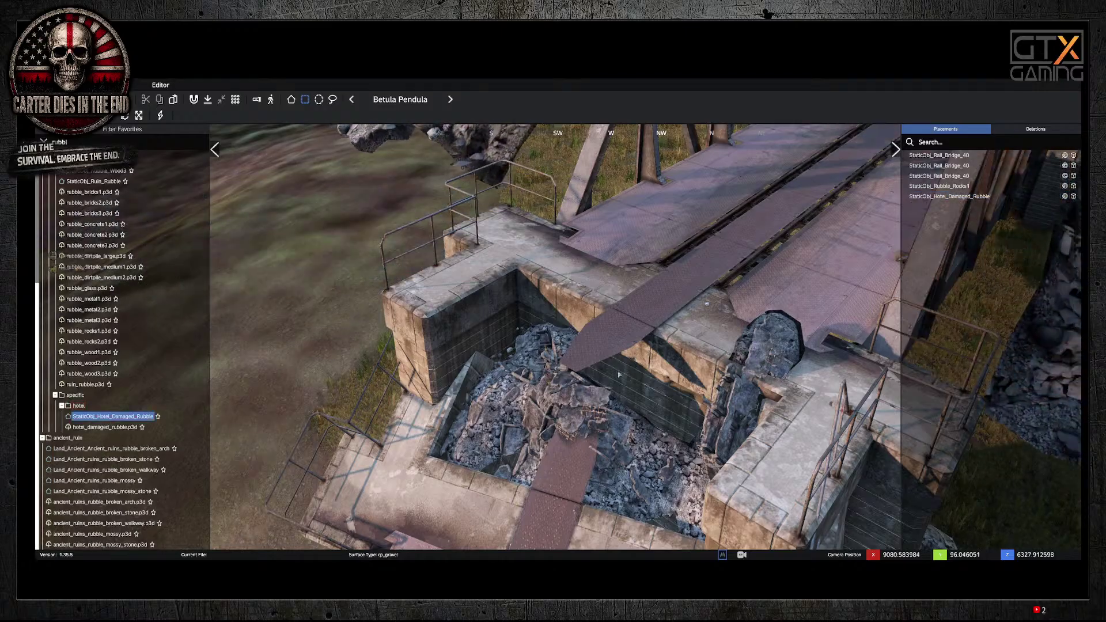
double_click(510, 422)
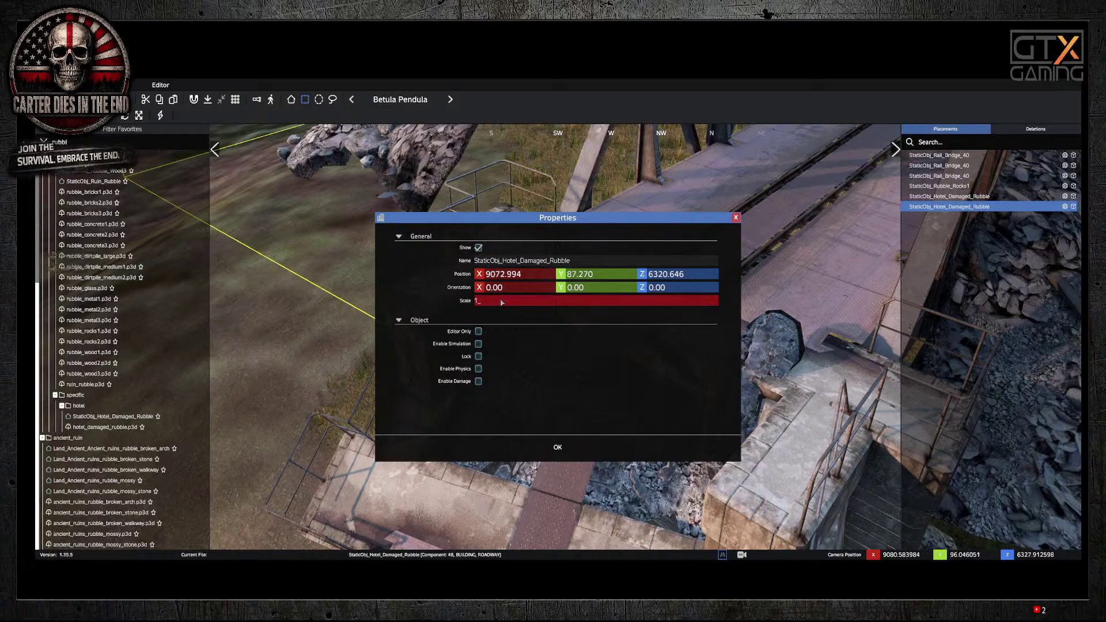
text(1)
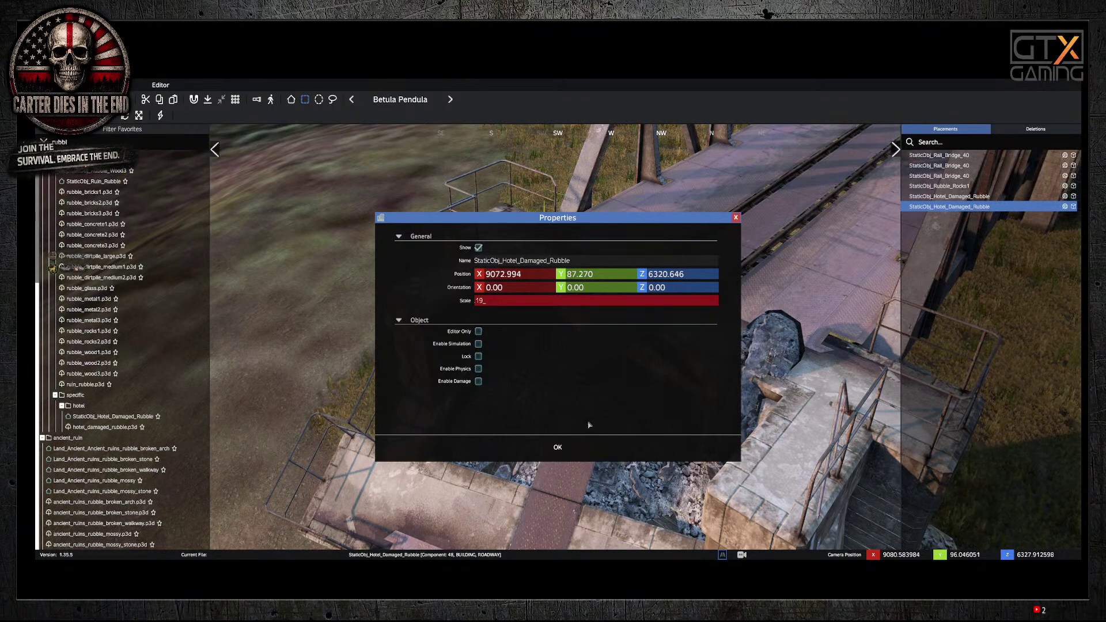
click(558, 447)
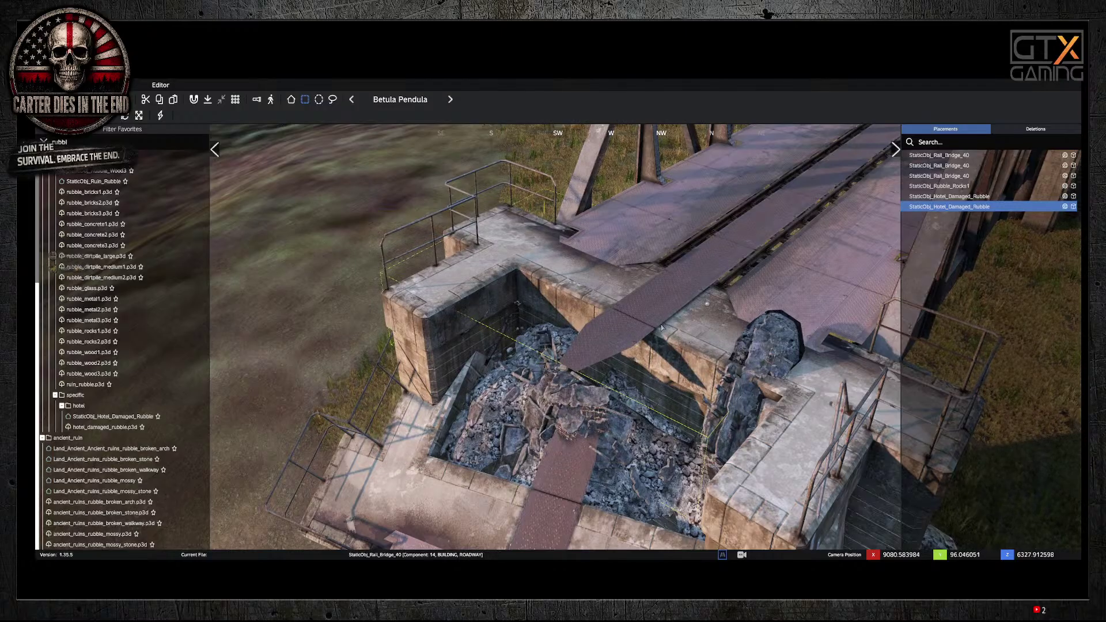
Step: Move the new small rubble onto the intact span's deck end beside the pier recess and adjust its rotation
key(s)
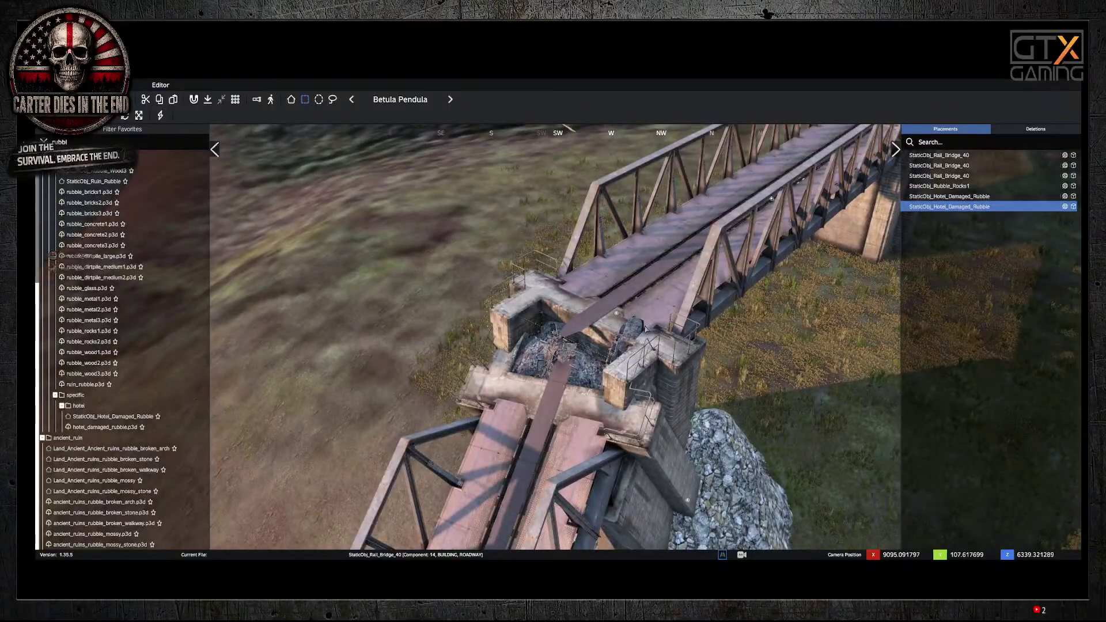
mouse_move(539, 358)
mouse_down()
mouse_move(508, 427)
mouse_move(592, 317)
mouse_move(616, 312)
mouse_move(647, 280)
mouse_move(578, 293)
mouse_up()
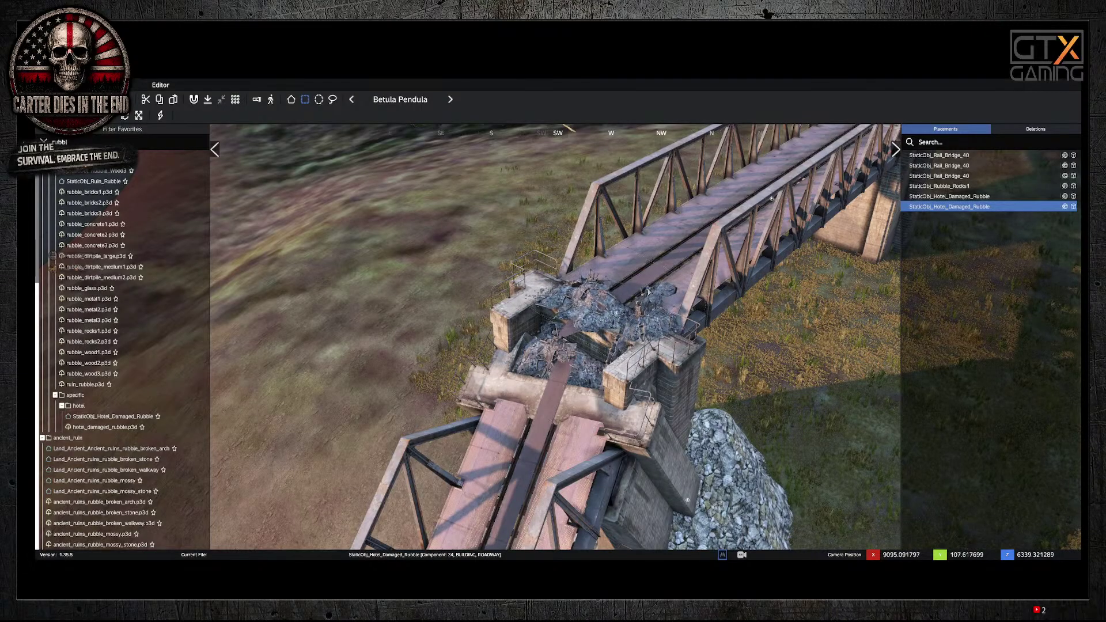
mouse_move(644, 292)
shift+mouse_down()
mouse_move(653, 277)
mouse_move(617, 252)
shift+mouse_up()
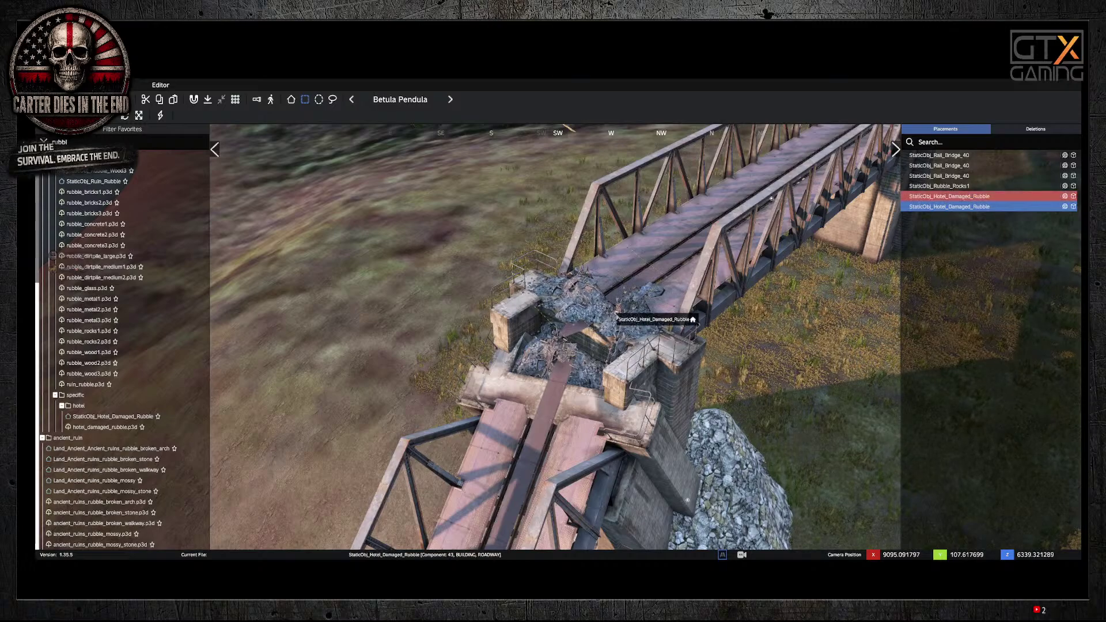
shift+drag(645, 292, 659, 289)
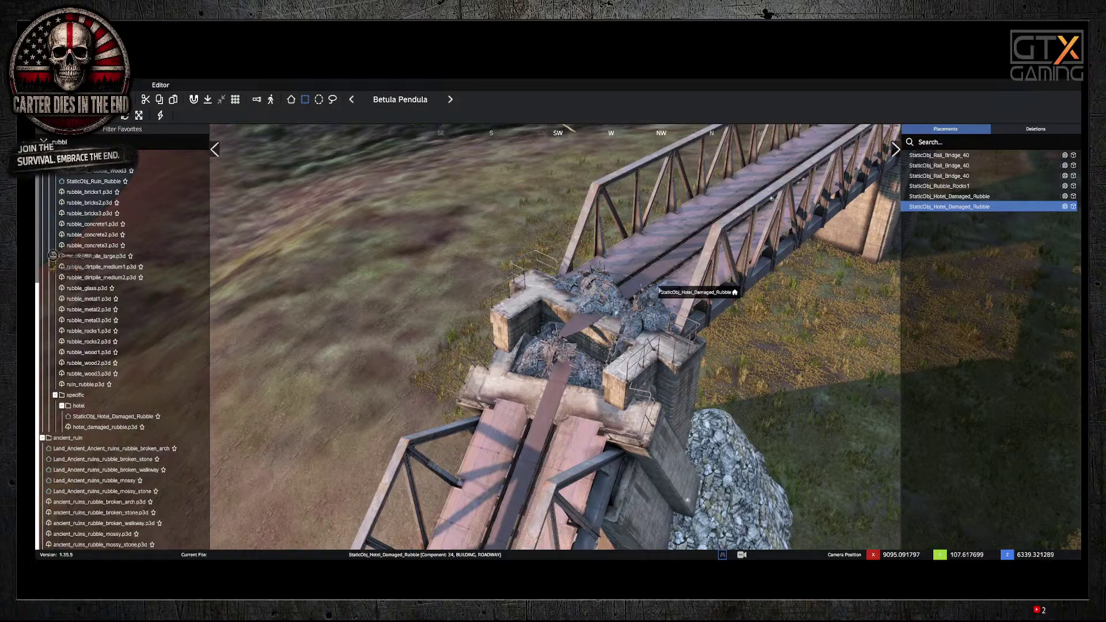
key(w)
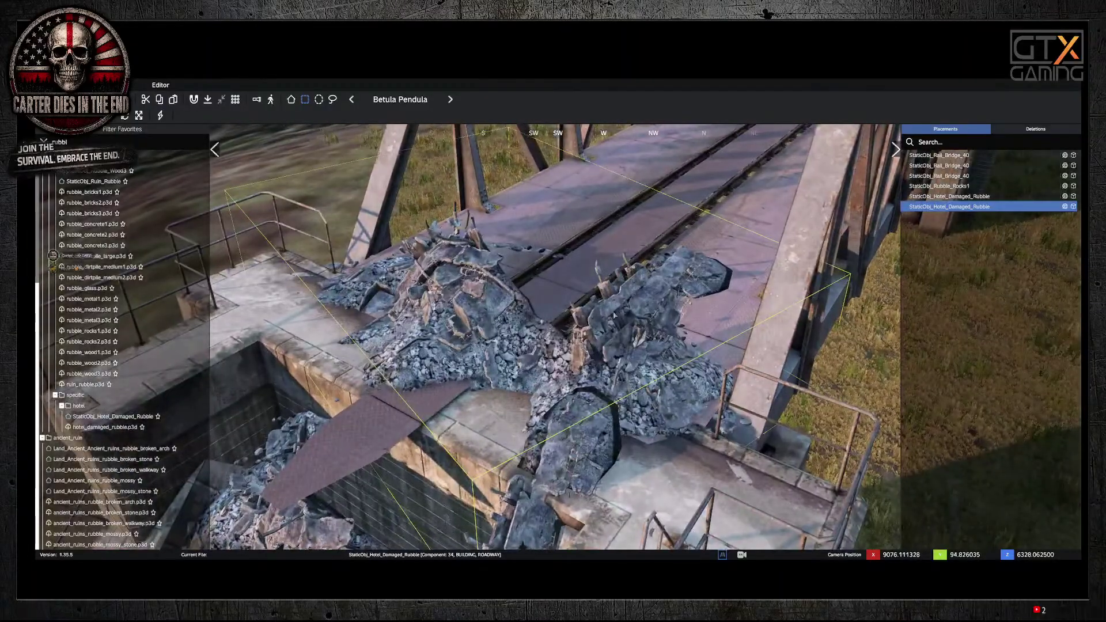
Step: Delete the StaticObj_Rubble_Rocks1 pile at the foot of the broken pier
key(s)
right_drag(606, 320, 523, 360)
key(s)
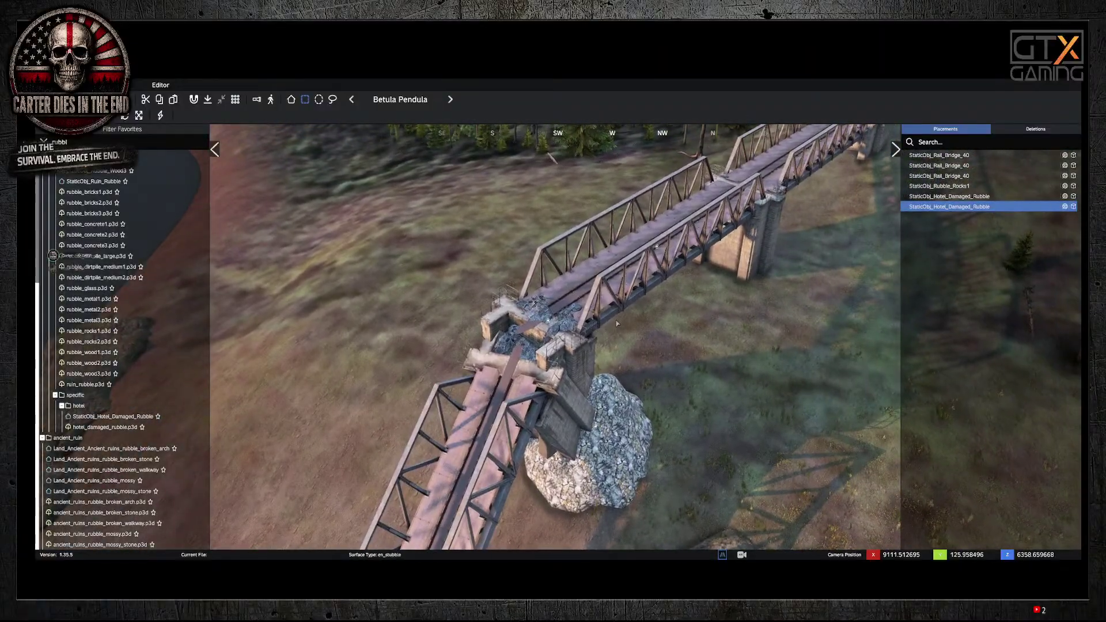
right_drag(616, 323, 647, 441)
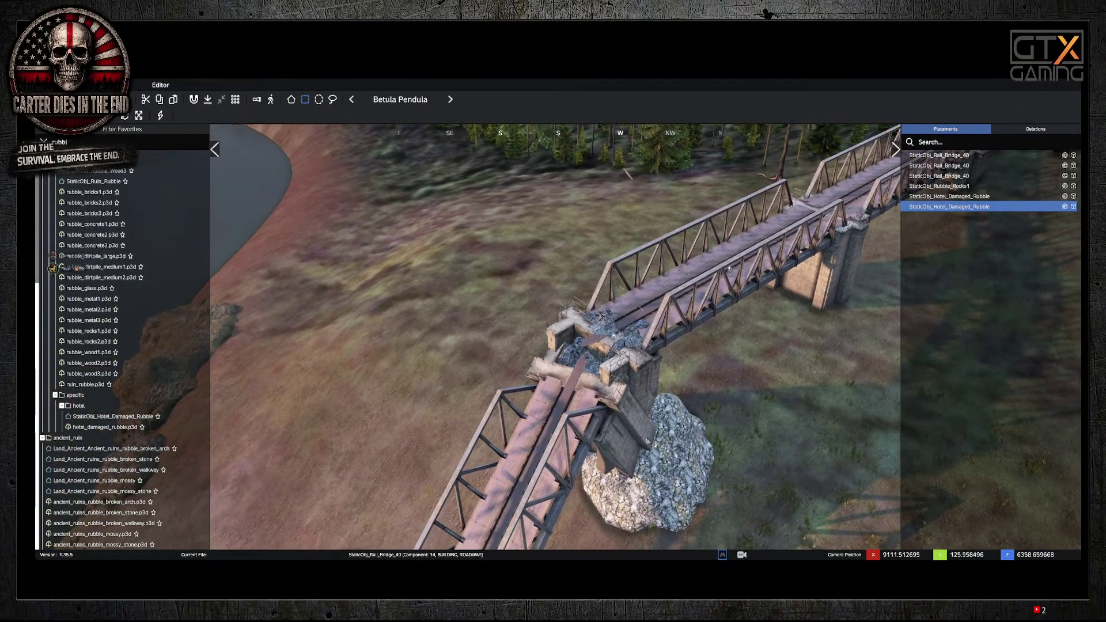
click(656, 449)
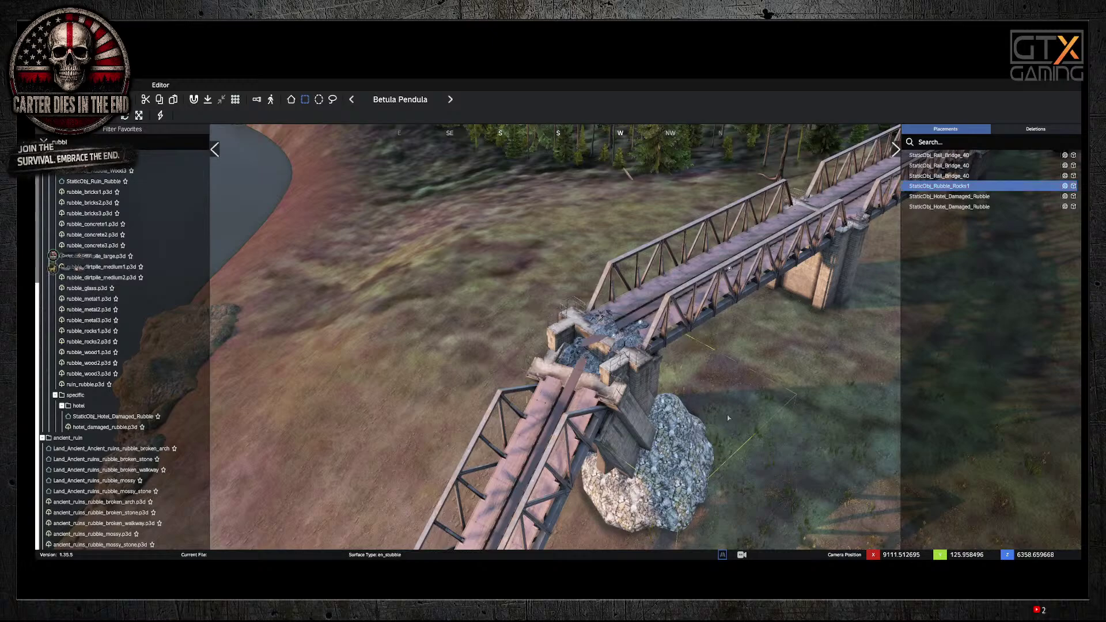
key(Delete)
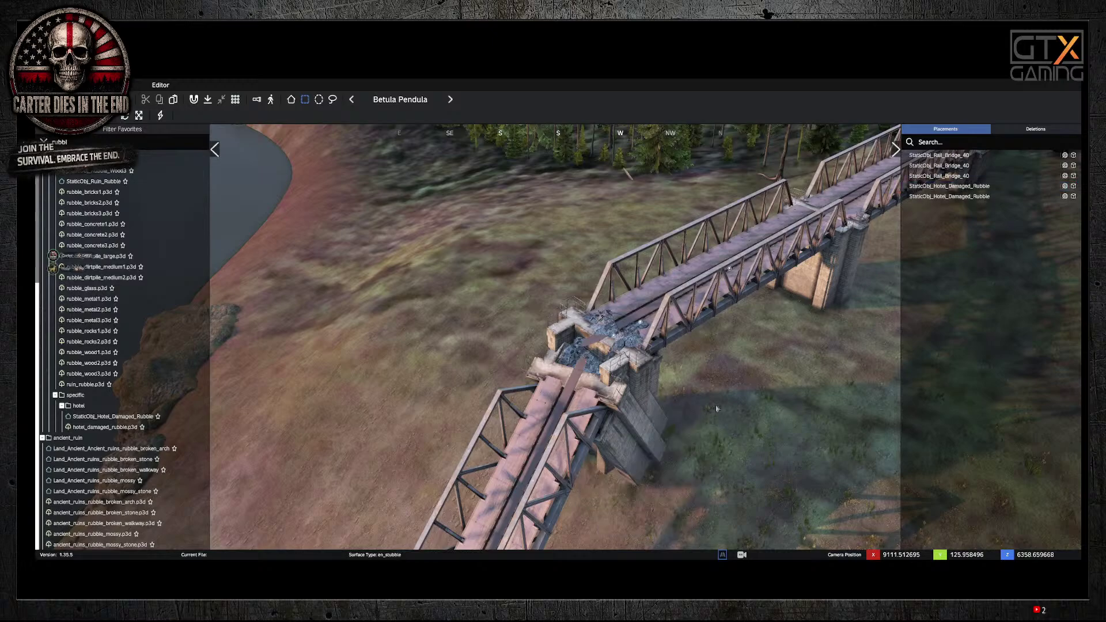
right_drag(727, 415, 640, 485)
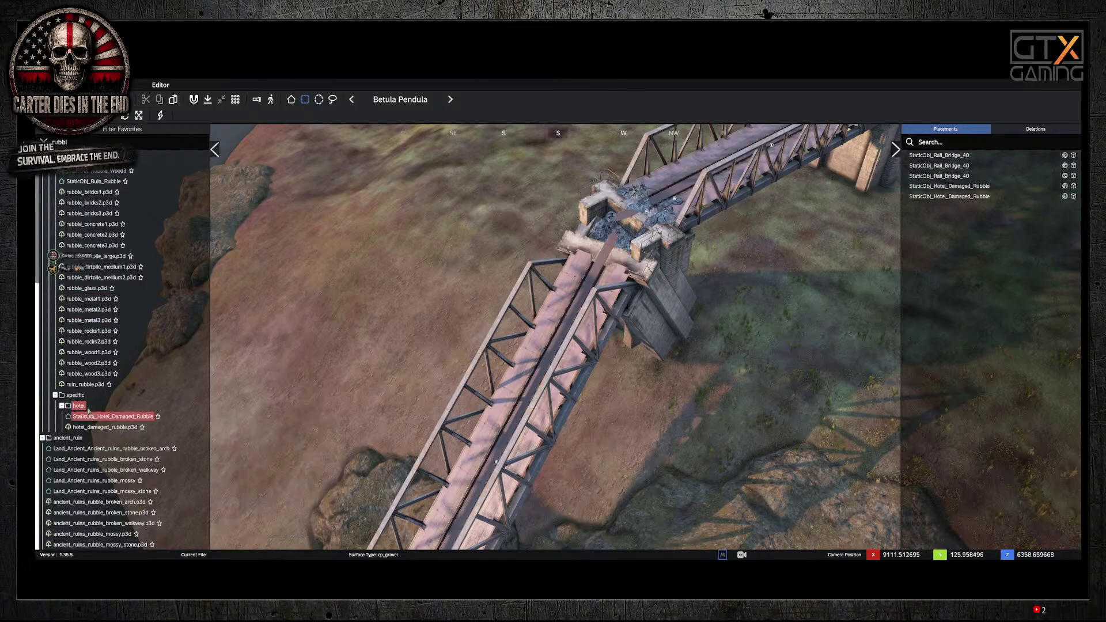
Step: Place a full-size StaticObj_Hotel_Damaged_Rubble on the ground beside the broken pier's foot and align it to the surface
mouse_move(83, 355)
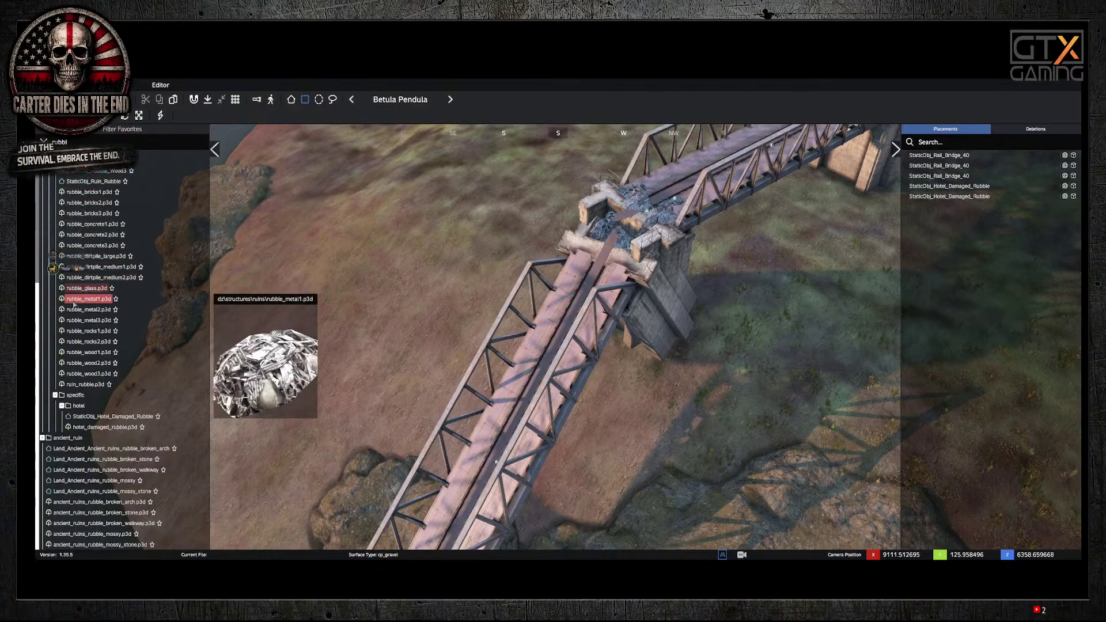
click(87, 420)
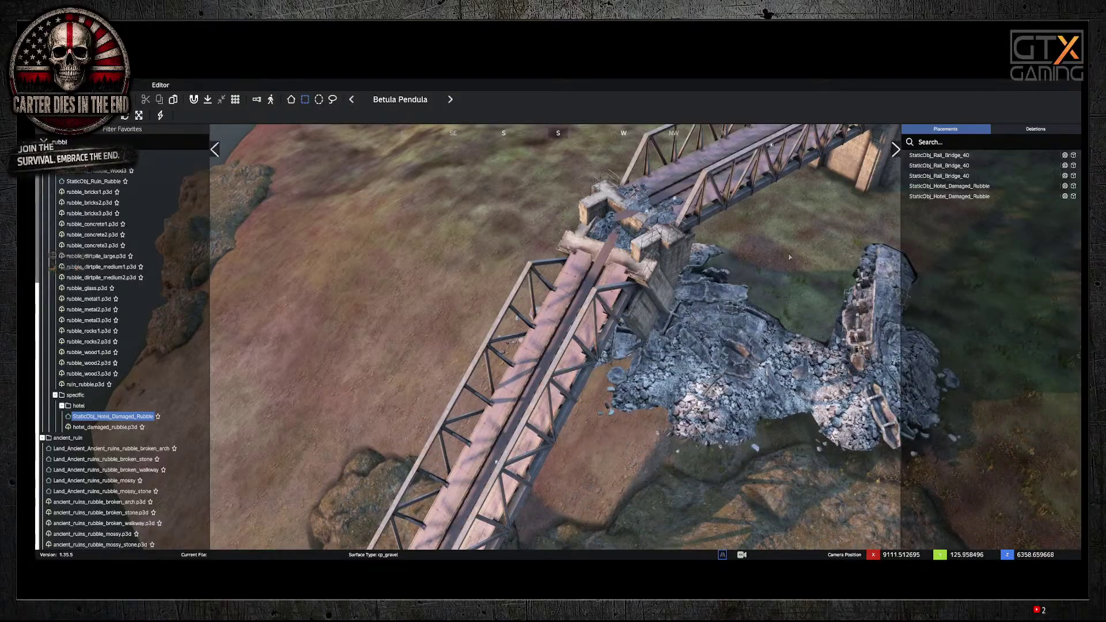
click(758, 264)
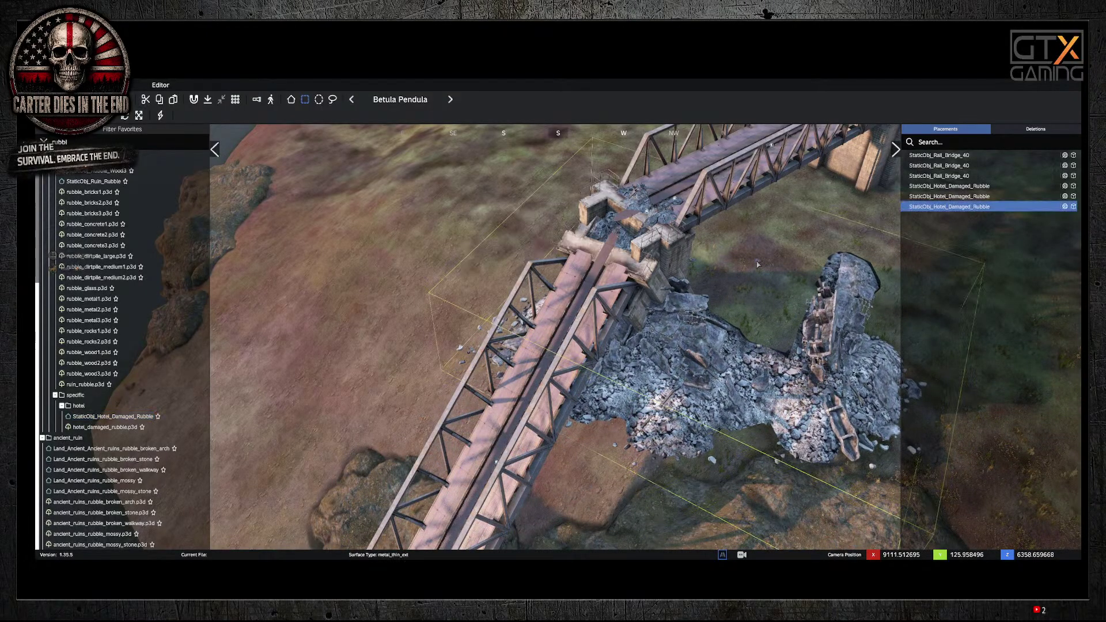
right_click(758, 264)
click(776, 311)
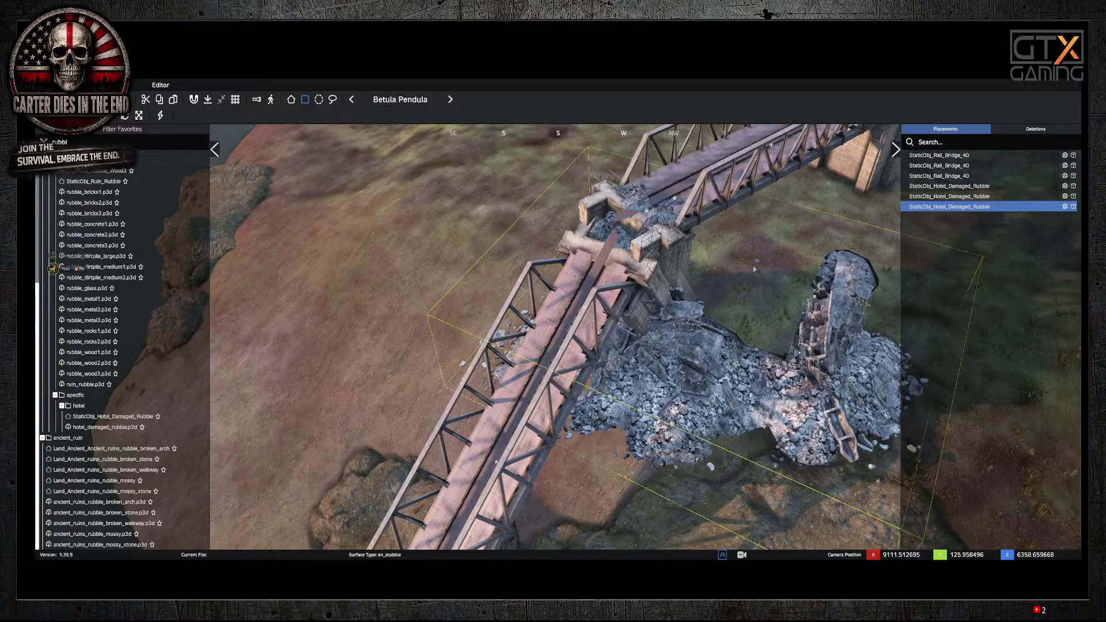
Step: Reposition the large rubble beside the collapsed span near the pier's foot, aligning it to the surface again
drag(758, 264, 686, 389)
right_click(685, 389)
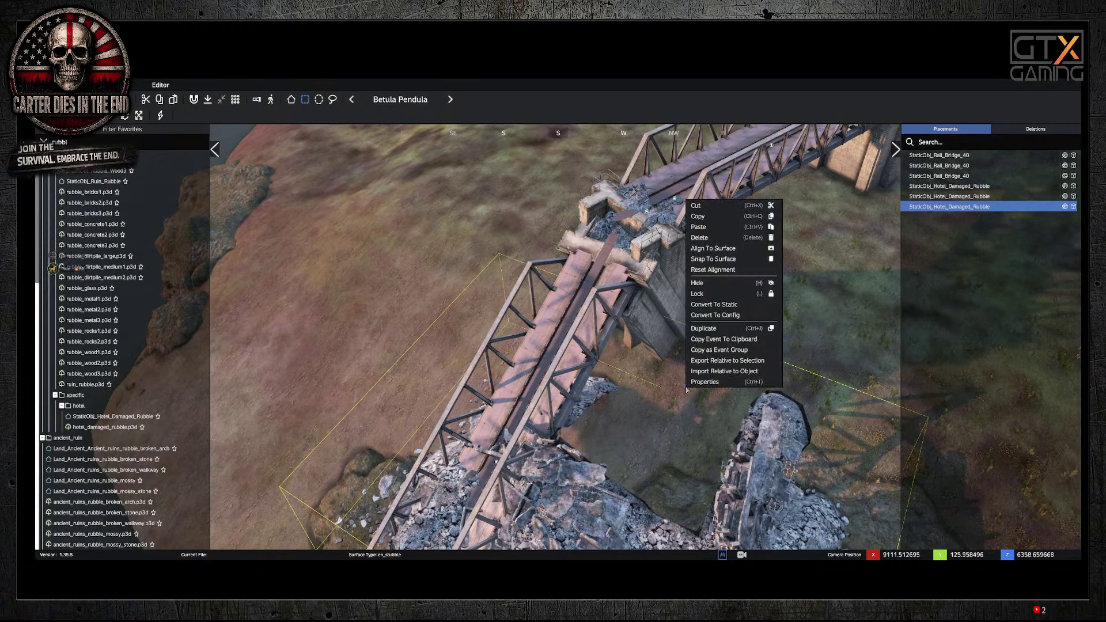
click(712, 248)
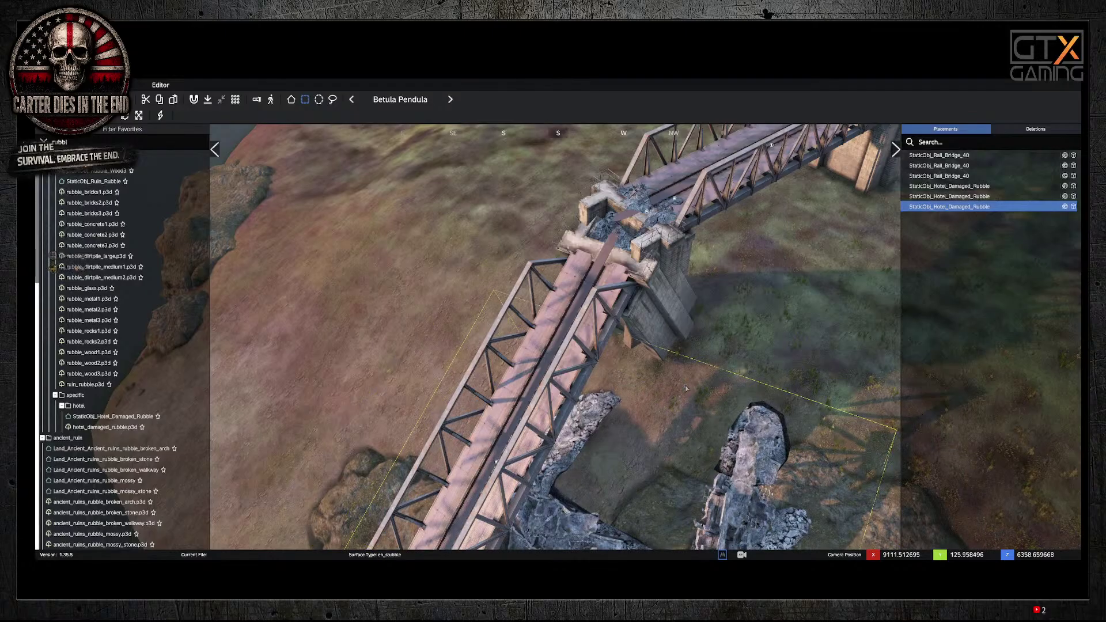
drag(687, 387, 702, 271)
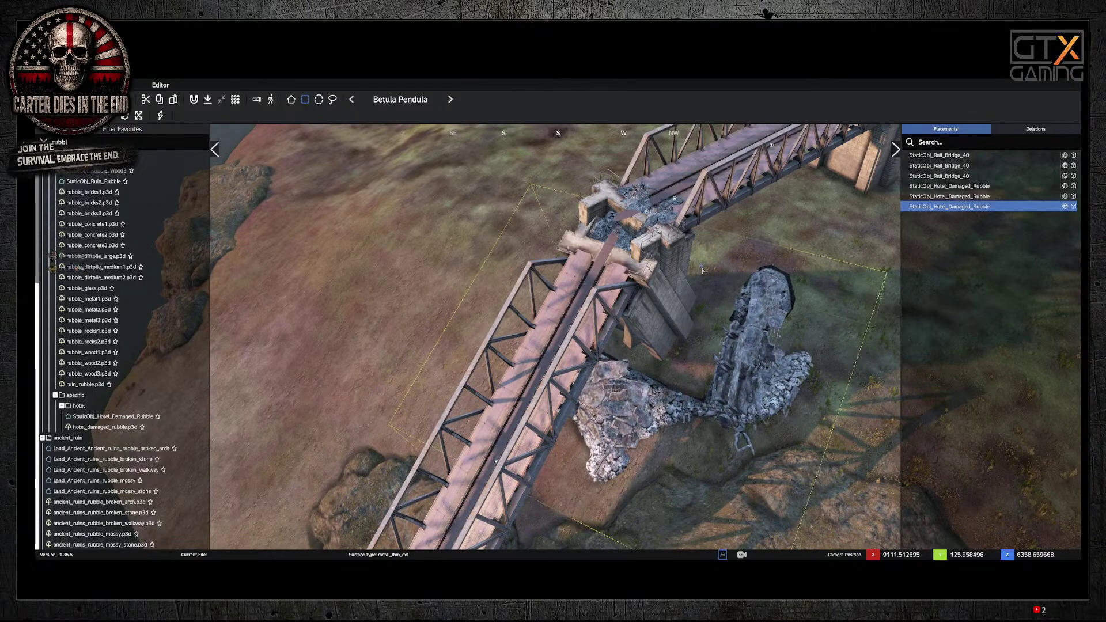
Step: Shrink the large StaticObj_Hotel_Damaged_Rubble through its scale value and move it to the ground at the broken pier's foot
double_click(702, 270)
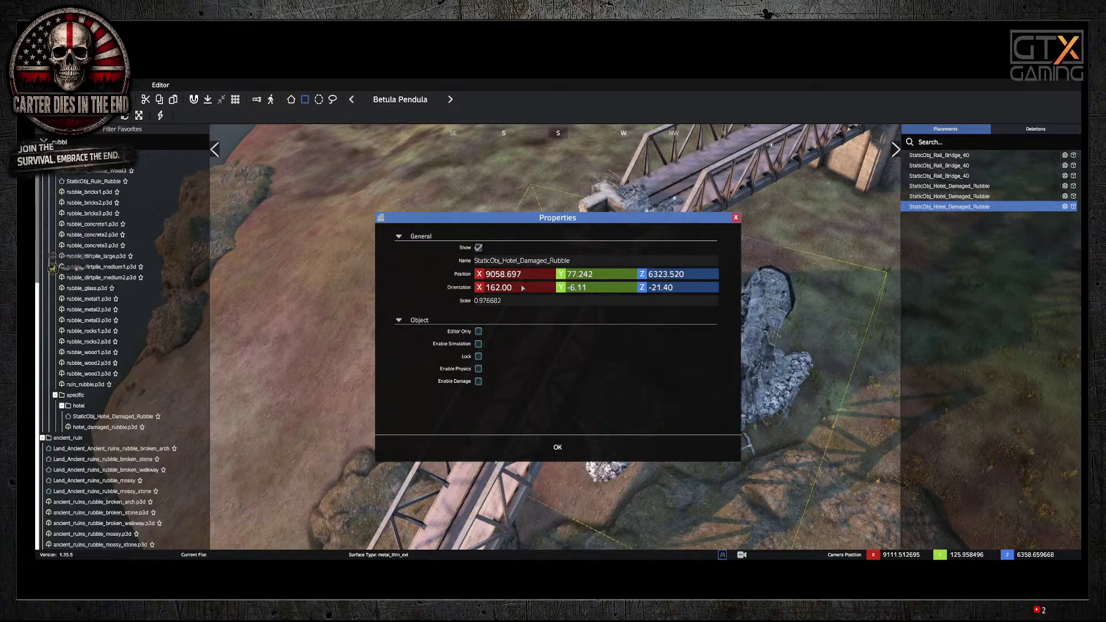
click(514, 304)
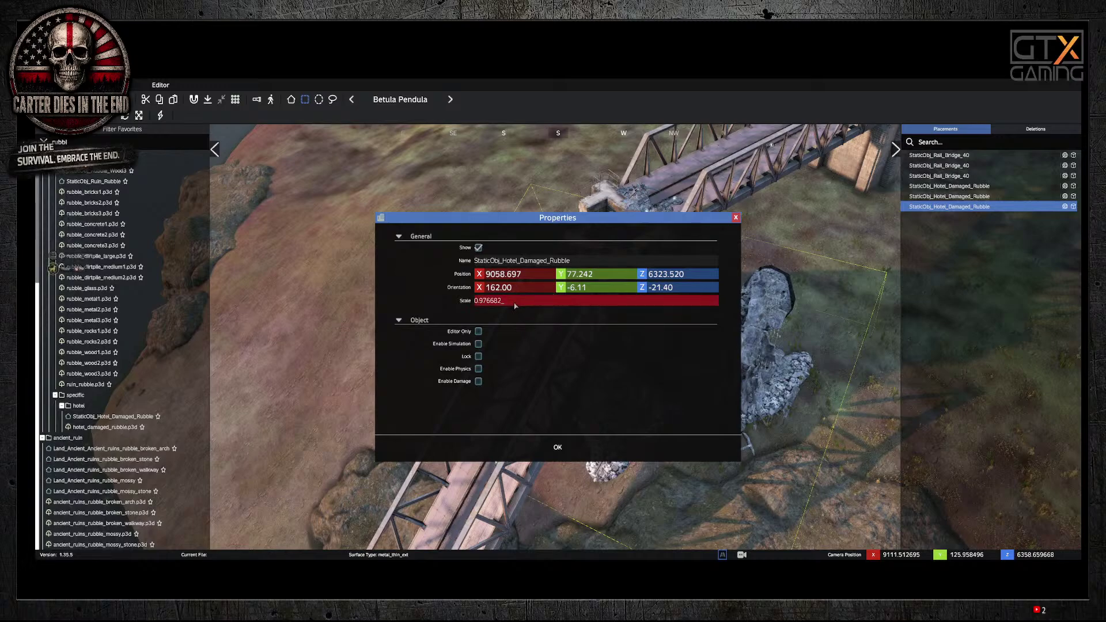
key(BackSpace)
key(BackSpace)
key(BackSpace)
key(BackSpace)
key(BackSpace)
key(BackSpace)
key(BackSpace)
key(BackSpace)
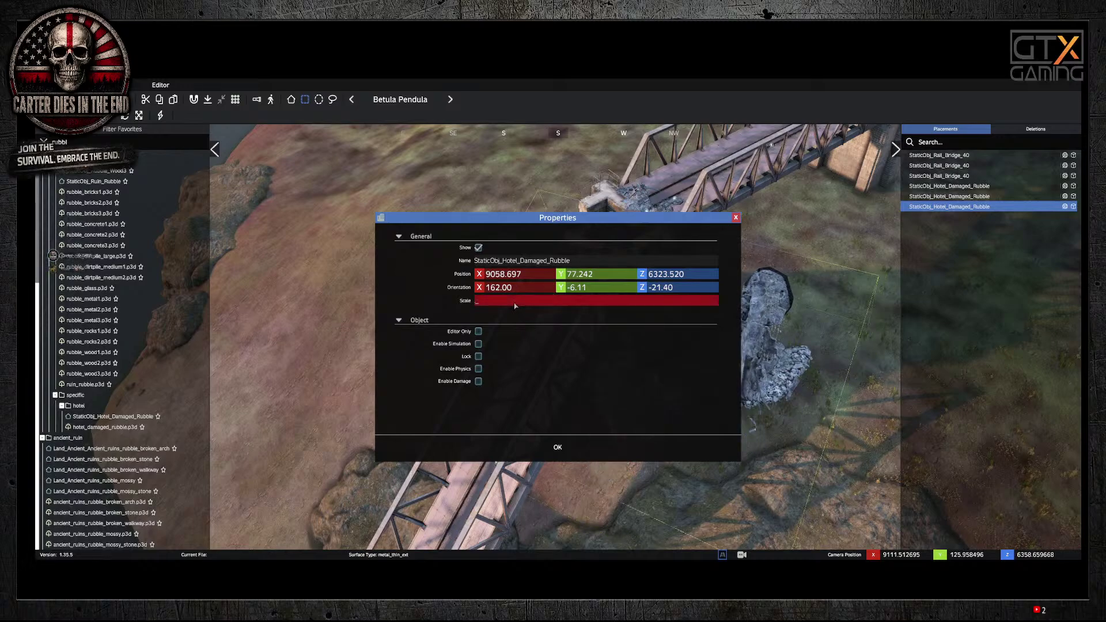
text(1)
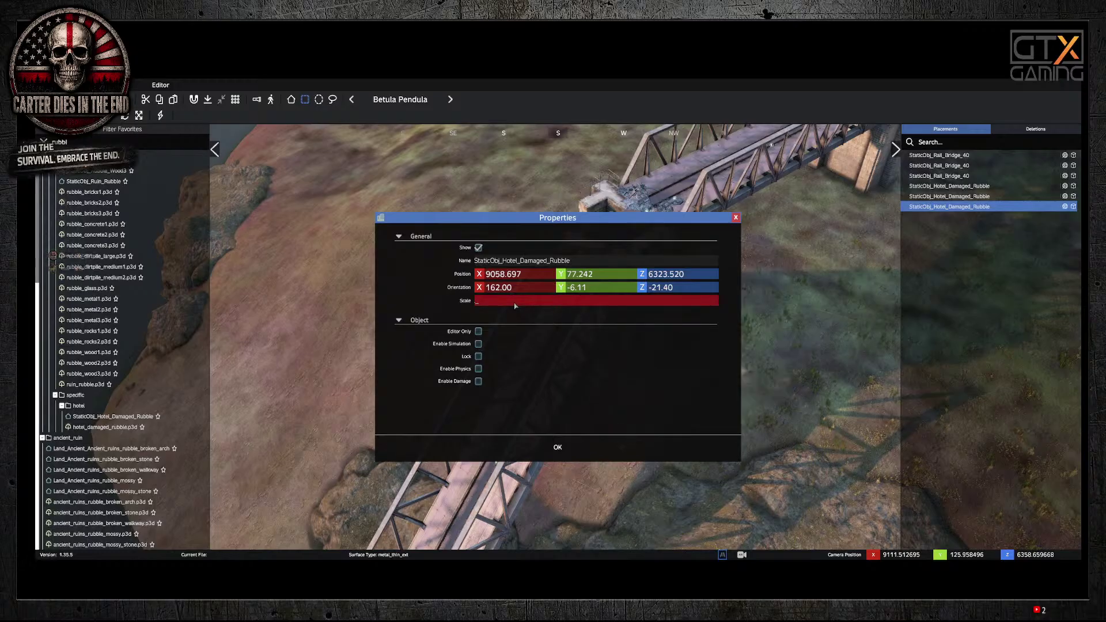
click(558, 447)
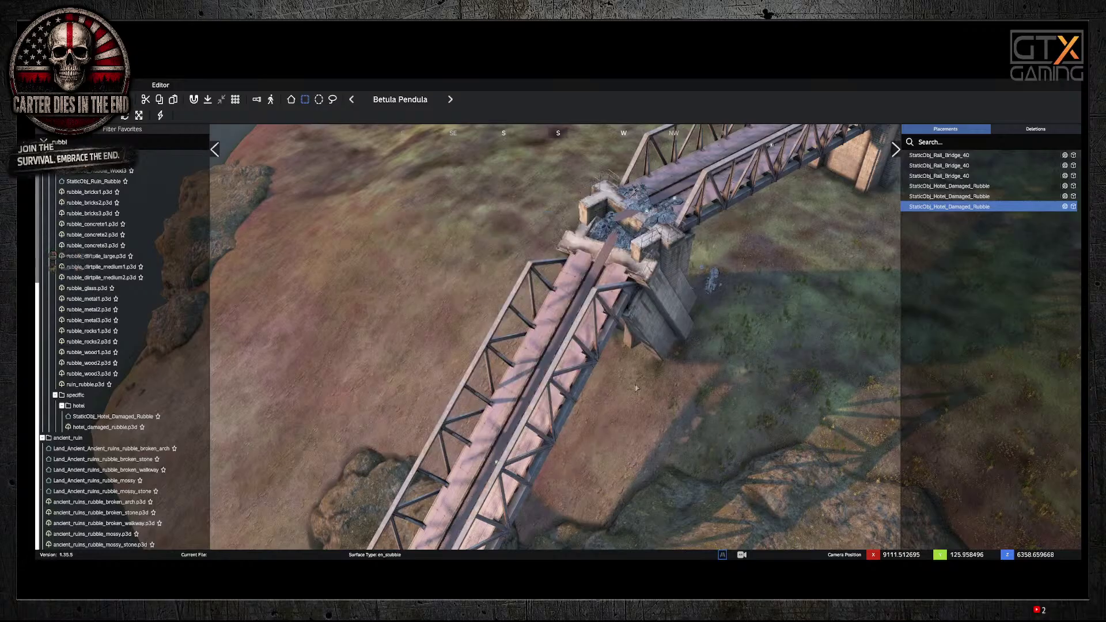
drag(701, 268, 666, 375)
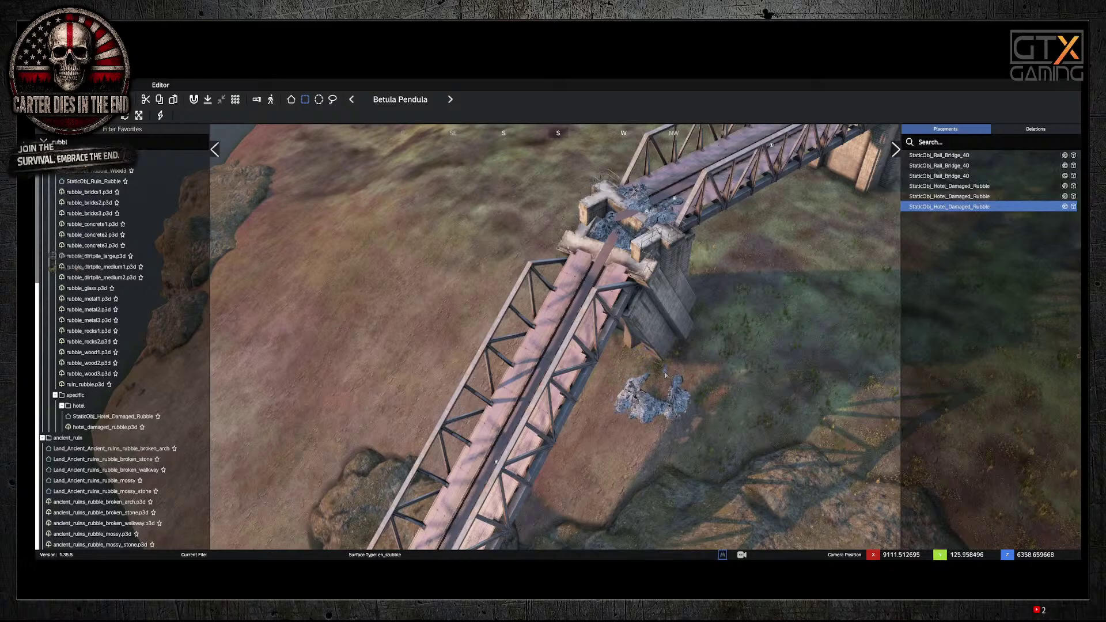
Step: Enlarge the shrunken rubble at the pier's foot slightly by entering a new scale value
double_click(665, 375)
click(509, 301)
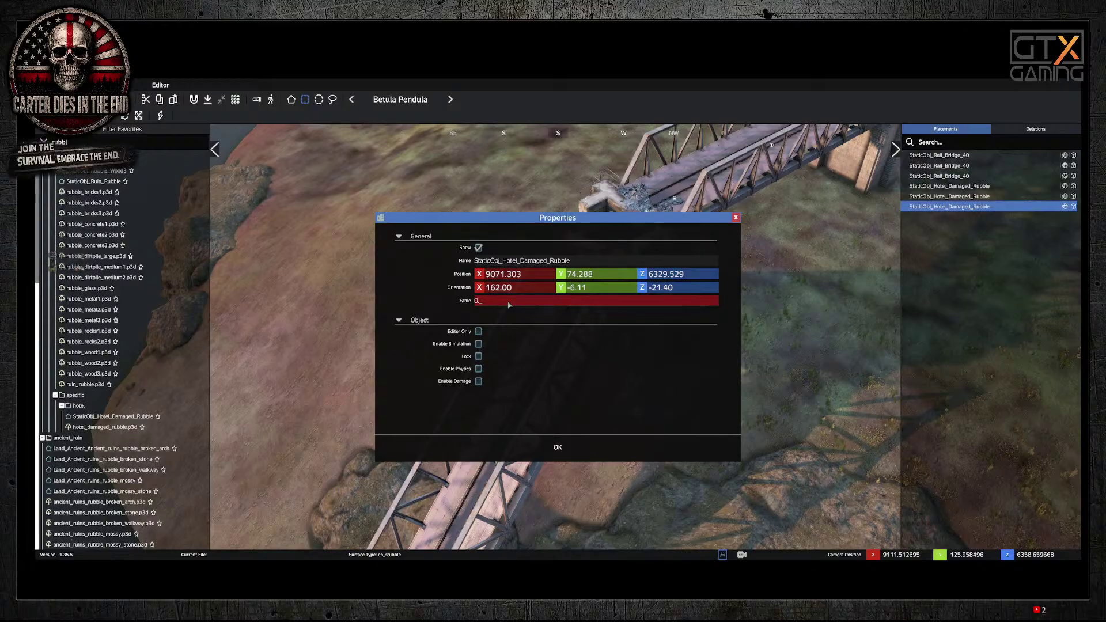
click(557, 447)
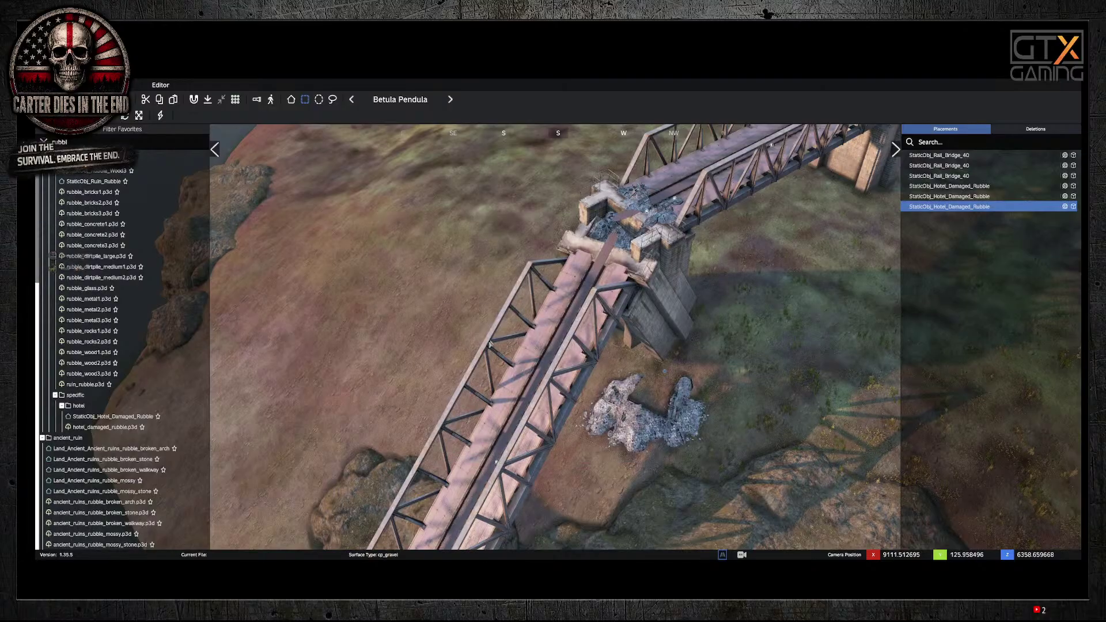
Step: Search the object library for "rock" and look through the listed rock and stone models
click(80, 142)
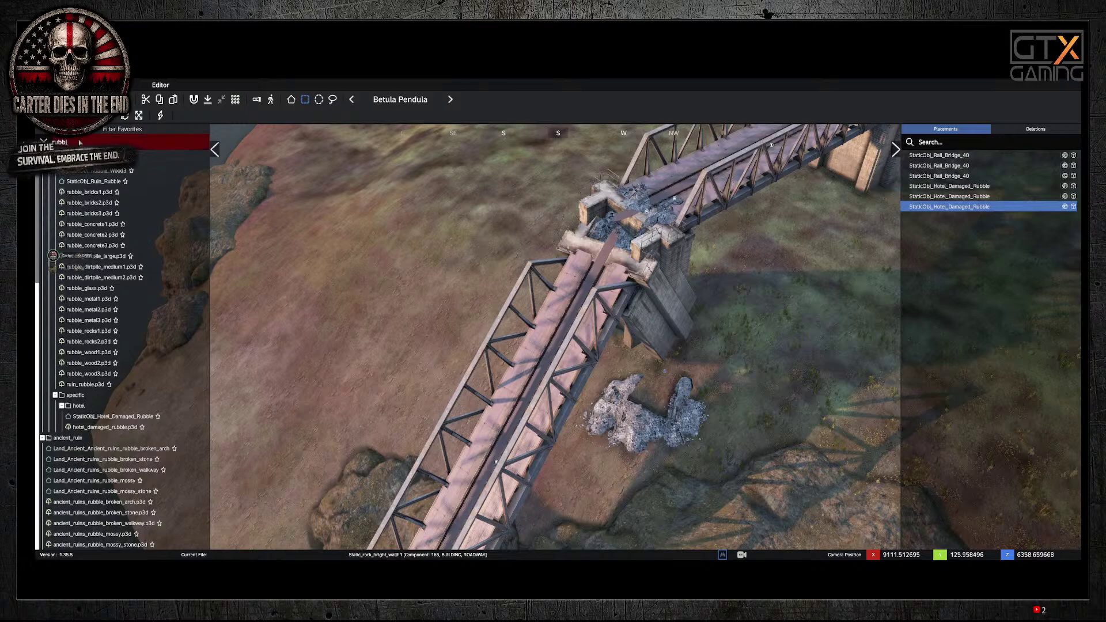
key(BackSpace)
key(BackSpace)
key(BackSpace)
key(BackSpace)
key(BackSpace)
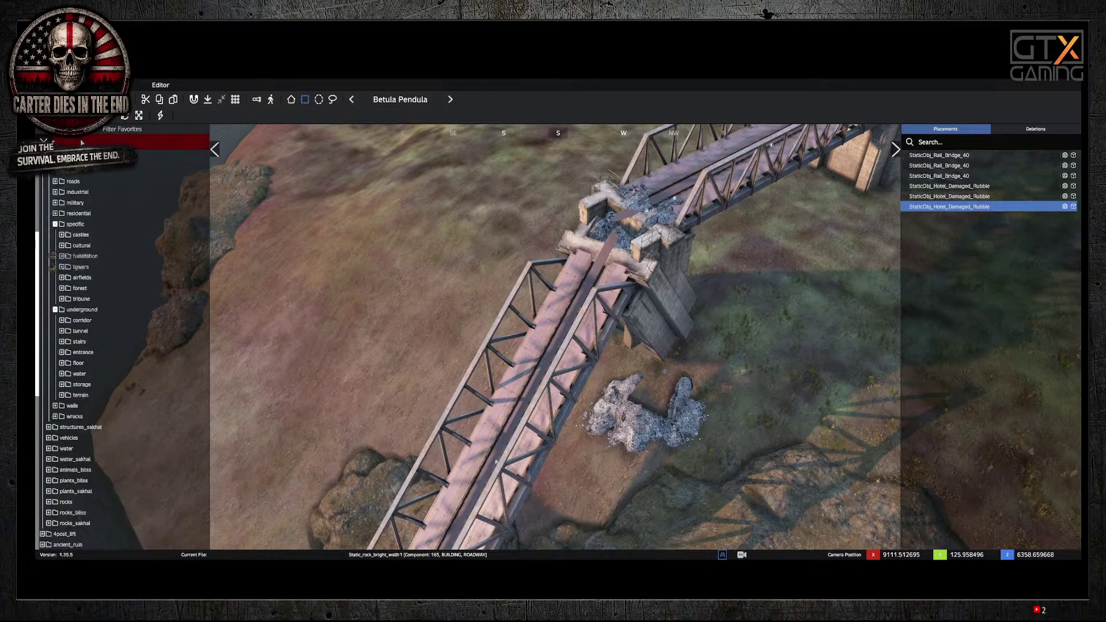
text(rock)
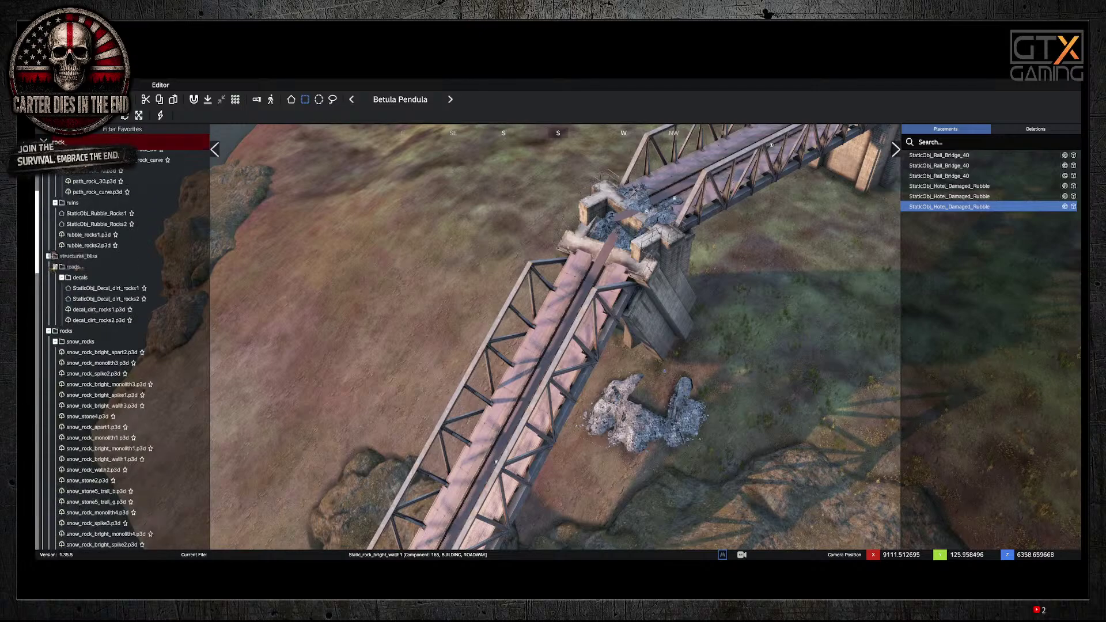
scroll(107, 192, up, 6)
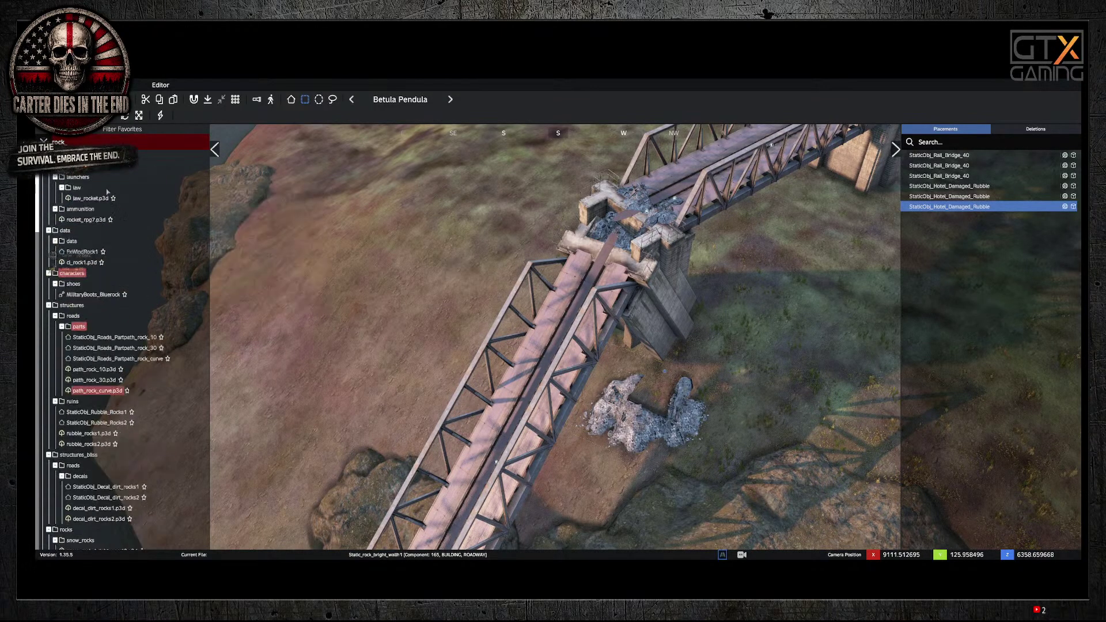
scroll(85, 455, down, 12)
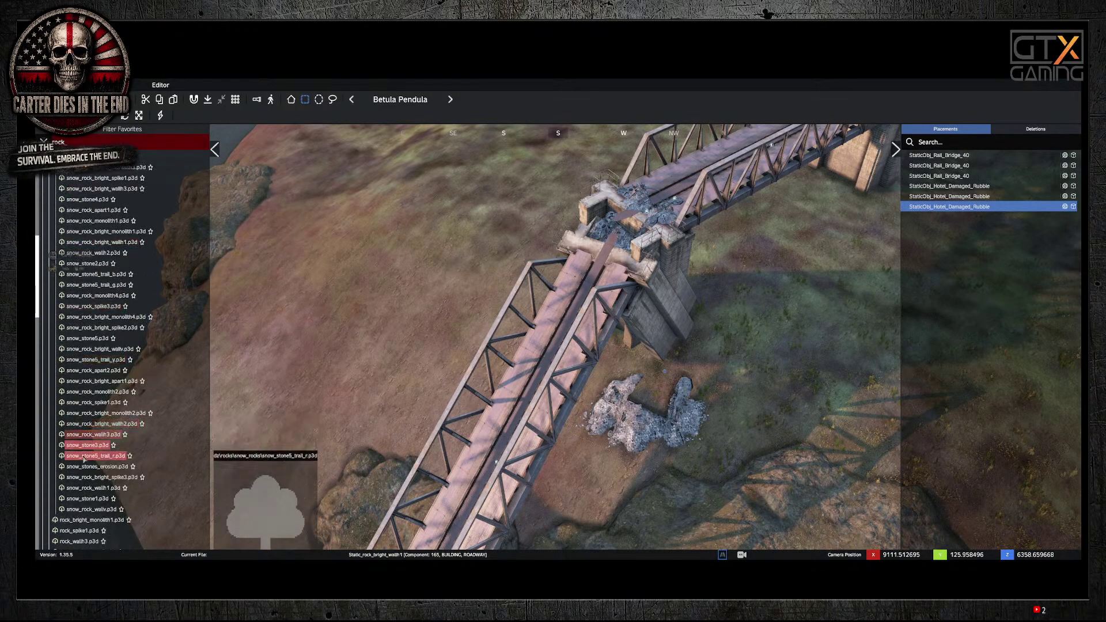
scroll(84, 457, down, 10)
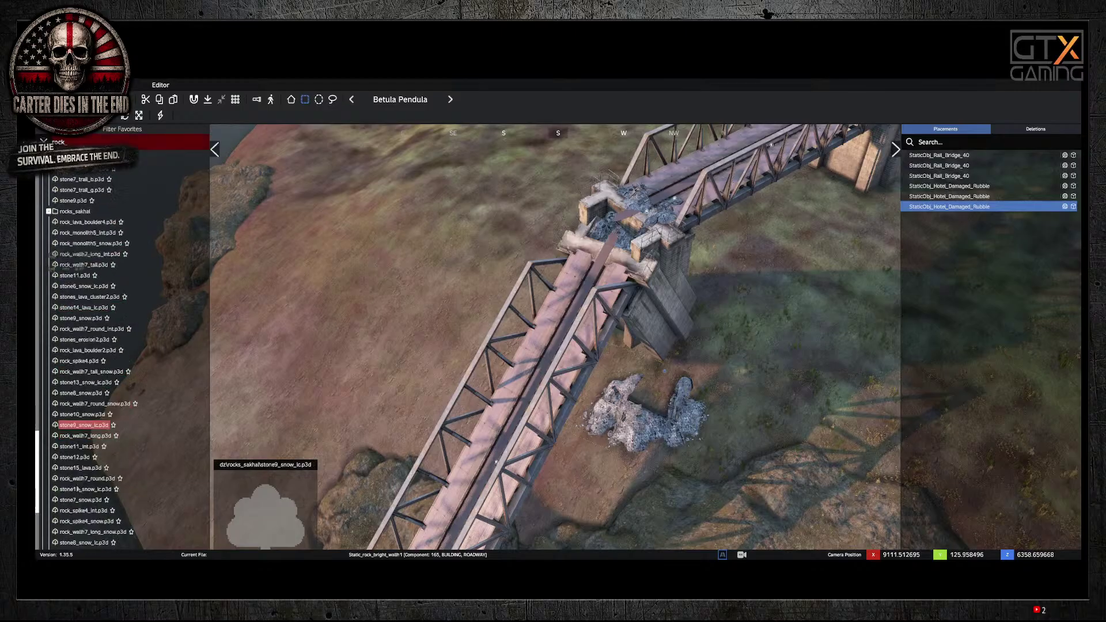
scroll(77, 489, down, 6)
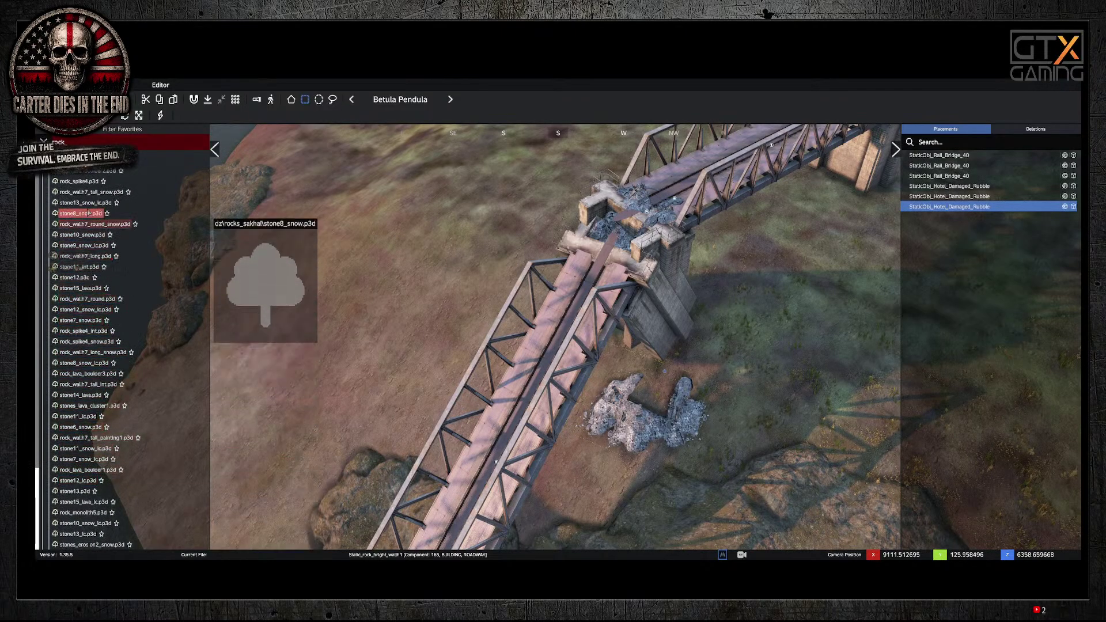
scroll(84, 219, up, 15)
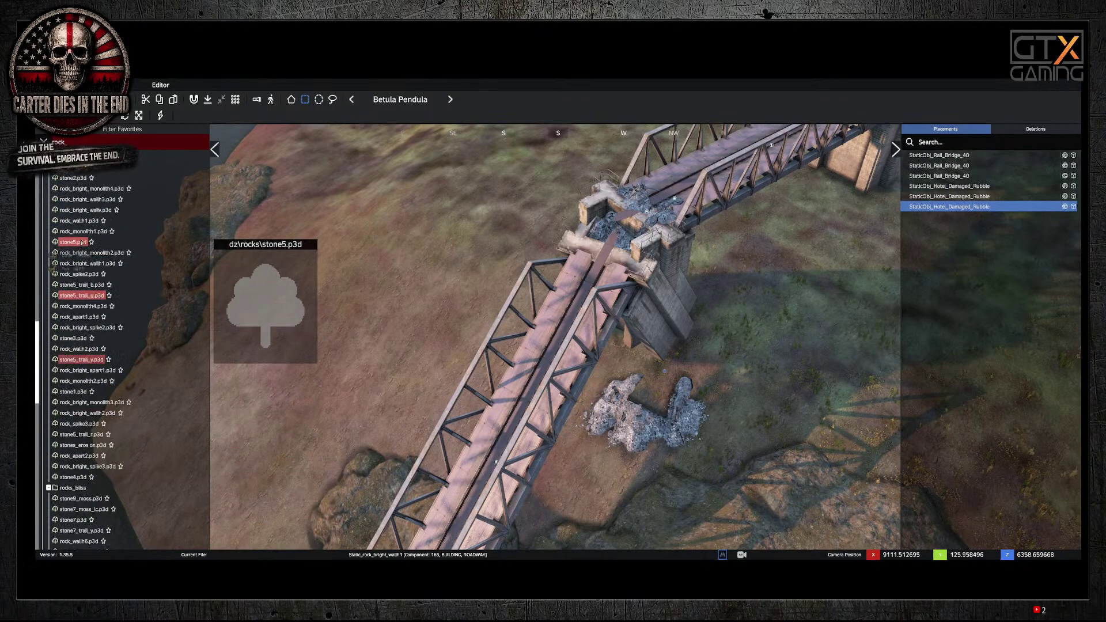
scroll(83, 242, up, 2)
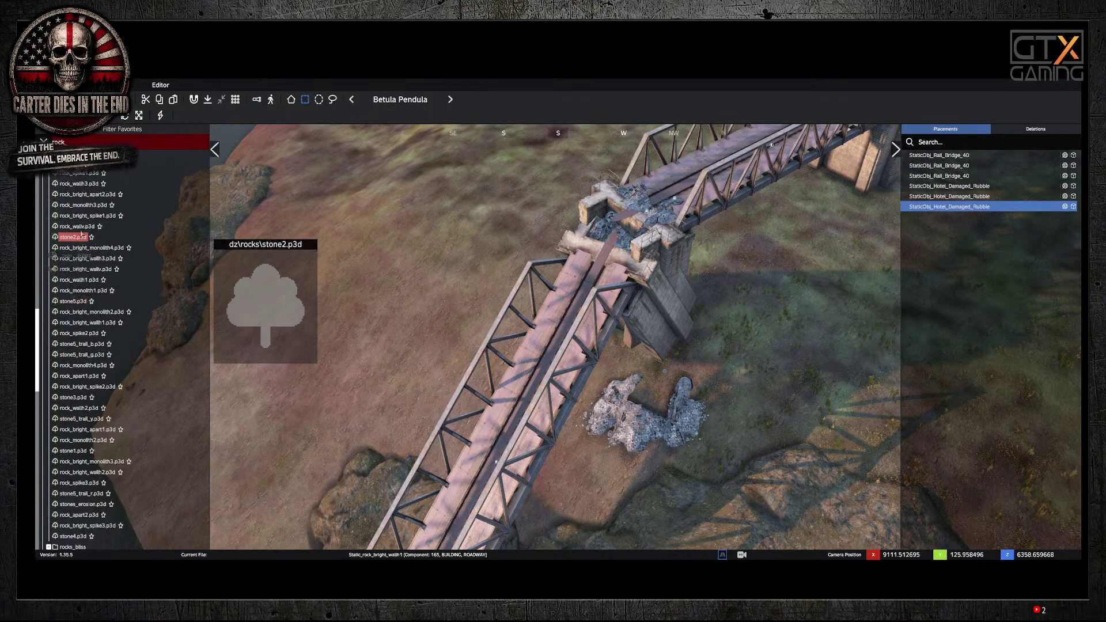
Step: Try out rock_spike1.p3d and rock_spike2.p3d as rocks for the broken pier's foot
click(81, 174)
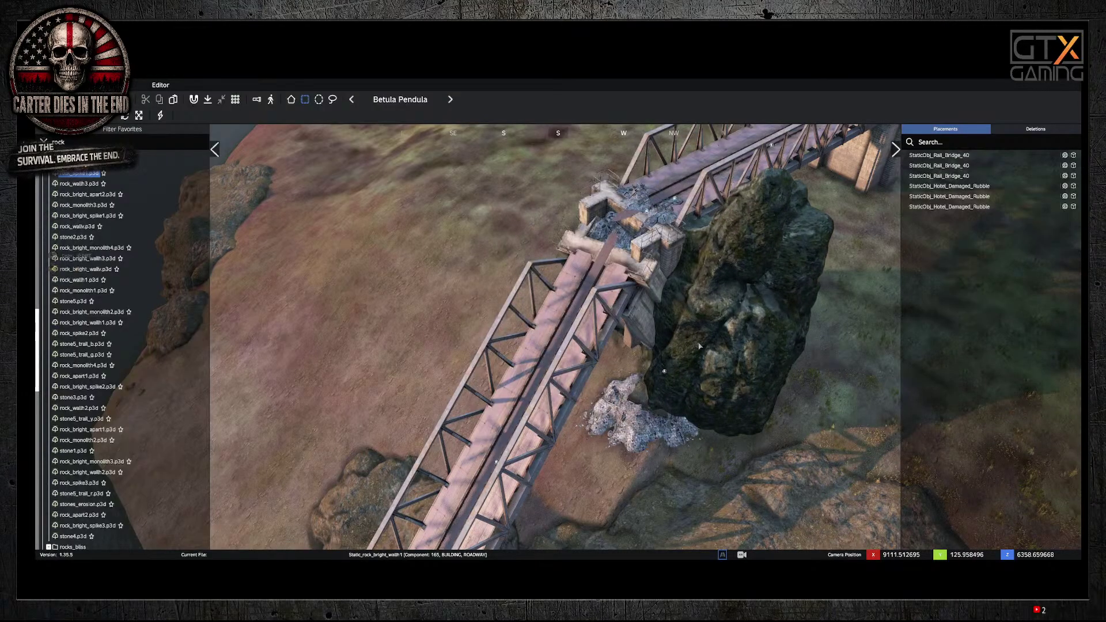
scroll(82, 183, up, 3)
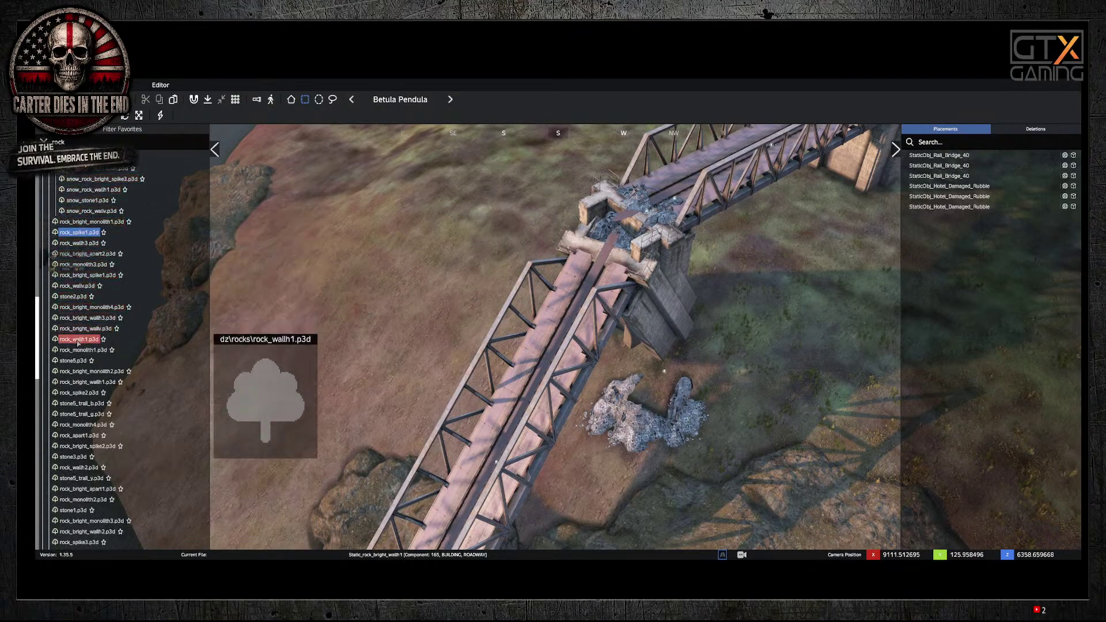
click(79, 392)
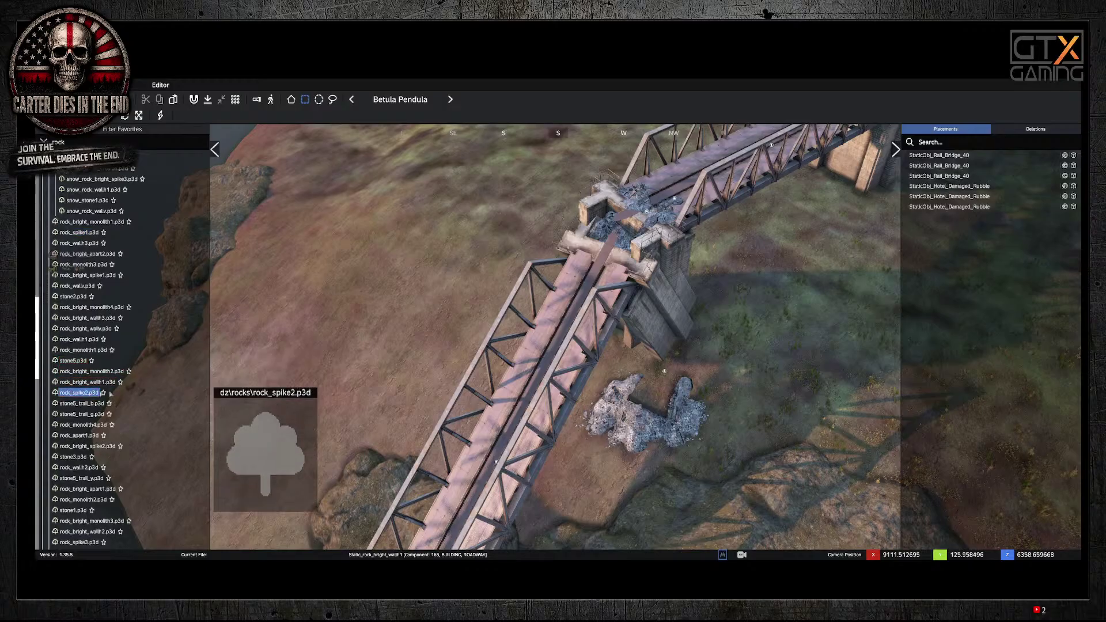
scroll(106, 327, up, 6)
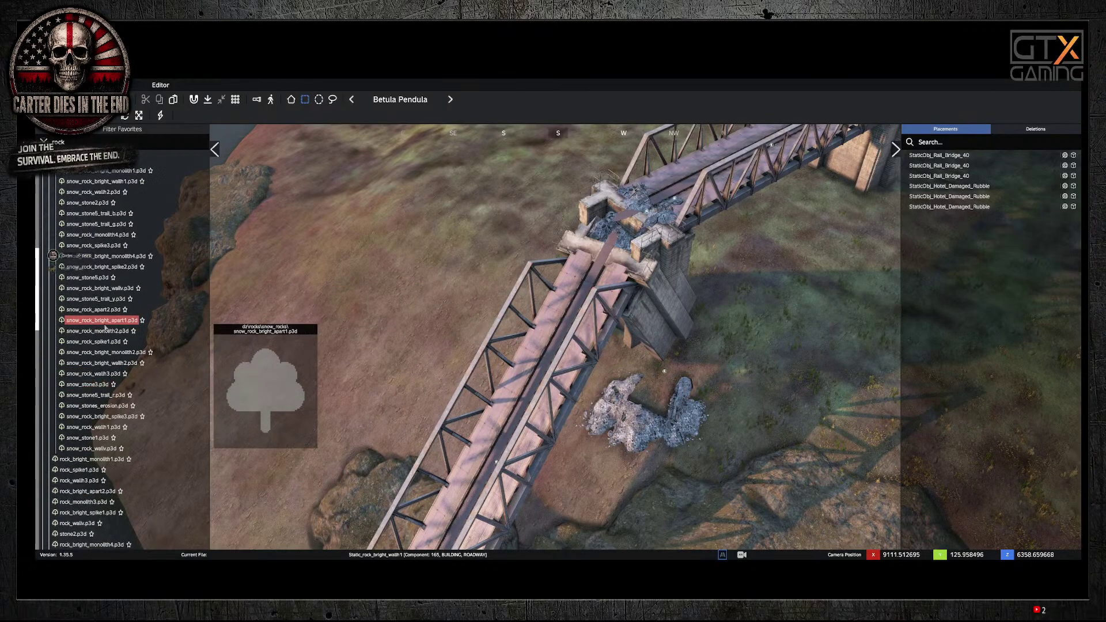
scroll(106, 327, up, 8)
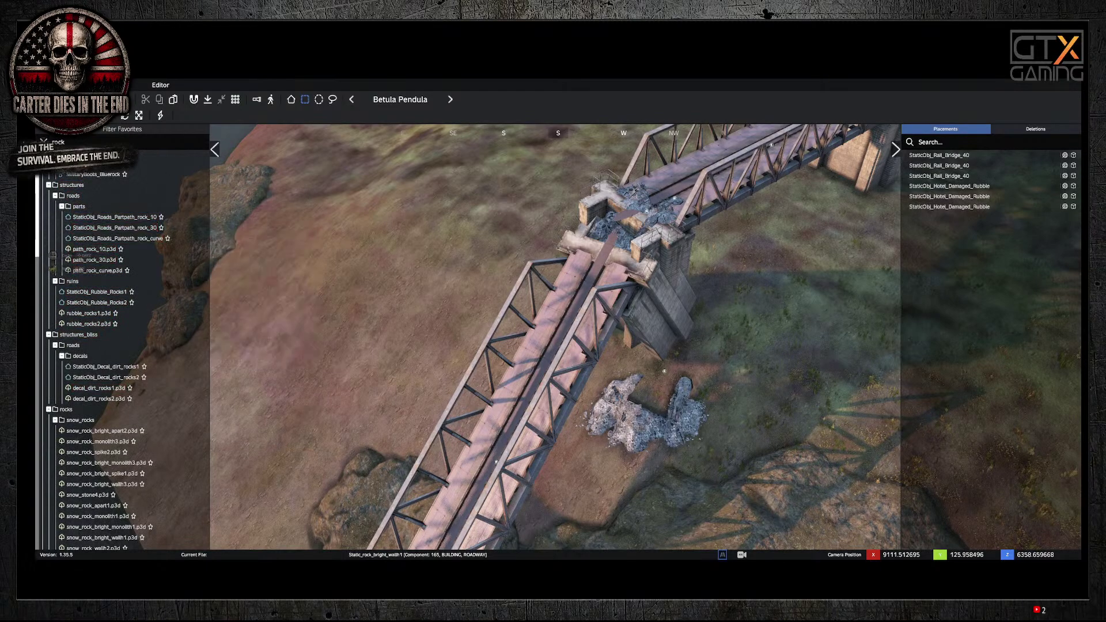
Step: Search the object library for "rocks" and try rock_spike1.p3d again
click(43, 142)
click(59, 144)
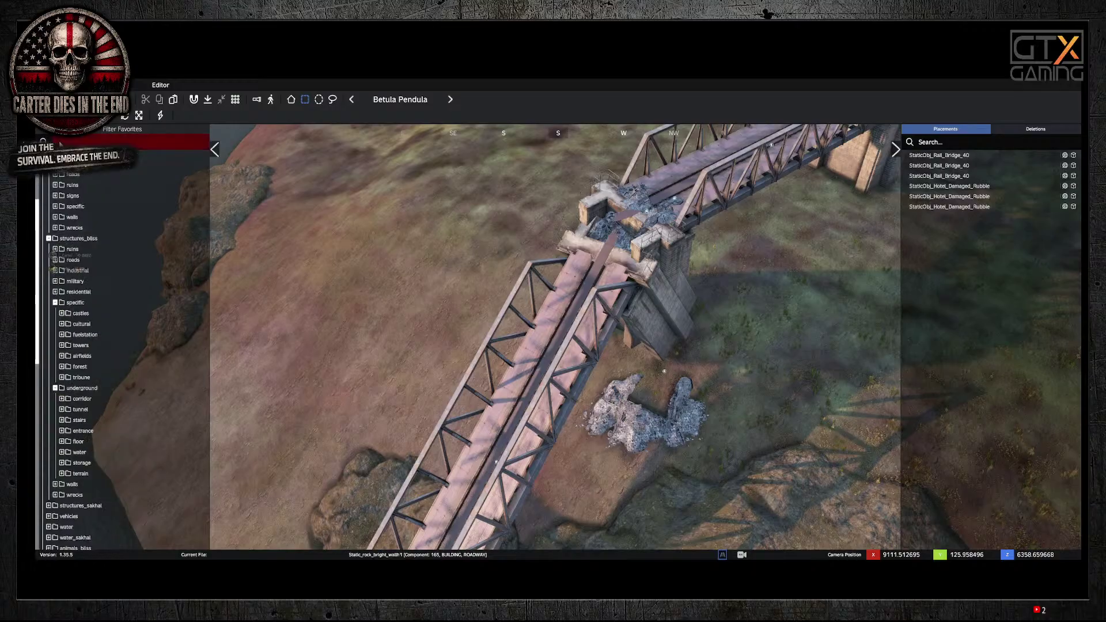
text(rocks)
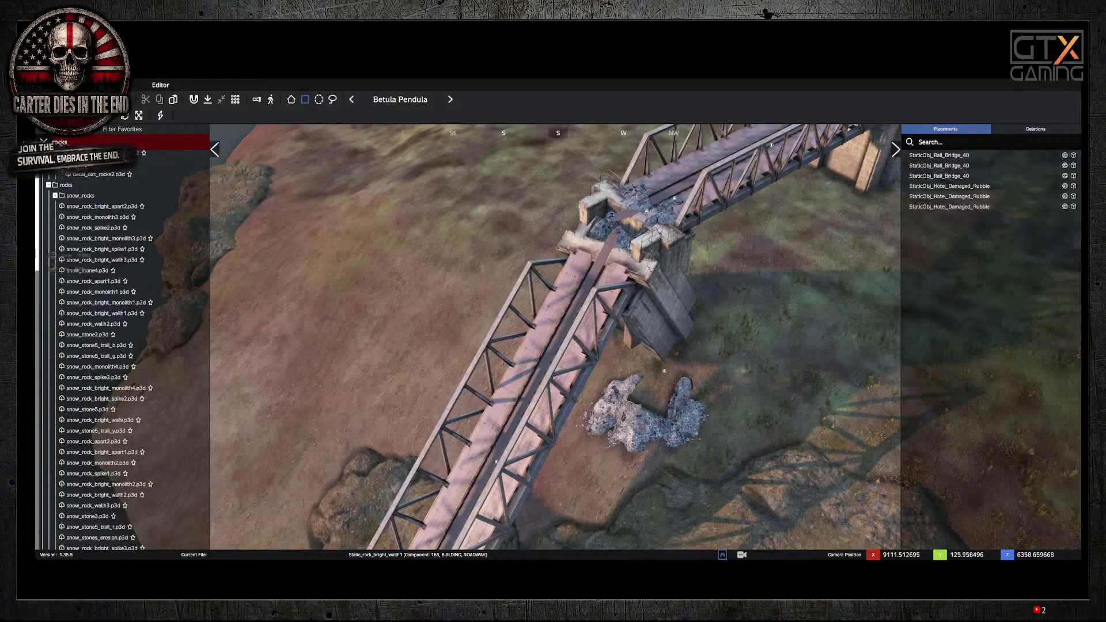
scroll(92, 259, down, 4)
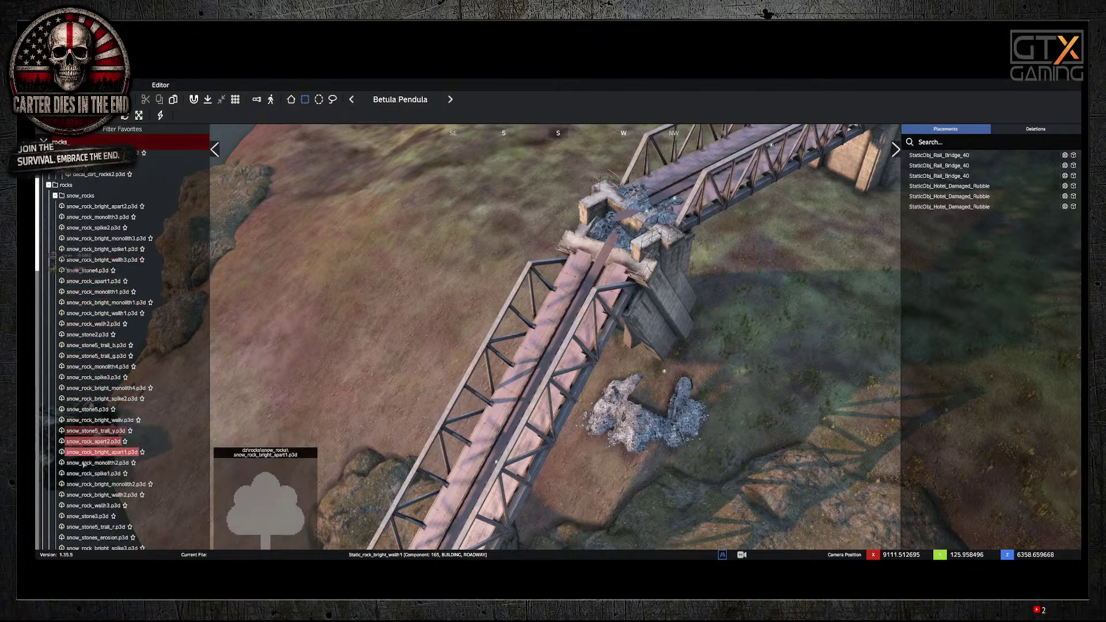
scroll(90, 473, down, 5)
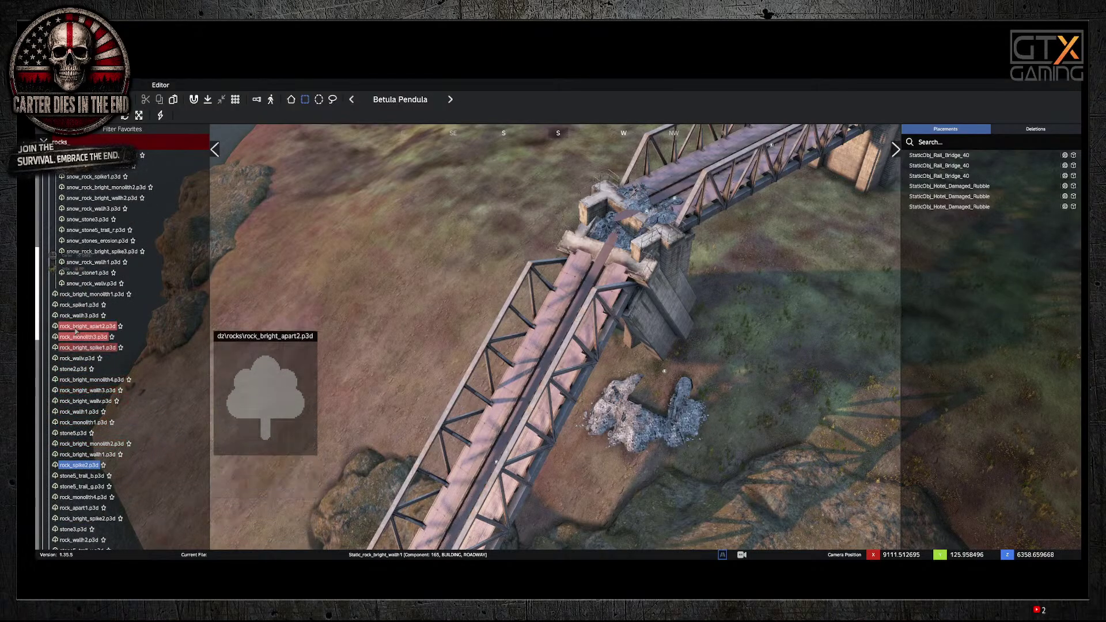
click(75, 311)
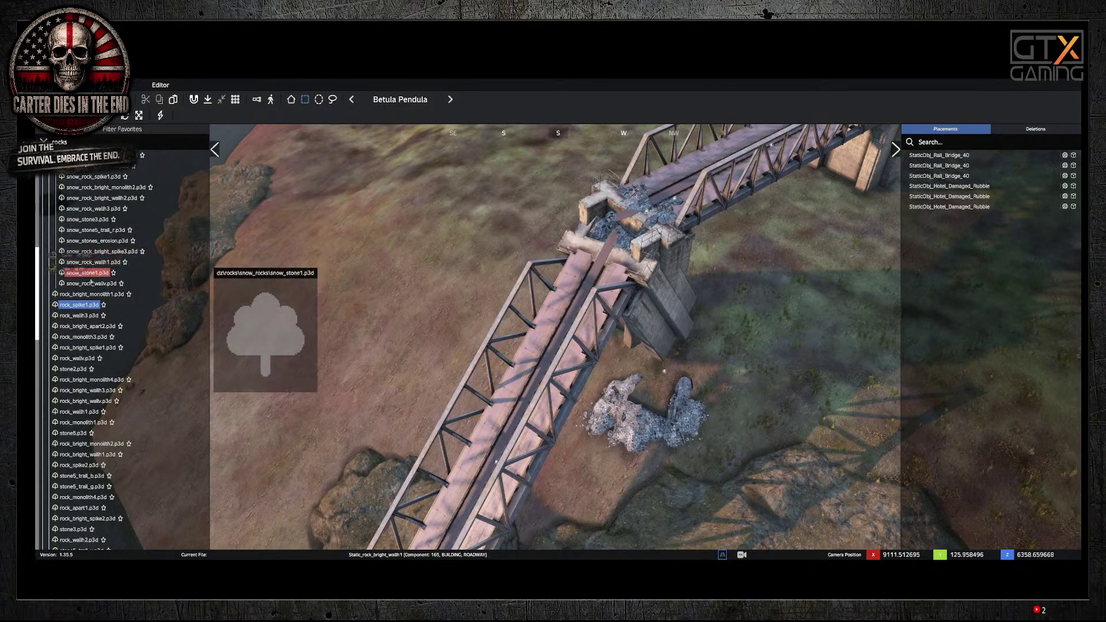
Step: Pick the spiky rock on the reservoir bank as the model and place a rock_bright_spike1.p3d at the broken pier's foot beside the rubble
right_drag(308, 212, 222, 129)
right_drag(617, 296, 489, 152)
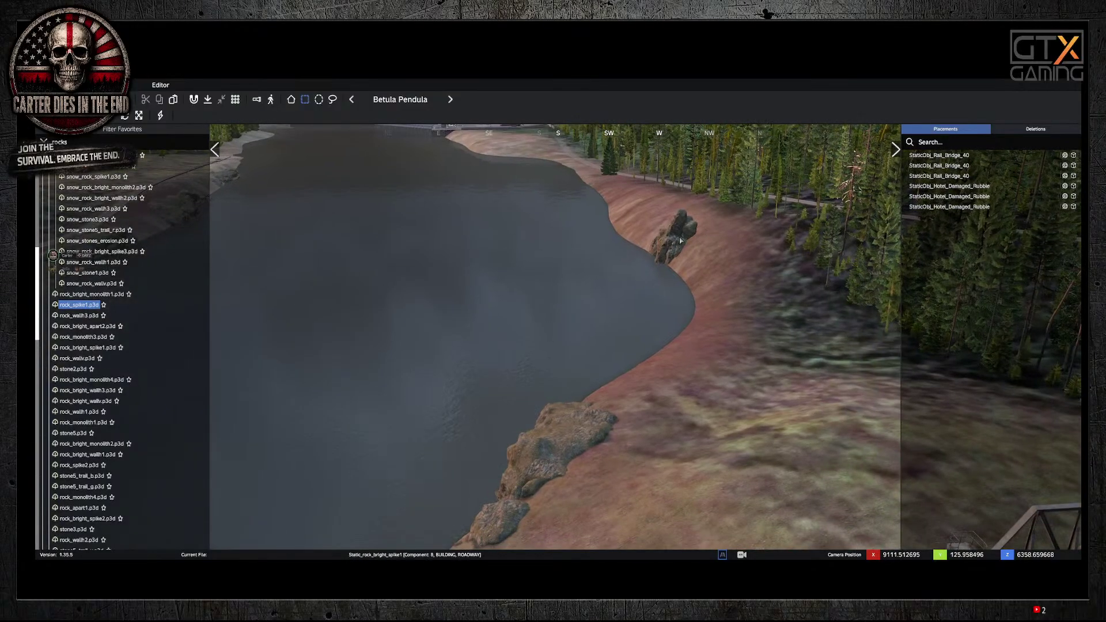
right_drag(680, 241, 709, 295)
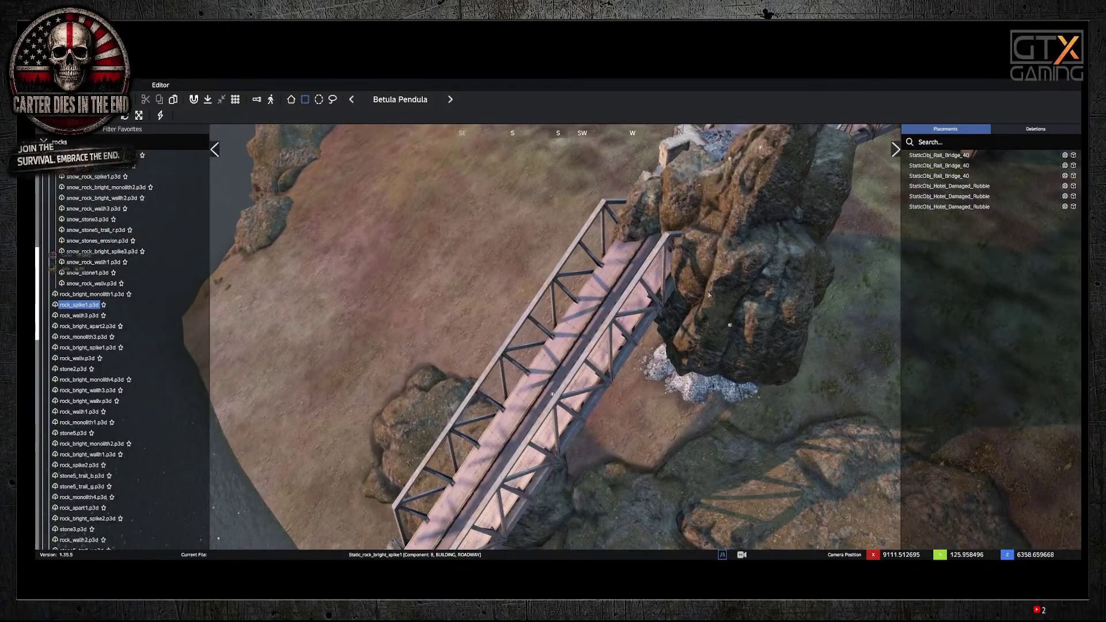
drag(708, 295, 718, 356)
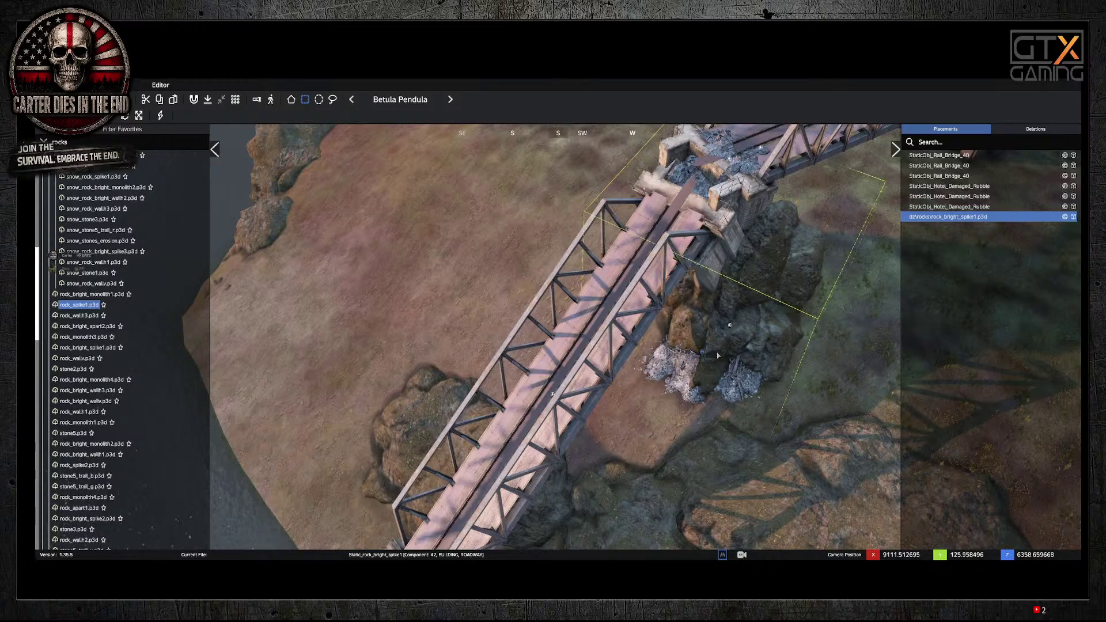
Step: Lower the placed rock_bright_spike1.p3d into the ground and adjust how it fits with the rubble at the pier's foot
mouse_move(705, 359)
alt+mouse_down()
mouse_move(696, 326)
mouse_move(707, 369)
alt+mouse_up()
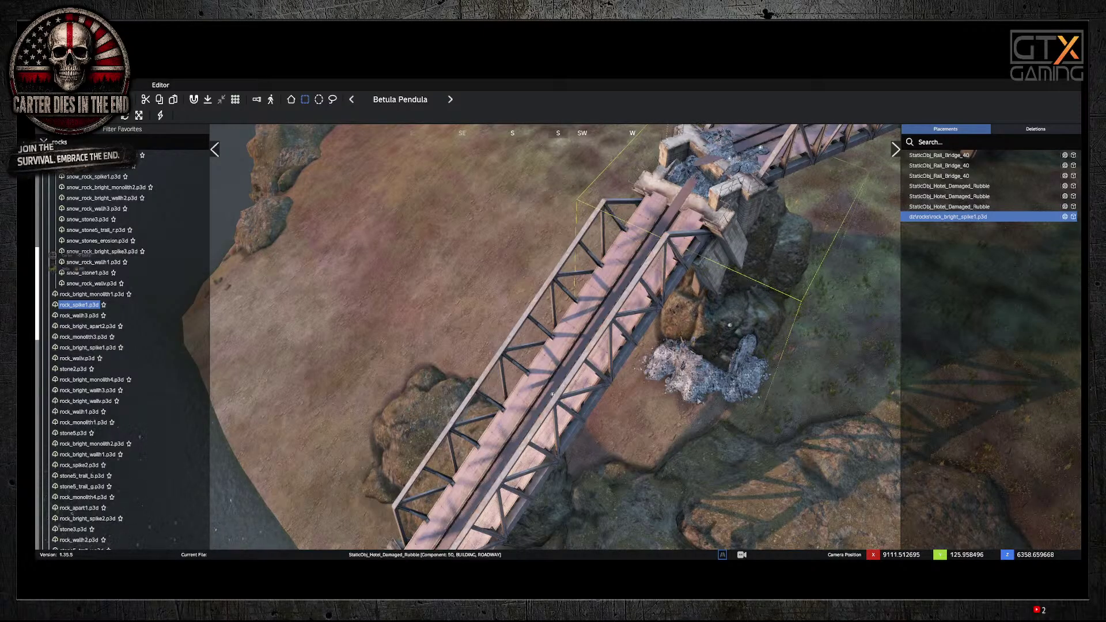
click(729, 329)
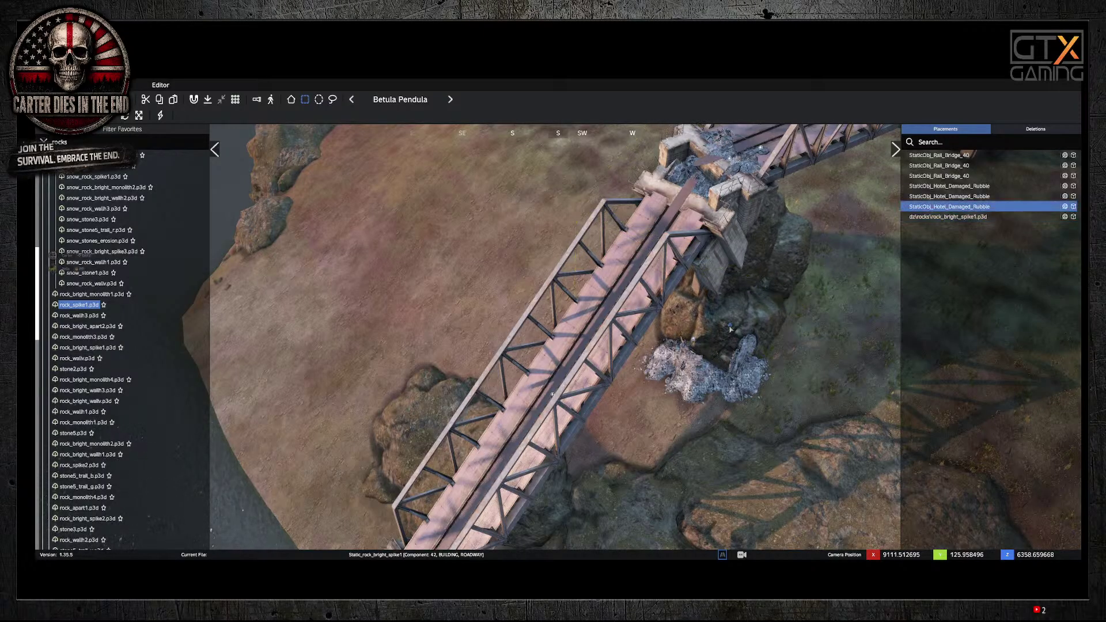
mouse_move(722, 318)
mouse_down()
mouse_move(723, 249)
mouse_move(718, 338)
mouse_move(704, 337)
mouse_move(720, 309)
mouse_up()
Step: Examine the rock and rubble around the broken pier from the side of the bridge
right_drag(720, 310, 877, 366)
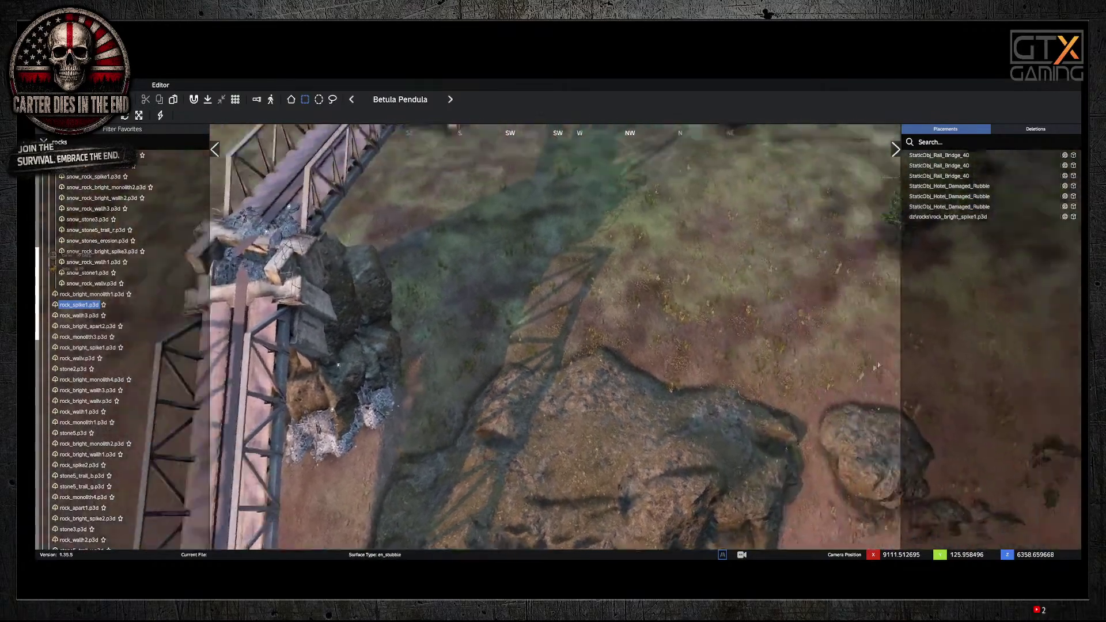
key(w)
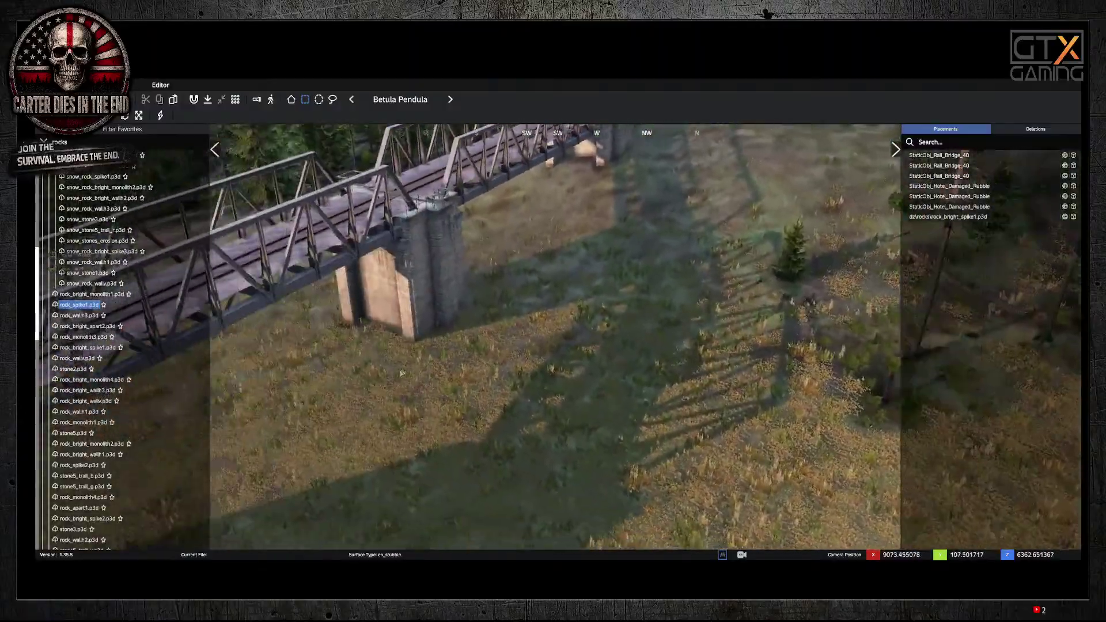
right_drag(402, 373, 632, 428)
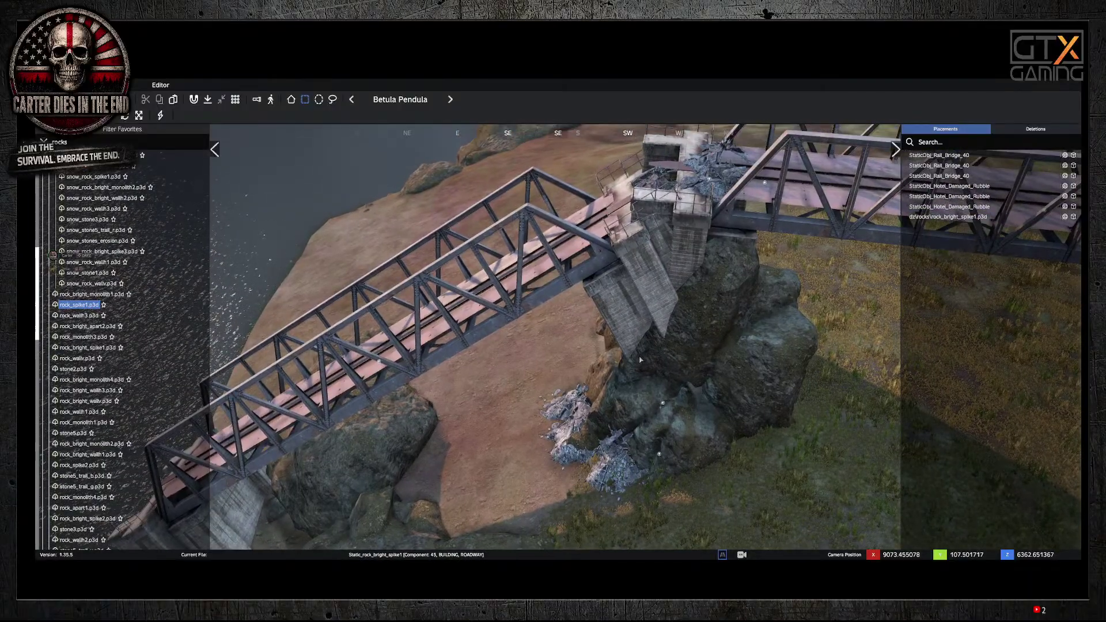
Step: Search the object library for "ruin"
right_drag(645, 362, 561, 353)
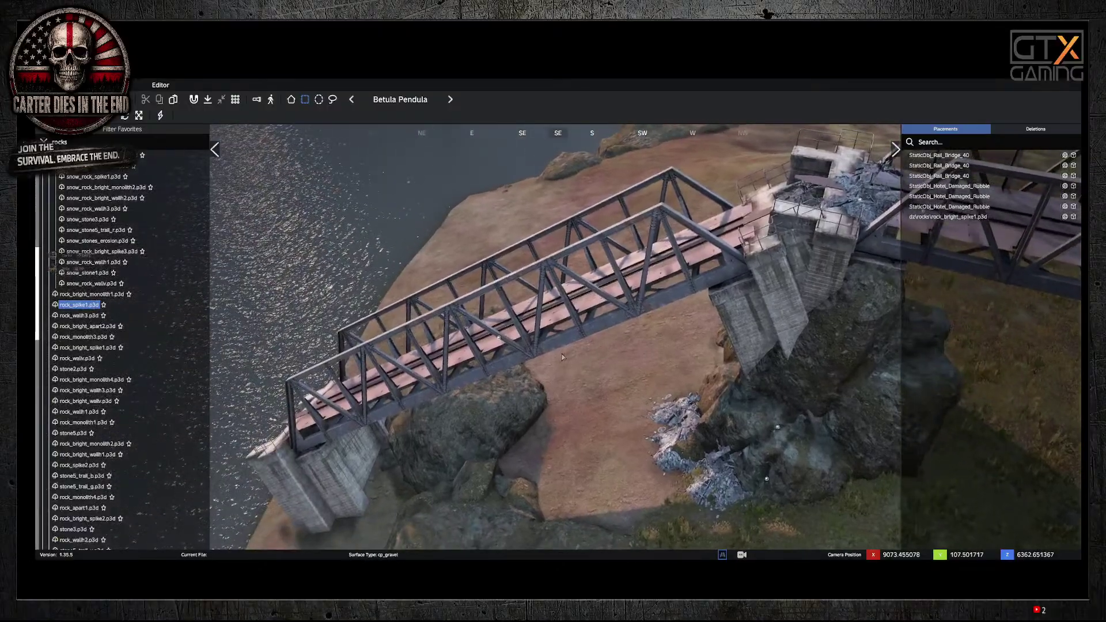
right_drag(650, 346, 717, 371)
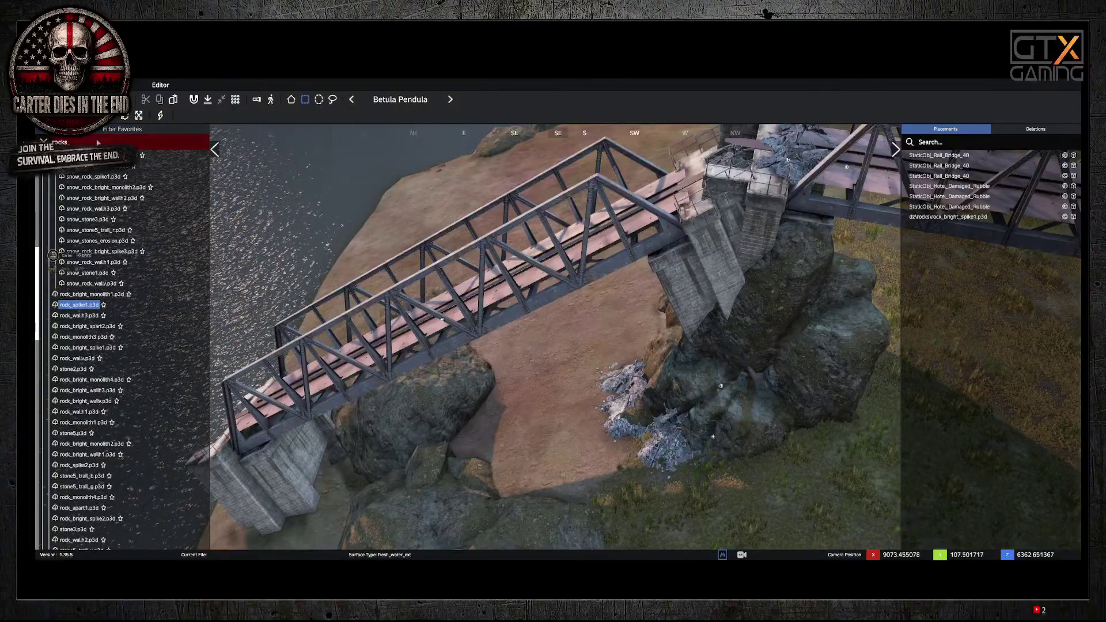
key(BackSpace)
key(BackSpace)
key(BackSpace)
key(BackSpace)
text(ruin)
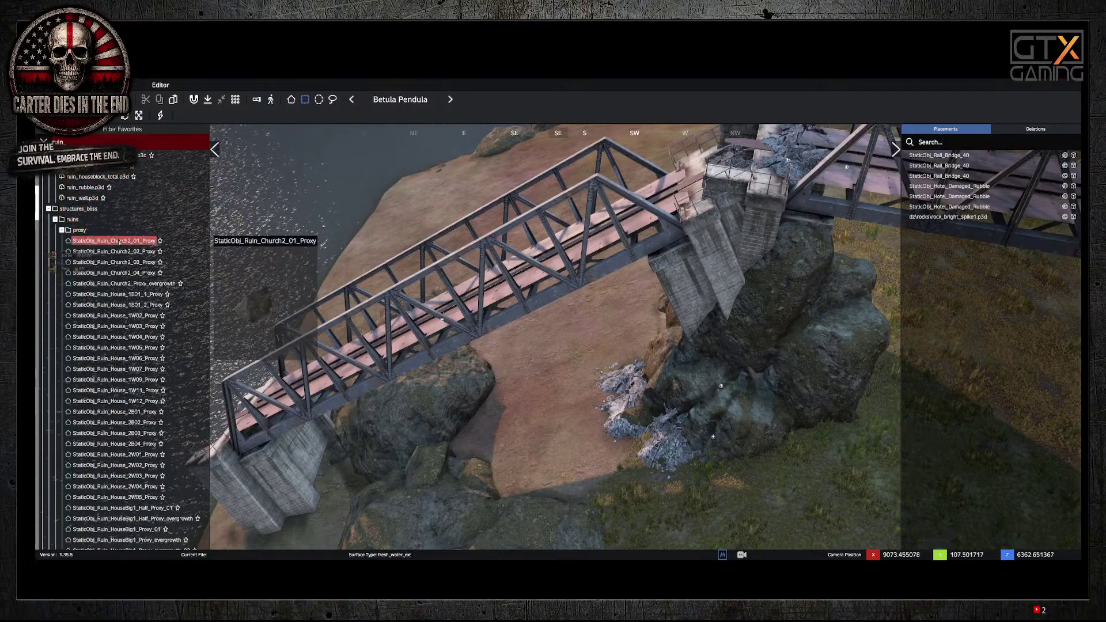
Step: Place a StaticObj_Ruin_House_1W02_Proxy on the ground below the bridge beside the rubble and align it to the surface
click(122, 316)
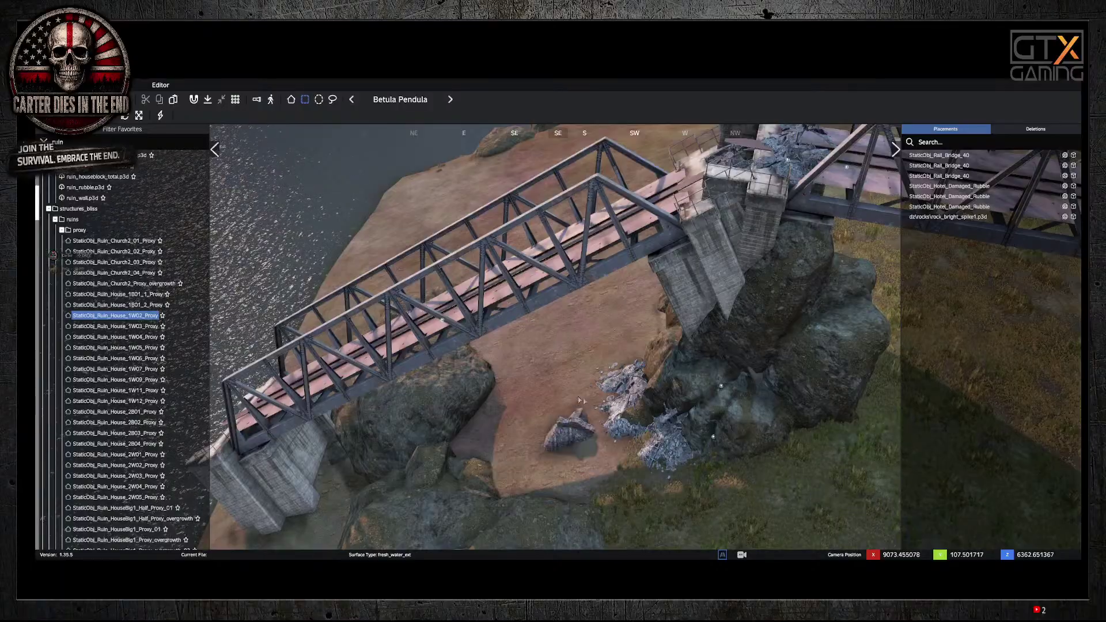
click(552, 386)
right_click(552, 386)
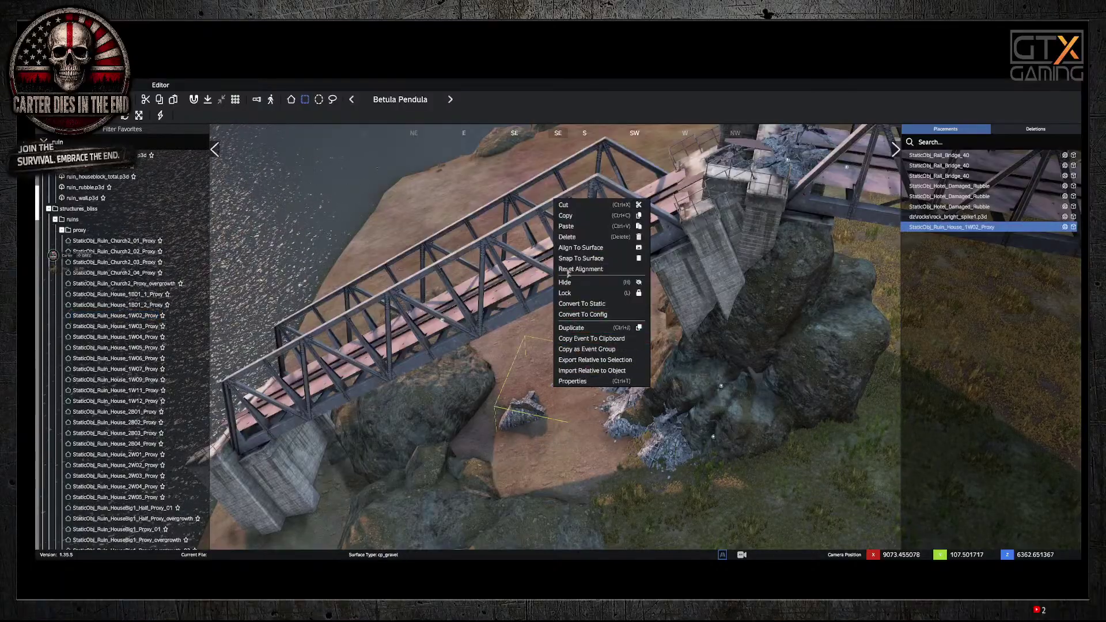
click(572, 252)
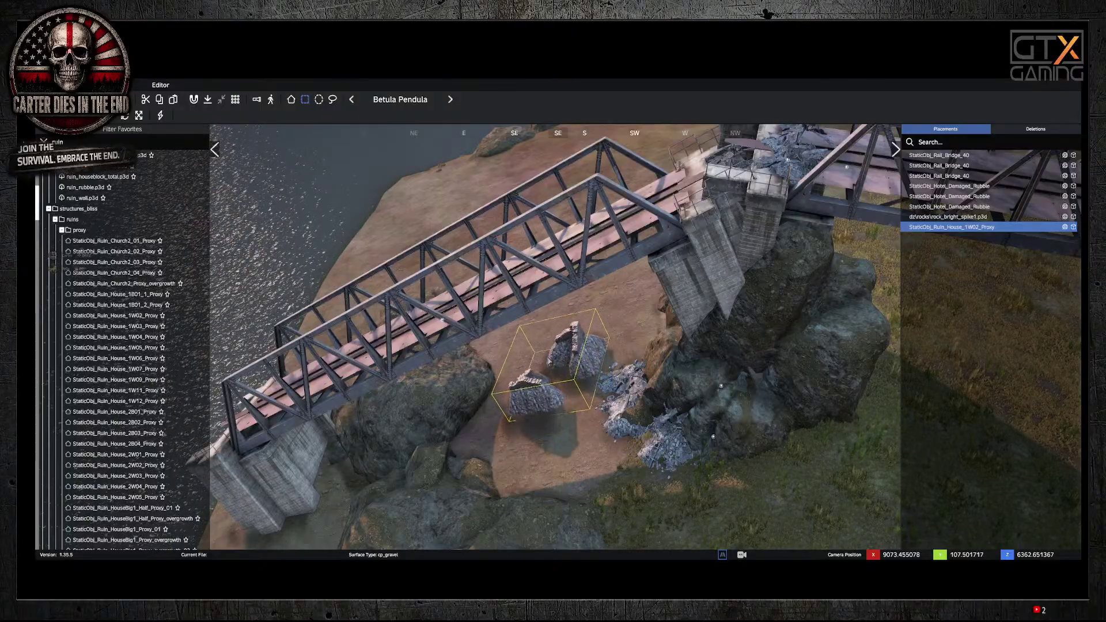
drag(550, 360, 549, 375)
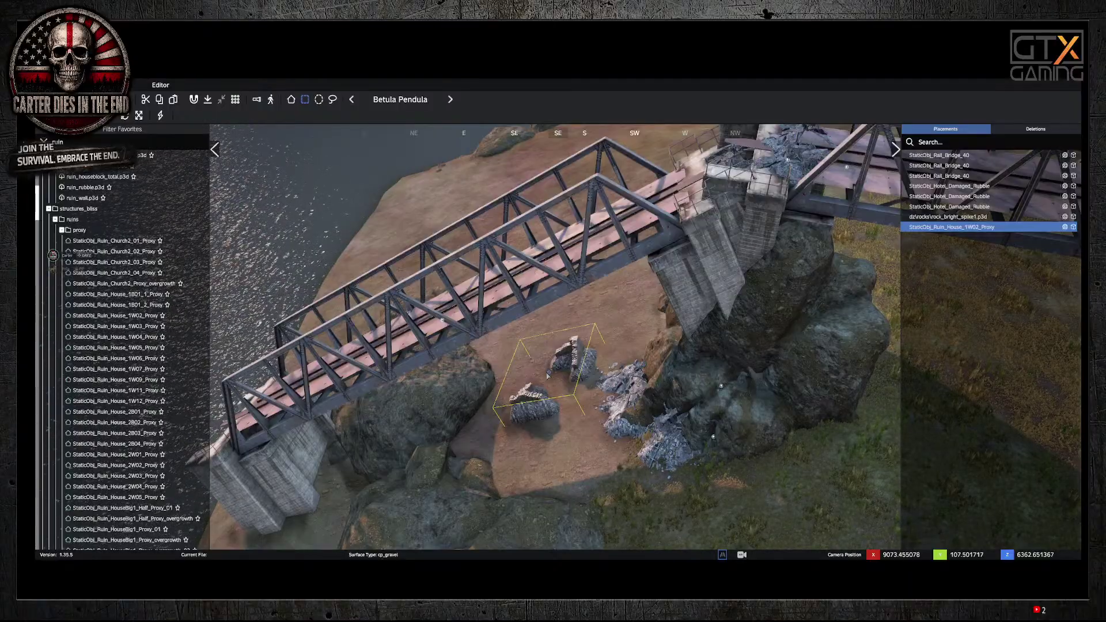
Step: Move the placed house ruin to the foot of the bridge's end pier on the shore and align it to the surface
drag(549, 375, 318, 375)
key(a)
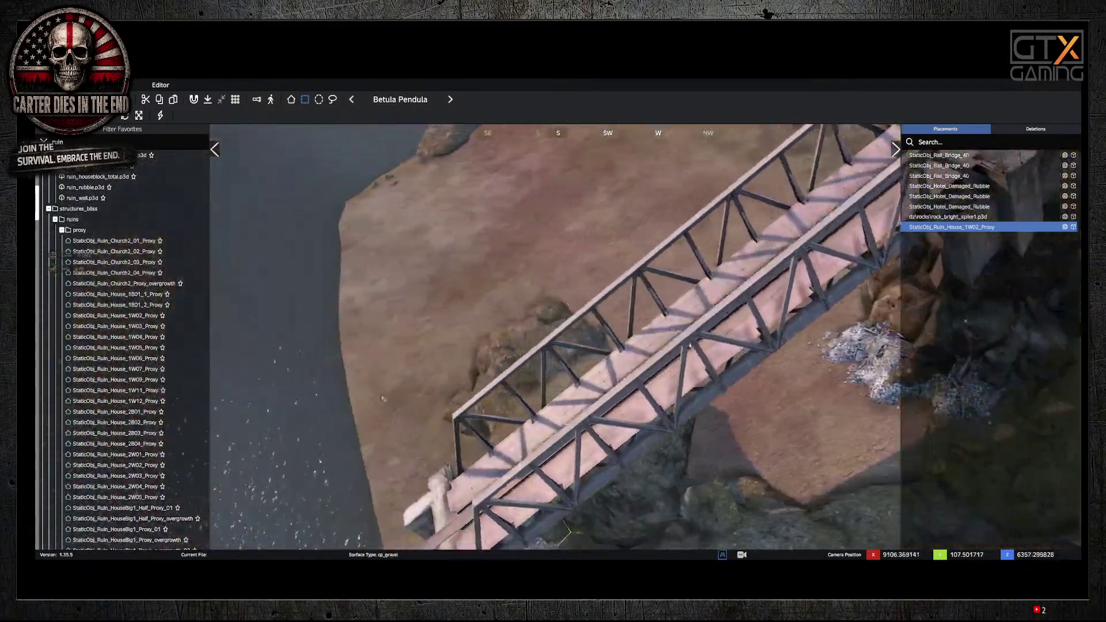
right_drag(381, 397, 812, 331)
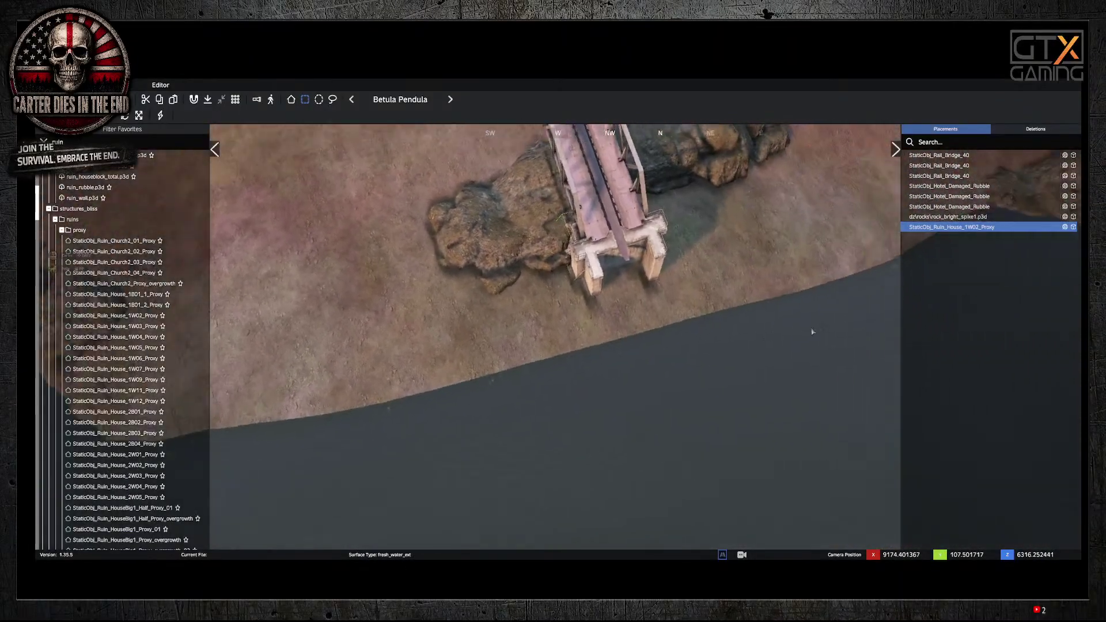
drag(593, 241, 559, 302)
right_click(560, 302)
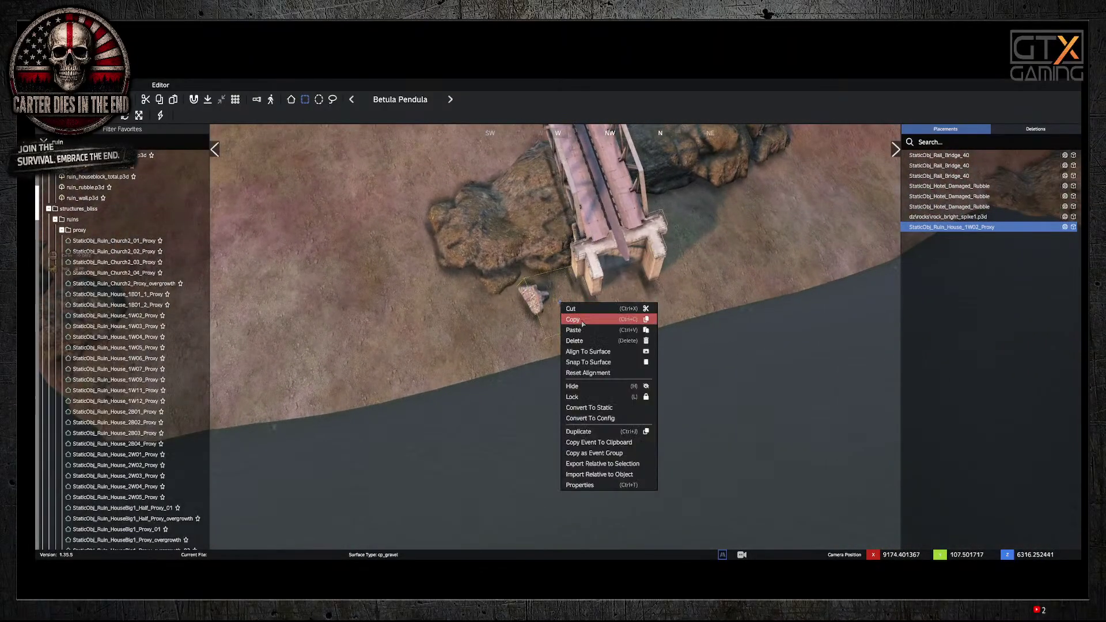
click(583, 351)
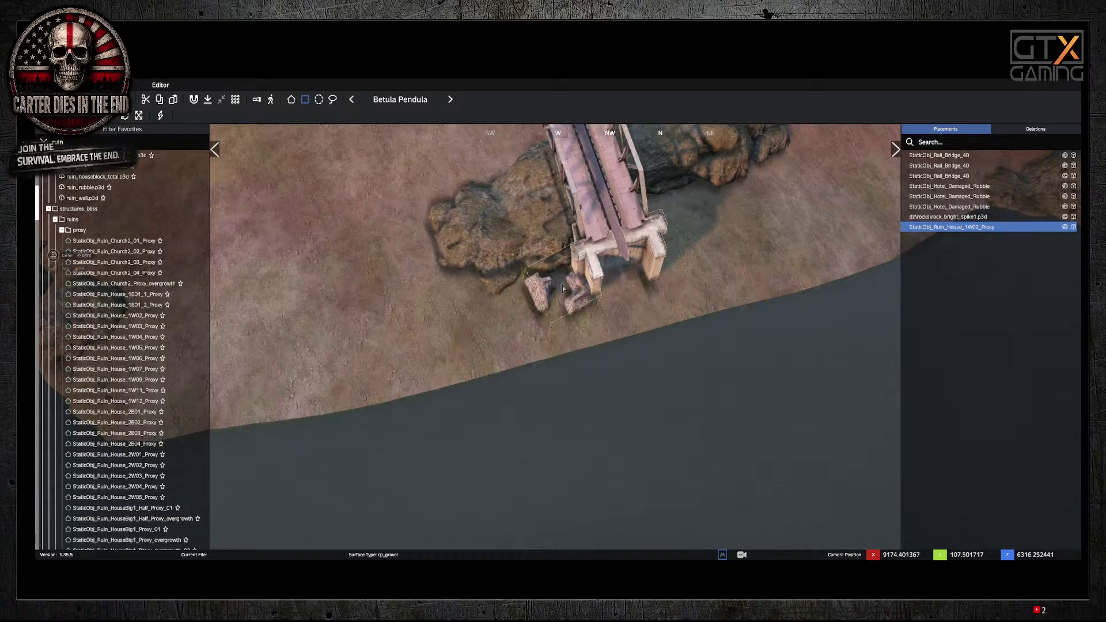
Step: Adjust the house ruin's position on the bank beside the end pier and the rock
drag(563, 279, 560, 292)
click(509, 336)
right_drag(451, 349, 488, 238)
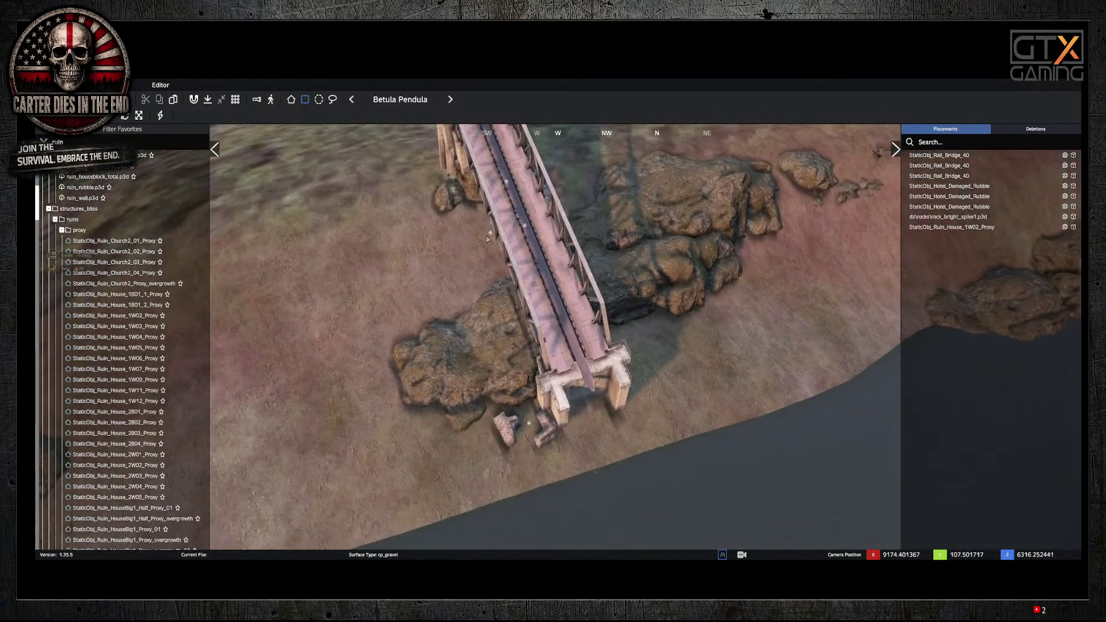
click(525, 424)
mouse_move(512, 431)
mouse_down()
mouse_move(499, 438)
mouse_move(502, 429)
mouse_up()
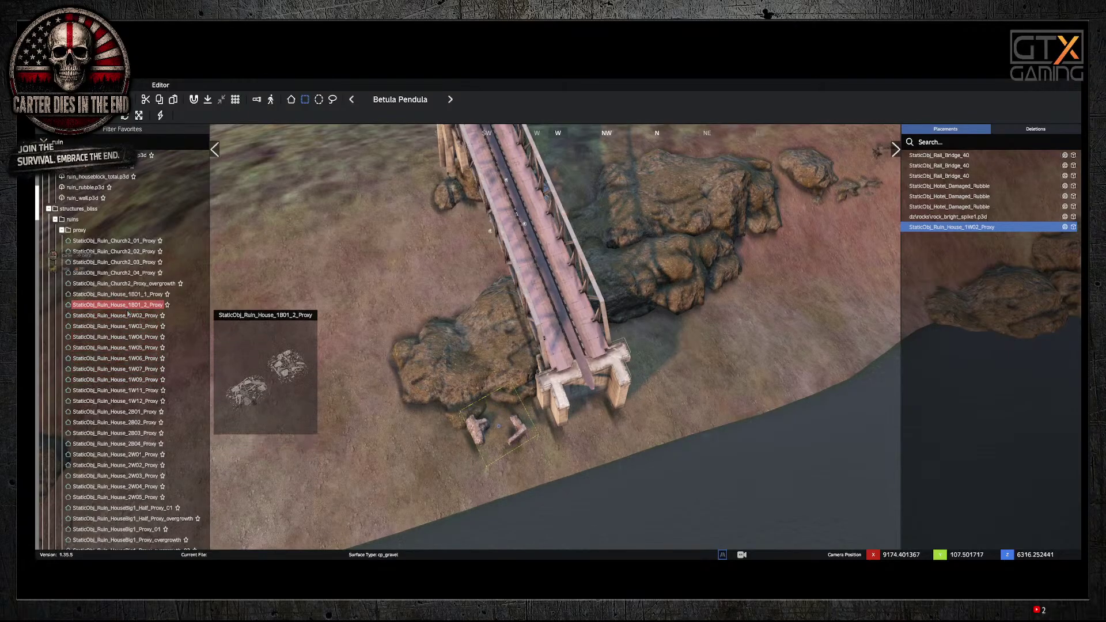
Step: Try StaticObj_Ruin_House_1B01_2_Proxy and StaticObj_Ruin_Church2_02_Proxy near the end pier and browse the remaining ruin models
drag(124, 305, 488, 434)
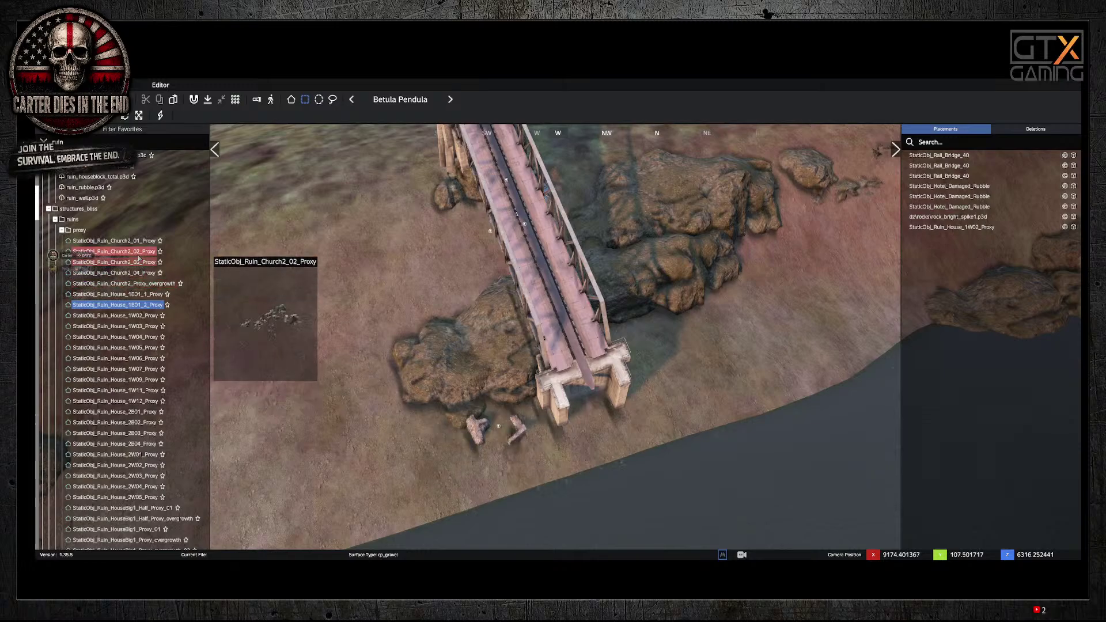
drag(138, 252, 132, 285)
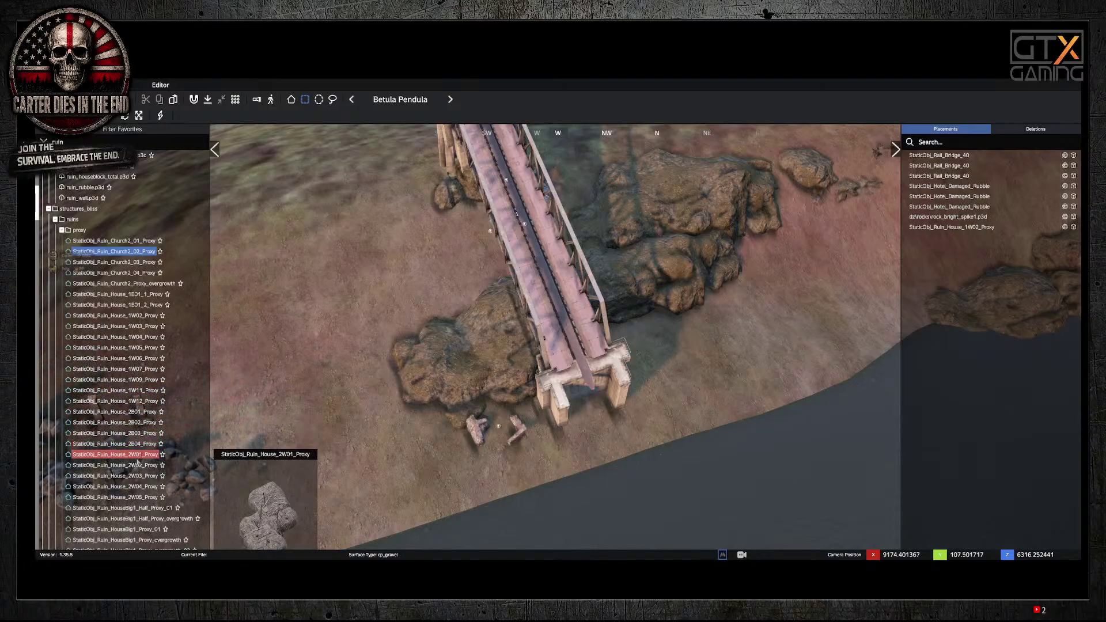
scroll(126, 403, down, 4)
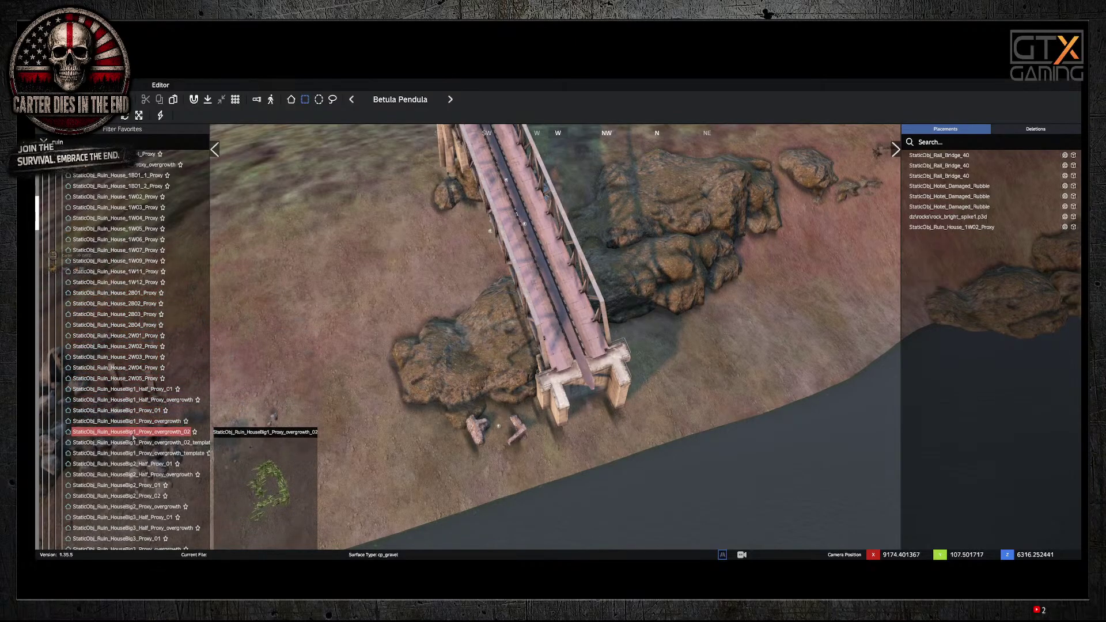
scroll(132, 403, down, 4)
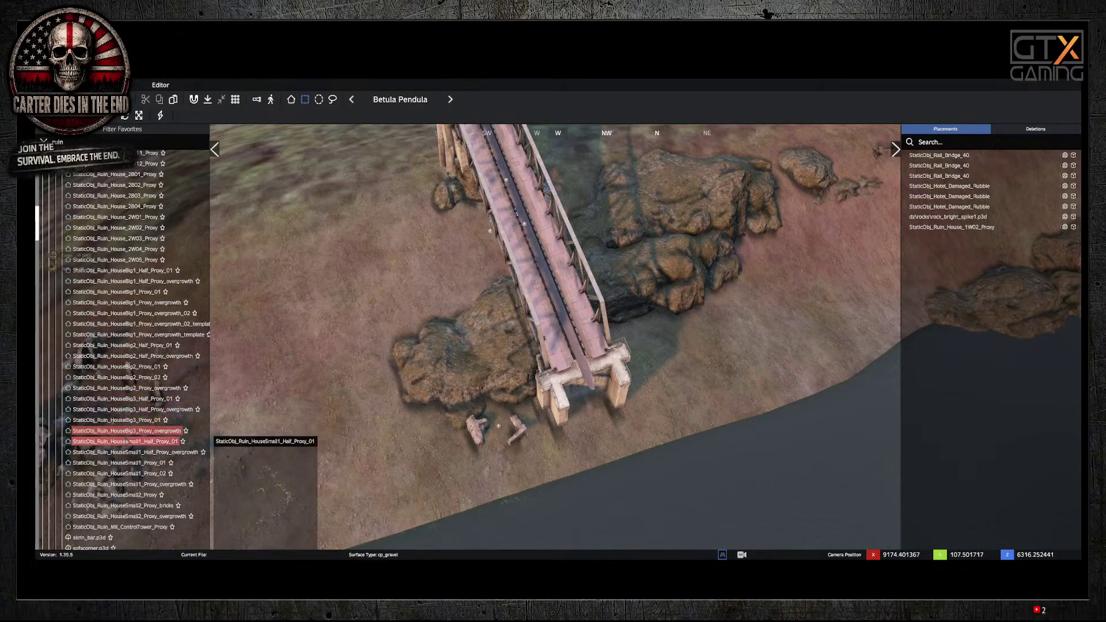
scroll(123, 404, down, 6)
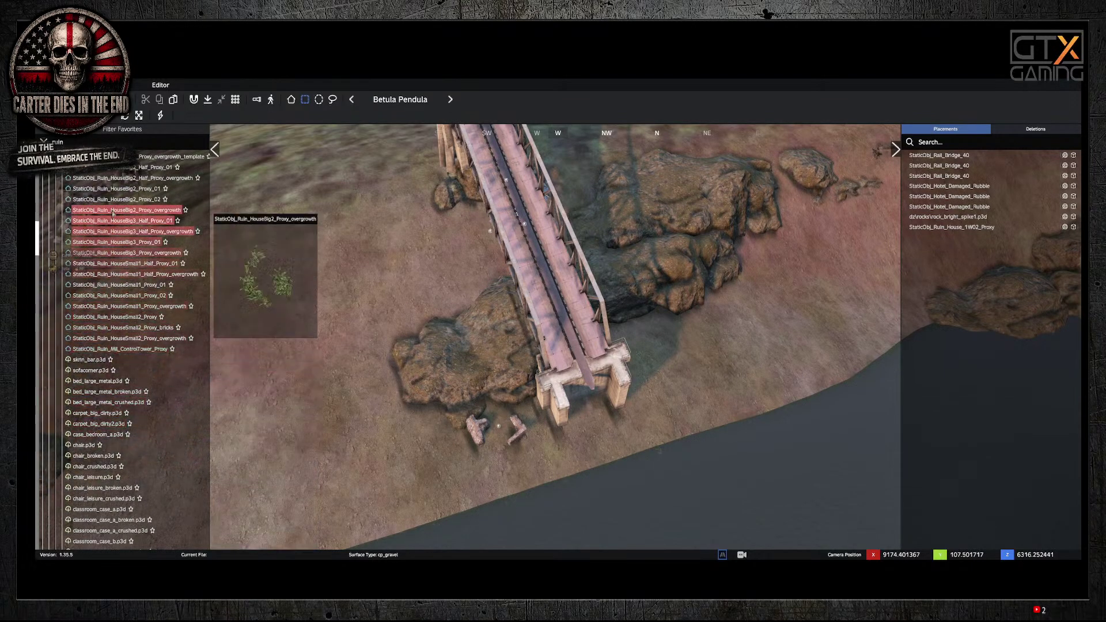
Step: Choose StaticObj_Ruin_Mil_ControlTower_Proxy as the model, preview it beside the end pier, and clear the library search
click(134, 356)
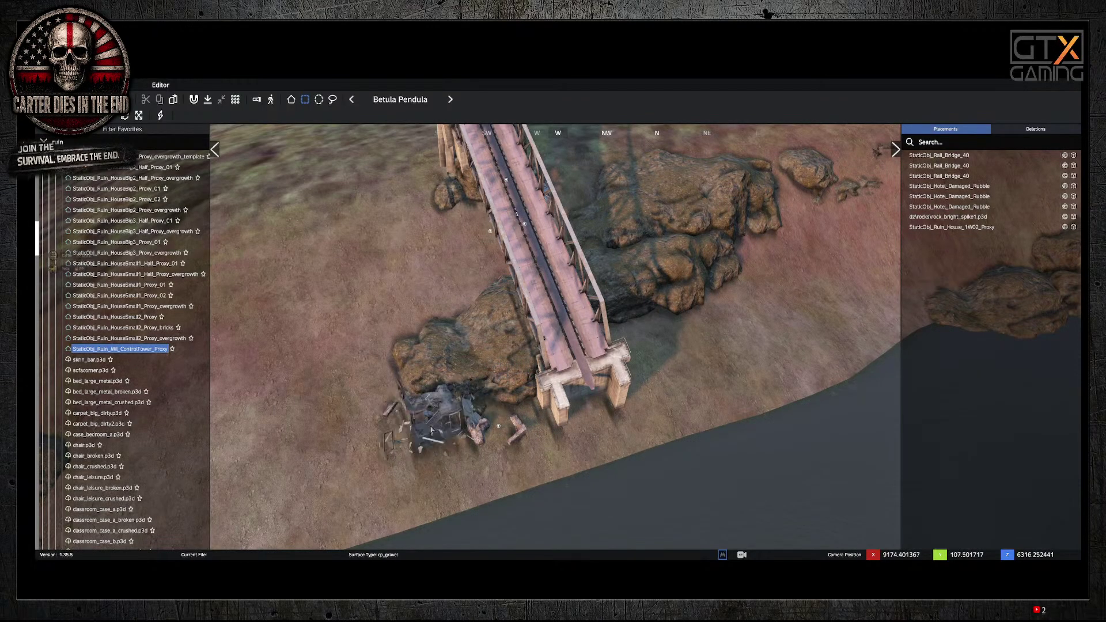
scroll(430, 429, up, 4)
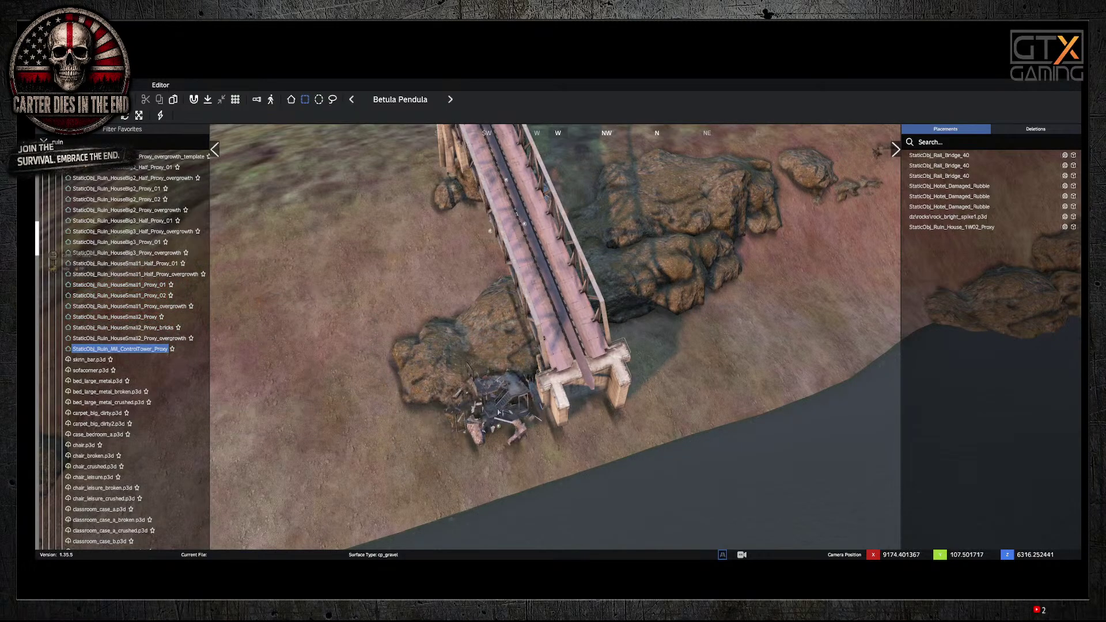
mouse_move(107, 194)
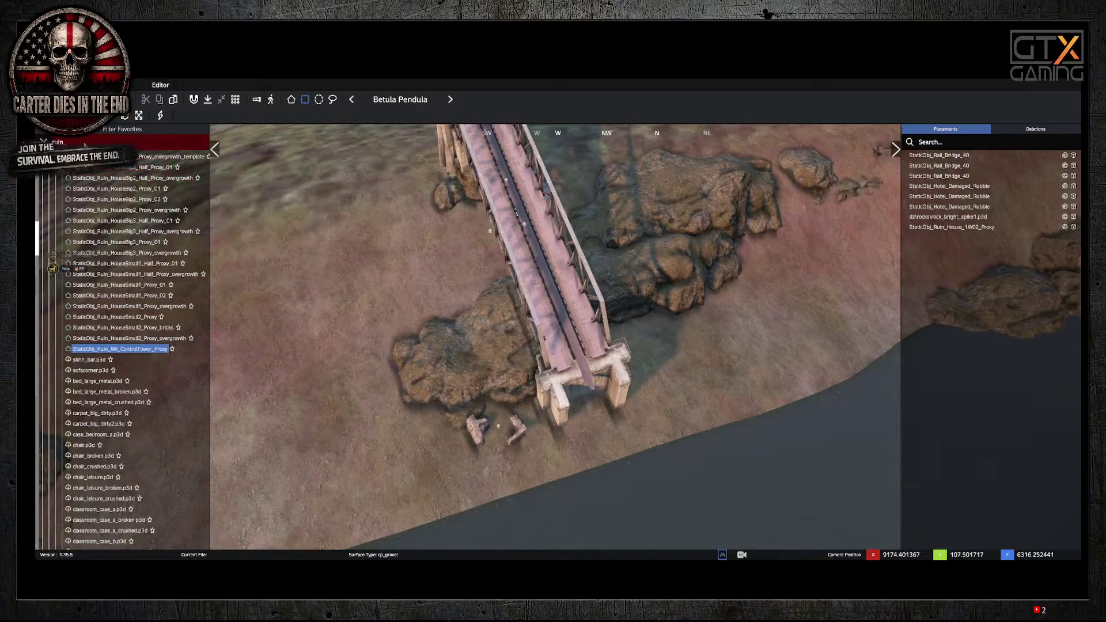
key(BackSpace)
key(BackSpace)
key(BackSpace)
key(BackSpace)
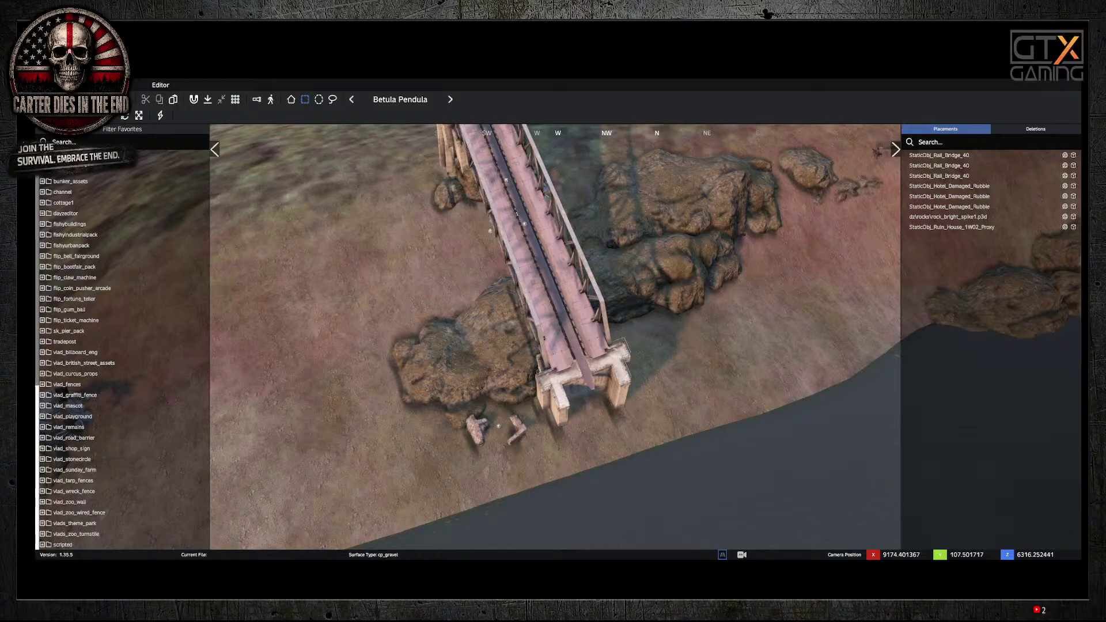
Step: Browse the full folder tree of the object library, from the structures folders to the mod asset packs
scroll(75, 361, up, 2)
scroll(75, 361, down, 1)
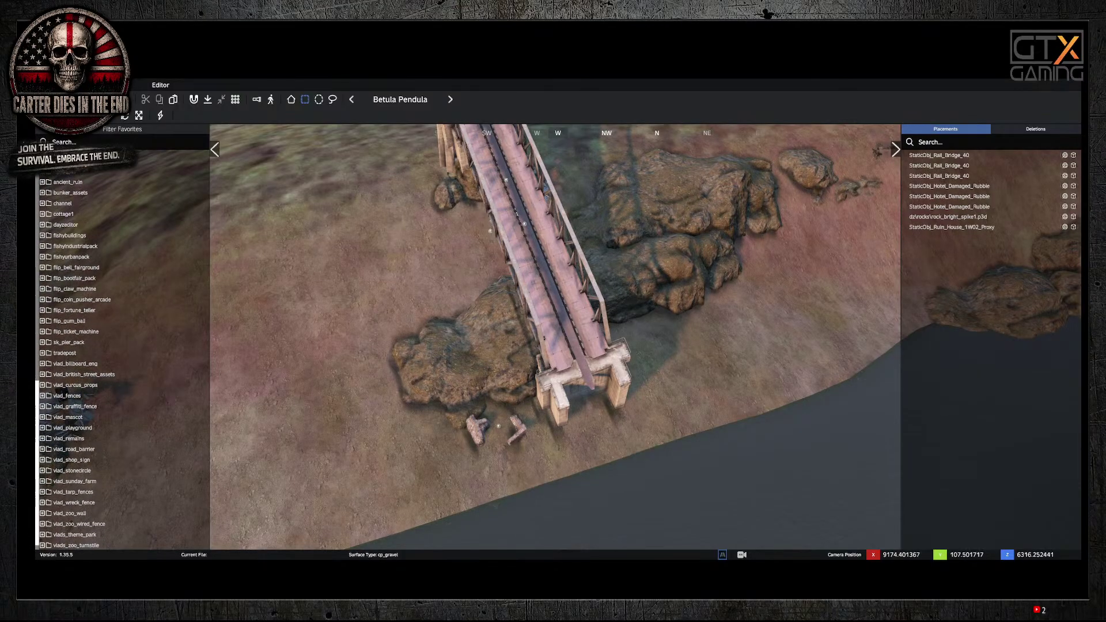
scroll(75, 361, down, 1)
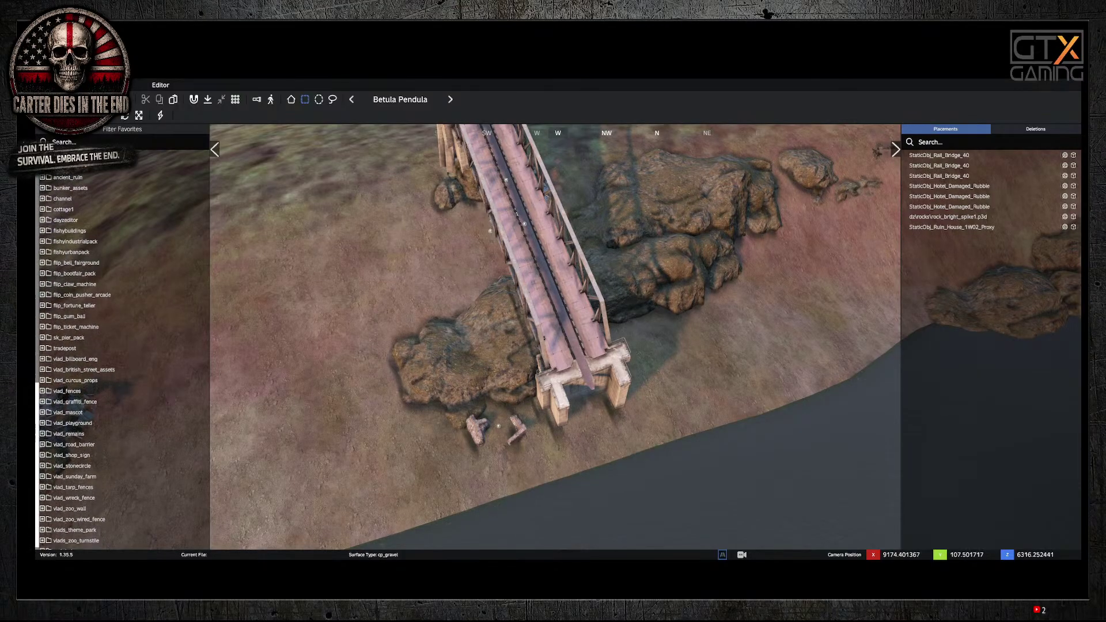
scroll(75, 361, up, 10)
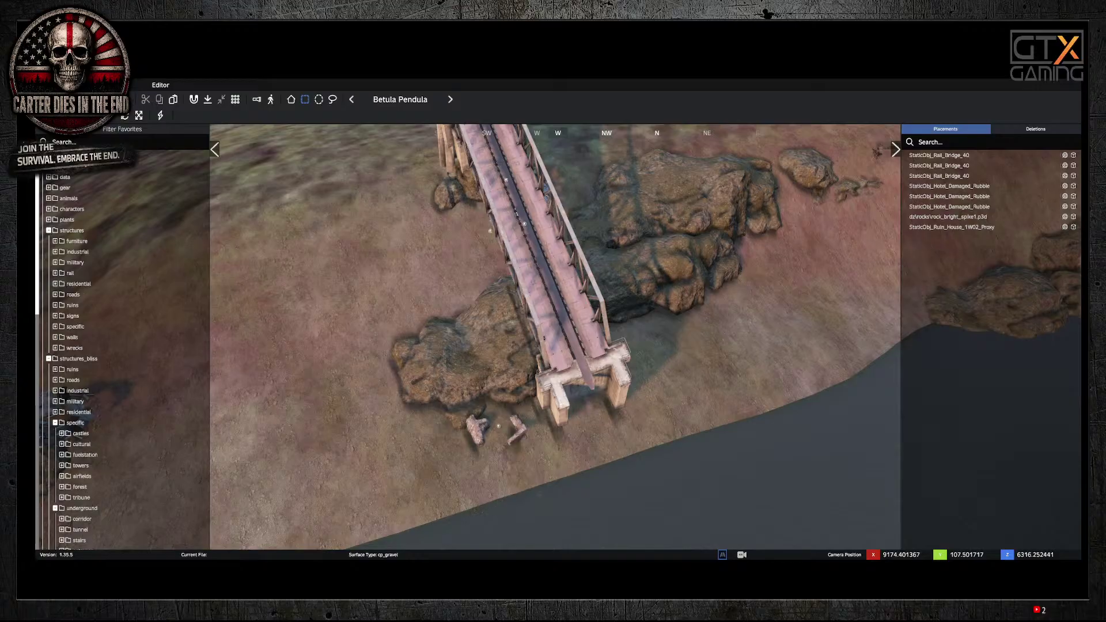
scroll(75, 357, down, 15)
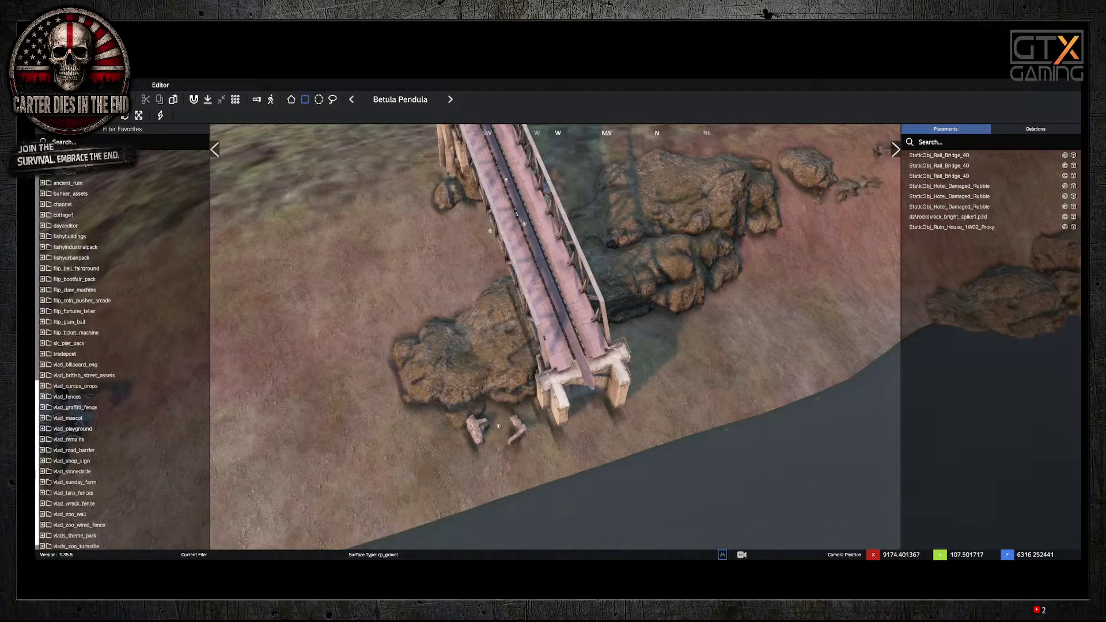
scroll(122, 357, up, 1)
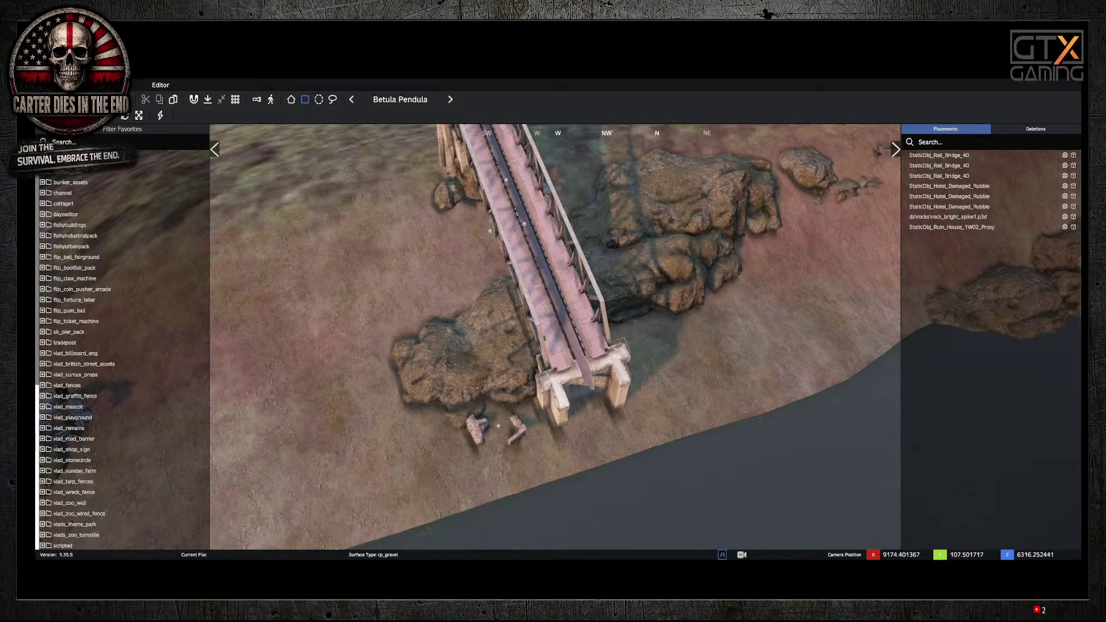
scroll(122, 357, down, 1)
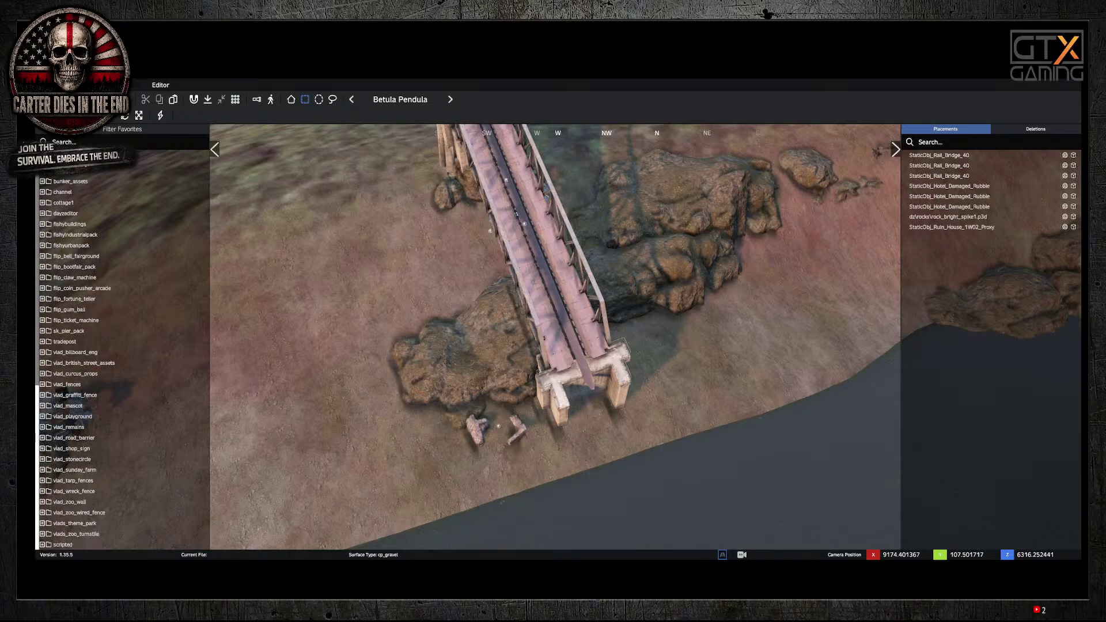
scroll(123, 357, up, 10)
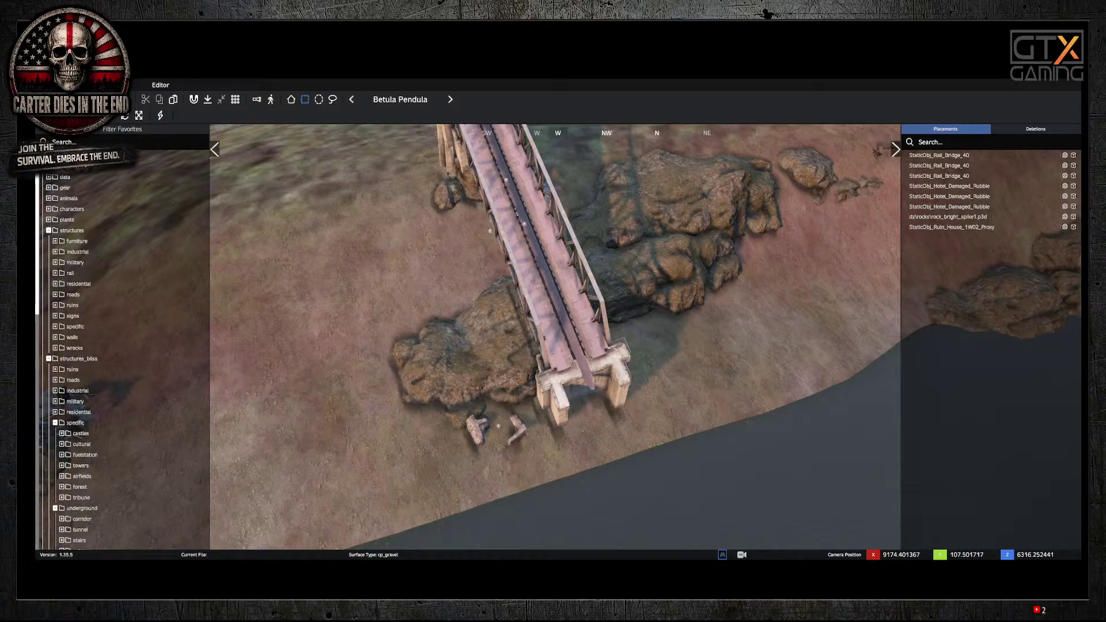
scroll(121, 357, down, 10)
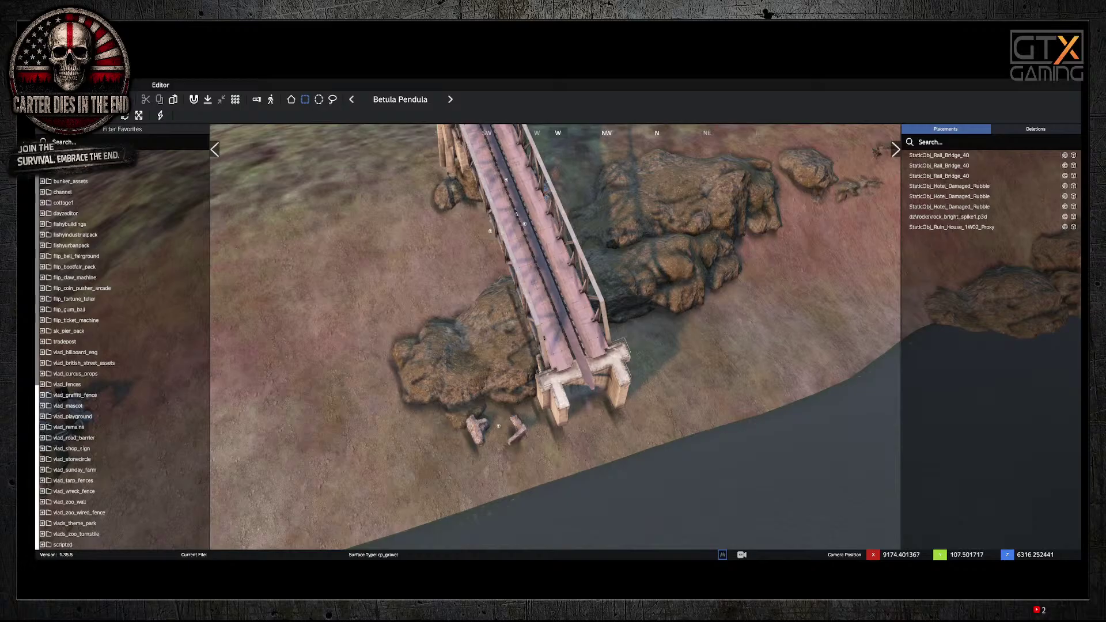
scroll(121, 357, up, 10)
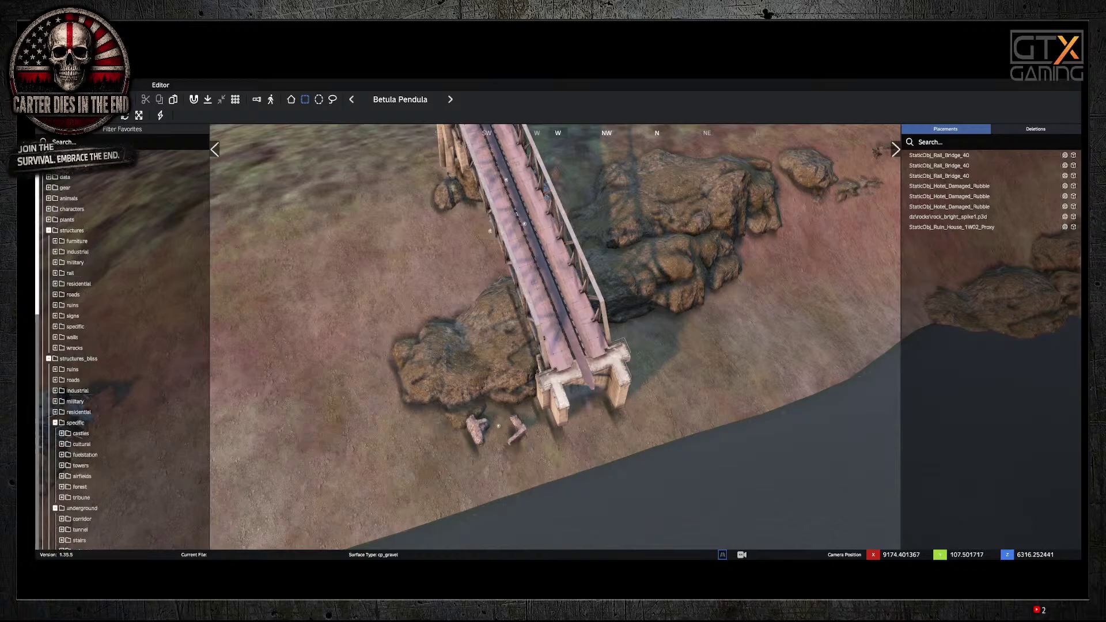
scroll(121, 351, down, 10)
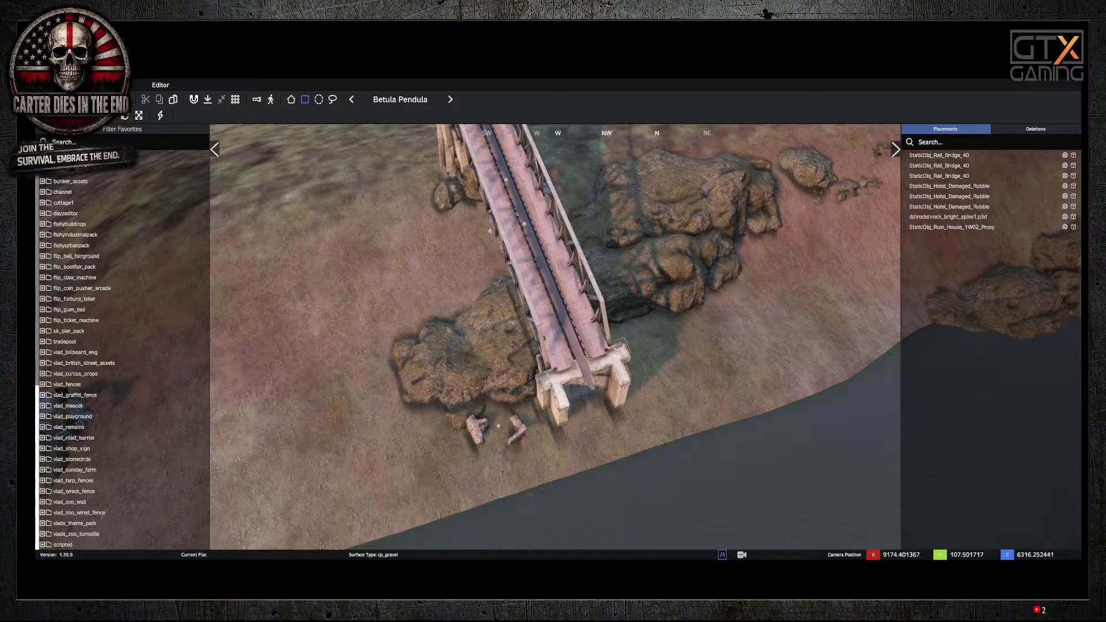
scroll(121, 357, up, 5)
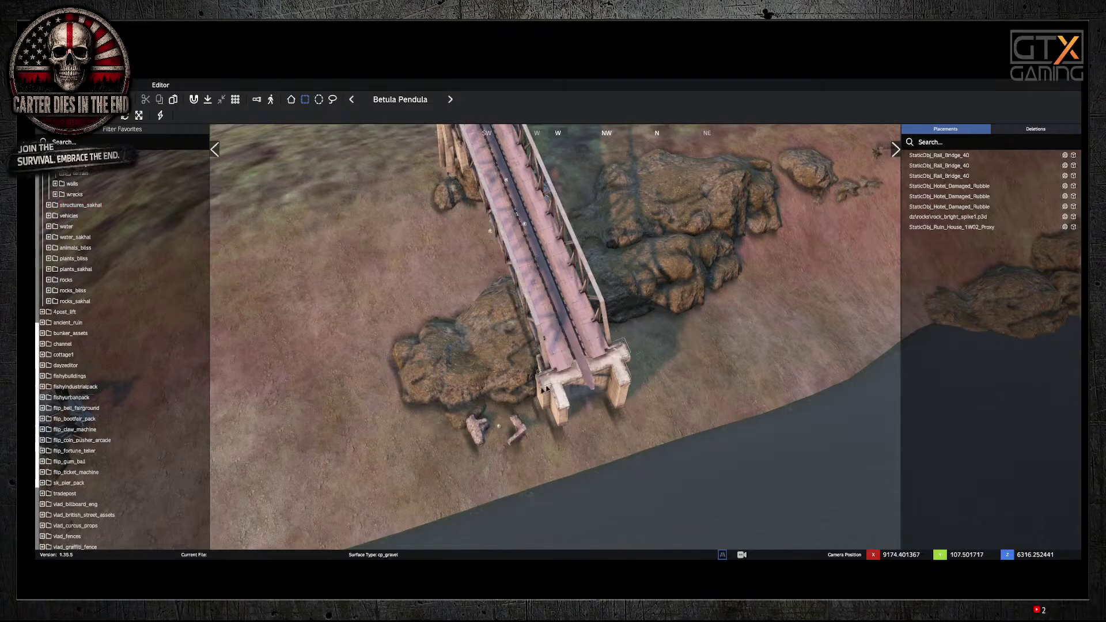
Step: Place the StaticObj_Ruin_Mil_ControlTower_Proxy near the bridge's end pier and open the map of the reservoir area
click(554, 420)
right_drag(555, 420, 564, 409)
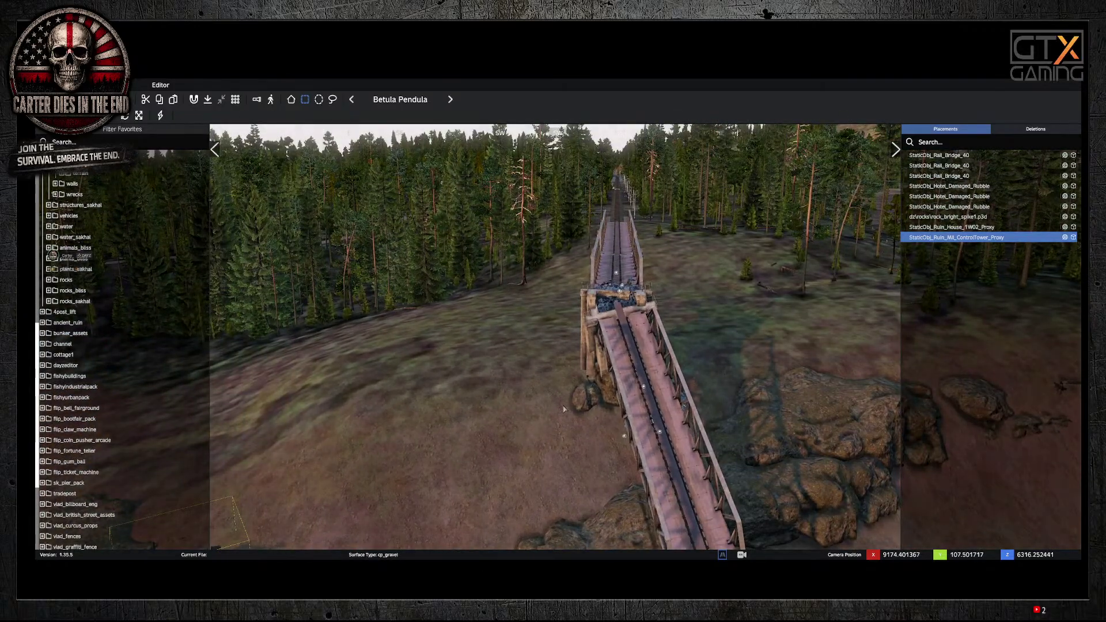
key(m)
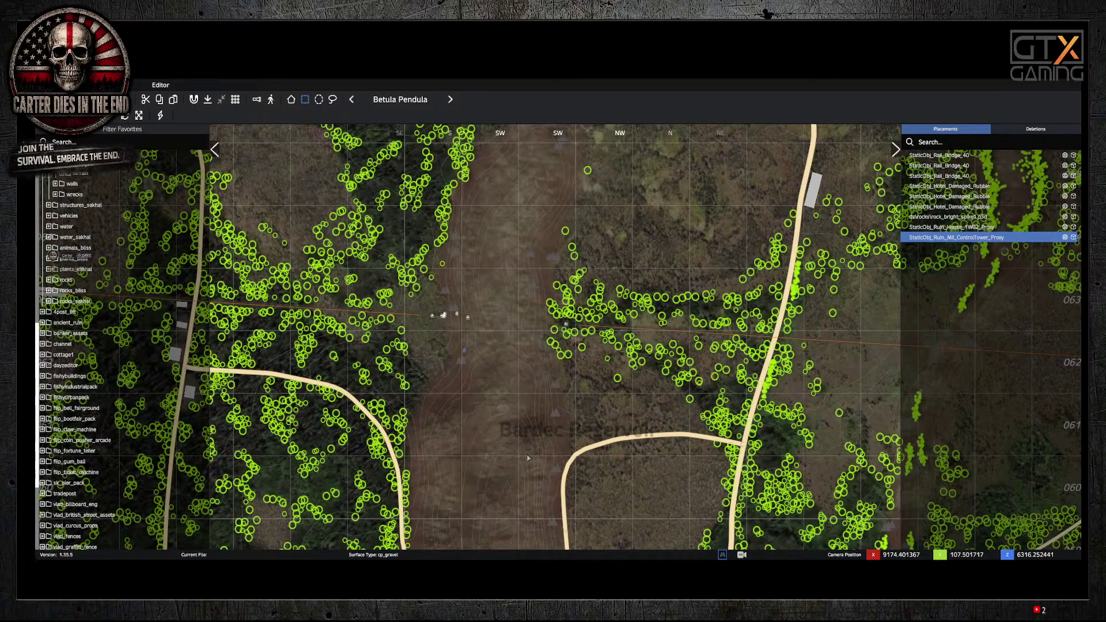
Step: Save the bridge scene as a new editor file named TKZ_Bardec in the $saves Editor folder
scroll(105, 172, up, 10)
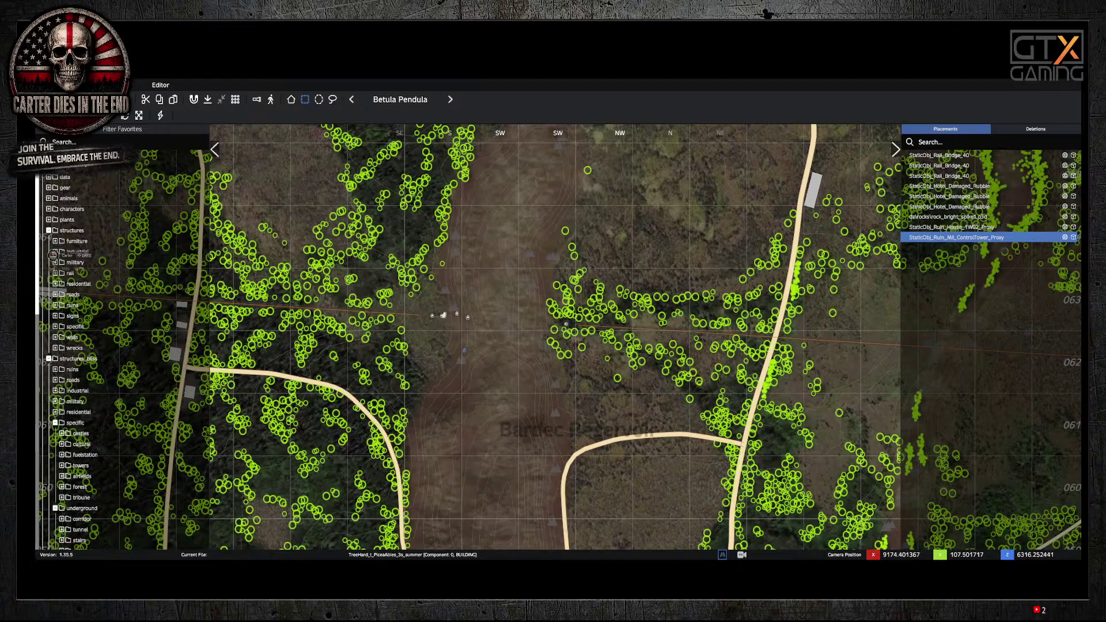
click(58, 85)
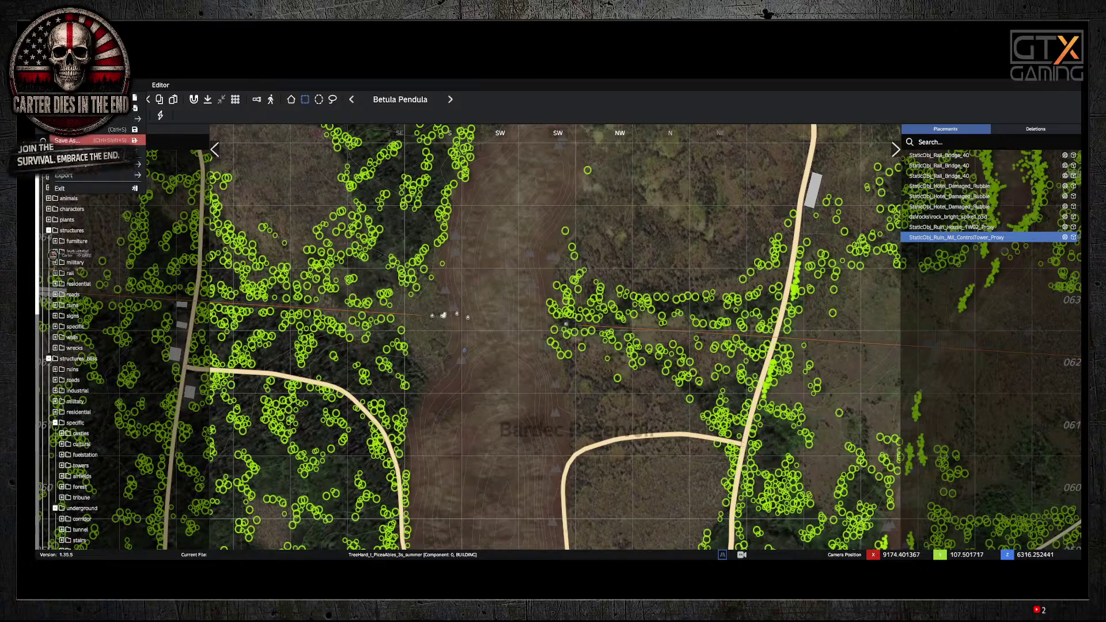
mouse_move(86, 165)
click(72, 140)
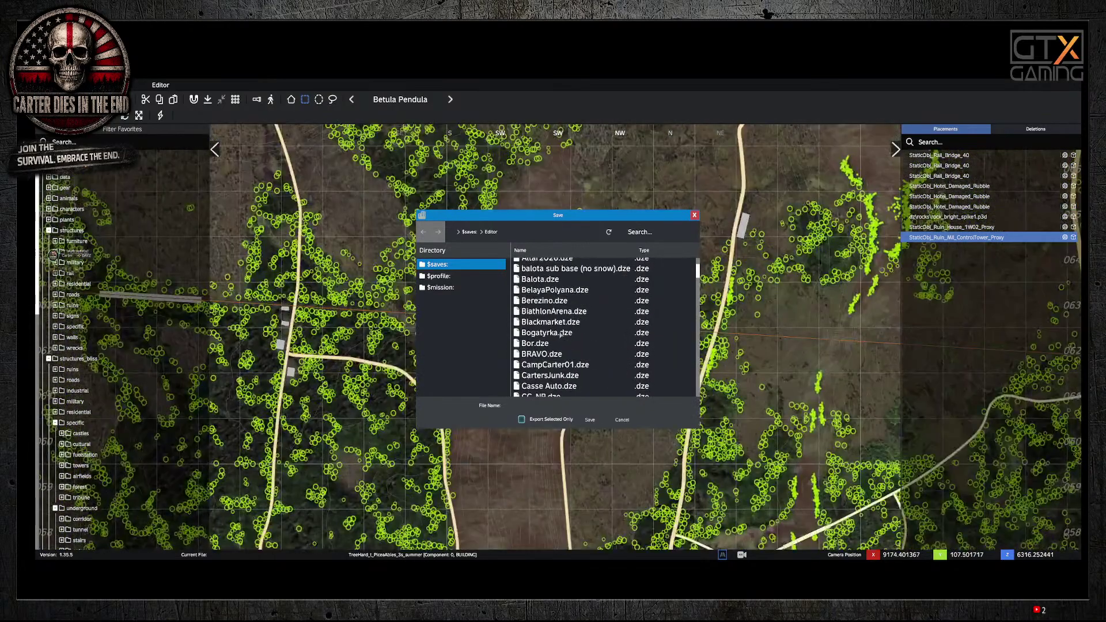
drag(696, 279, 564, 251)
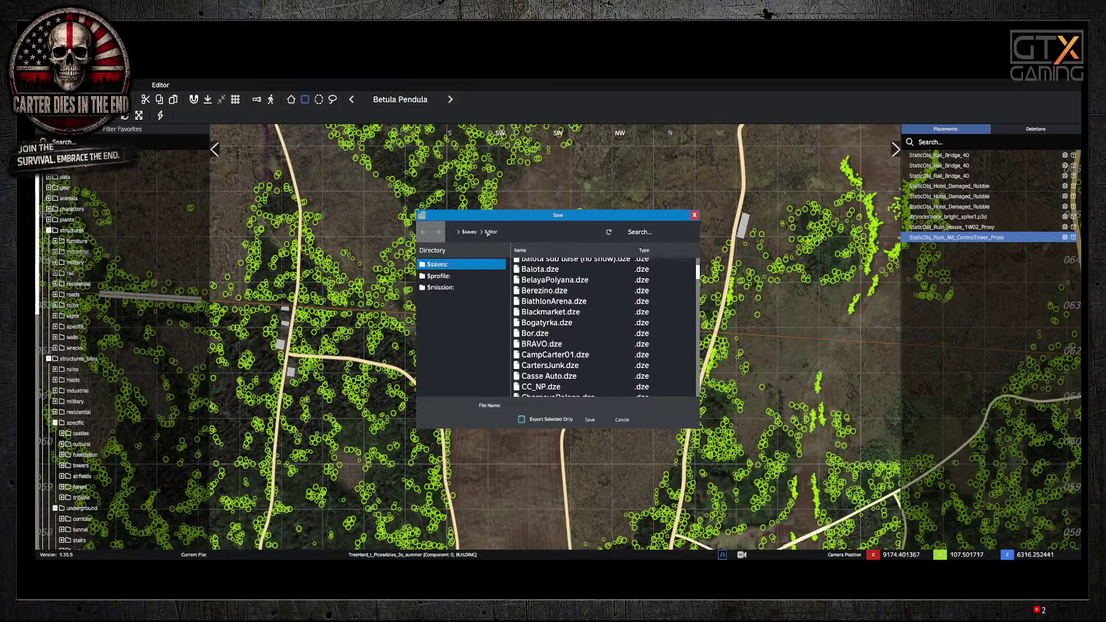
click(535, 405)
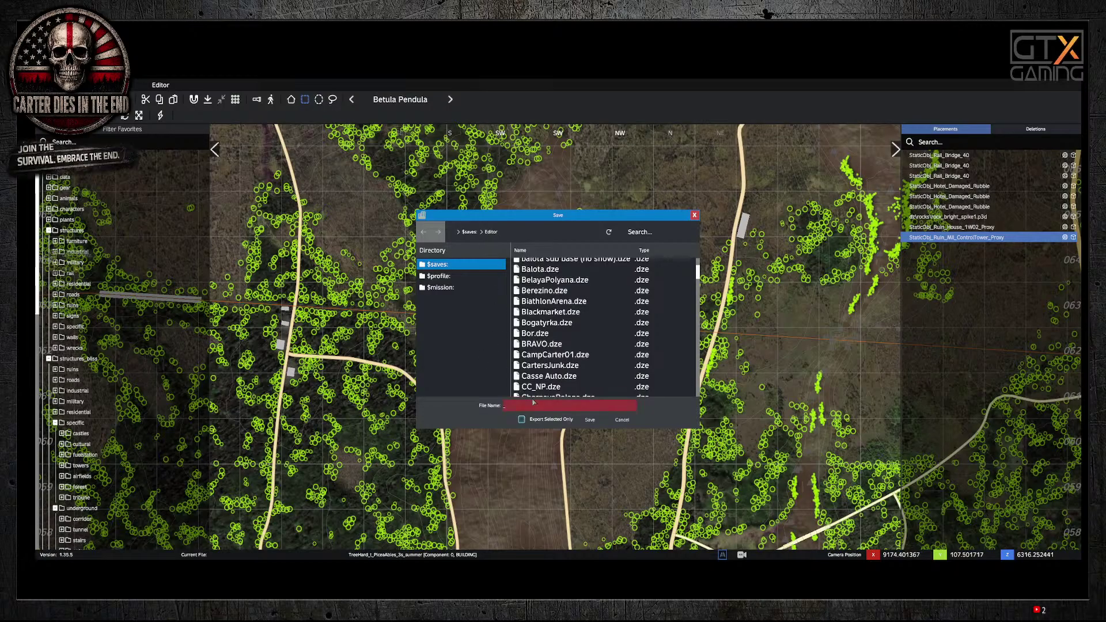
text(TKZ_)
drag(634, 217, 500, 179)
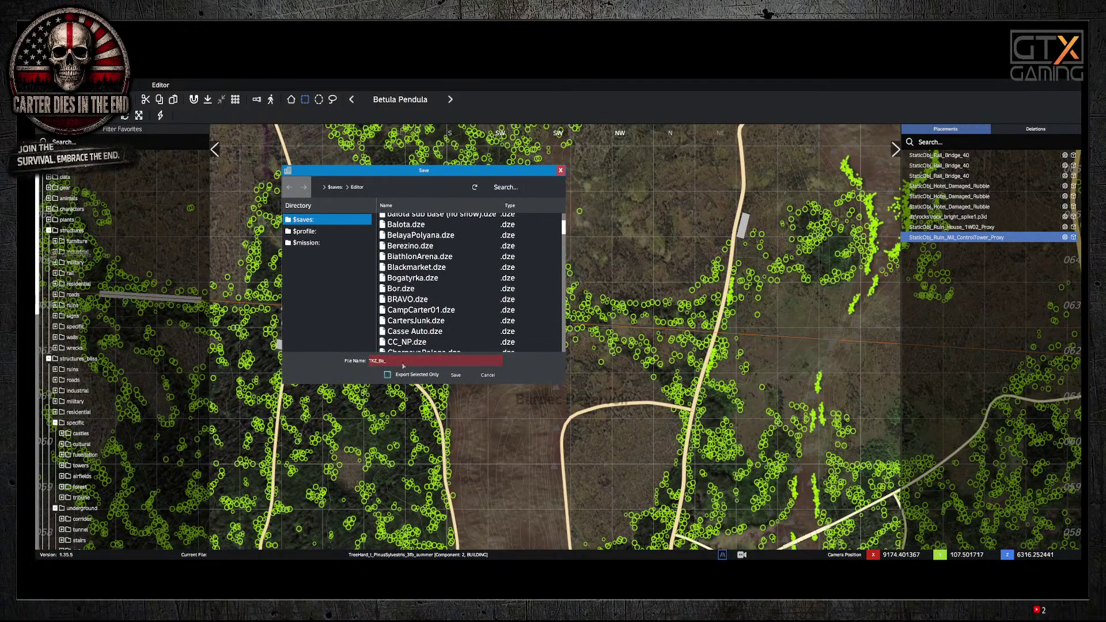
text(dec)
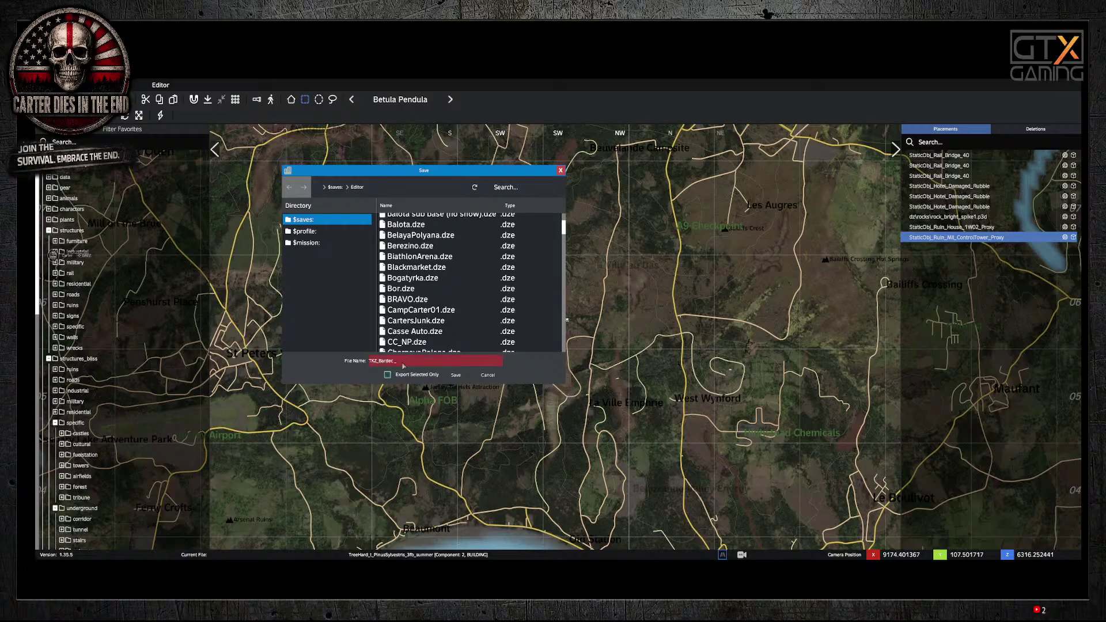
click(455, 375)
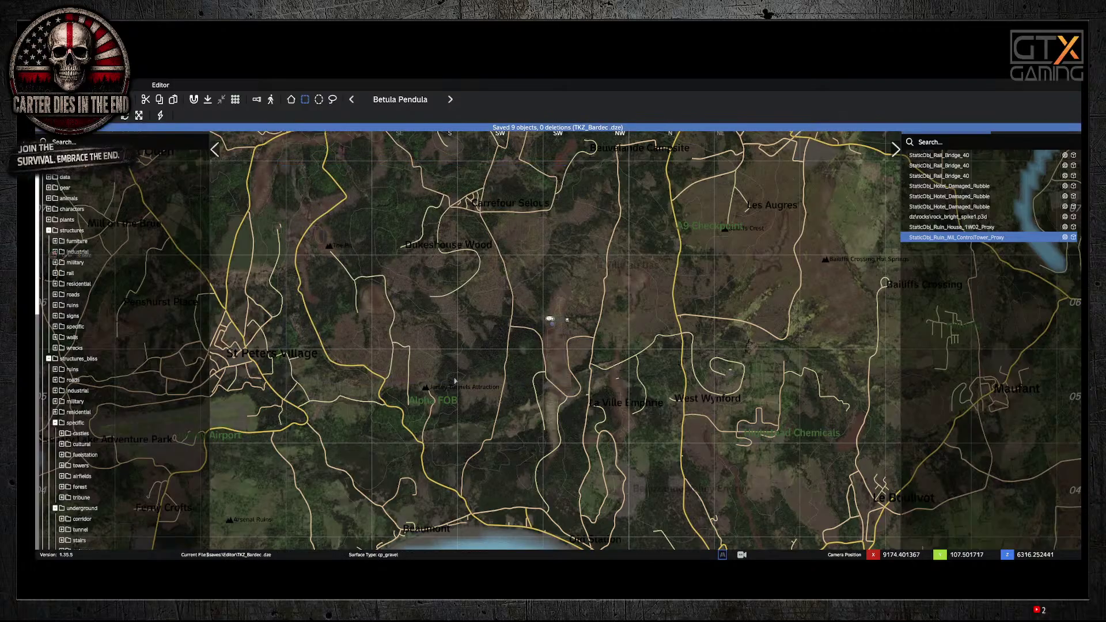